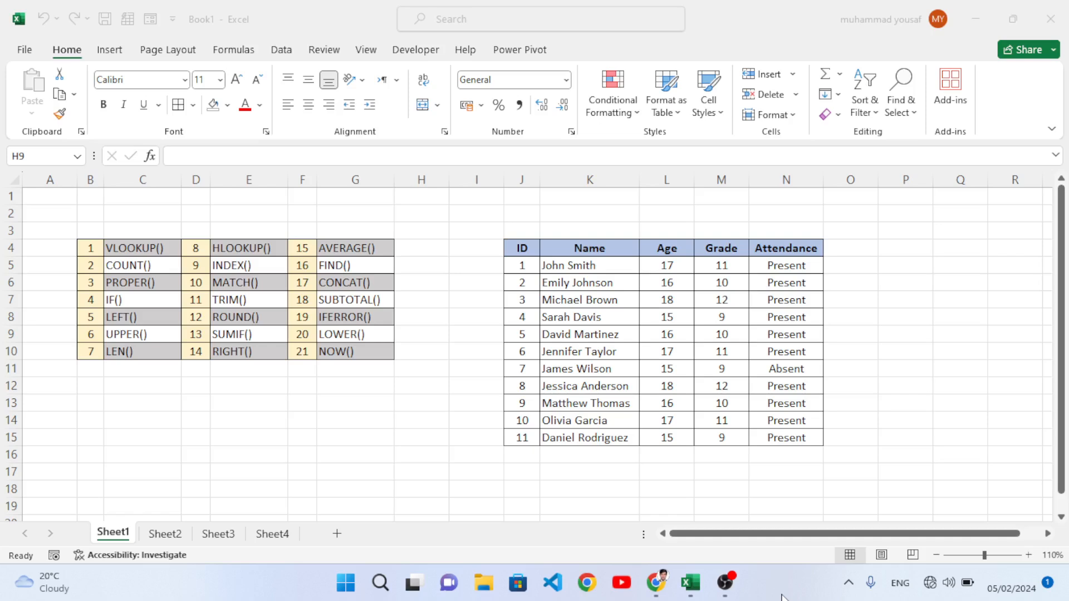
{"action": "left_click", "coordinate": [146, 249]}
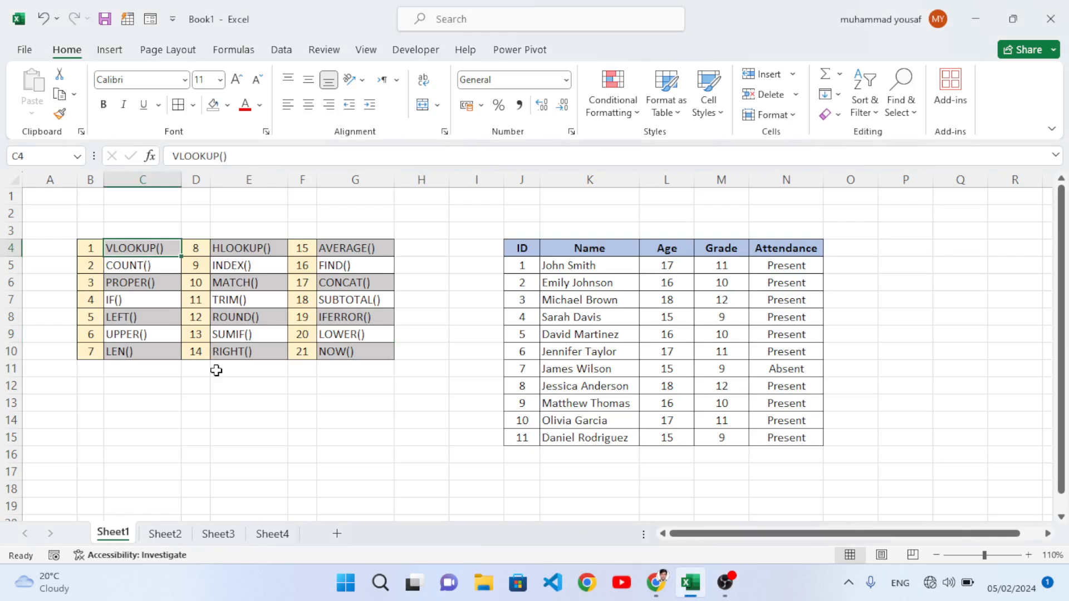
{"action": "left_click_drag", "start_coordinate": [518, 245], "coordinate": [795, 437]}
{"action": "left_click", "coordinate": [675, 385]}
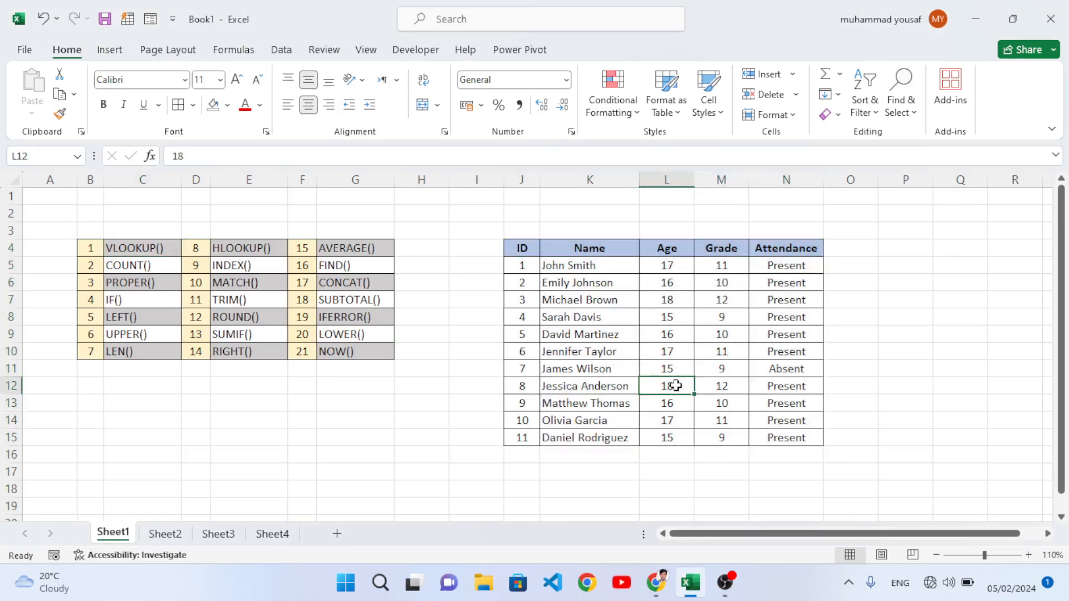
{"action": "mouse_move", "coordinate": [769, 534]}
{"action": "left_mouse_down"}
{"action": "mouse_move", "coordinate": [793, 539]}
{"action": "mouse_move", "coordinate": [755, 542]}
{"action": "mouse_move", "coordinate": [781, 542]}
{"action": "mouse_move", "coordinate": [759, 530]}
{"action": "left_mouse_up"}
{"action": "left_click_drag", "start_coordinate": [763, 540], "coordinate": [783, 543]}
{"action": "left_click", "coordinate": [536, 270]}
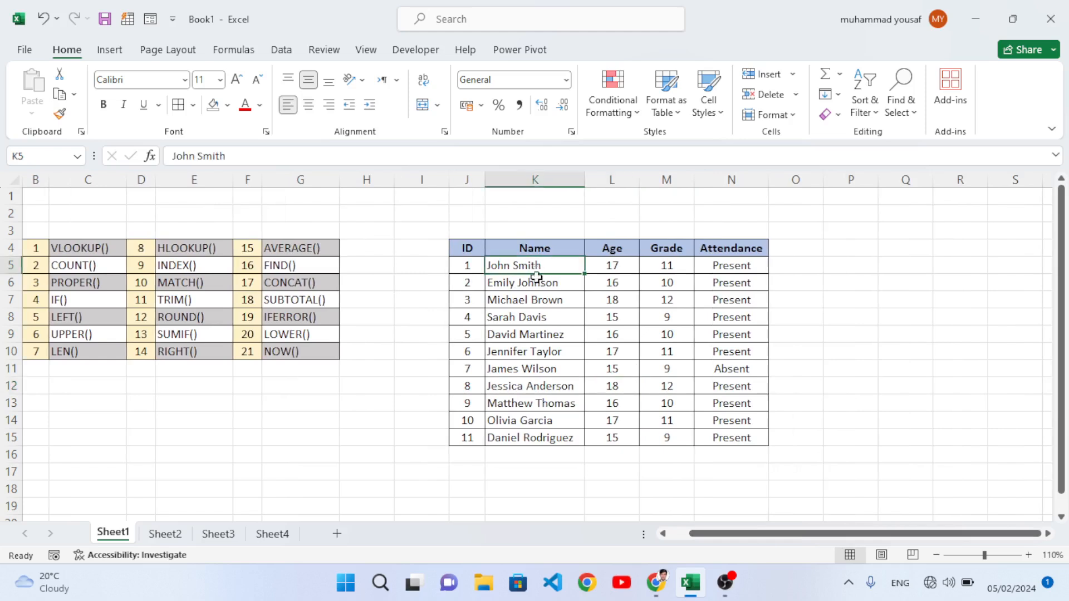
- Enter the headers Name in P5 and Age in Q5, beside the student table on Sheet1
{"action": "left_click", "coordinate": [873, 274]}
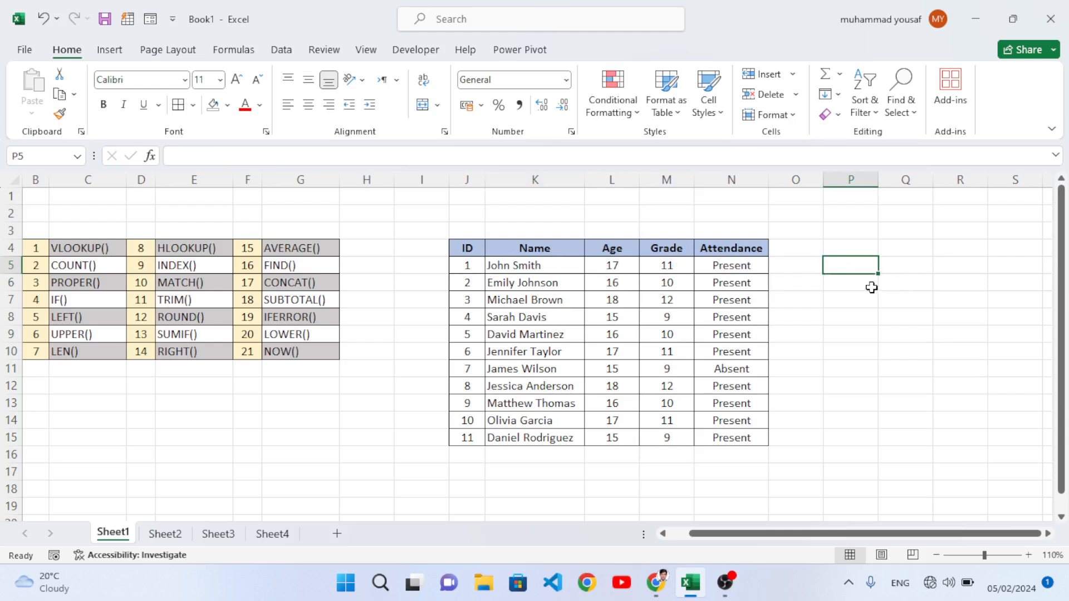
{"action": "type", "text": "Name"}
{"action": "key", "text": "Tab"}
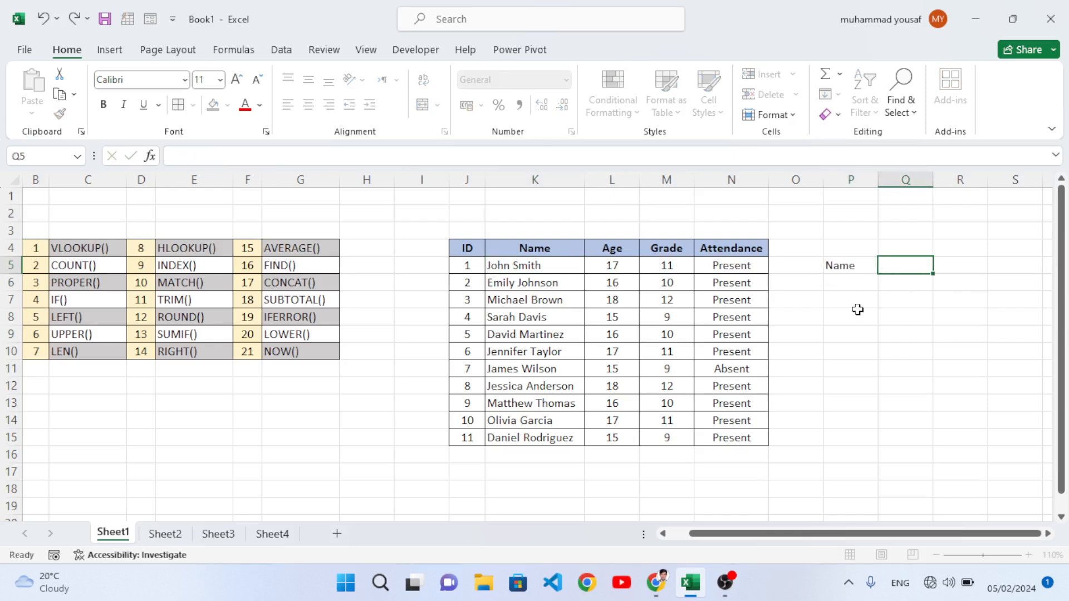
{"action": "type", "text": "Age"}
{"action": "key", "text": "Return"}
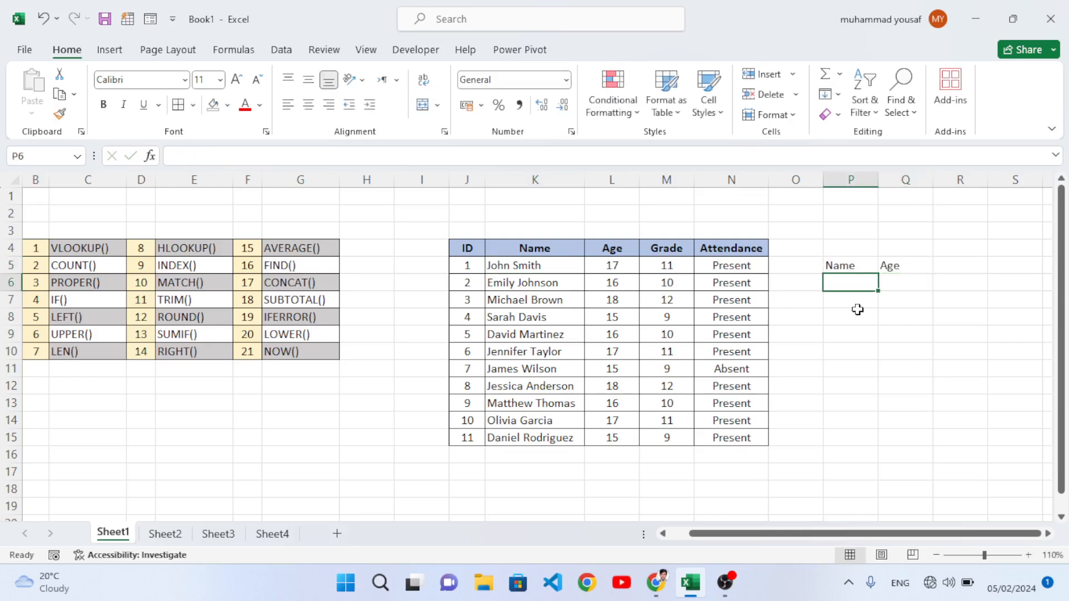
- Replace the header in P5 with ID
{"action": "left_click", "coordinate": [843, 269]}
{"action": "type", "text": "ID"}
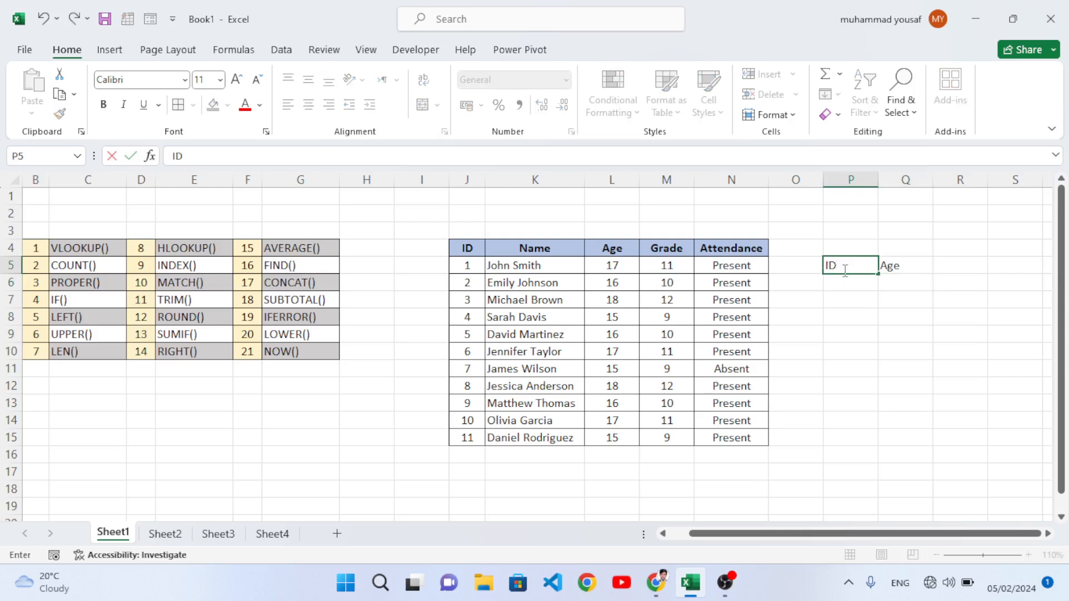
{"action": "key", "text": "Return"}
{"action": "left_click", "coordinate": [902, 269]}
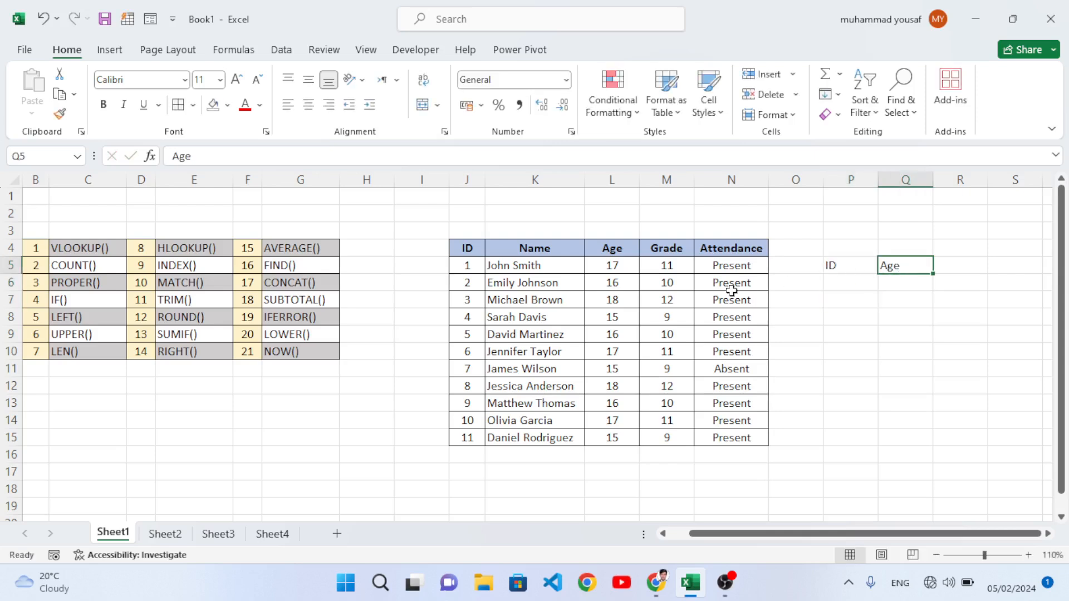
- Enter =VLOOKUP(P6,J4:N15,3,0) in Q6 to look up a student's age by ID with an exact match
{"action": "left_click", "coordinate": [845, 282]}
{"action": "left_click", "coordinate": [907, 285]}
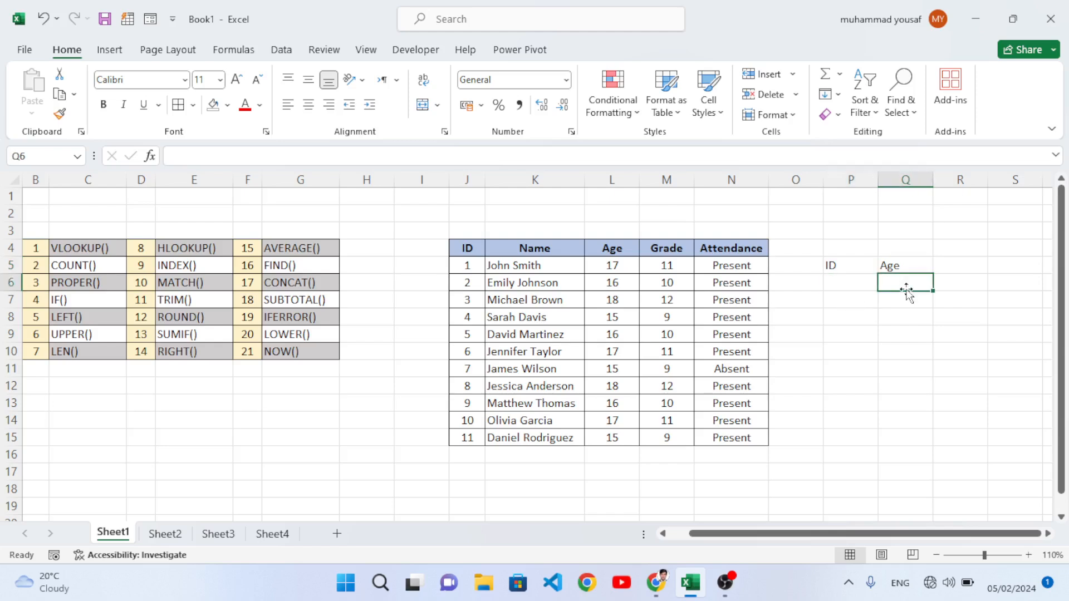
{"action": "type", "text": "=vlo"}
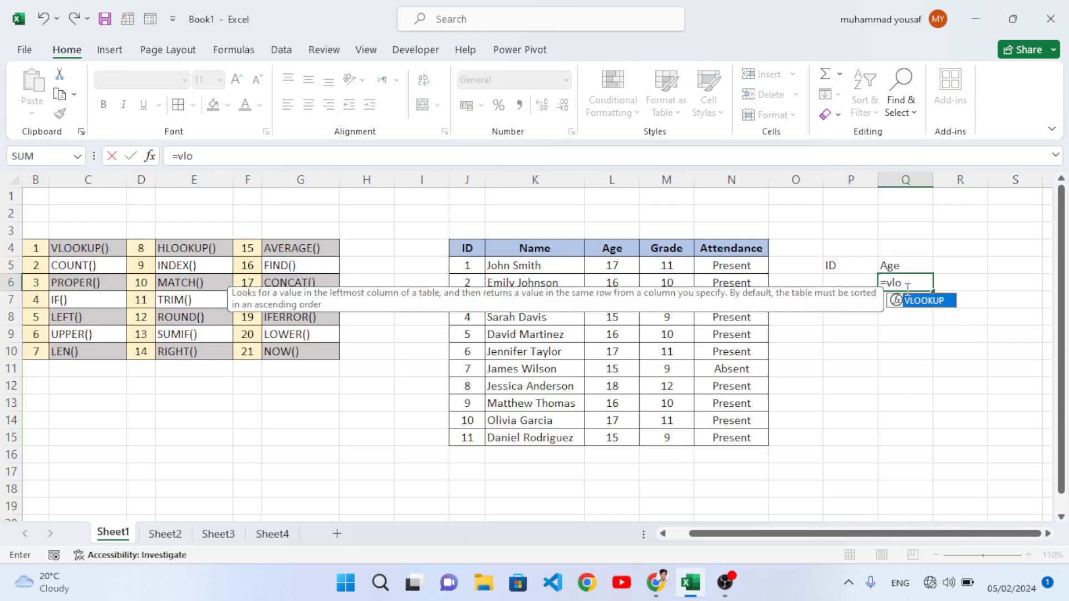
{"action": "key", "text": "Tab"}
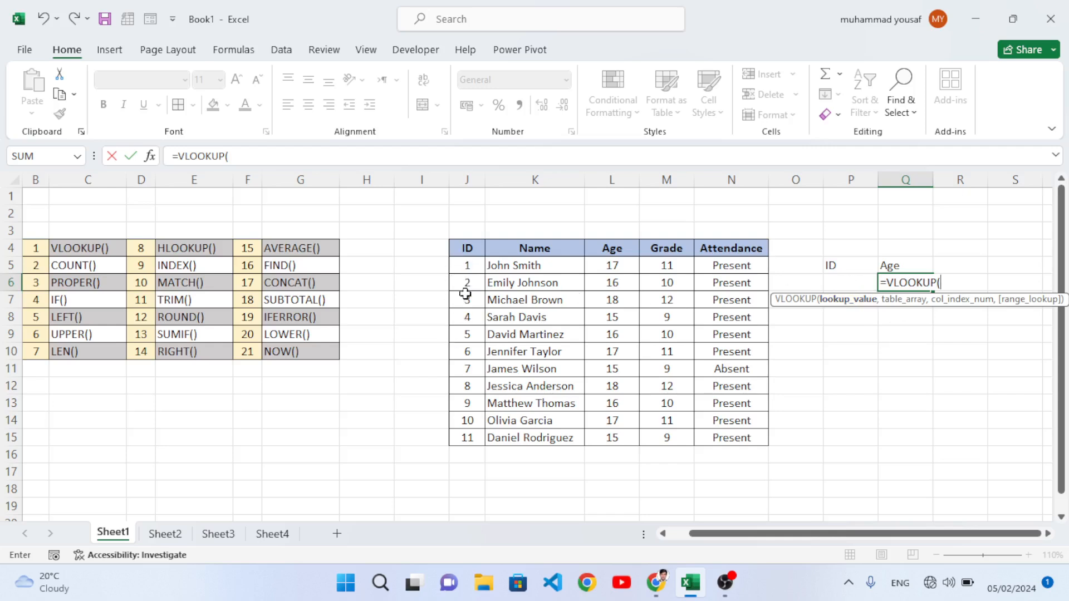
{"action": "left_click", "coordinate": [844, 285]}
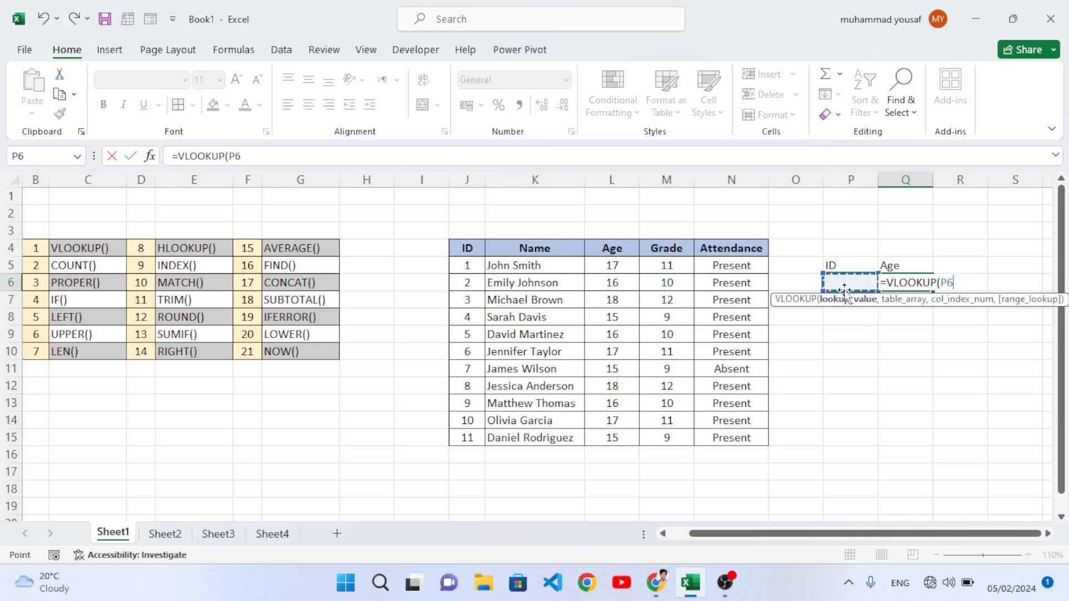
{"action": "type", "text": ","}
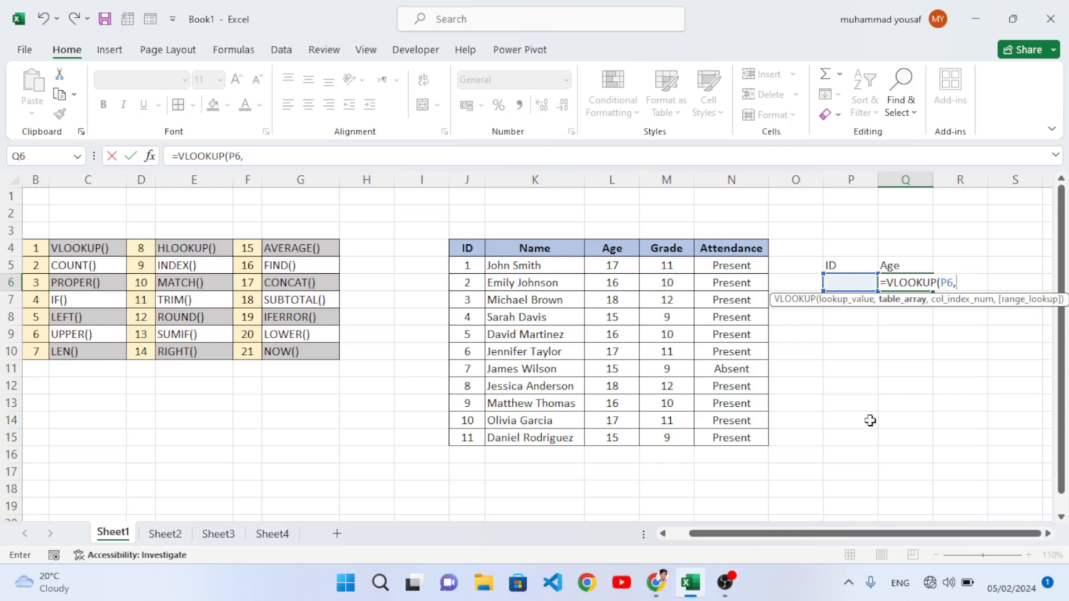
{"action": "left_click_drag", "start_coordinate": [463, 254], "coordinate": [716, 437]}
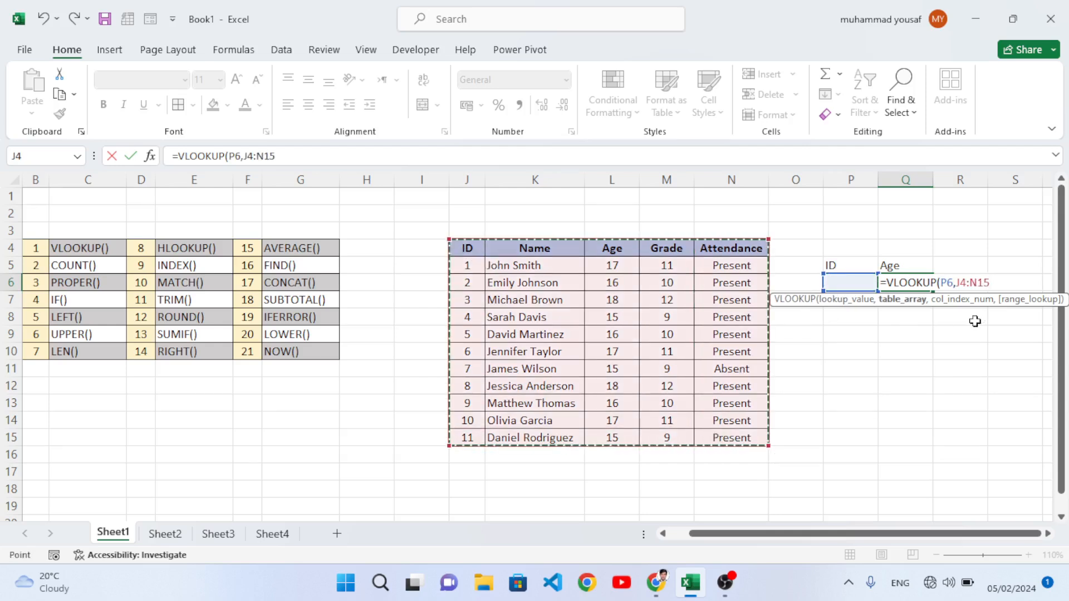
{"action": "type", "text": ",3"}
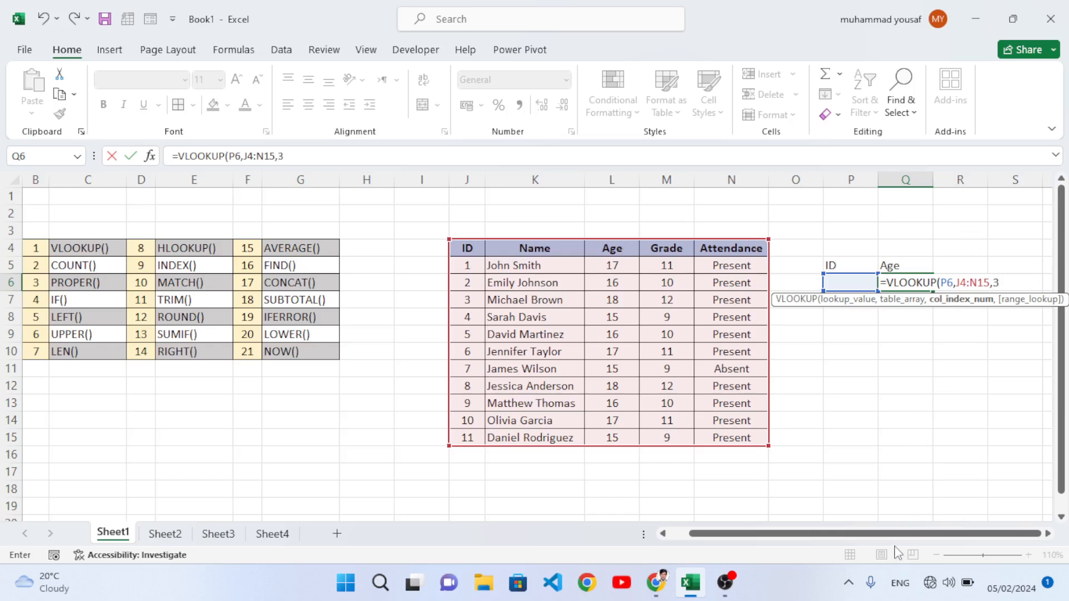
{"action": "type", "text": ","}
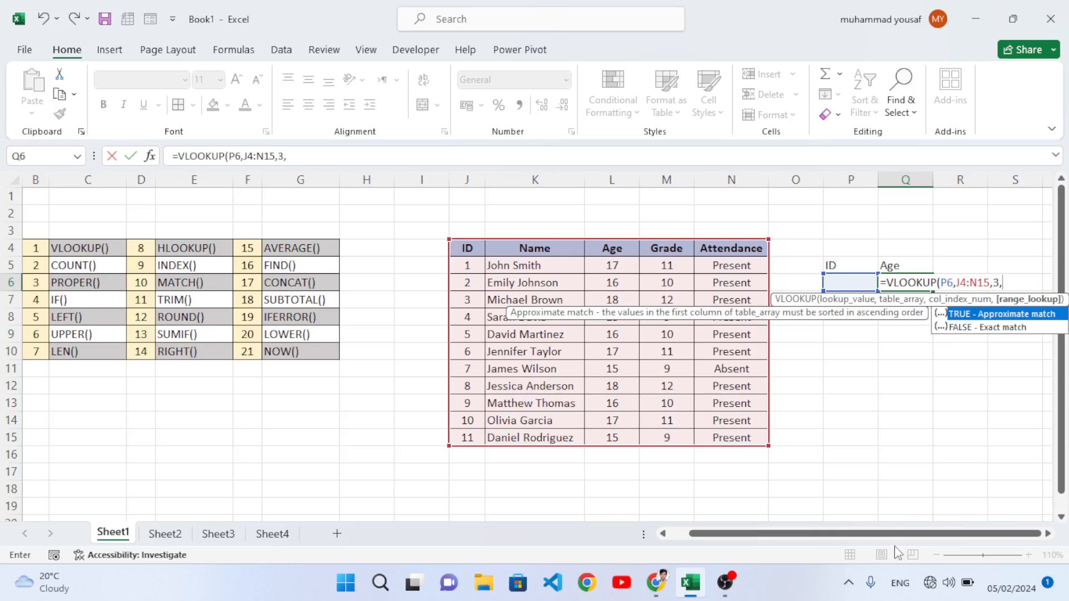
{"action": "type", "text": "0)"}
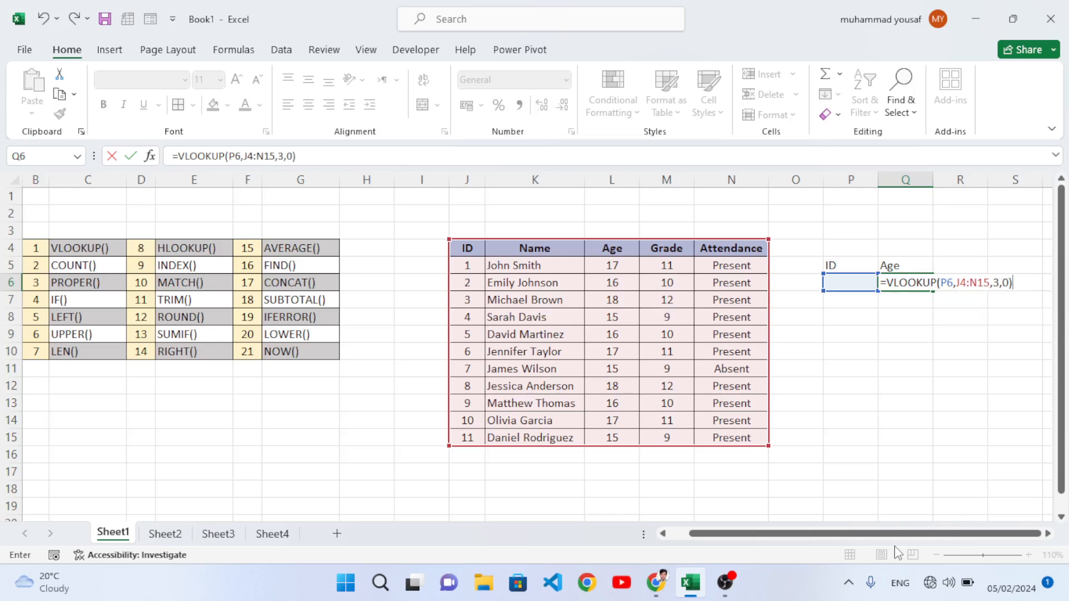
{"action": "key", "text": "Return"}
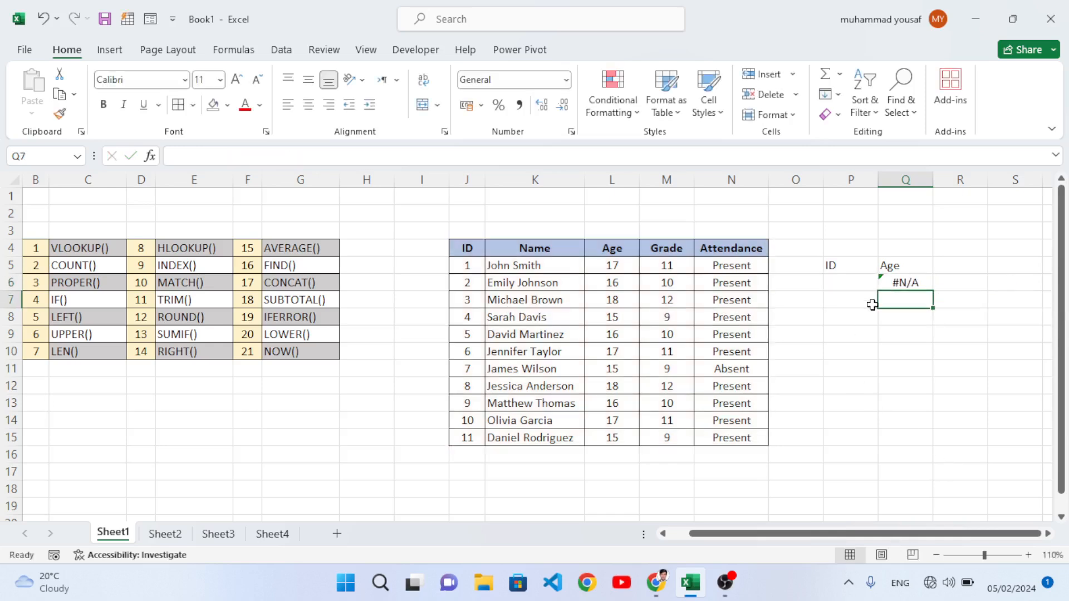
- Test the age lookup by setting the ID in P6 to 6, 10 and 2 in turn
{"action": "left_click", "coordinate": [831, 280]}
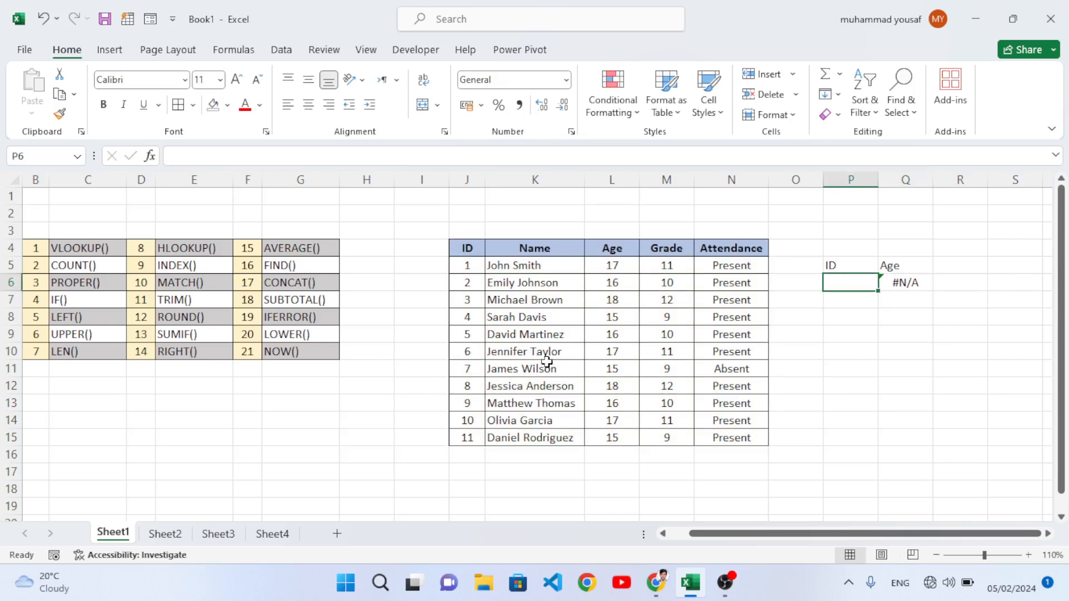
{"action": "type", "text": "6"}
{"action": "key", "text": "Return"}
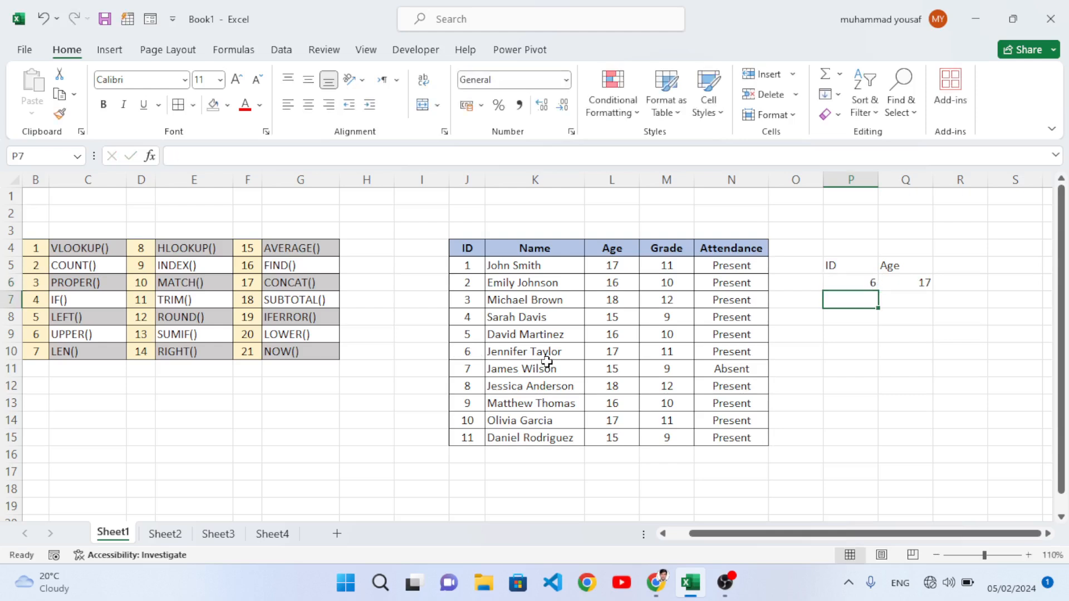
{"action": "left_click", "coordinate": [913, 285]}
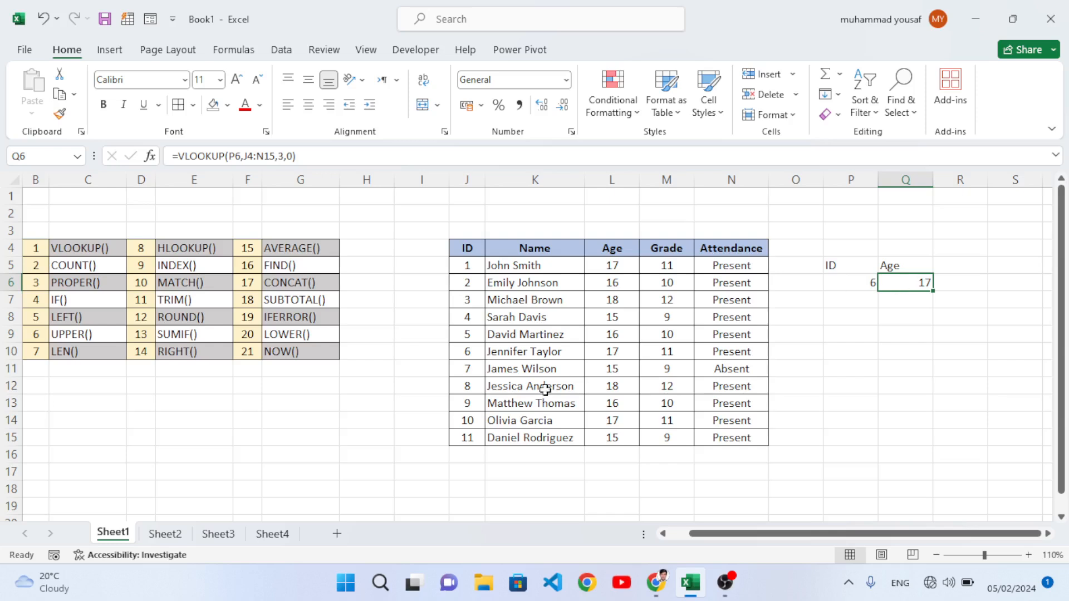
{"action": "left_click", "coordinate": [849, 284]}
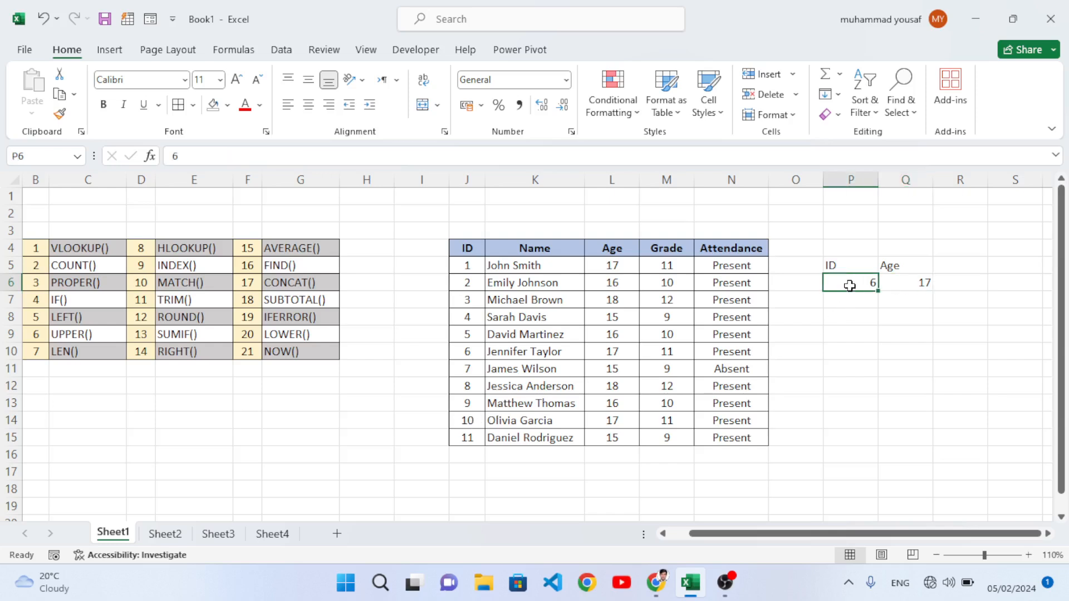
{"action": "type", "text": "10"}
{"action": "key", "text": "Return"}
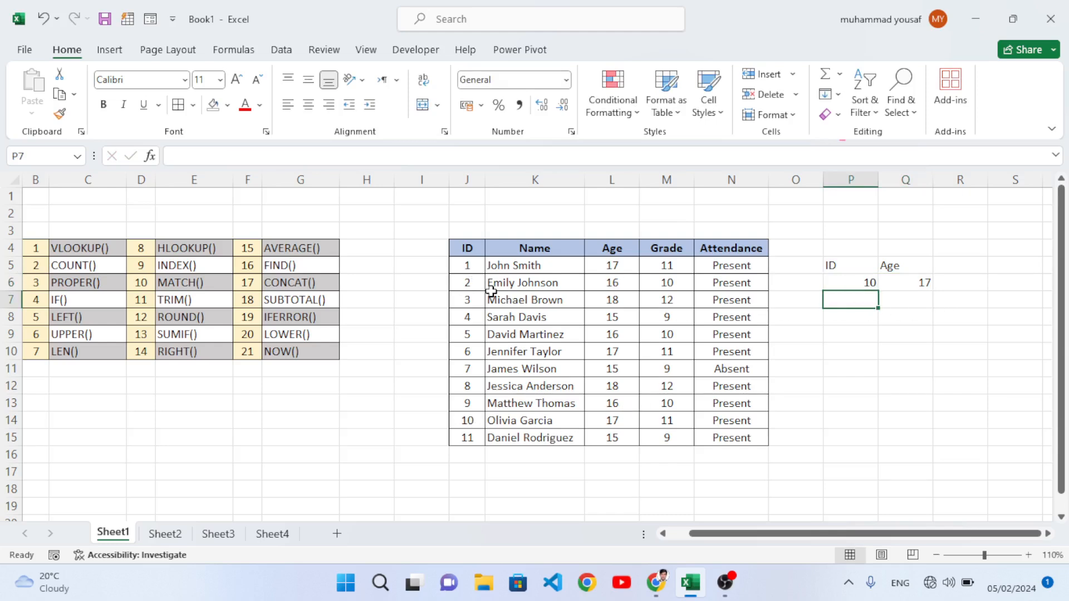
{"action": "left_click", "coordinate": [867, 283]}
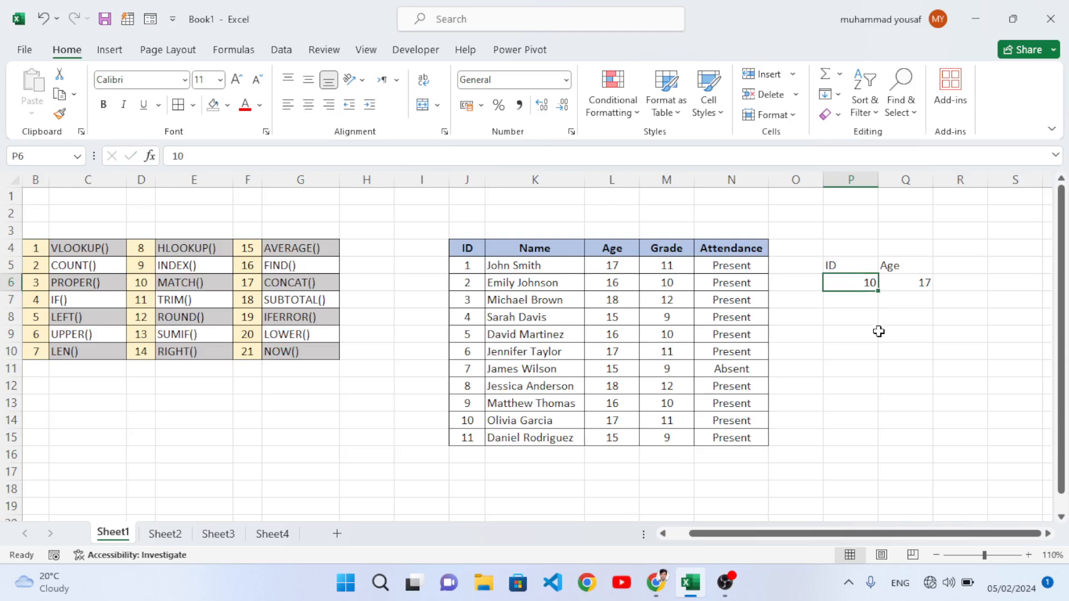
{"action": "type", "text": "2"}
{"action": "key", "text": "Return"}
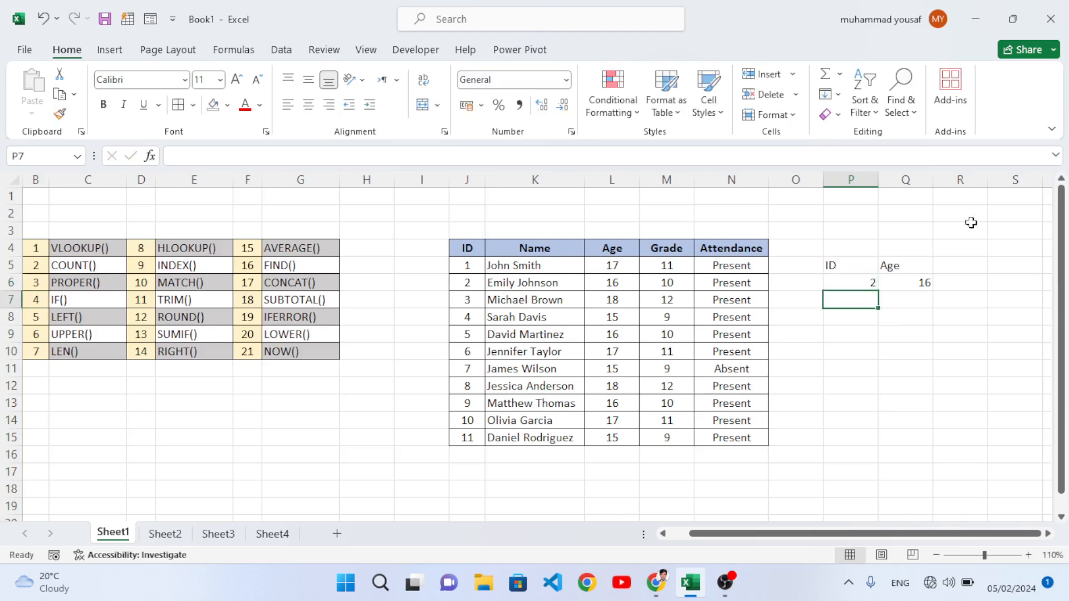
{"action": "left_click", "coordinate": [916, 287]}
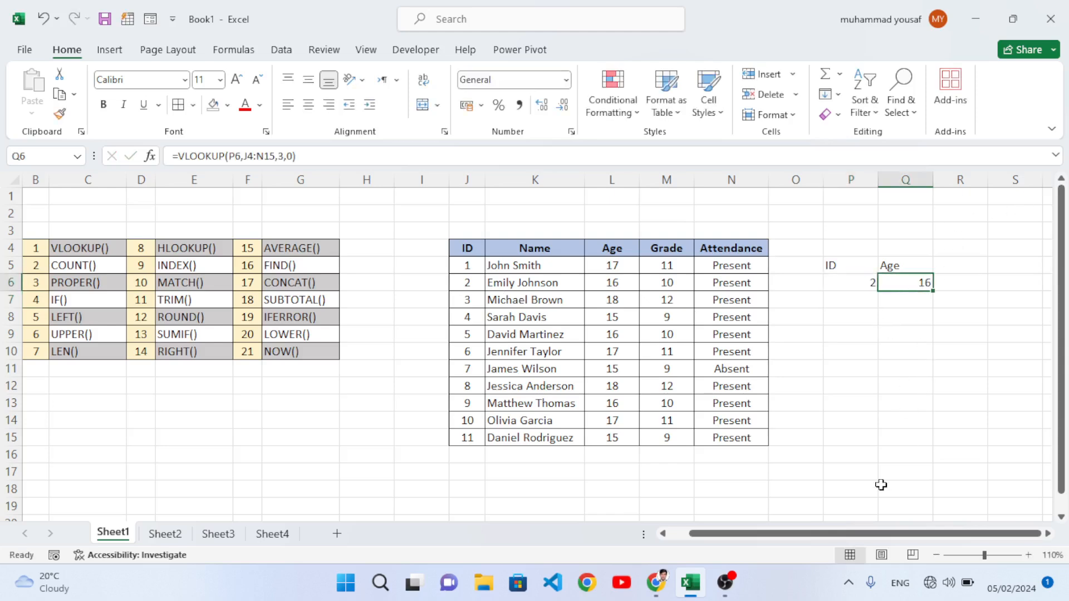
- Switch to Sheet2 and look over the horizontally arranged student table in C5:I9
{"action": "left_click_drag", "start_coordinate": [879, 536], "coordinate": [813, 535]}
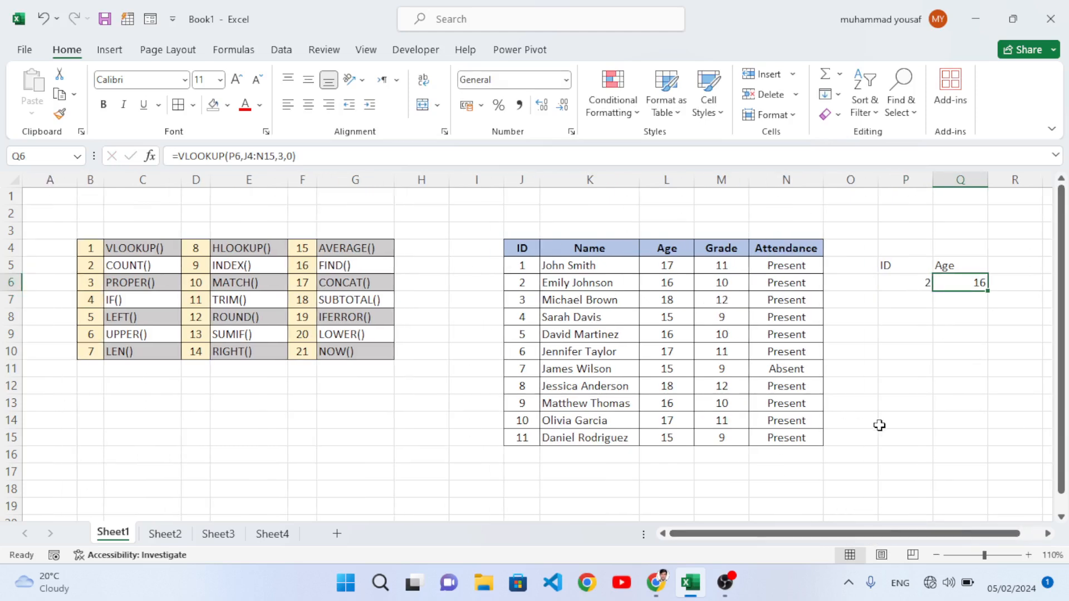
{"action": "left_click", "coordinate": [249, 248]}
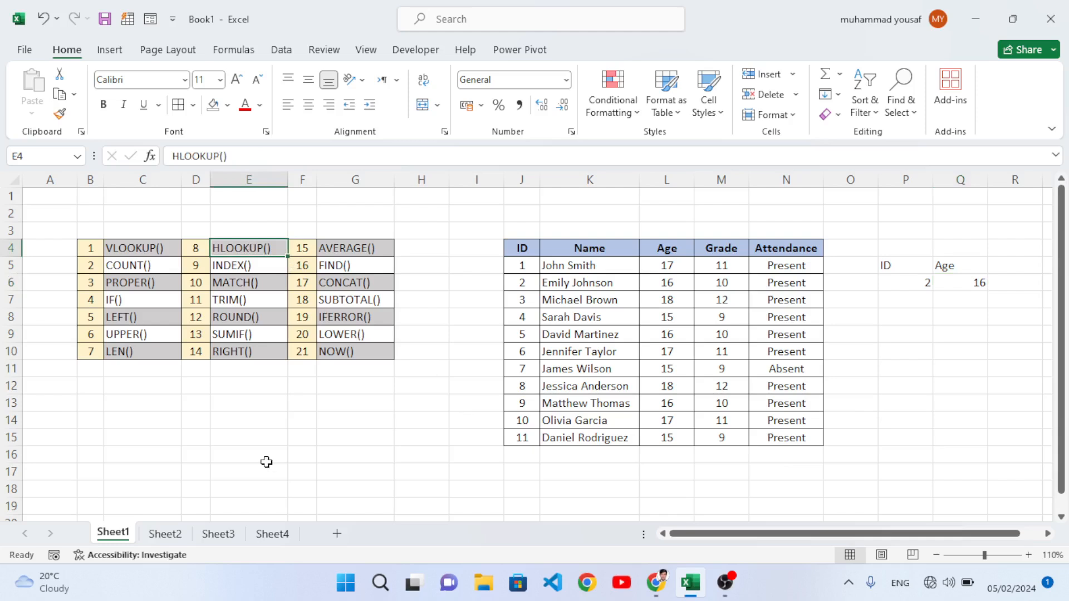
{"action": "left_click", "coordinate": [165, 534]}
{"action": "left_click_drag", "start_coordinate": [146, 258], "coordinate": [633, 319]}
{"action": "left_click", "coordinate": [562, 380]}
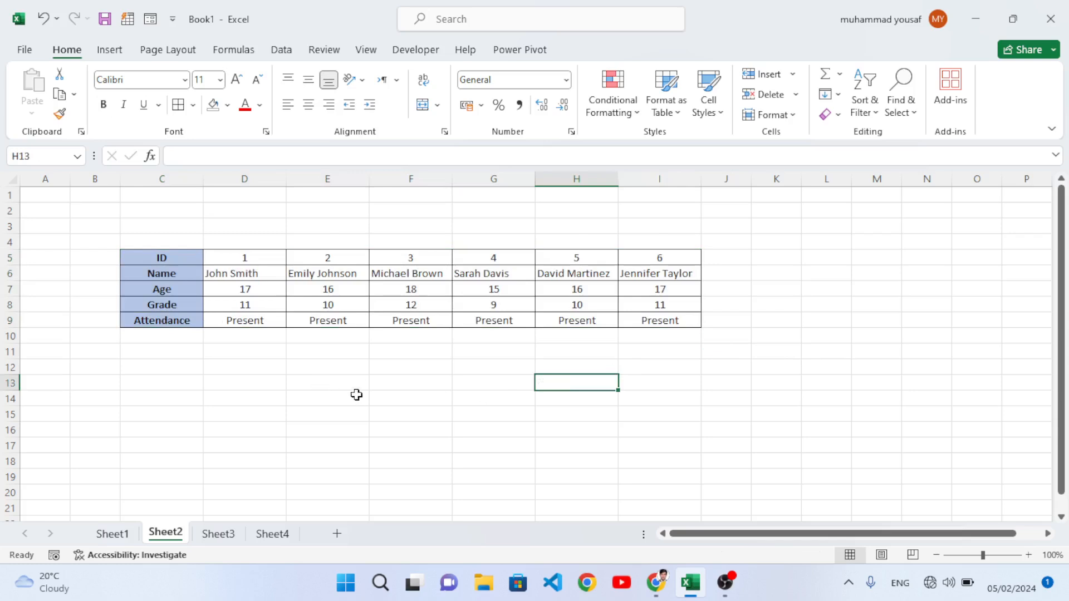
- Enter =HLOOKUP(E13,C5:I9,2,0) in F13 to look up a student's name by ID with an exact match
{"action": "left_click", "coordinate": [405, 383]}
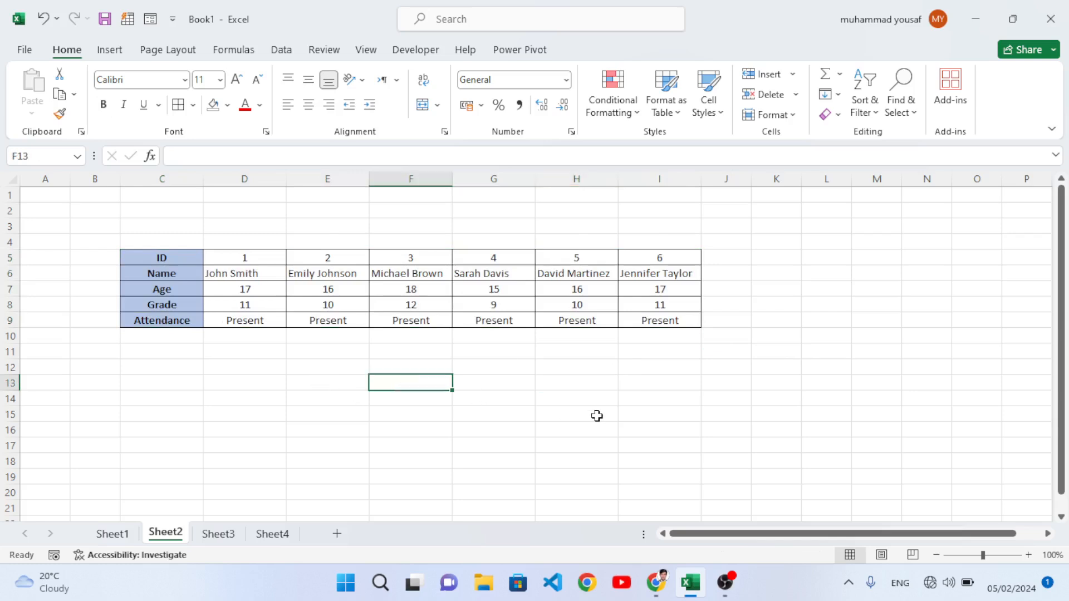
{"action": "type", "text": "=hl"}
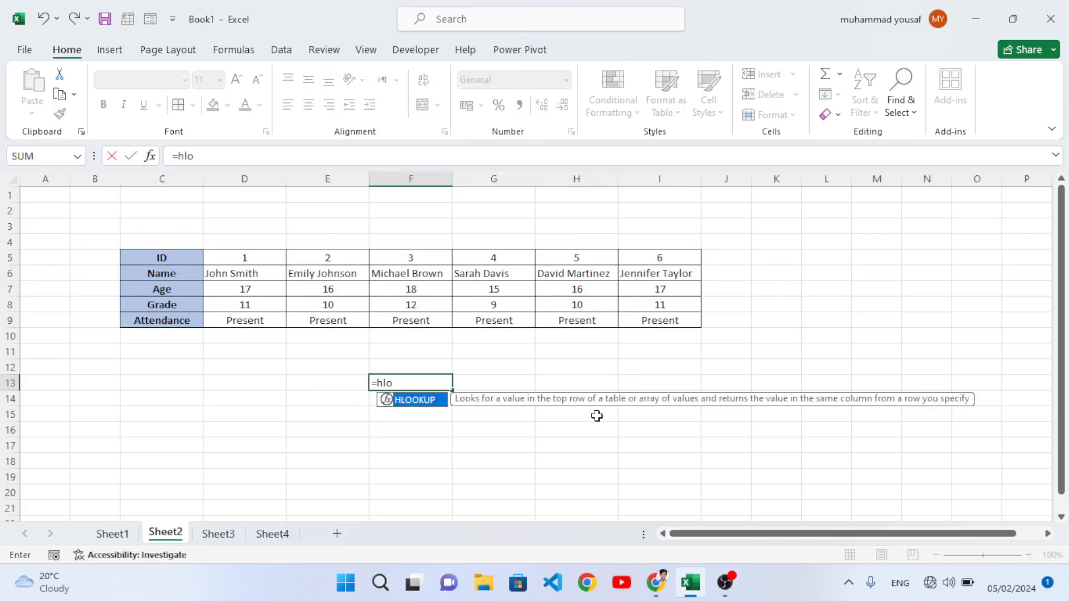
{"action": "type", "text": "o"}
{"action": "key", "text": "Tab"}
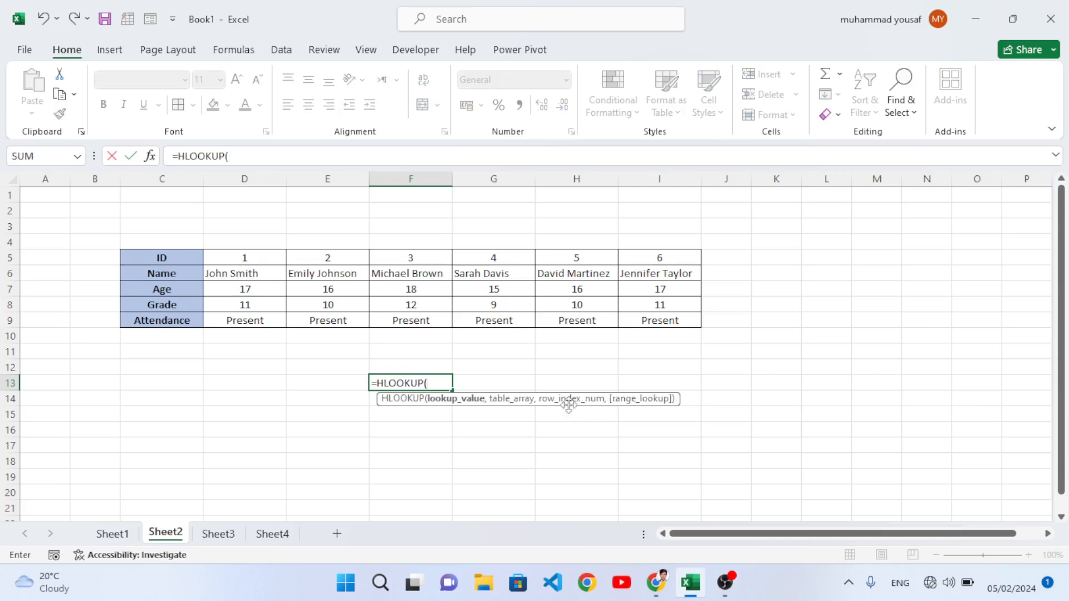
{"action": "left_click", "coordinate": [326, 384]}
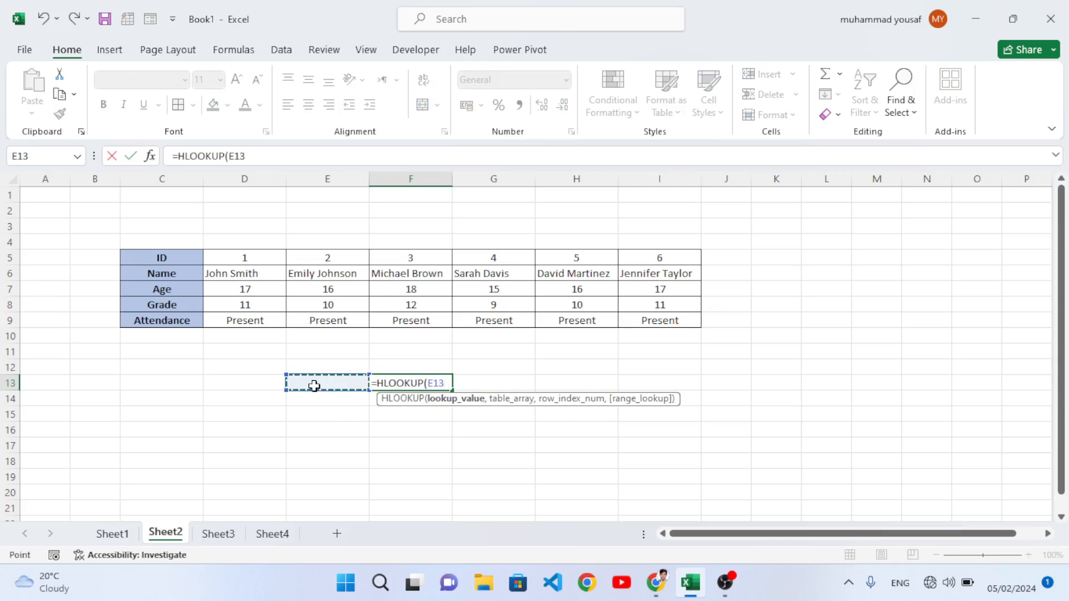
{"action": "type", "text": ","}
{"action": "mouse_move", "coordinate": [168, 259]}
{"action": "left_mouse_down"}
{"action": "mouse_move", "coordinate": [205, 278]}
{"action": "mouse_move", "coordinate": [456, 322]}
{"action": "mouse_move", "coordinate": [612, 321]}
{"action": "mouse_move", "coordinate": [663, 306]}
{"action": "left_mouse_up"}
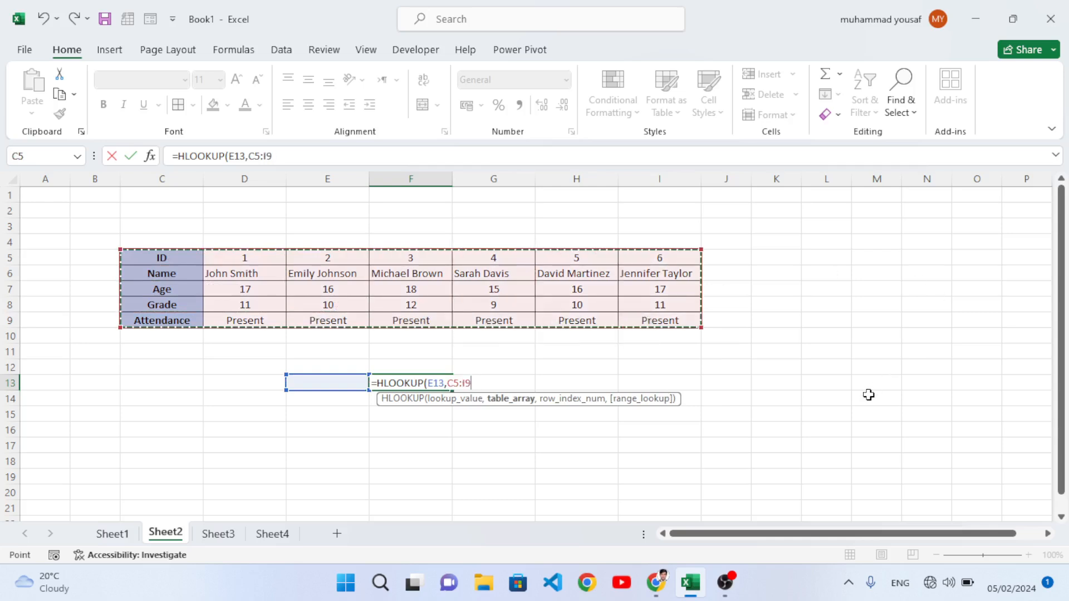
{"action": "type", "text": ","}
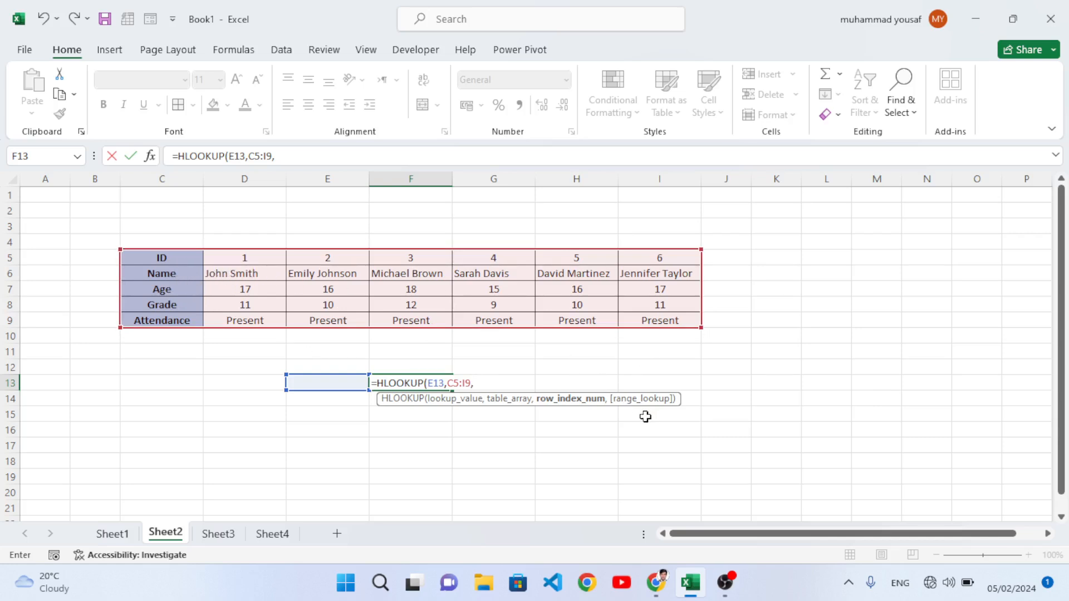
{"action": "type", "text": "2,0"}
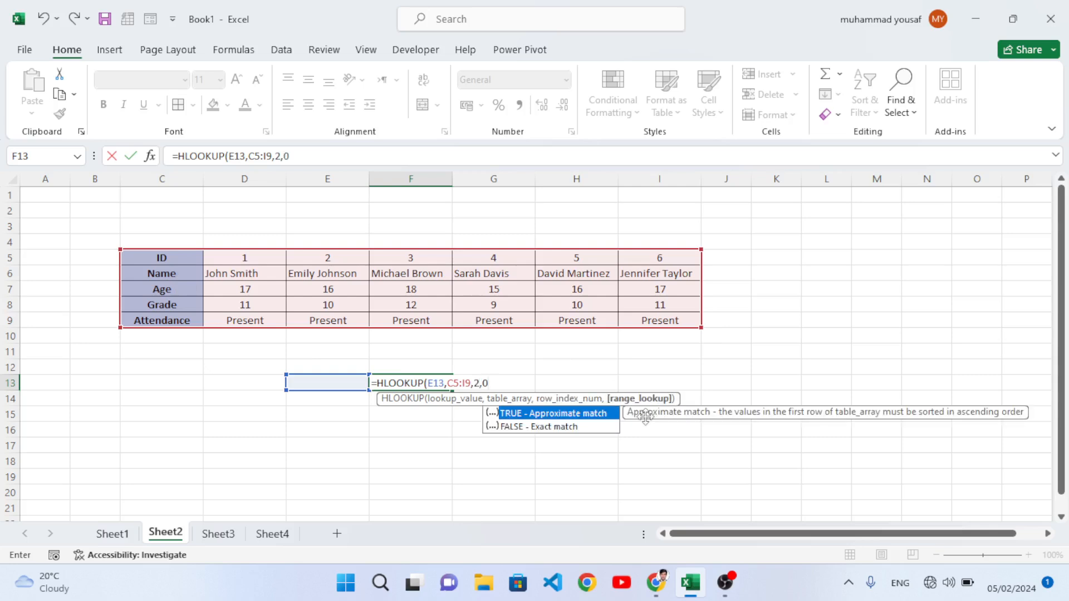
{"action": "type", "text": ")"}
{"action": "key", "text": "Return"}
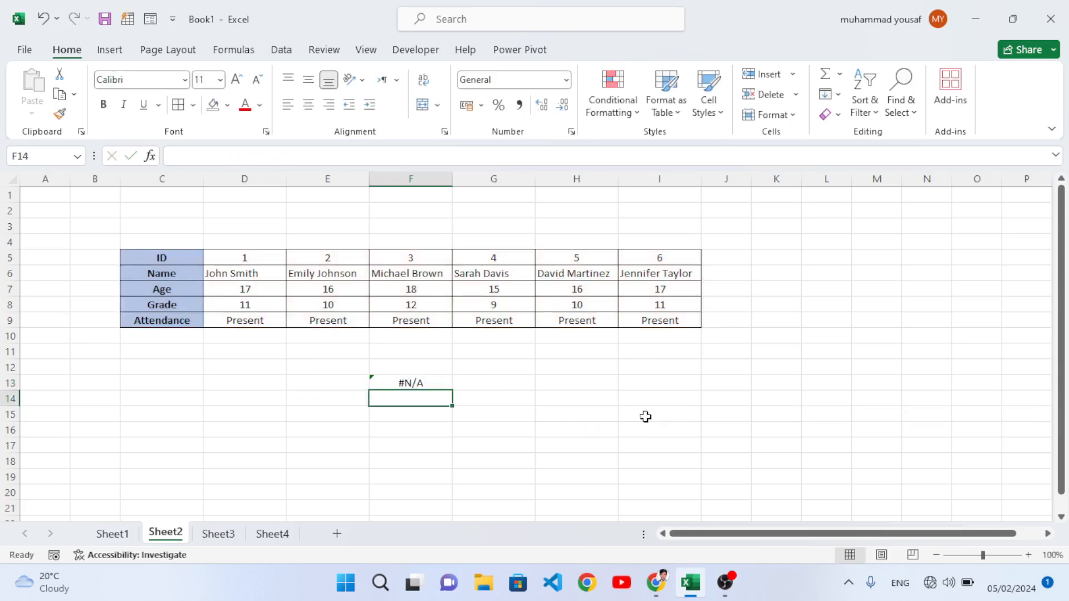
- Test the name lookup by setting the ID in E13 to 3 and 5 in turn
{"action": "left_click", "coordinate": [344, 382]}
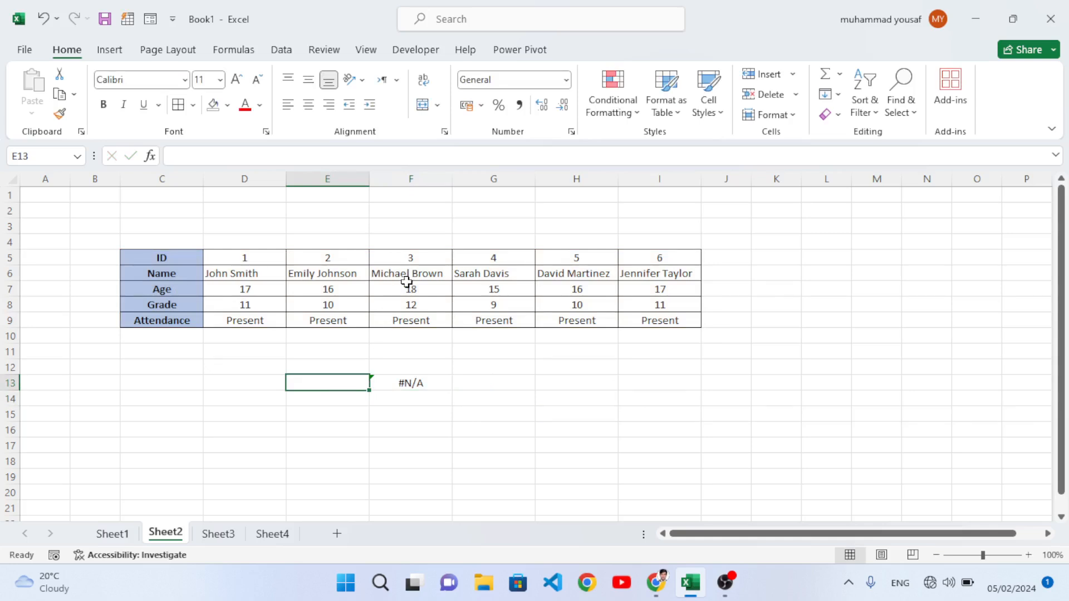
{"action": "left_click", "coordinate": [402, 260]}
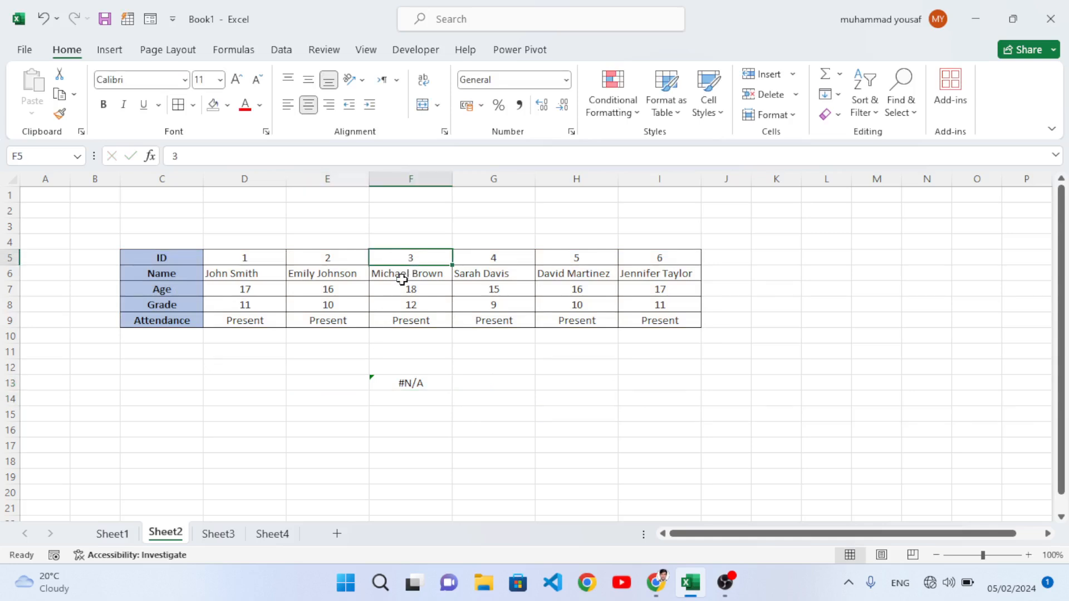
{"action": "left_click", "coordinate": [348, 388]}
{"action": "type", "text": "3"}
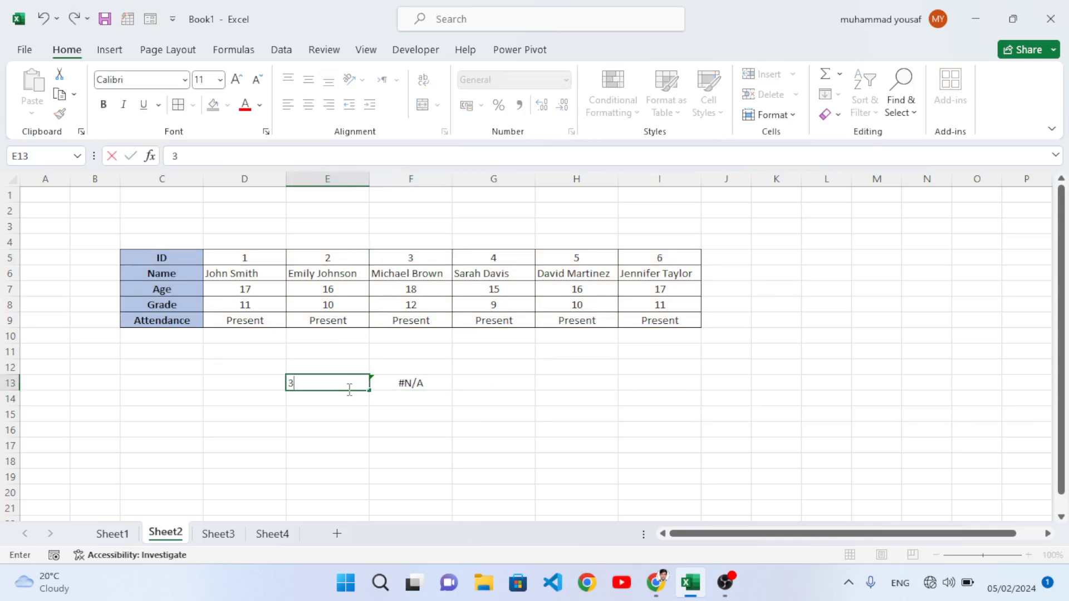
{"action": "key", "text": "Return"}
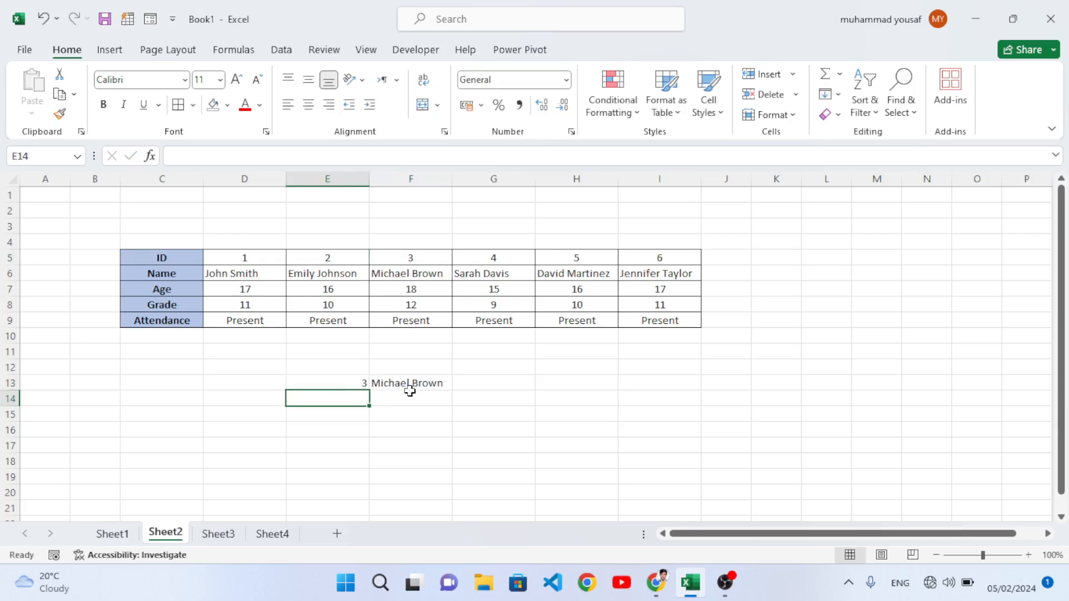
{"action": "left_click", "coordinate": [409, 393]}
{"action": "left_click", "coordinate": [343, 388]}
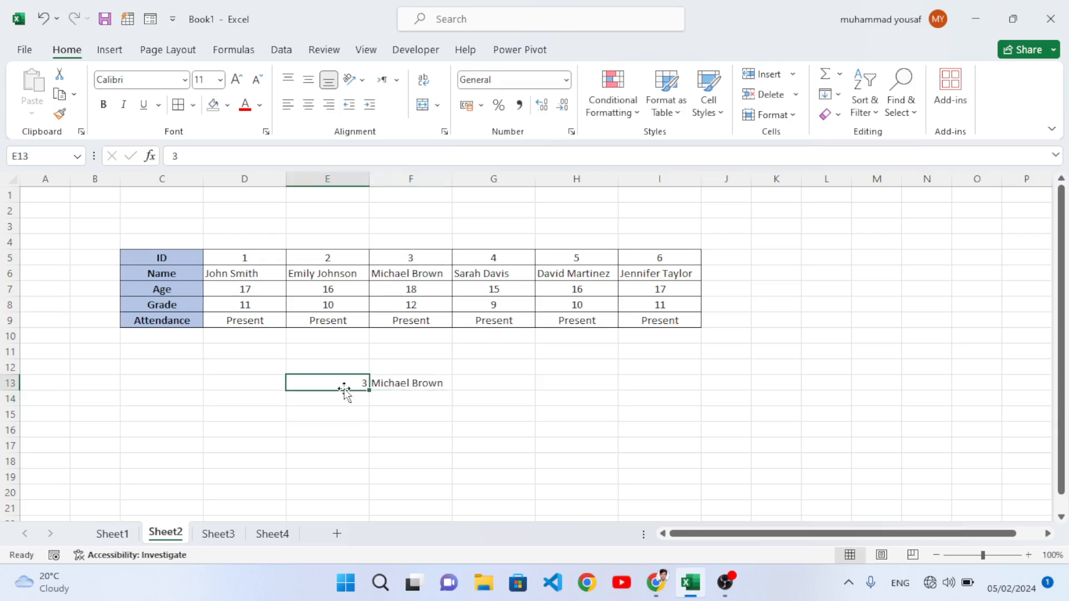
{"action": "type", "text": "5"}
{"action": "key", "text": "Return"}
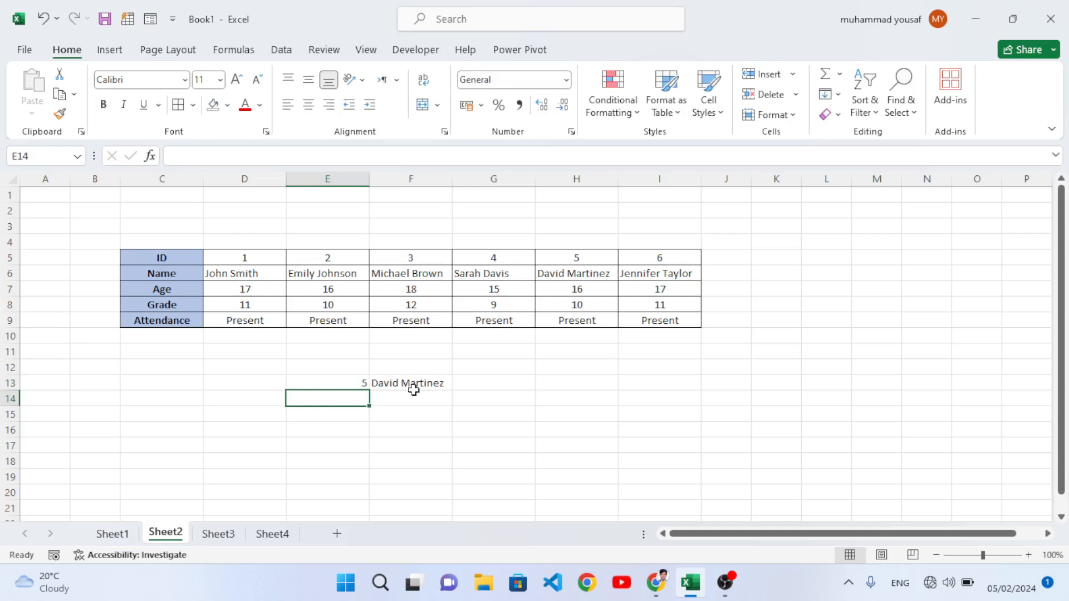
{"action": "left_click", "coordinate": [363, 385]}
{"action": "left_click", "coordinate": [396, 387]}
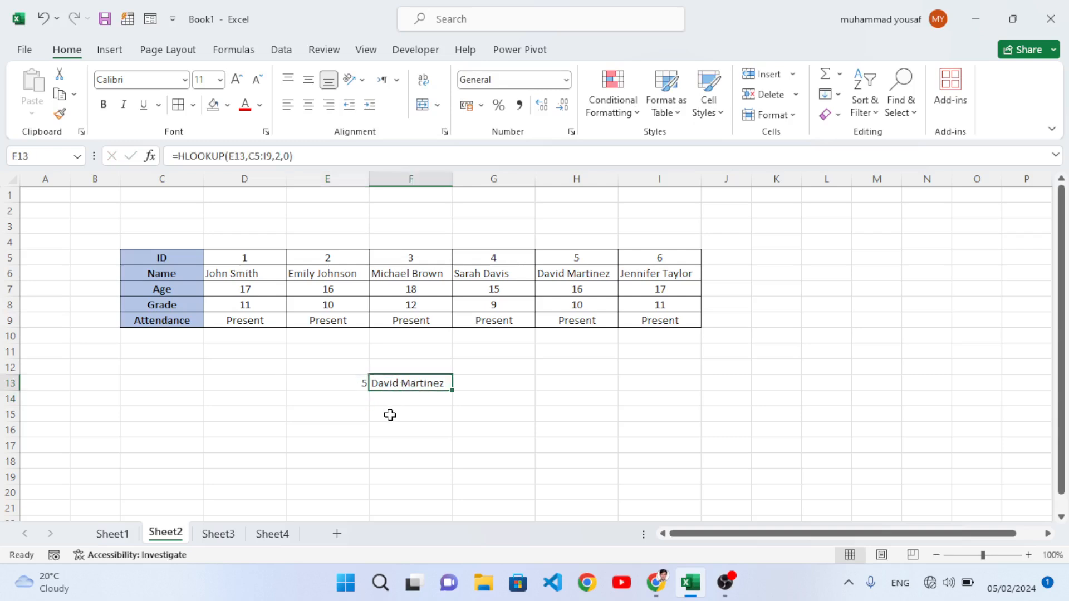
- Check the AVERAGE() entry in Sheet1's function list, and switch to Sheet3 to look over the marks table in C4:I7
{"action": "left_click", "coordinate": [112, 534]}
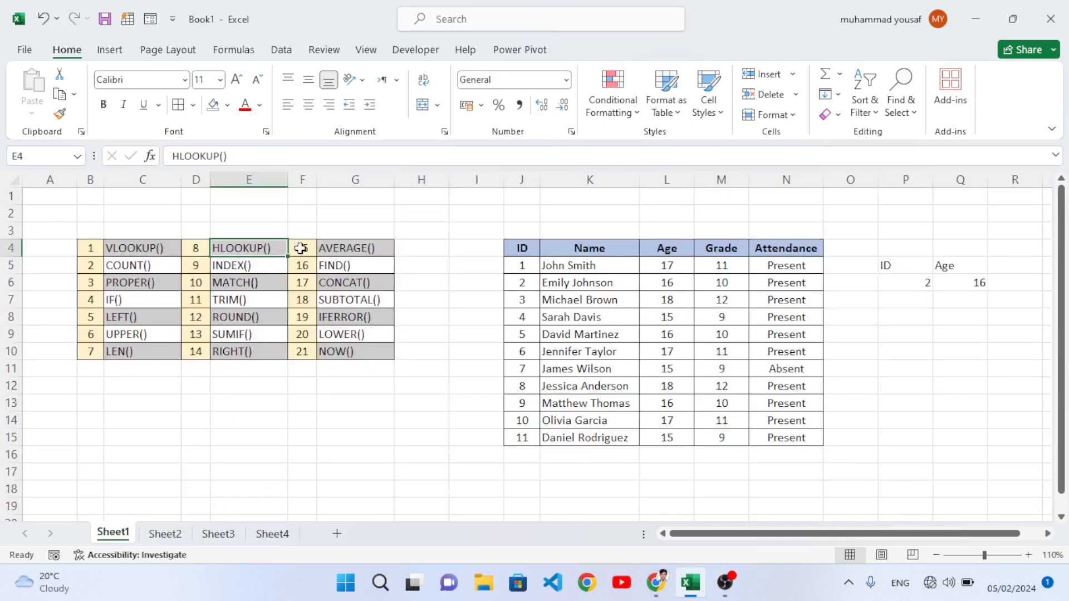
{"action": "left_click", "coordinate": [341, 252]}
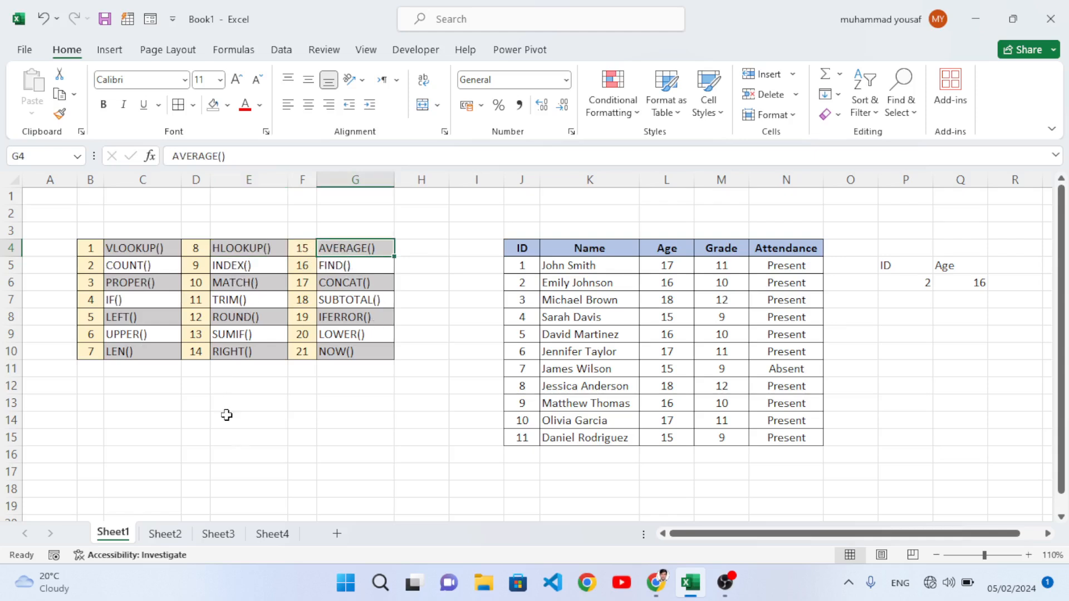
{"action": "left_click", "coordinate": [231, 534]}
{"action": "left_click", "coordinate": [272, 534]}
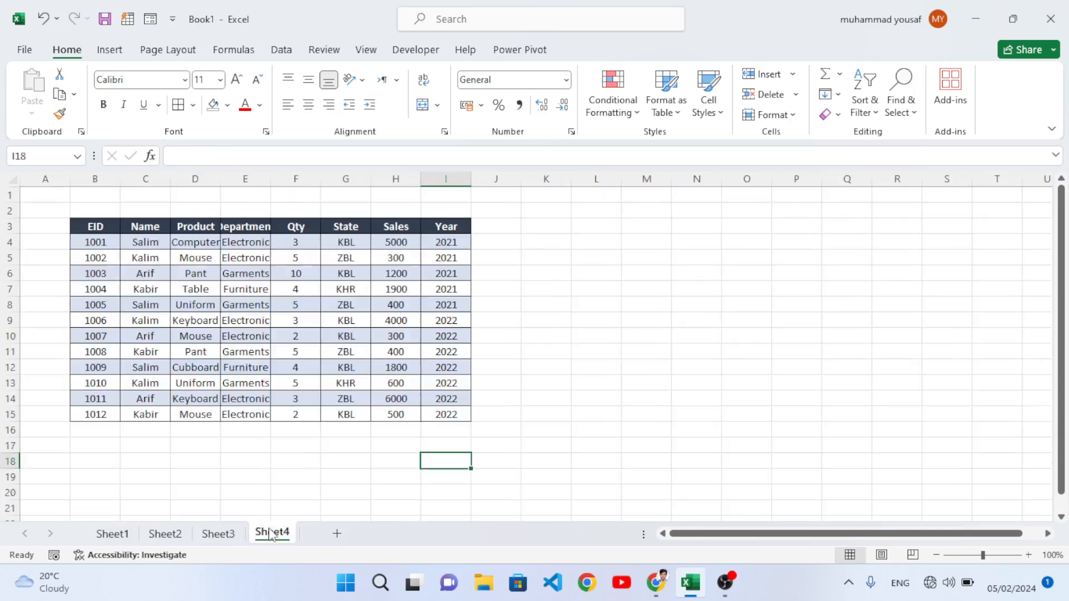
{"action": "left_click", "coordinate": [220, 545]}
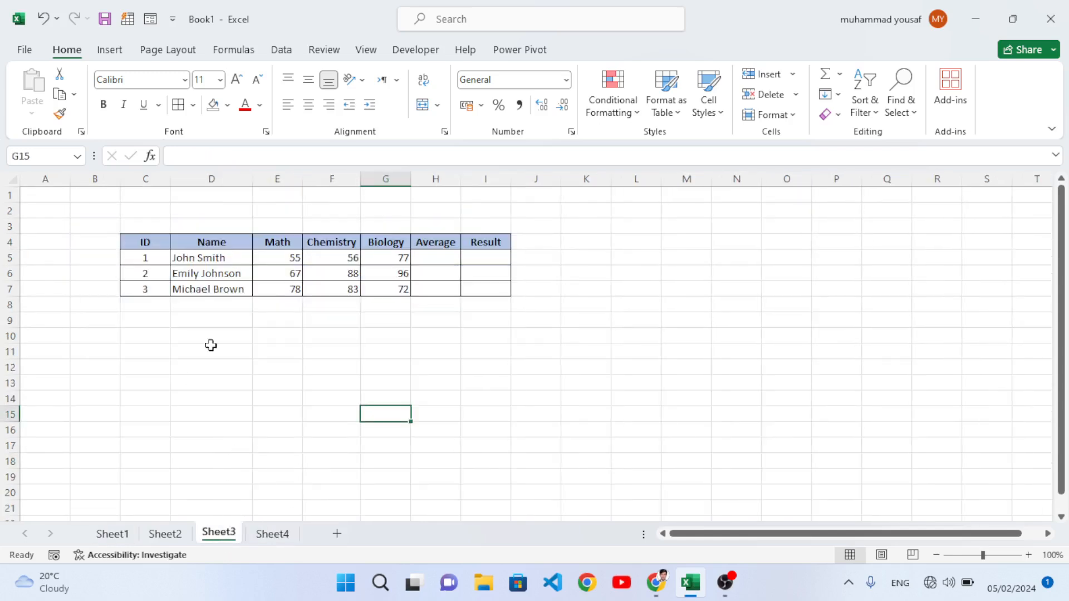
{"action": "left_click_drag", "start_coordinate": [146, 244], "coordinate": [486, 289]}
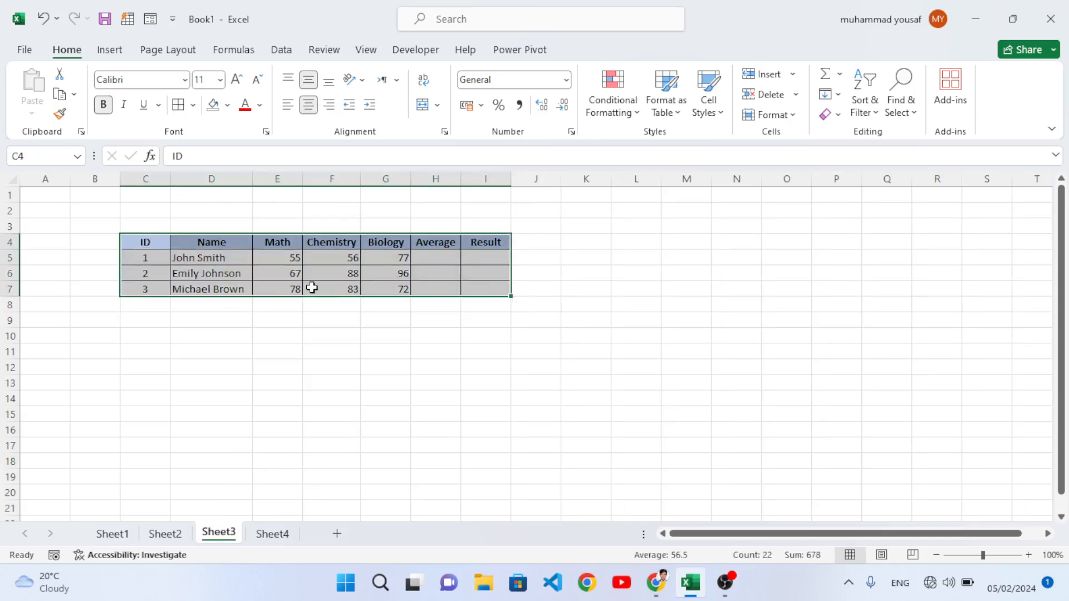
{"action": "left_click", "coordinate": [318, 289]}
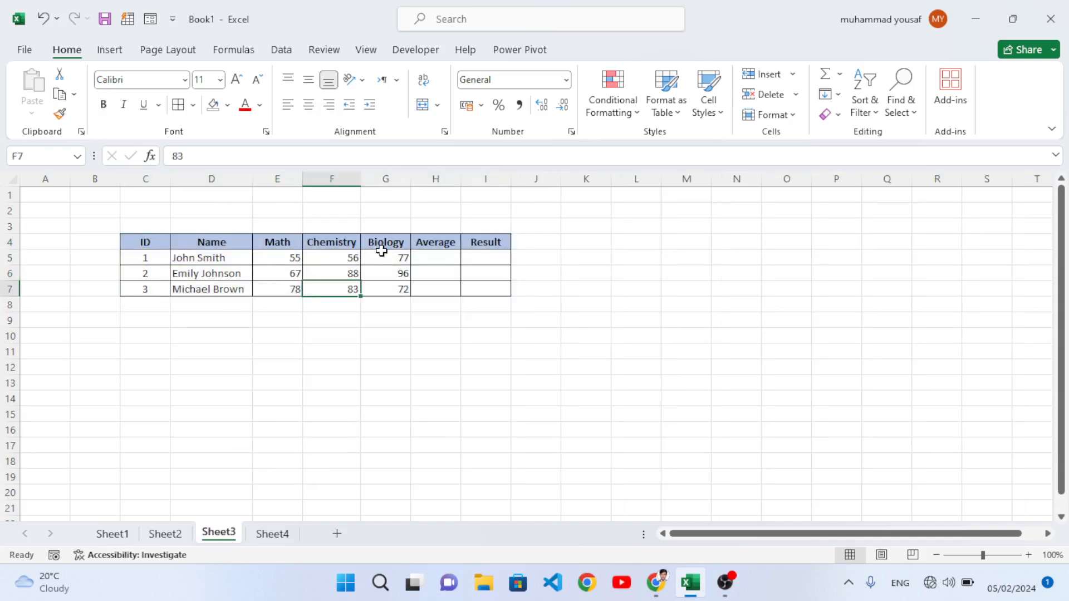
- Enter =AVERAGE(E5:G5) in H5 to average the first student's Math, Chemistry and Biology marks
{"action": "left_click", "coordinate": [426, 259]}
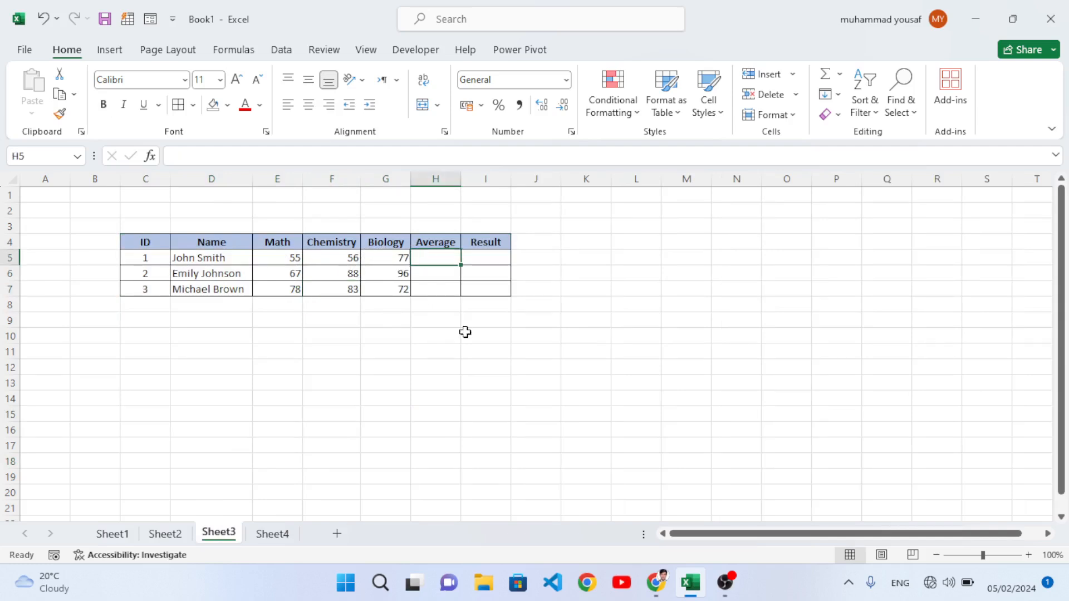
{"action": "type", "text": "=ave"}
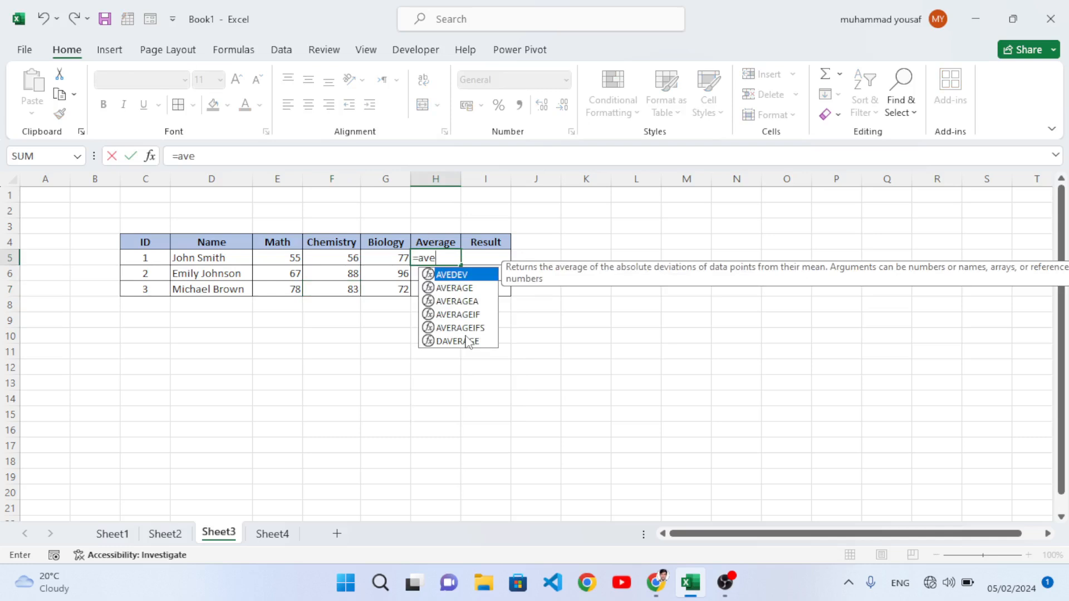
{"action": "key", "text": "Down"}
{"action": "key", "text": "Tab"}
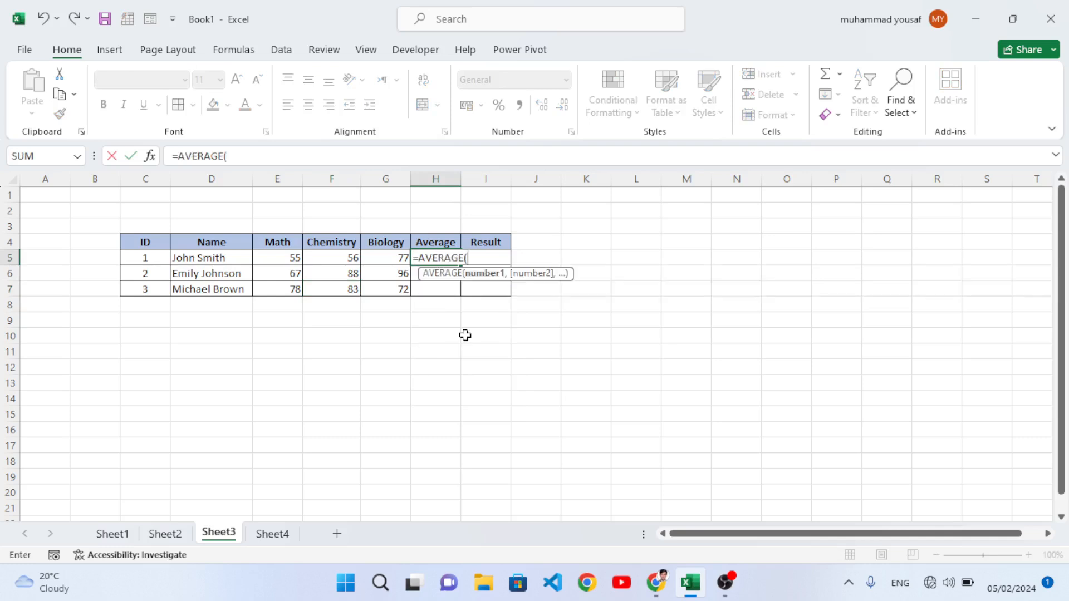
{"action": "left_click_drag", "start_coordinate": [281, 255], "coordinate": [370, 252]}
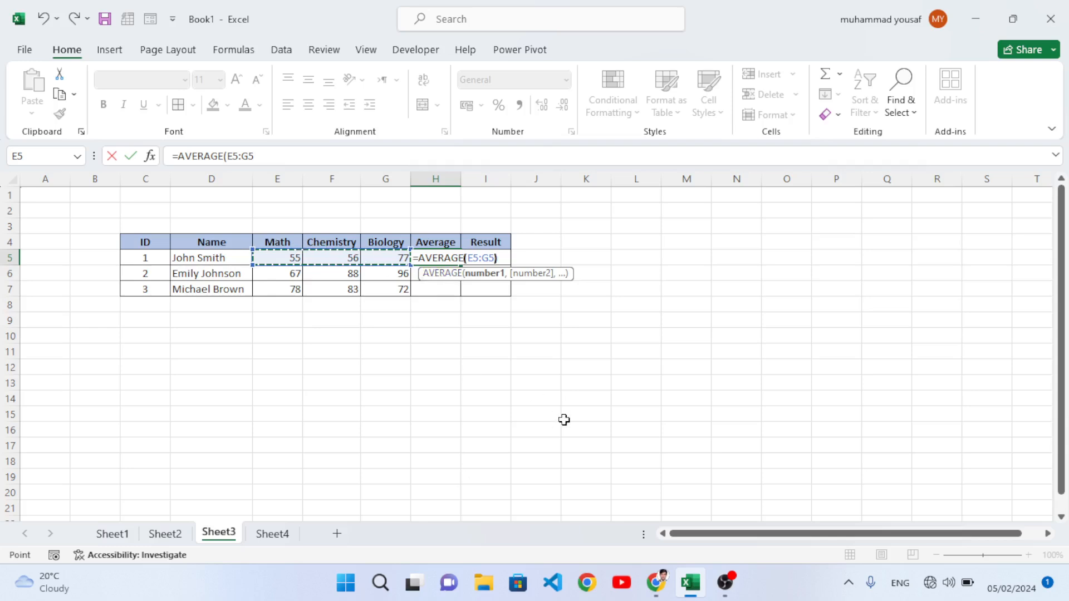
{"action": "type", "text": ")"}
{"action": "key", "text": "Return"}
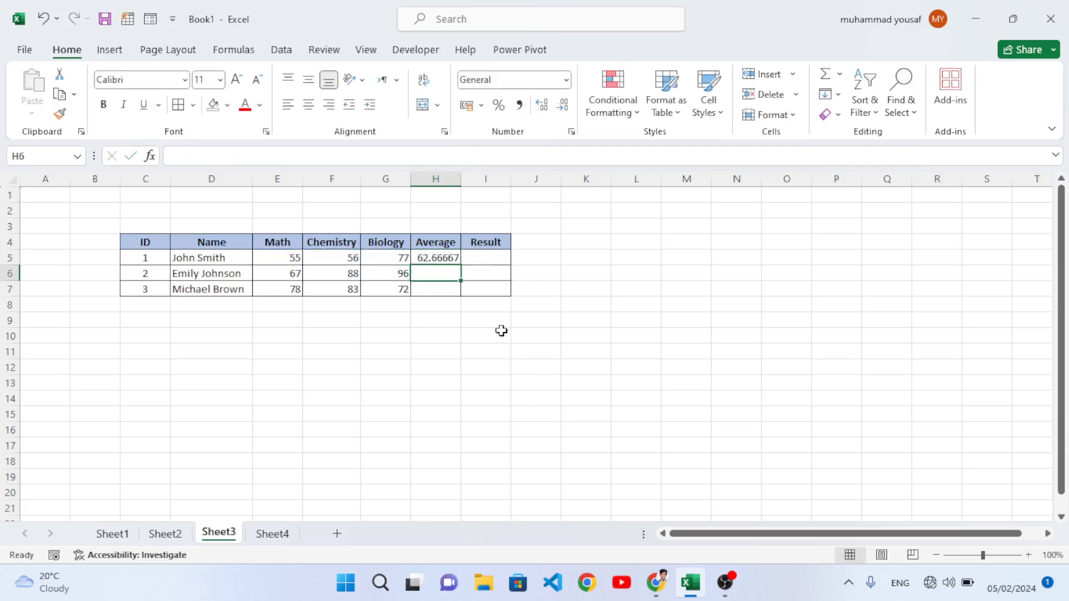
- Fill the average formula from H5 down to H7 and check the formulas in the Average column
{"action": "left_click", "coordinate": [449, 259]}
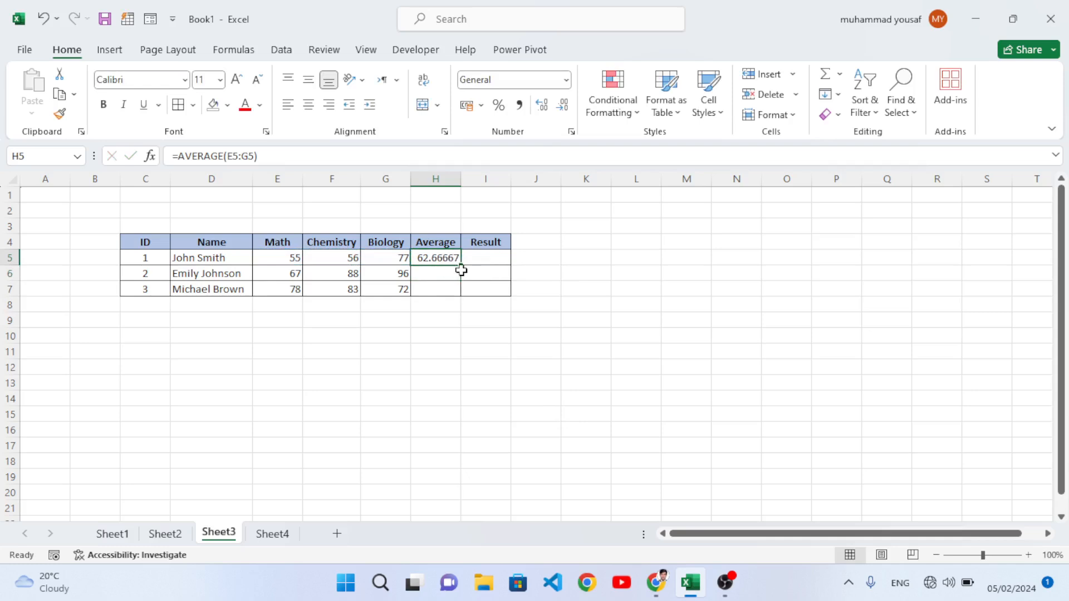
{"action": "left_click_drag", "start_coordinate": [462, 264], "coordinate": [462, 293]}
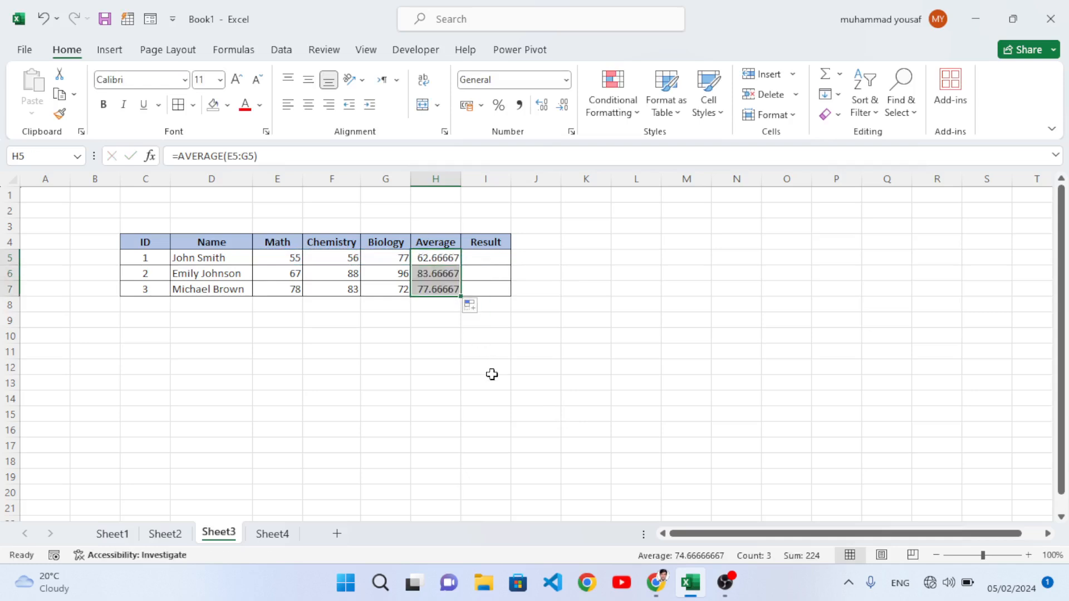
{"action": "left_click", "coordinate": [427, 274]}
{"action": "left_click", "coordinate": [432, 289]}
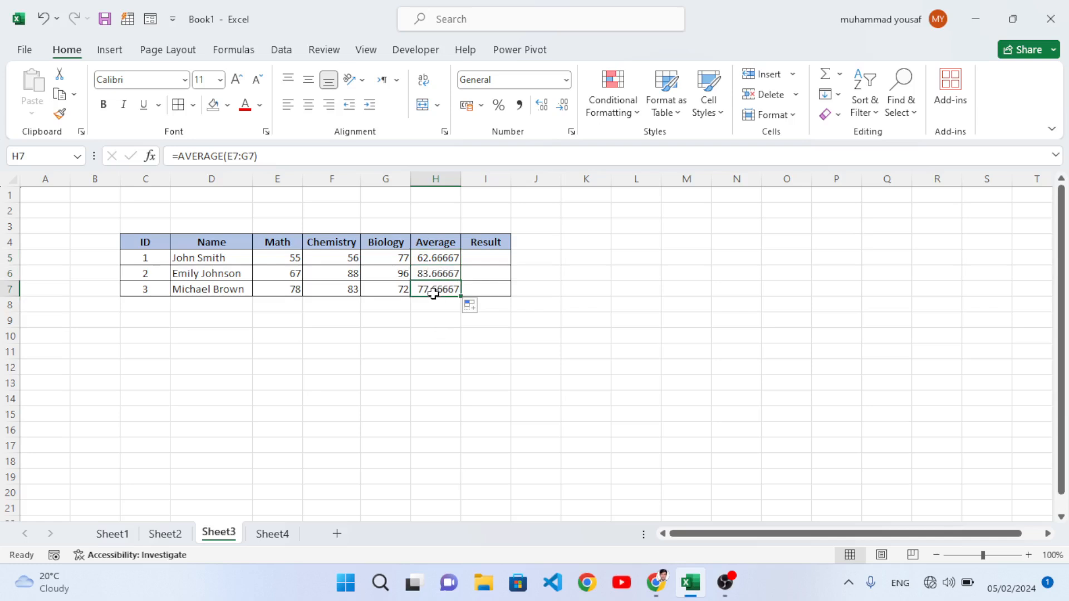
{"action": "left_click", "coordinate": [448, 353]}
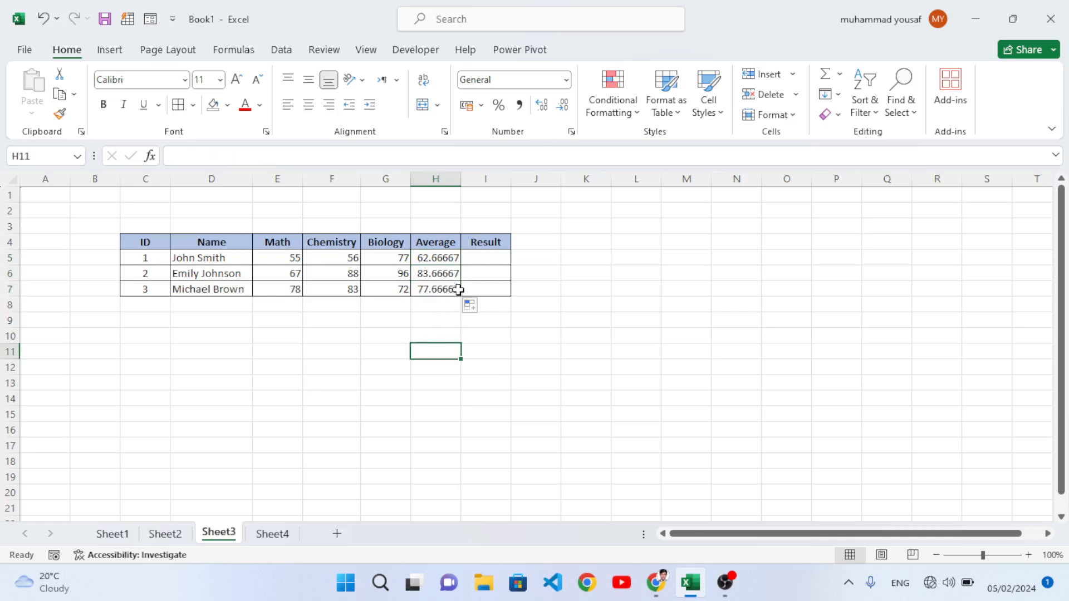
{"action": "left_click", "coordinate": [437, 260]}
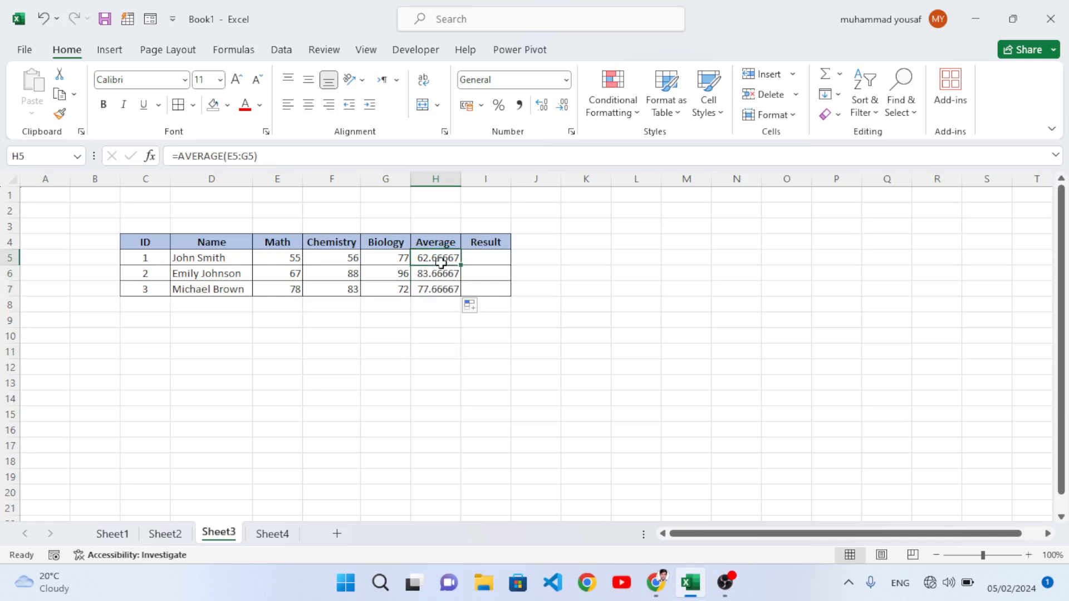
- Enter =COUNT(C5:I8) in I15 of Sheet2 to count the numeric cells in the student table, and check the formula
{"action": "left_click", "coordinate": [112, 534]}
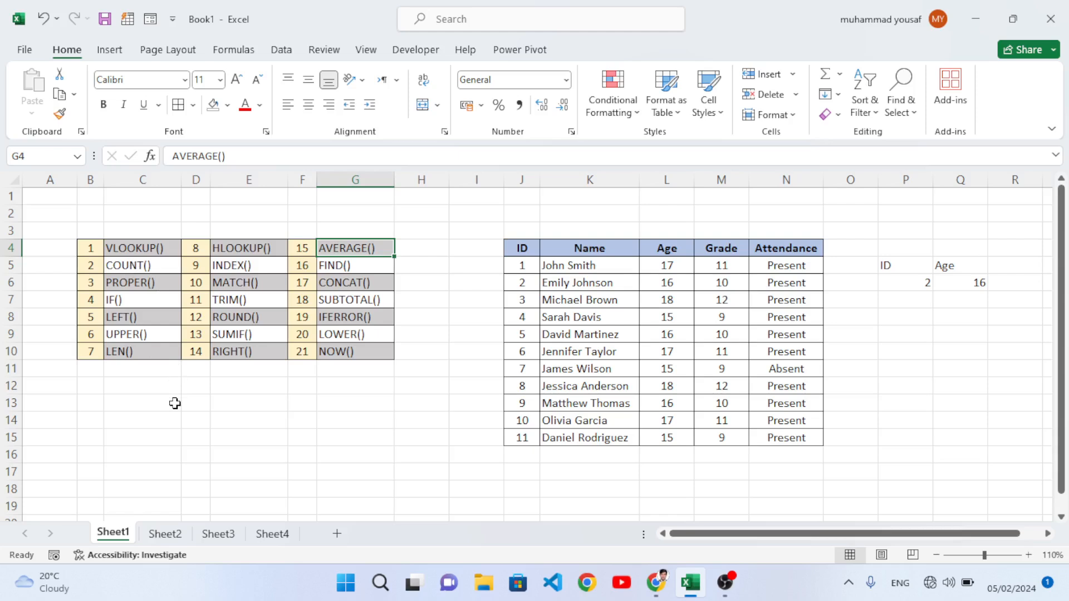
{"action": "left_click", "coordinate": [172, 537]}
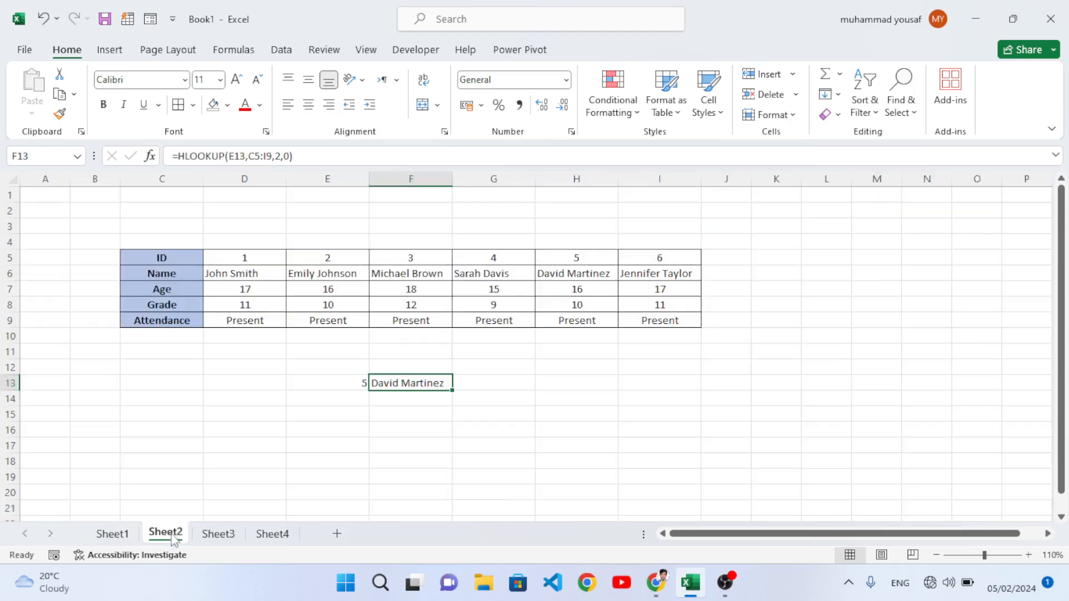
{"action": "left_click", "coordinate": [674, 413]}
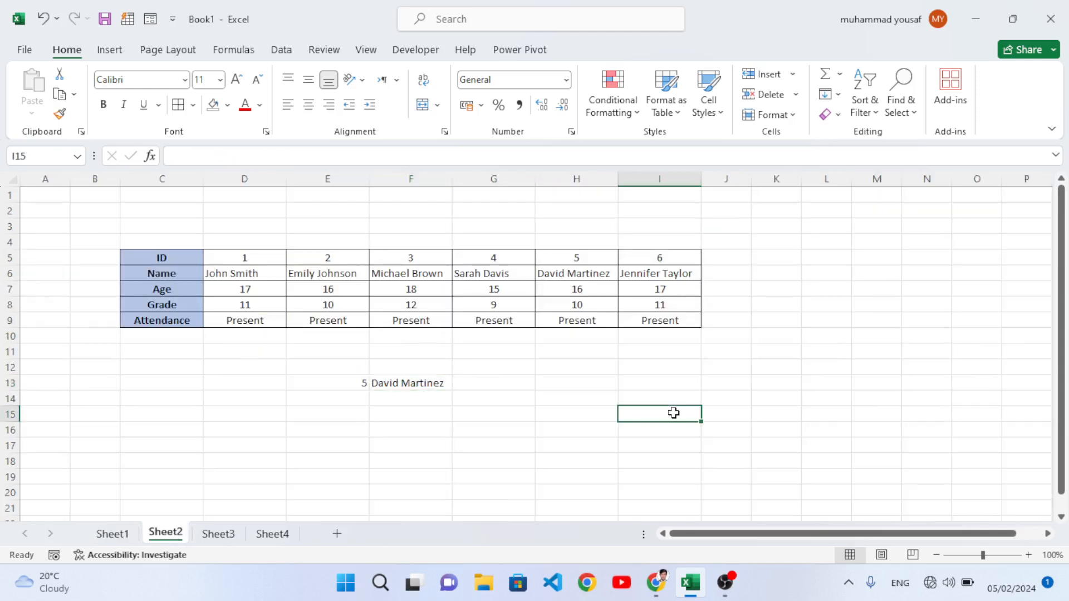
{"action": "type", "text": "=count("}
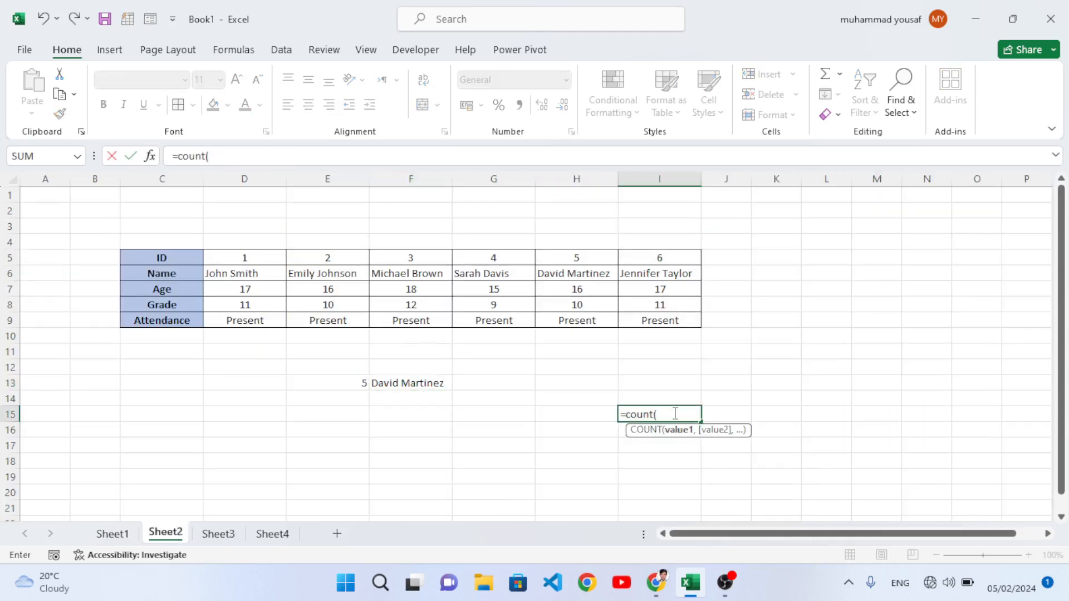
{"action": "left_click_drag", "start_coordinate": [176, 259], "coordinate": [640, 312]}
{"action": "type", "text": ")"}
{"action": "key", "text": "Return"}
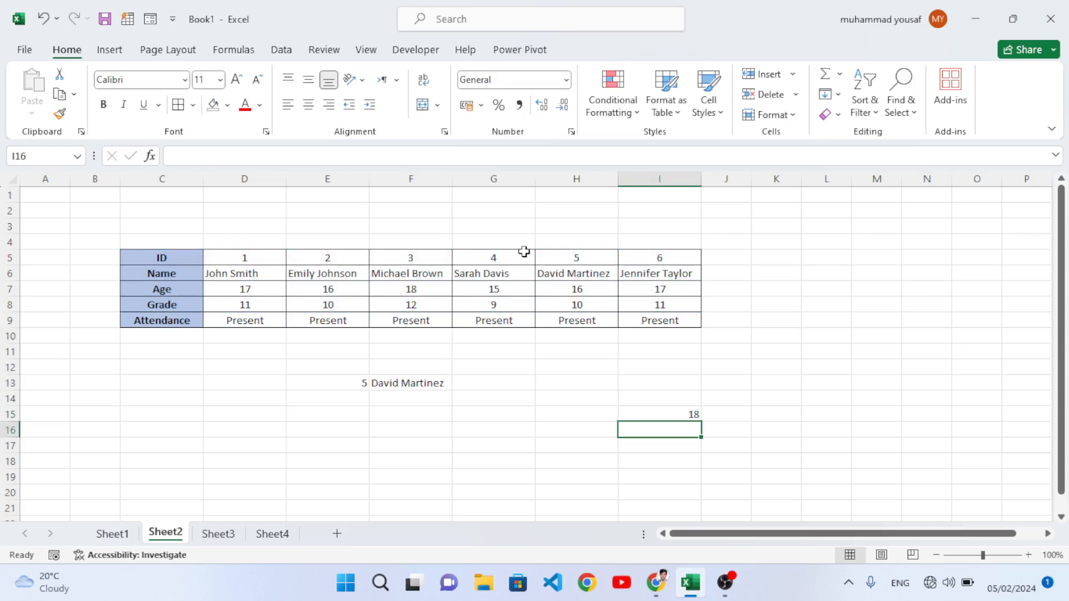
{"action": "left_click_drag", "start_coordinate": [262, 288], "coordinate": [577, 289]}
{"action": "left_click", "coordinate": [658, 418]}
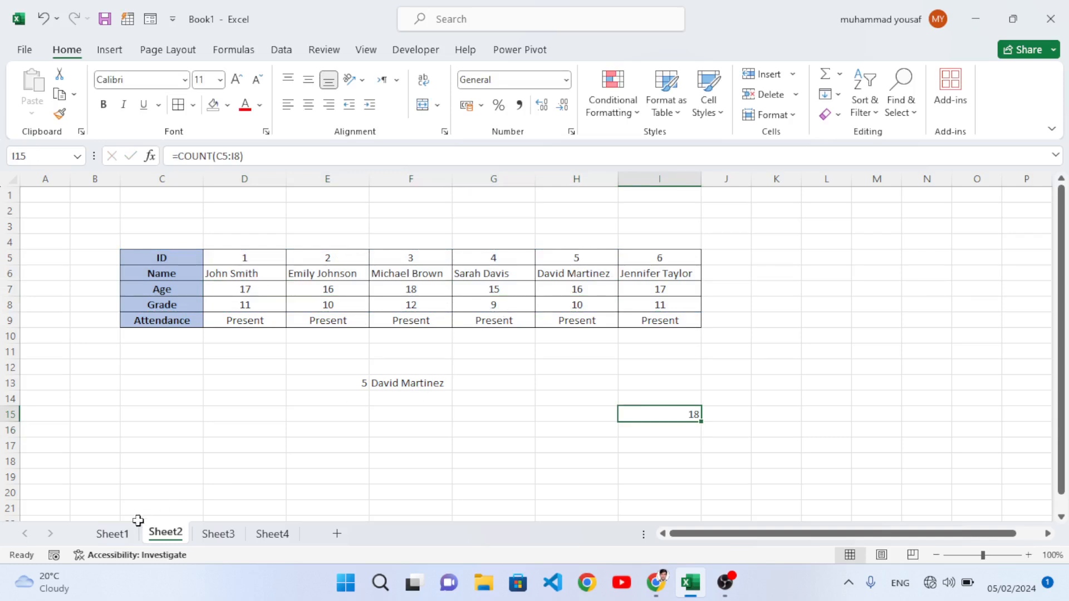
- Check the INDEX() and MATCH() entries in Sheet1's function list, and switch to Sheet4 to look over the sales table
{"action": "left_click", "coordinate": [115, 535]}
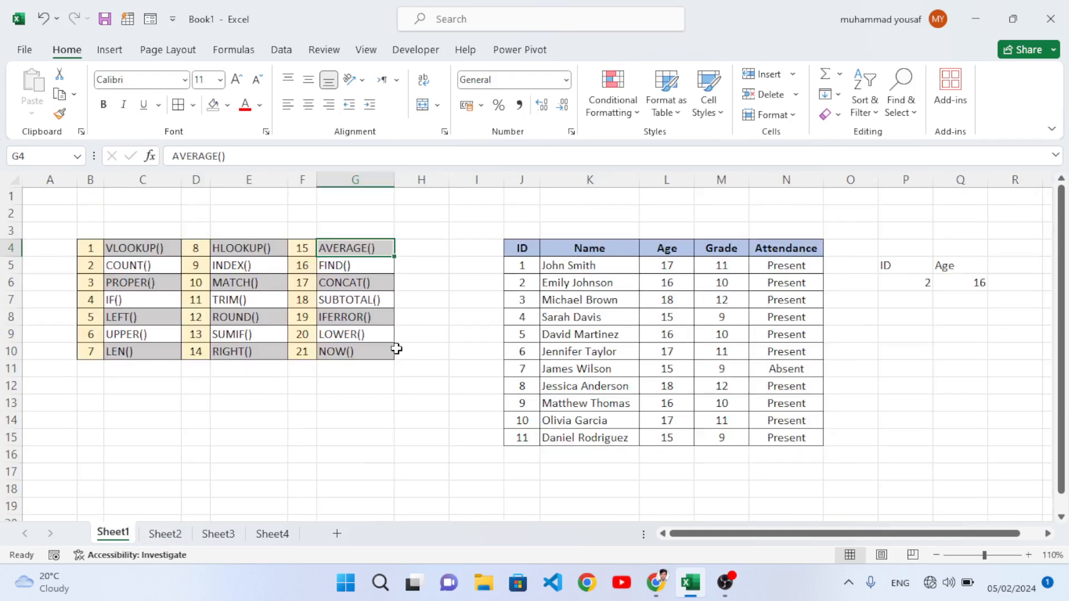
{"action": "left_click", "coordinate": [248, 271]}
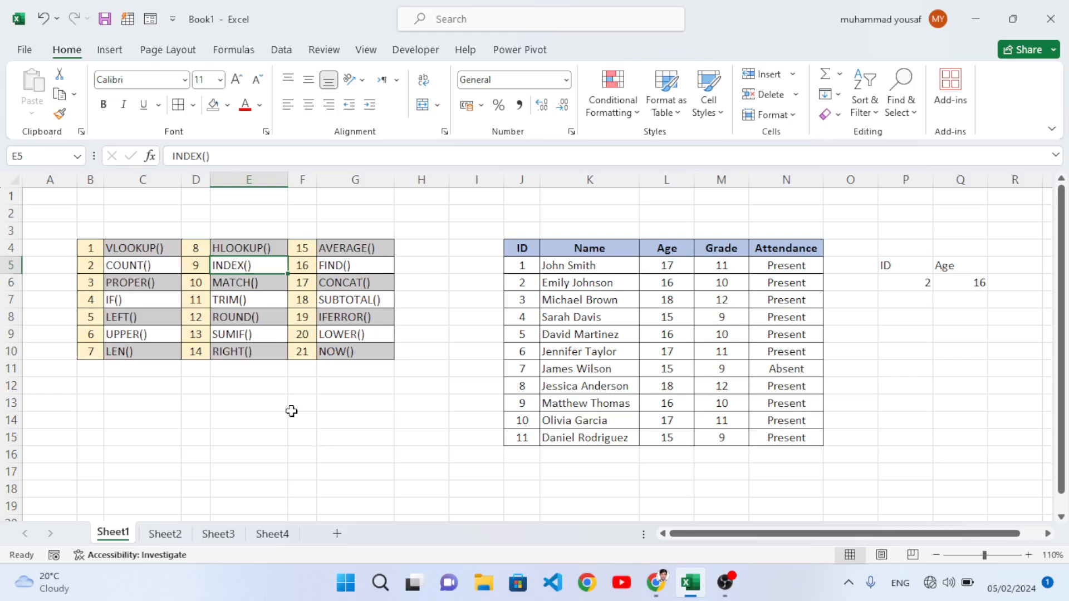
{"action": "left_click", "coordinate": [238, 283]}
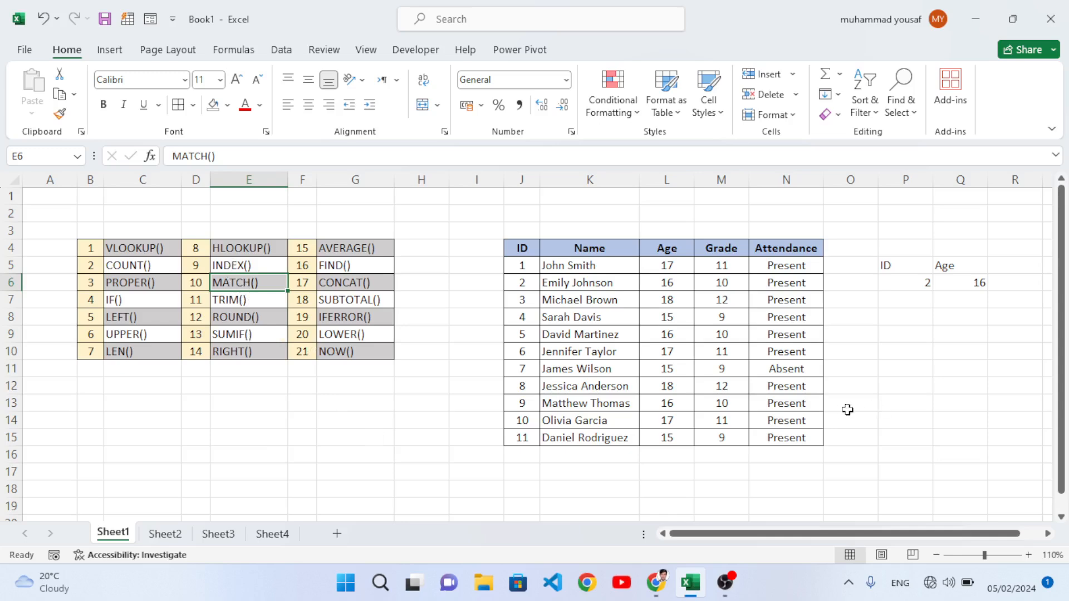
{"action": "left_click", "coordinate": [909, 404]}
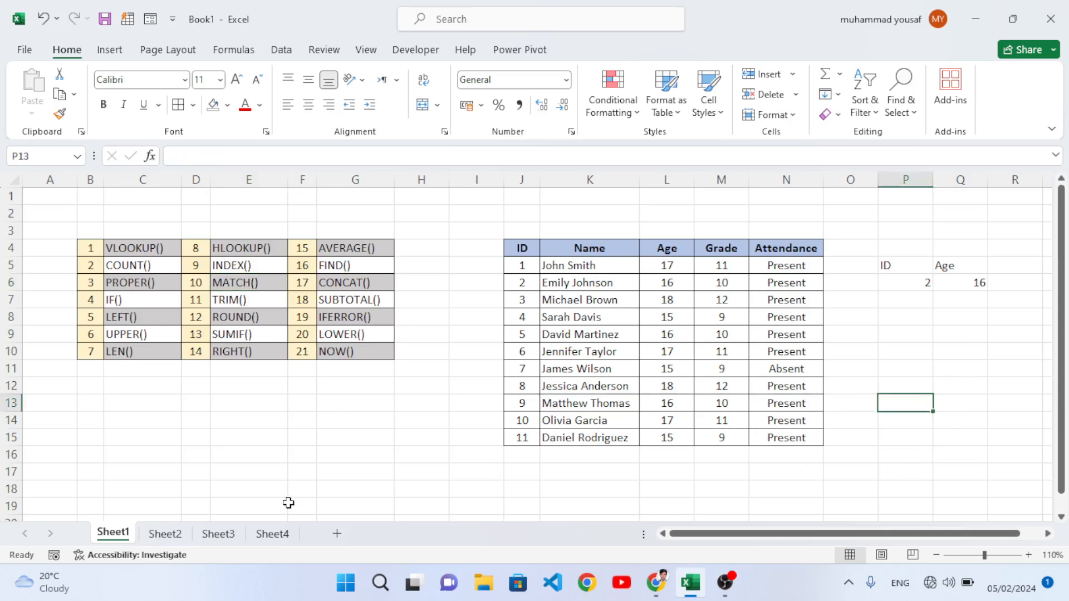
{"action": "left_click", "coordinate": [276, 534]}
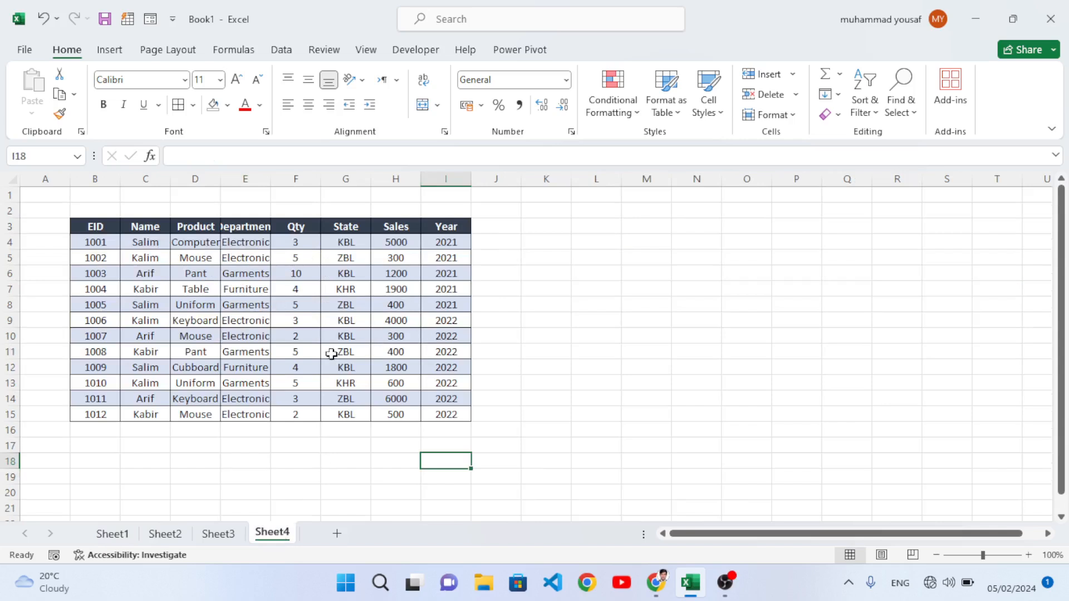
- Enter the headings product in L7 and sale in M7 beside the sales table
{"action": "left_click", "coordinate": [612, 306]}
{"action": "left_click", "coordinate": [646, 308]}
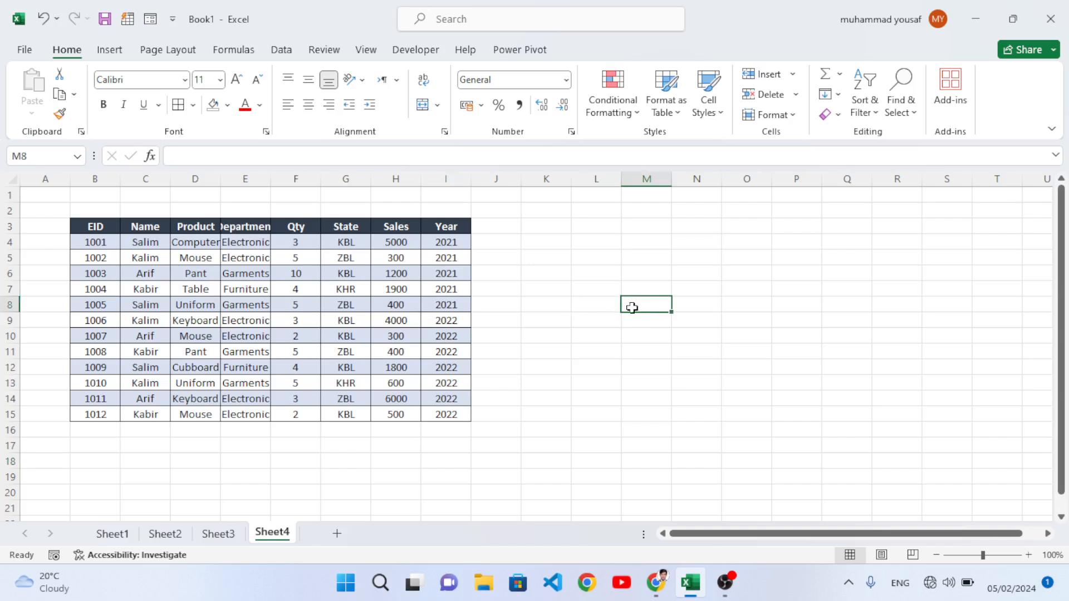
{"action": "left_click", "coordinate": [599, 293]}
{"action": "type", "text": "product"}
{"action": "key", "text": "Tab"}
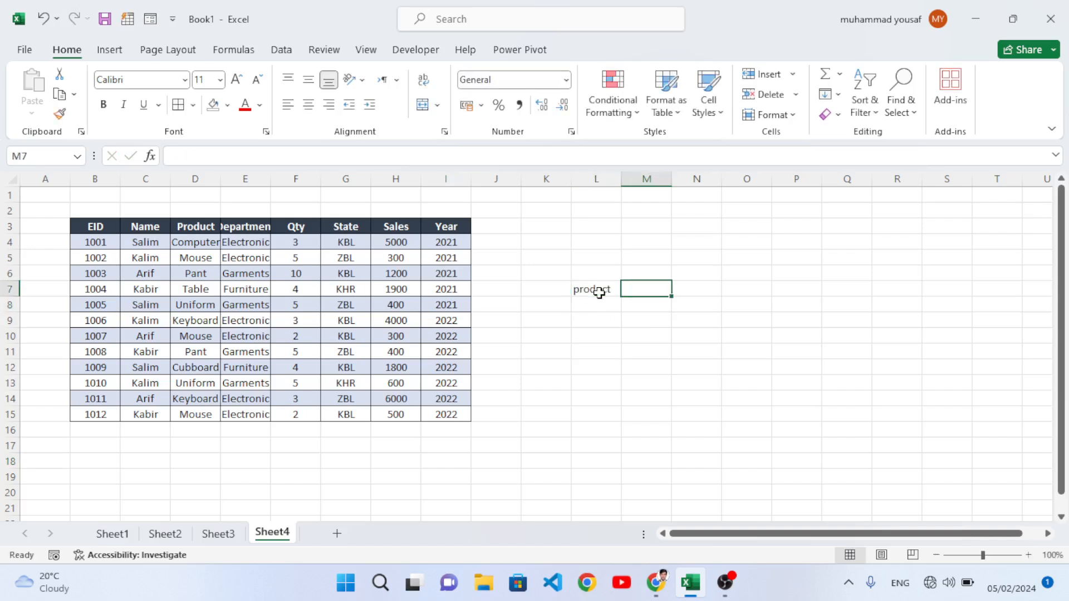
{"action": "type", "text": "sa"}
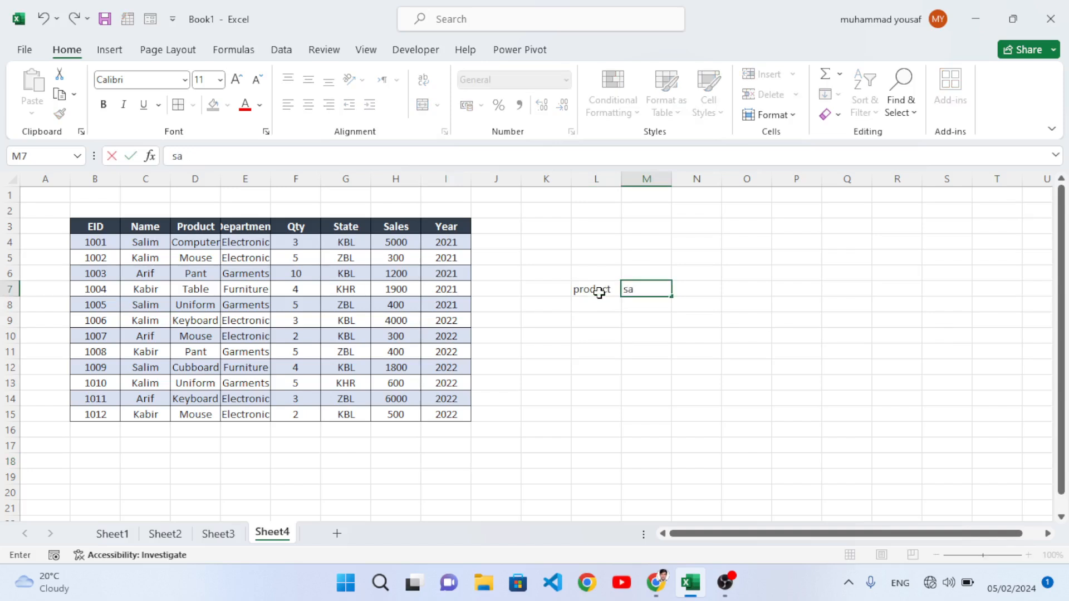
{"action": "type", "text": "le"}
{"action": "key", "text": "Return"}
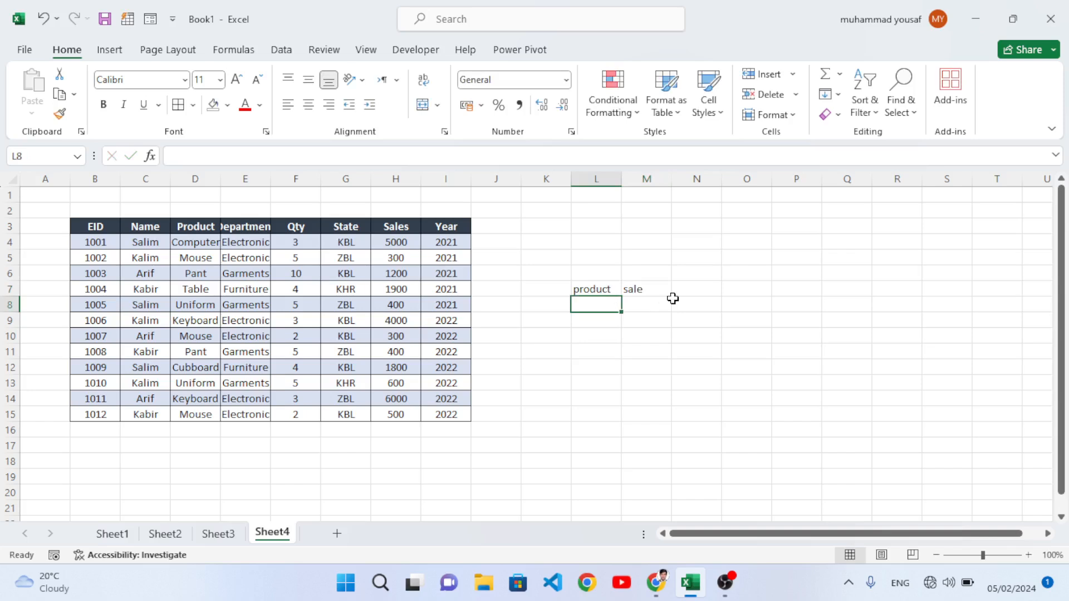
- Enter =INDEX(H4:H15,MATCH(L8,C4:C15,0)) in M8 to return the Sales value for the name in L8
{"action": "left_click", "coordinate": [653, 313]}
{"action": "left_click", "coordinate": [662, 292]}
{"action": "left_click", "coordinate": [663, 306]}
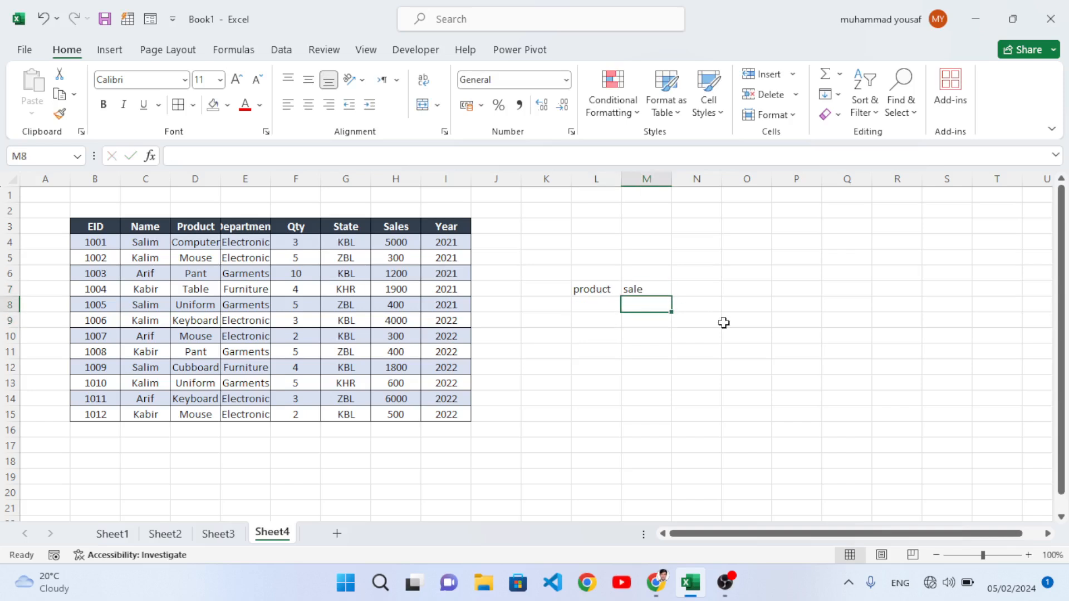
{"action": "type", "text": "=index("}
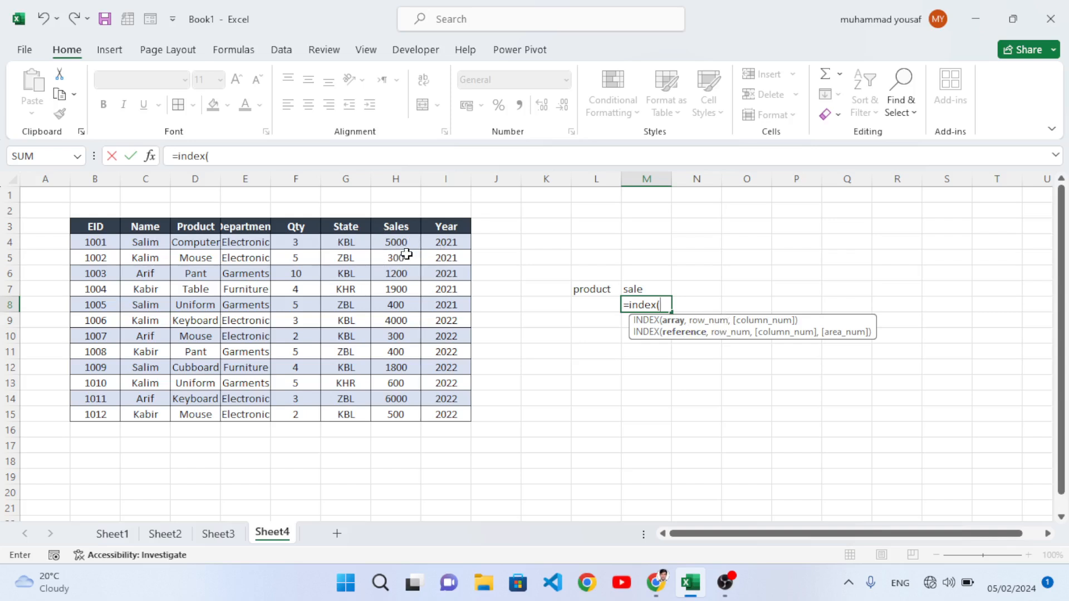
{"action": "left_click_drag", "start_coordinate": [390, 243], "coordinate": [400, 415]}
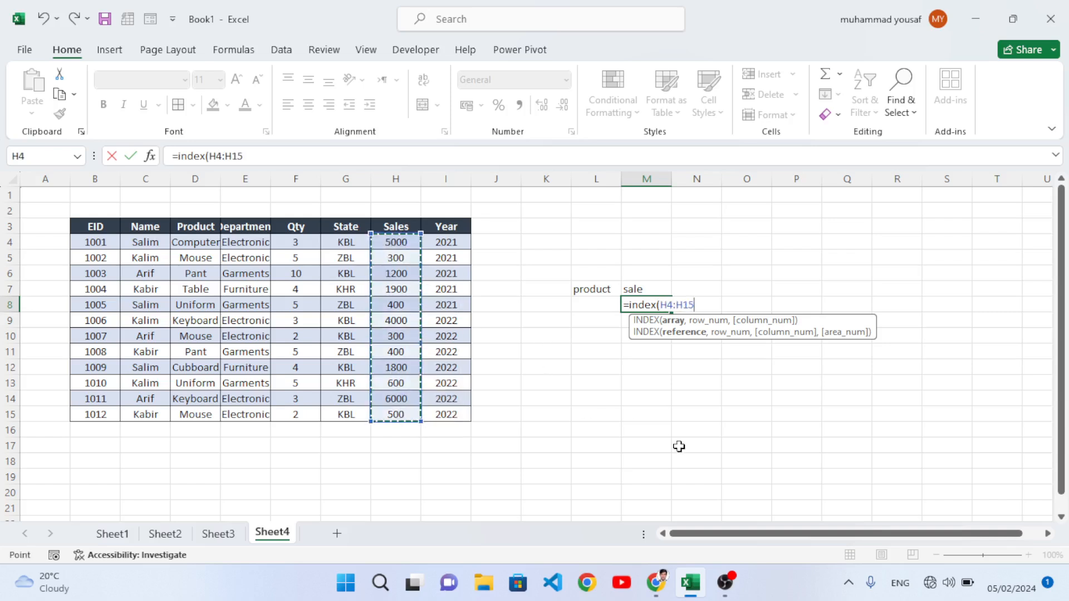
{"action": "type", "text": ","}
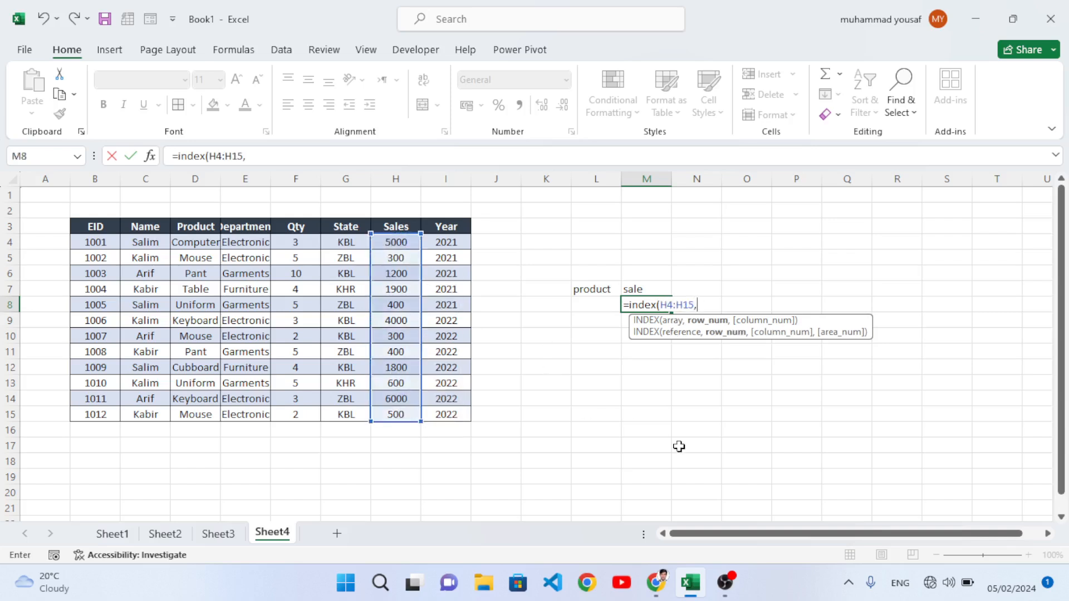
{"action": "type", "text": "match("}
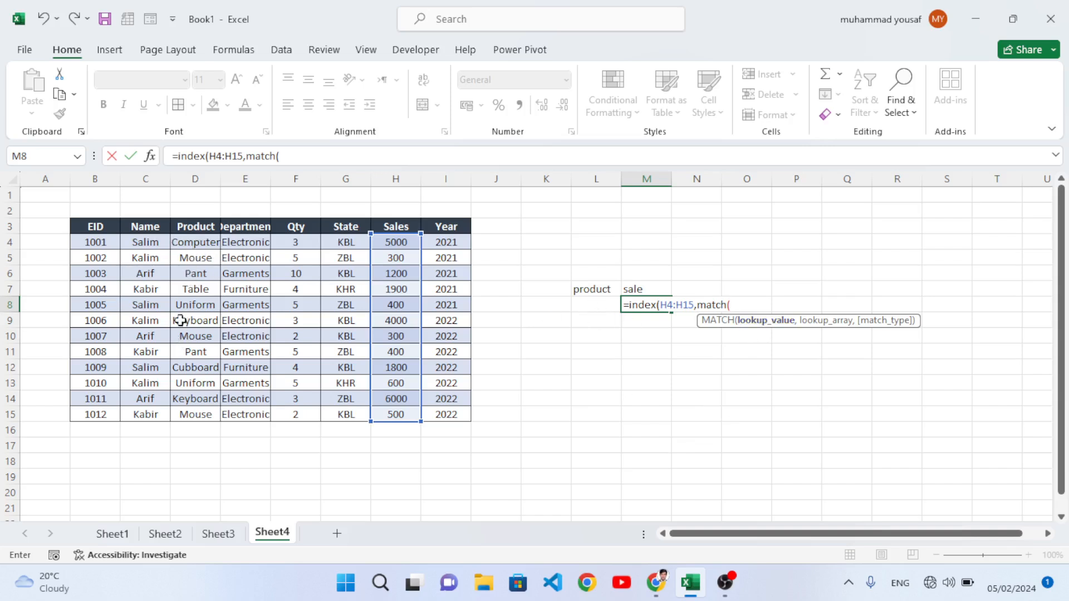
{"action": "left_click", "coordinate": [588, 304]}
{"action": "type", "text": ","}
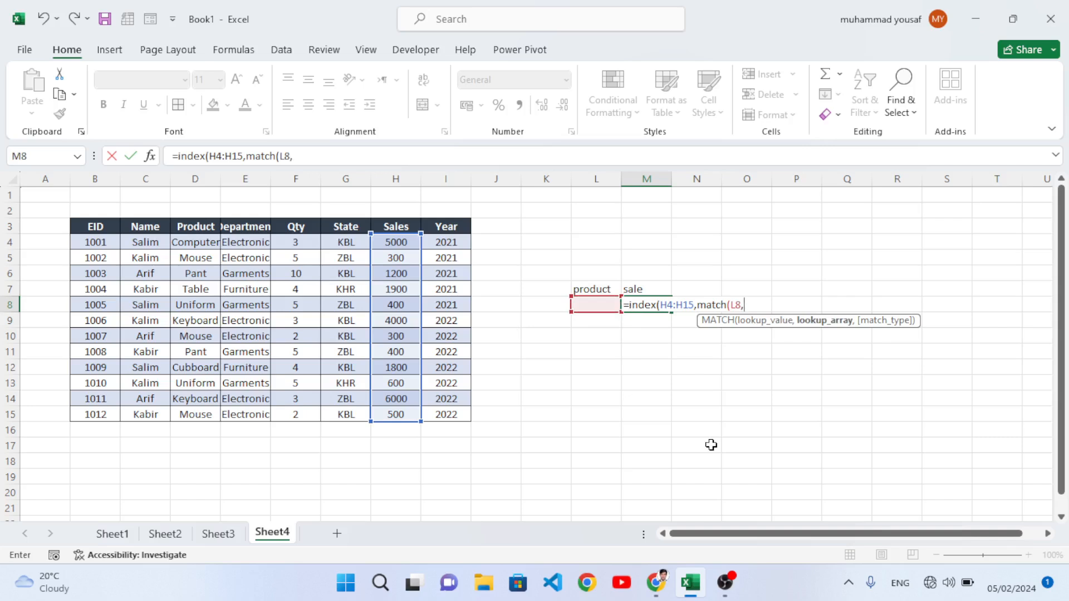
{"action": "left_click_drag", "start_coordinate": [191, 243], "coordinate": [200, 279]}
{"action": "left_click_drag", "start_coordinate": [153, 245], "coordinate": [148, 415]}
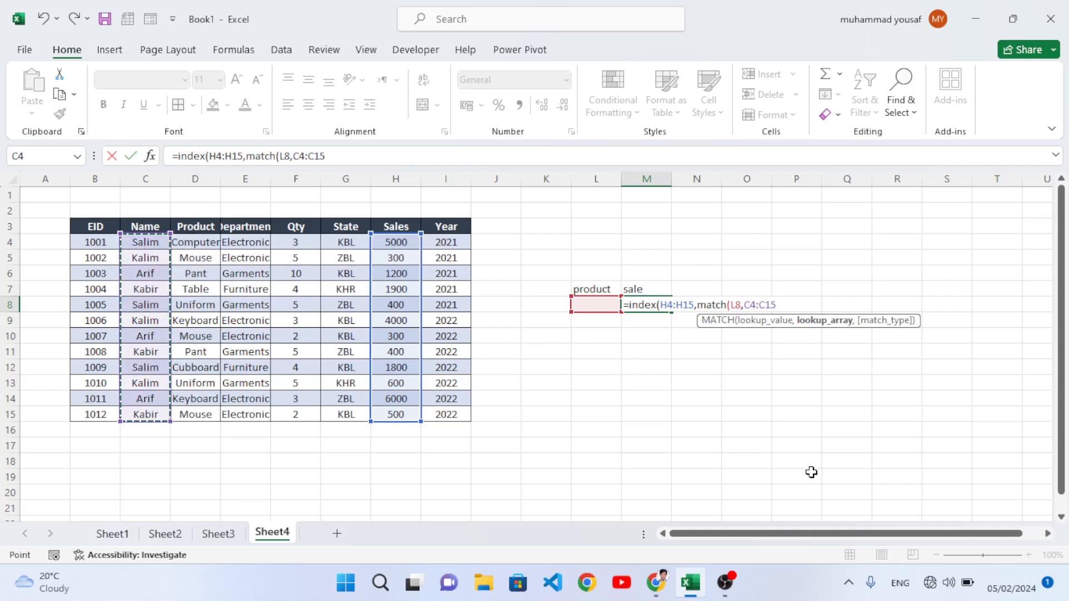
{"action": "type", "text": ",0"}
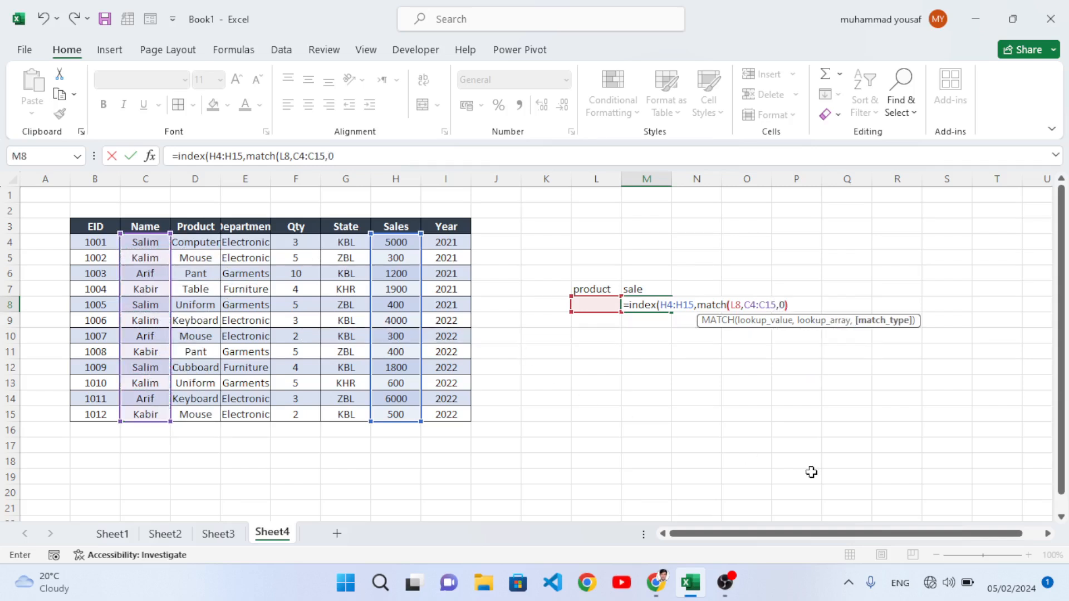
{"action": "type", "text": "))"}
{"action": "key", "text": "Return"}
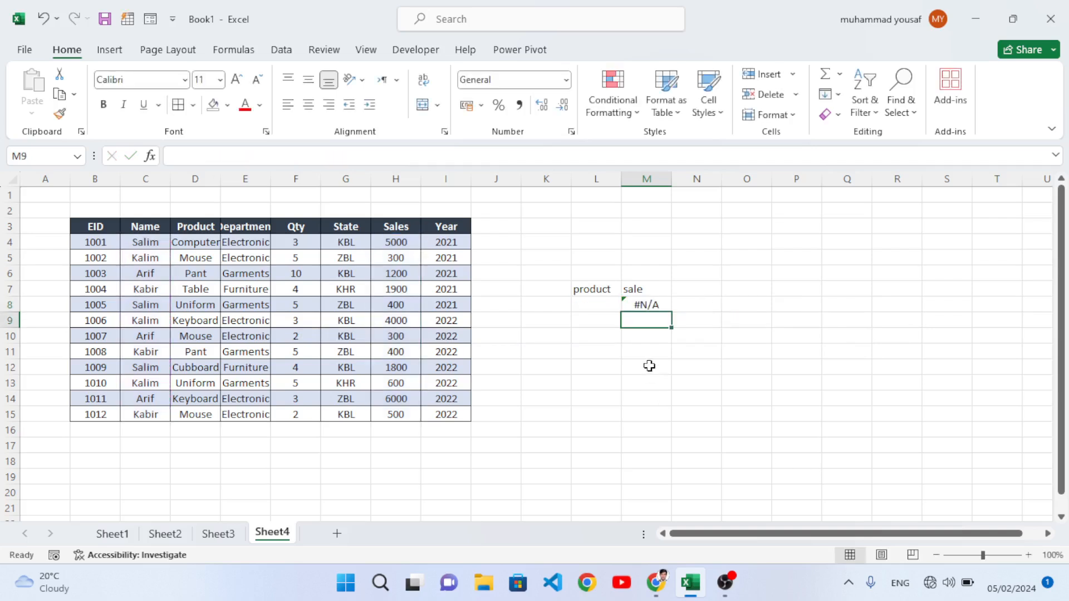
- Test the INDEX and MATCH lookup by entering the names from C4 and C6 in L8 in turn
{"action": "left_click", "coordinate": [588, 308]}
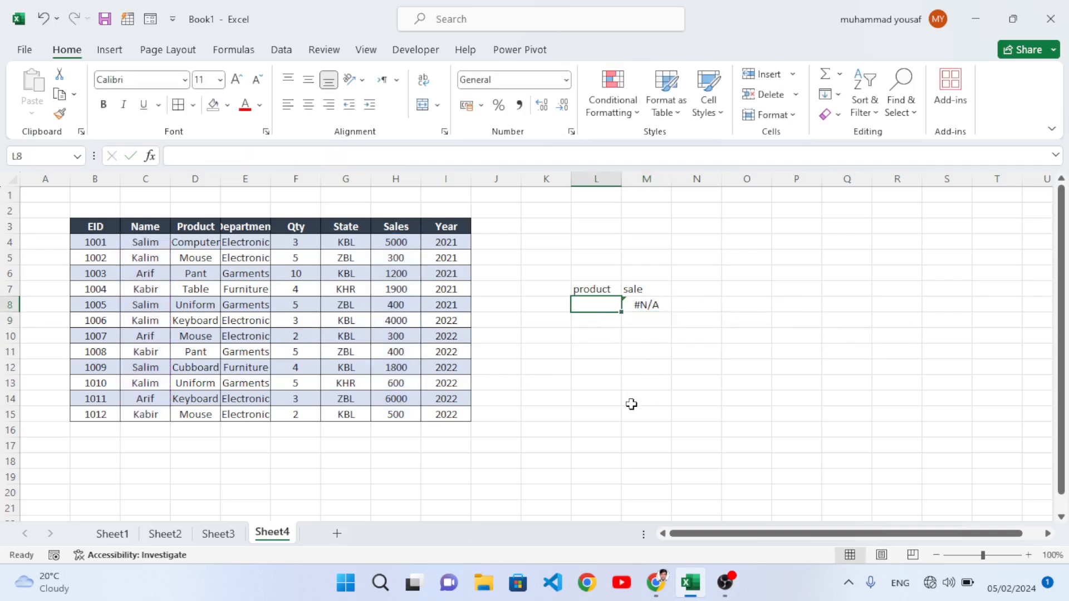
{"action": "type", "text": "Sali"}
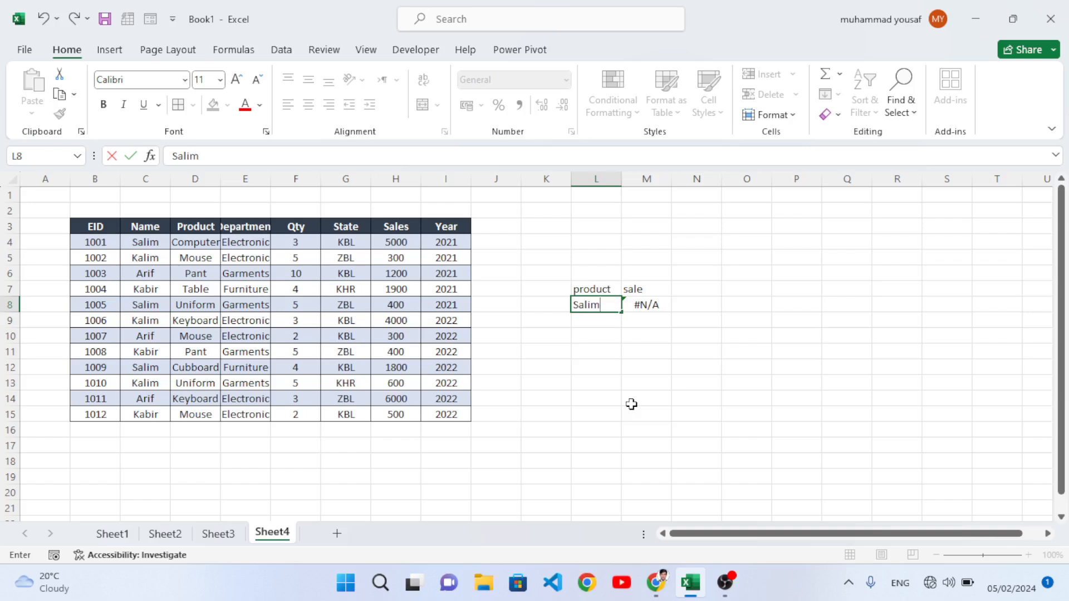
{"action": "type", "text": "m"}
{"action": "key", "text": "Return"}
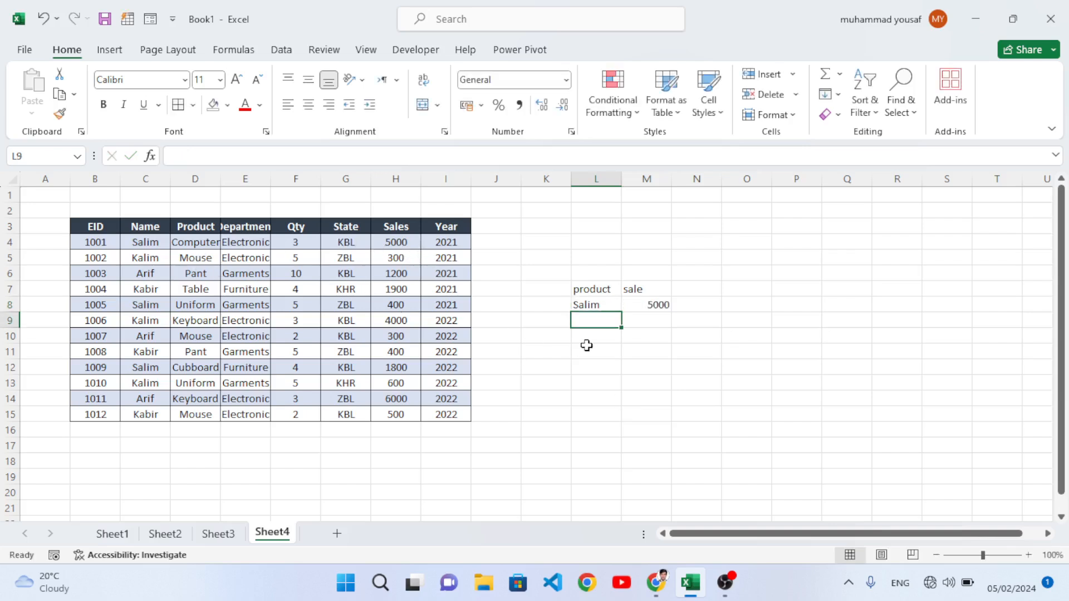
{"action": "left_click", "coordinate": [587, 302]}
{"action": "type", "text": "A"}
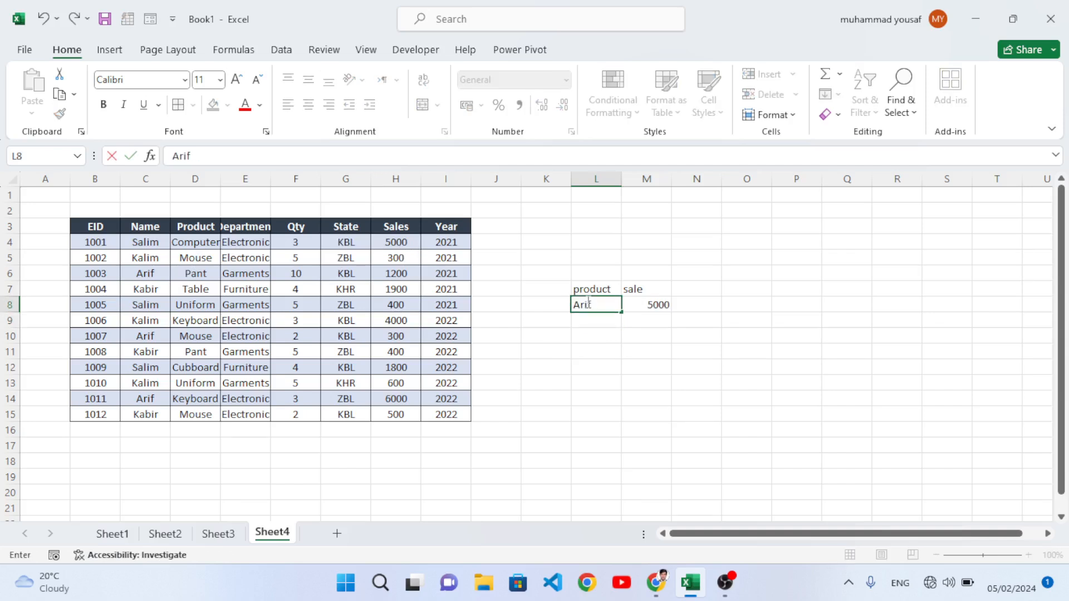
{"action": "type", "text": "rif"}
{"action": "key", "text": "Return"}
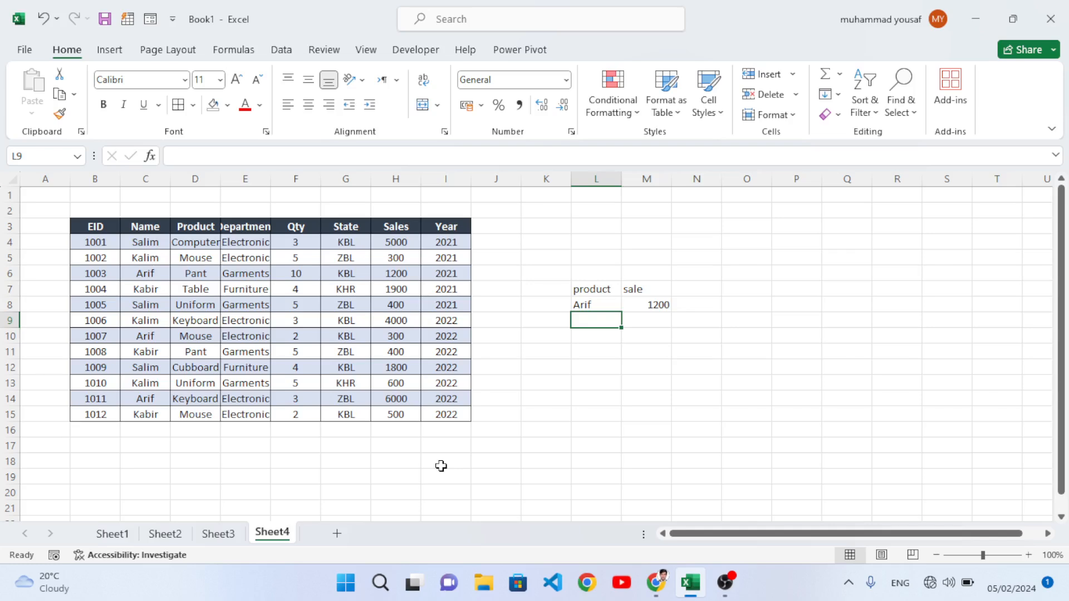
- Switch to Sheet1 and copy the surname from the student name in K12
{"action": "left_click", "coordinate": [610, 460]}
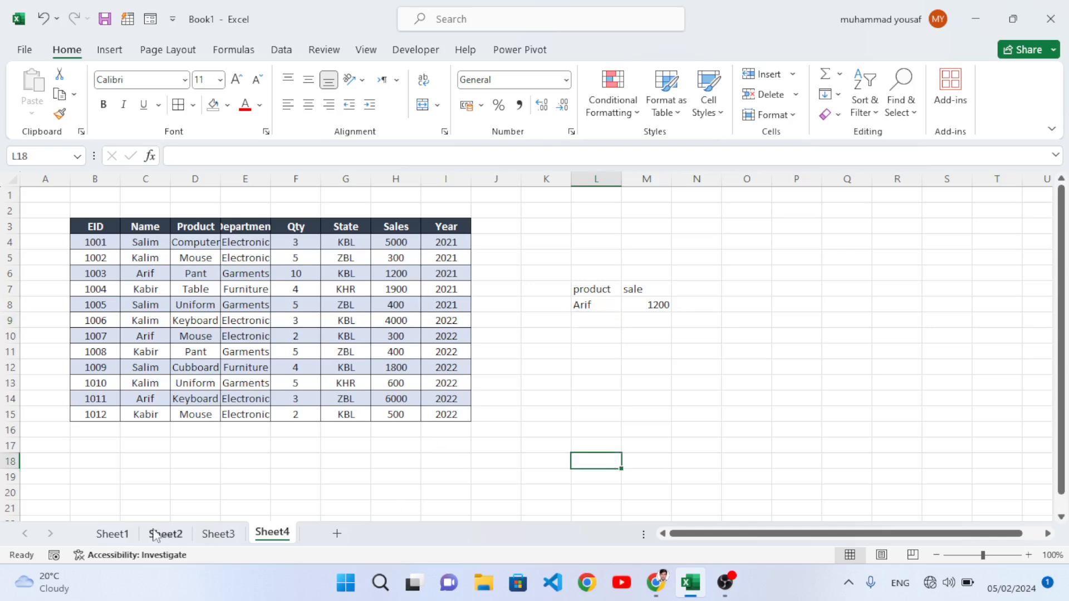
{"action": "left_click", "coordinate": [112, 534]}
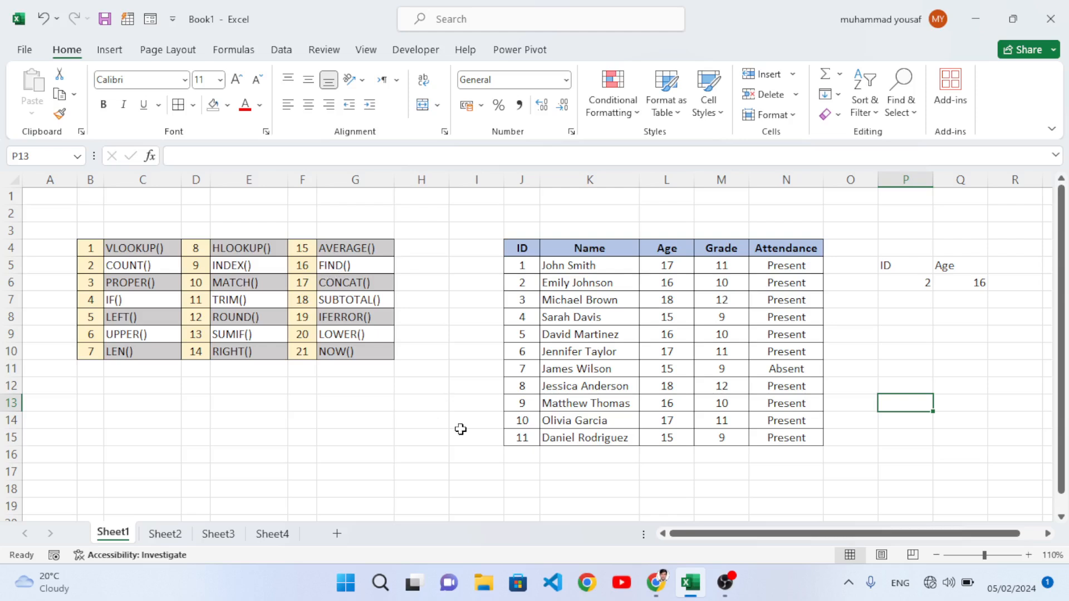
{"action": "double_click", "coordinate": [604, 386]}
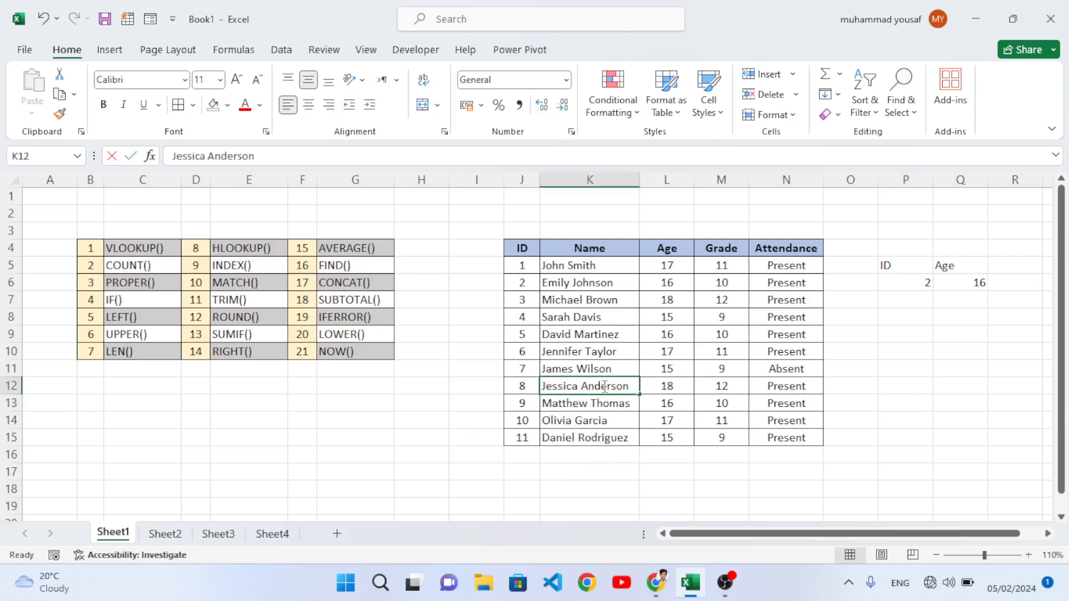
{"action": "double_click", "coordinate": [604, 386]}
{"action": "double_click", "coordinate": [604, 386]}
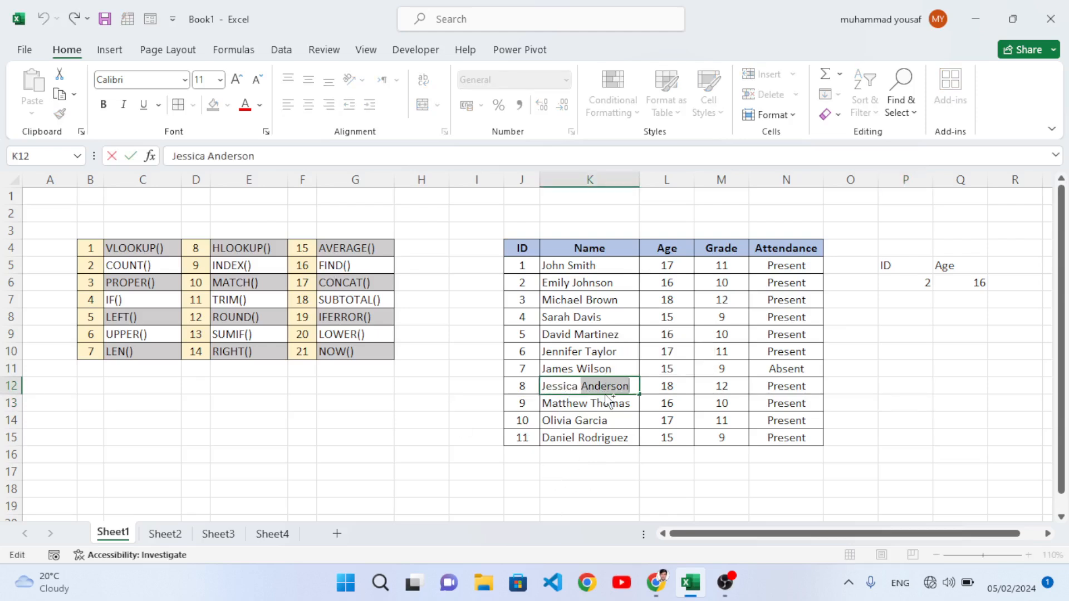
- Enter a FIND formula in P13 that locates the copied surname within the student name in K12
{"action": "left_click", "coordinate": [918, 400]}
{"action": "type", "text": "="}
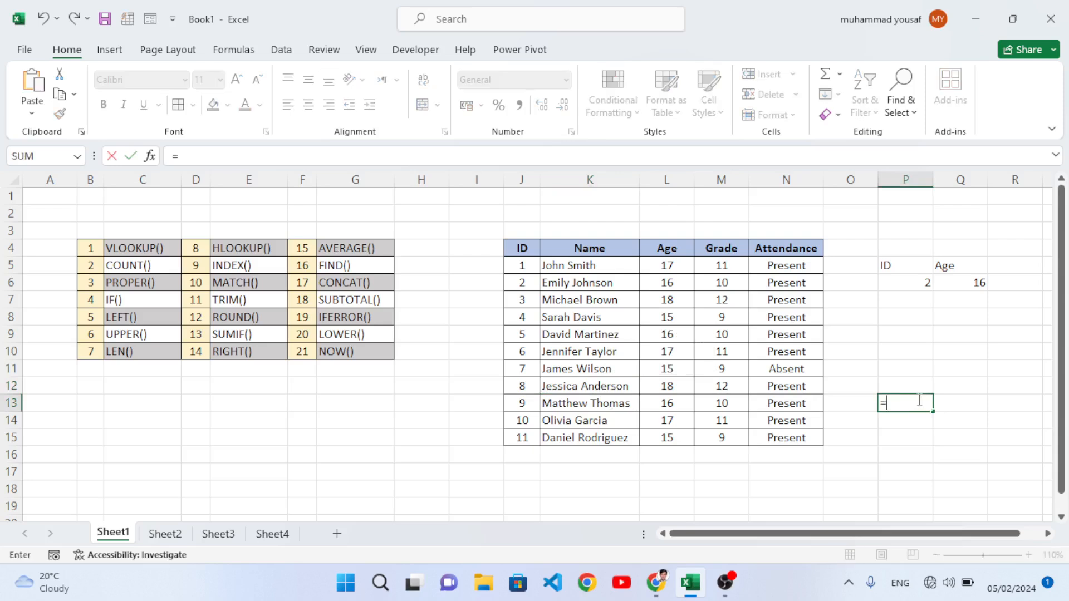
{"action": "type", "text": "find("}
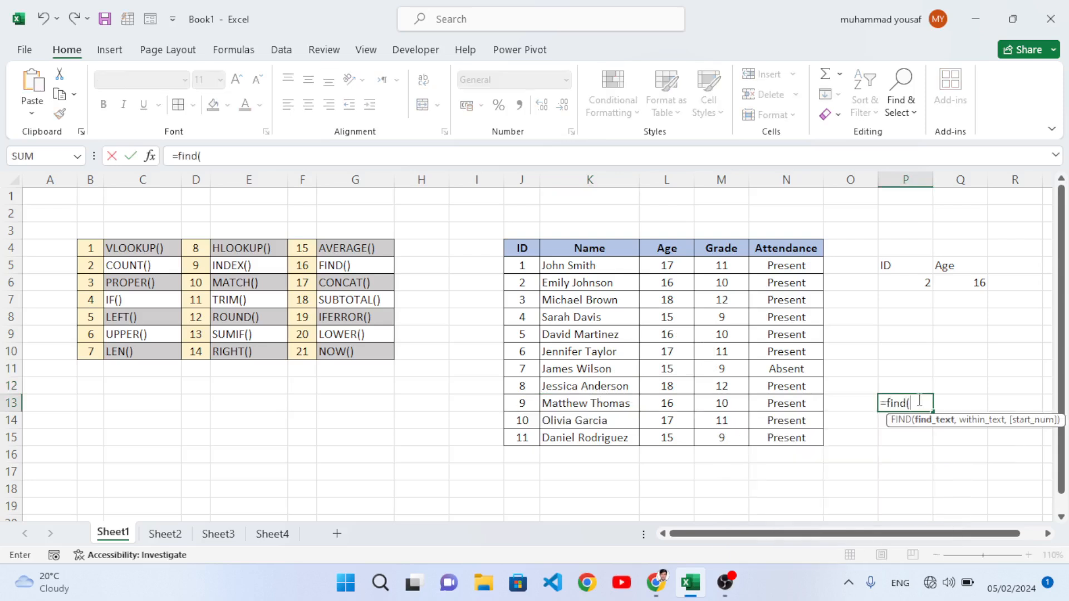
{"action": "type", "text": "\"Anderson\","}
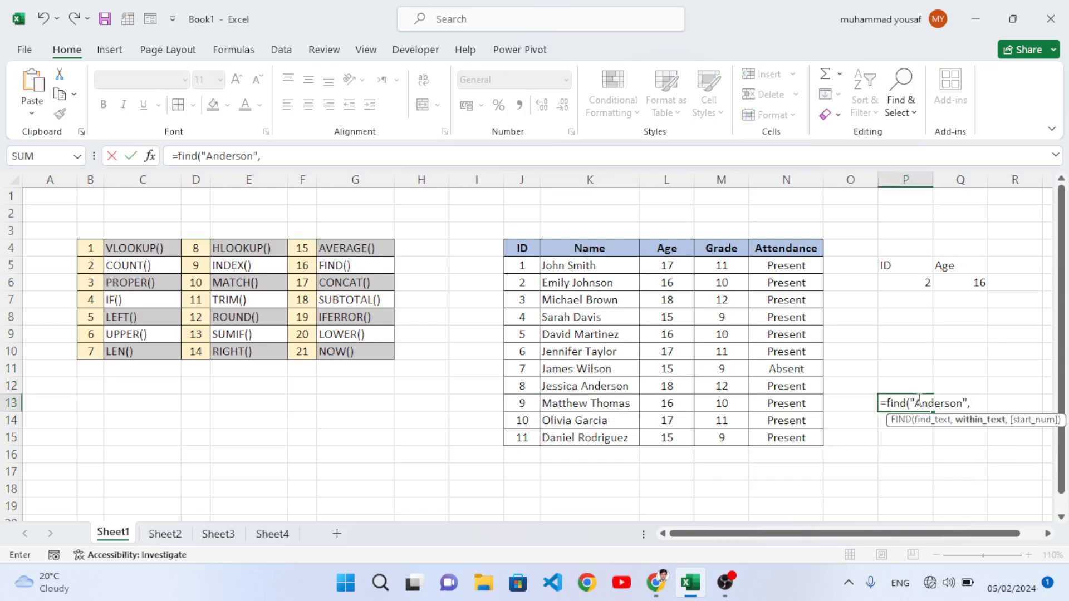
{"action": "left_click", "coordinate": [589, 386]}
{"action": "type", "text": ")"}
{"action": "key", "text": "Return"}
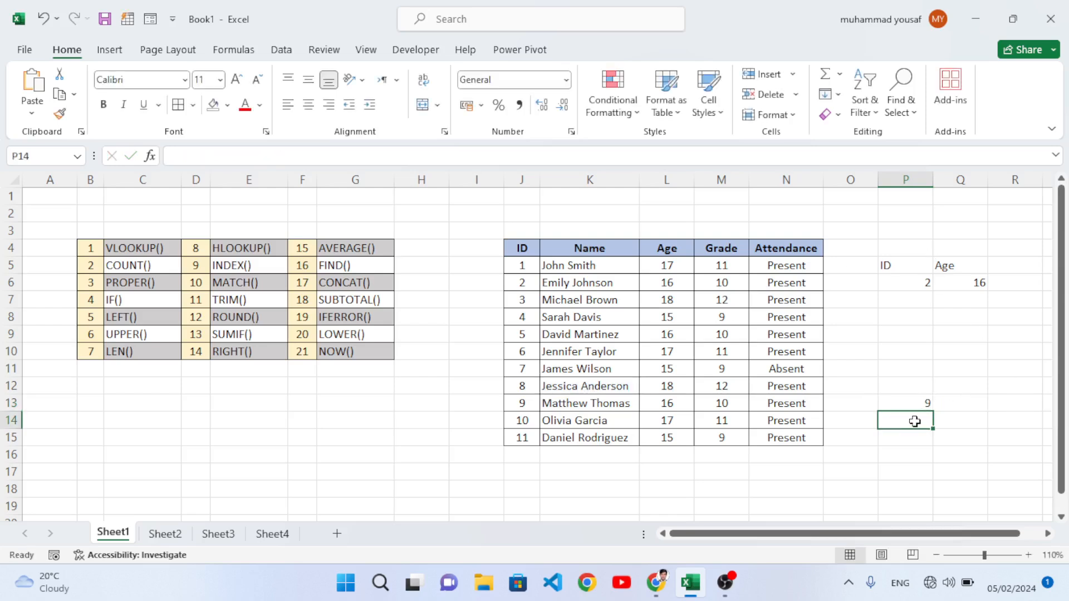
{"action": "left_click", "coordinate": [898, 386]}
{"action": "left_click", "coordinate": [901, 407]}
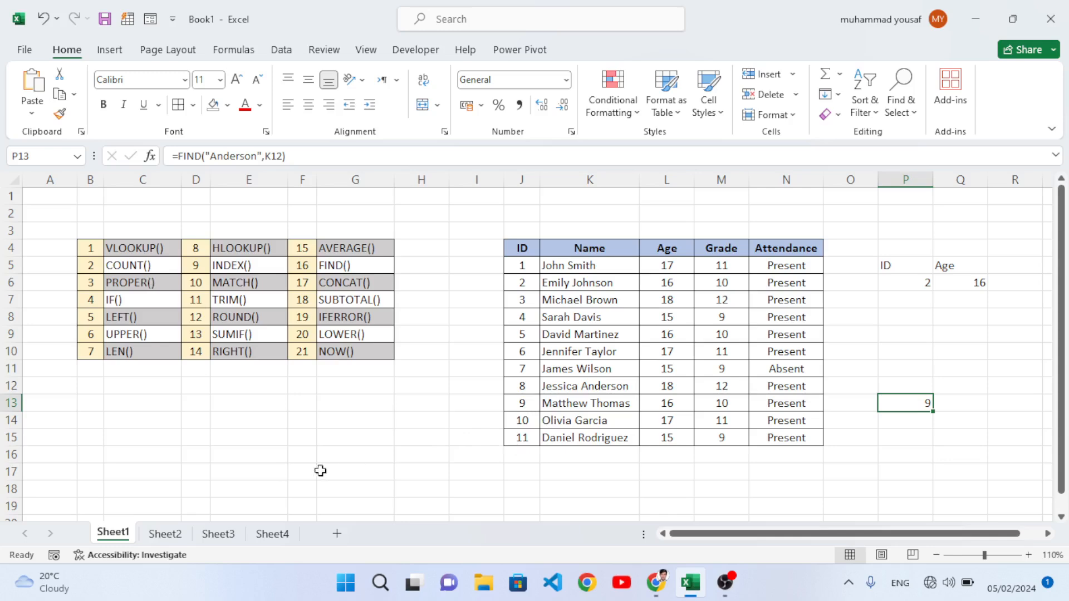
{"action": "left_click", "coordinate": [180, 536]}
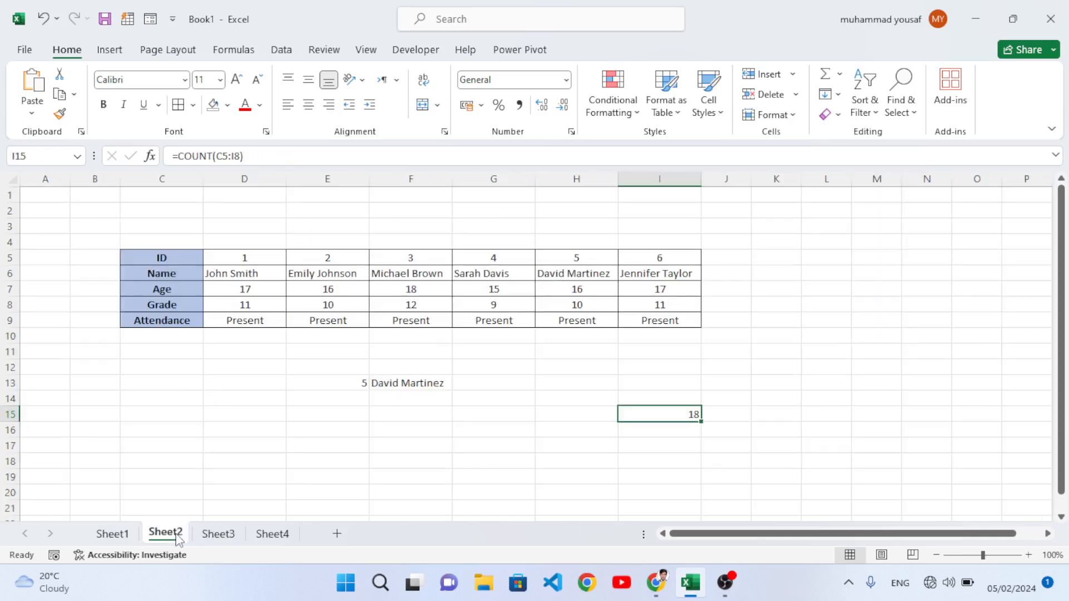
{"action": "left_click", "coordinate": [114, 535]}
{"action": "left_click", "coordinate": [289, 454]}
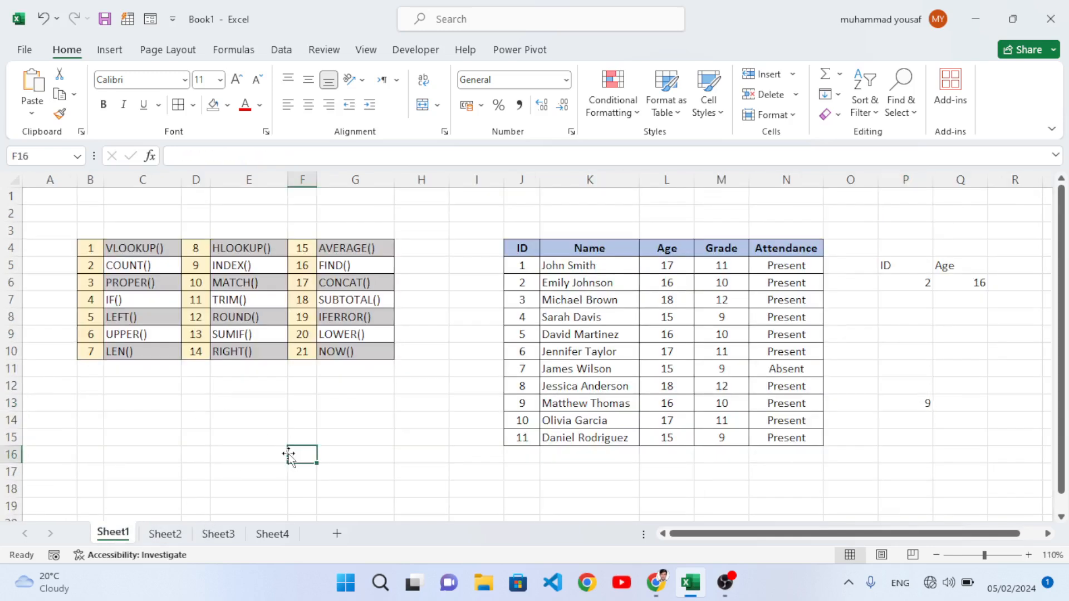
- Enter =PROPER(K14) in G16 to convert the student name in K14 to proper case
{"action": "left_click", "coordinate": [368, 455]}
{"action": "type", "text": "="}
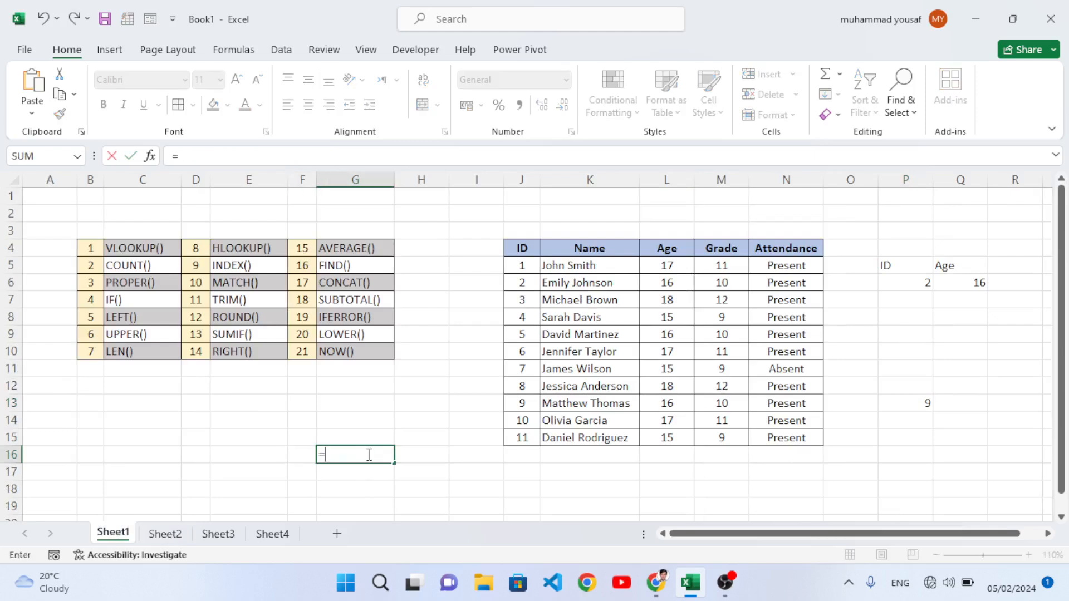
{"action": "type", "text": "prop"}
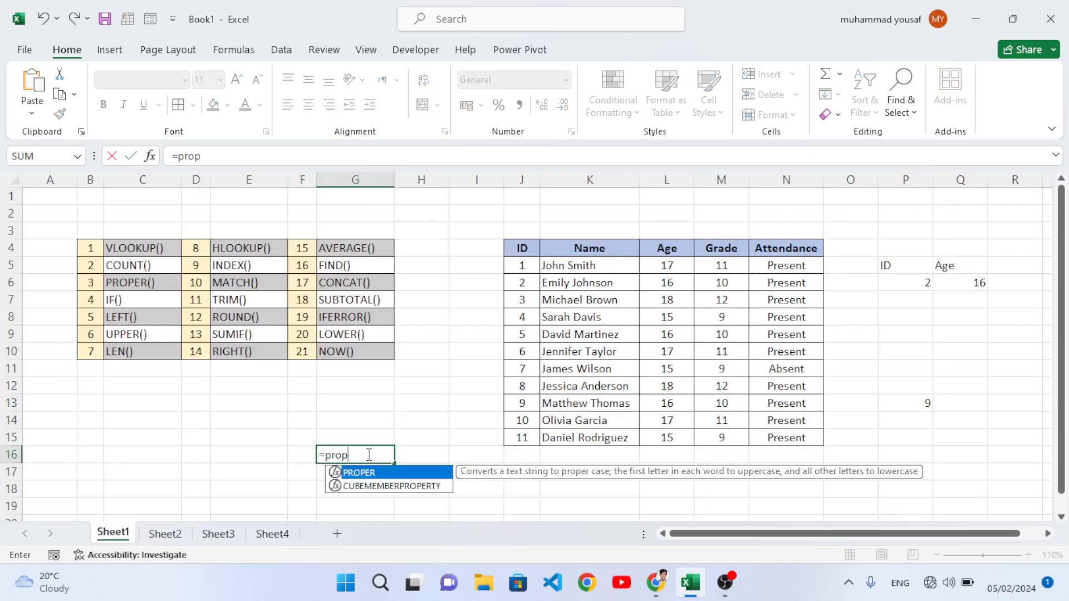
{"action": "key", "text": "Tab"}
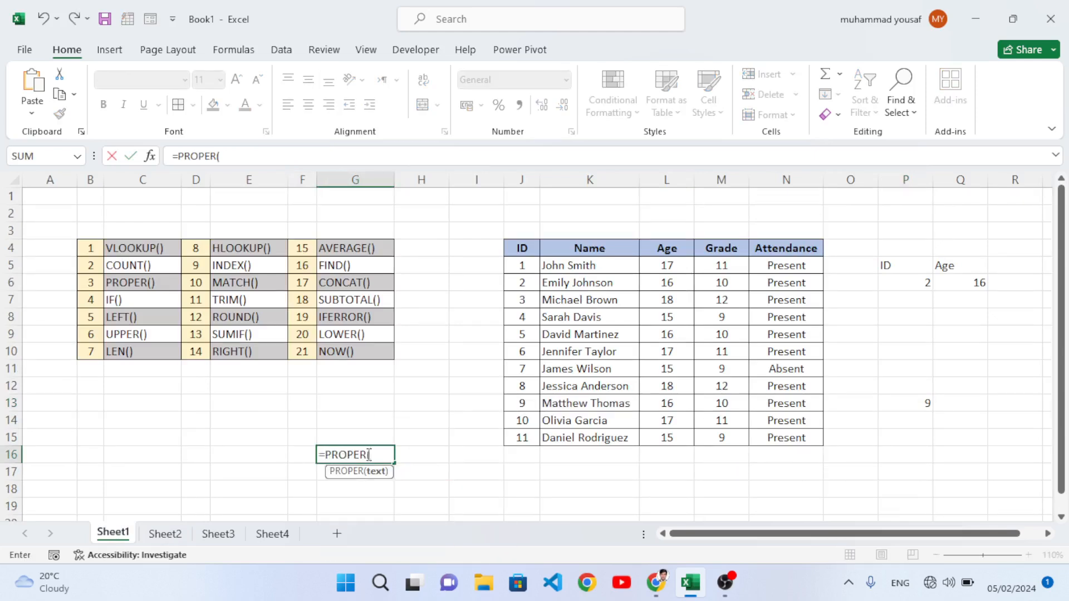
{"action": "left_click", "coordinate": [568, 424]}
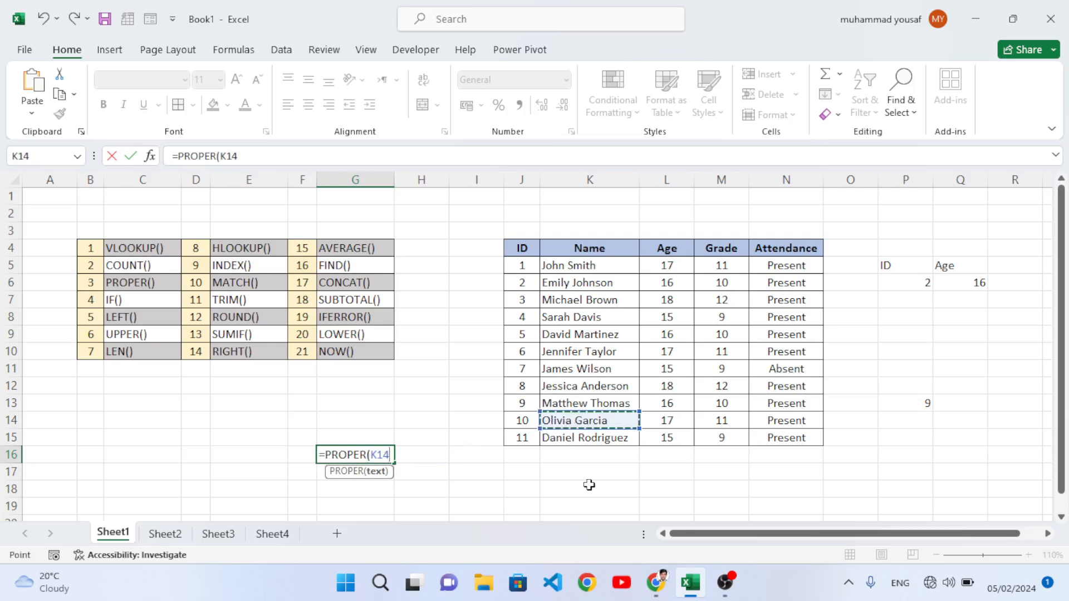
{"action": "type", "text": ")"}
{"action": "key", "text": "Return"}
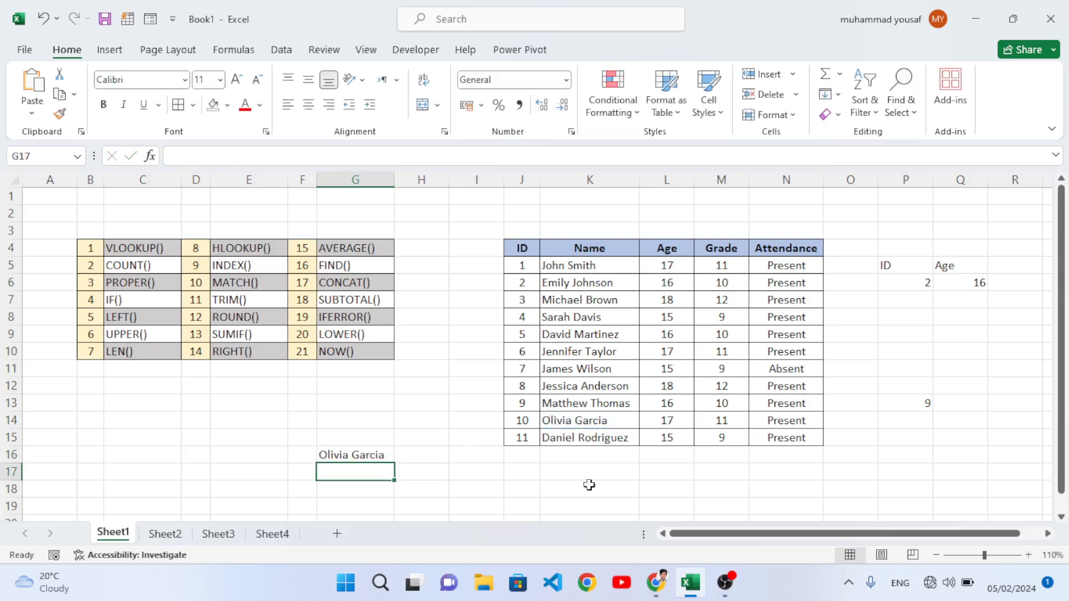
{"action": "left_click", "coordinate": [357, 454]}
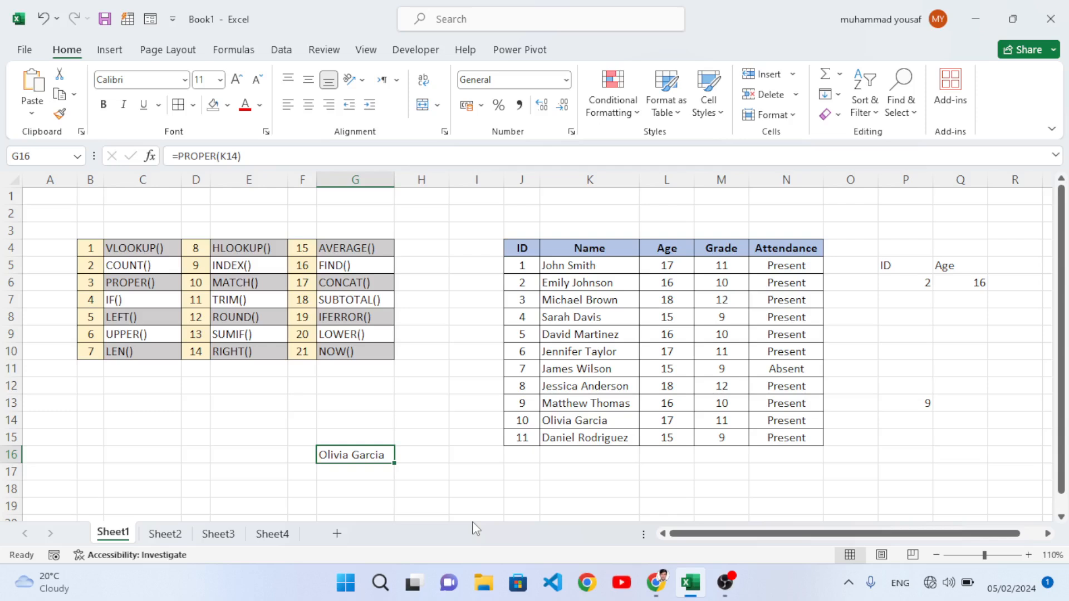
- Enter the lowercase sample text lskjdfl lsdkjf in H14 and widen column H to fit it
{"action": "left_click", "coordinate": [425, 419]}
{"action": "type", "text": "lskjdfl lsdkjf"}
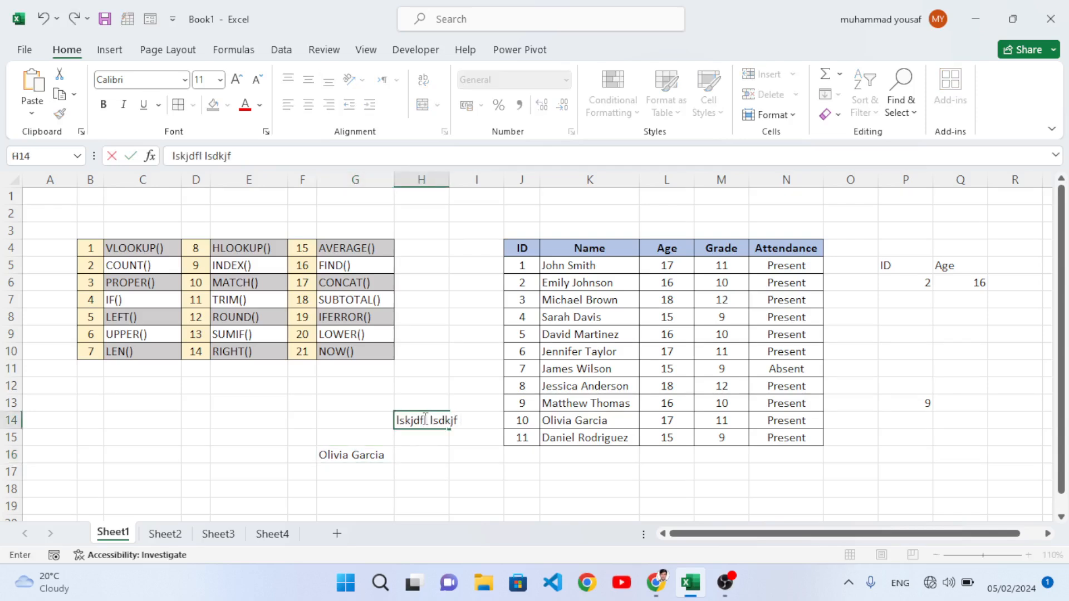
{"action": "left_click", "coordinate": [454, 403]}
{"action": "left_click_drag", "start_coordinate": [446, 181], "coordinate": [458, 182]}
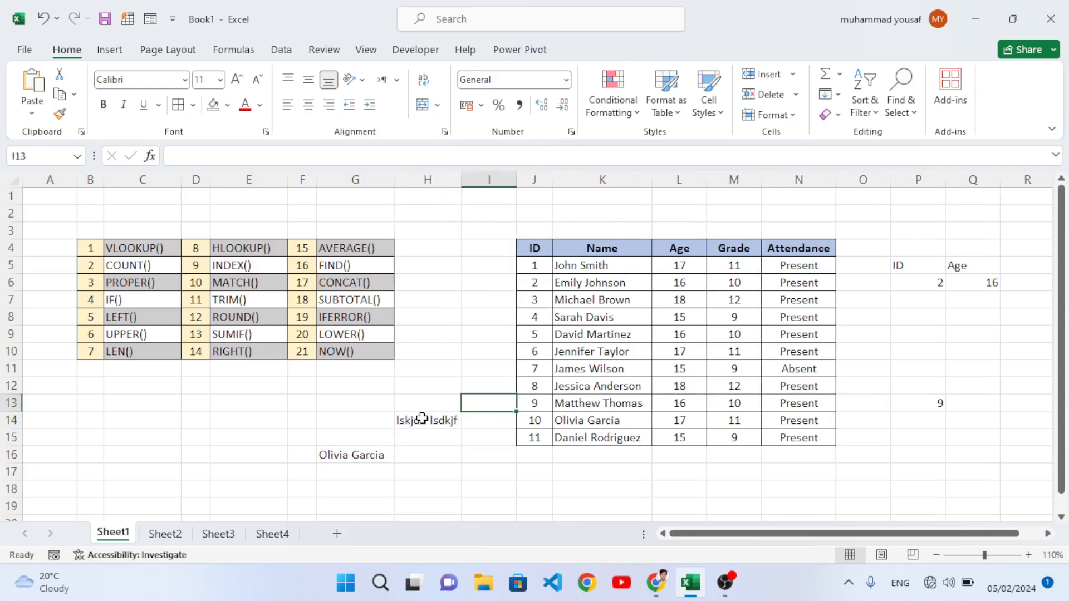
- Replace the formula in G16 with =PROPER(H14) to capitalize each word of the sample text
{"action": "left_click", "coordinate": [359, 456]}
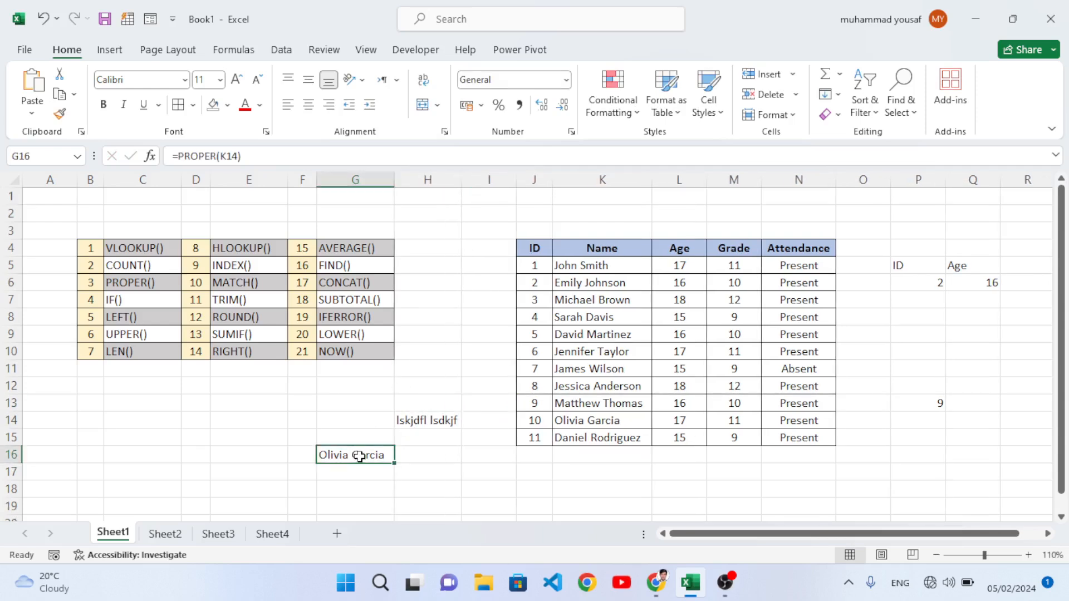
{"action": "key", "text": "Delete"}
{"action": "type", "text": "=poro"}
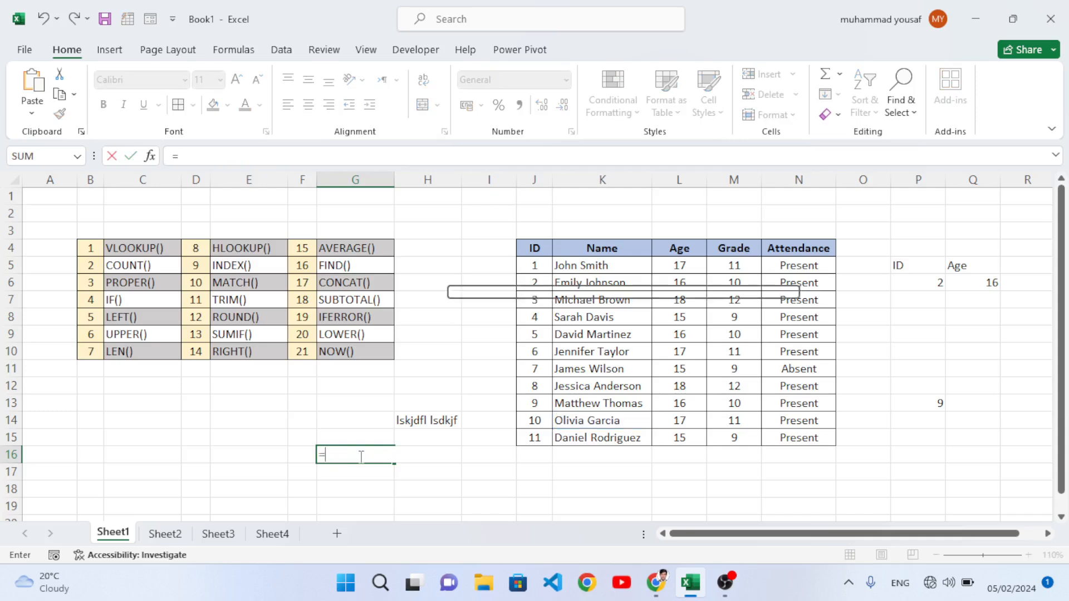
{"action": "key", "text": "BackSpace"}
{"action": "key", "text": "BackSpace"}
{"action": "key", "text": "BackSpace"}
{"action": "type", "text": "rop"}
{"action": "key", "text": "Tab"}
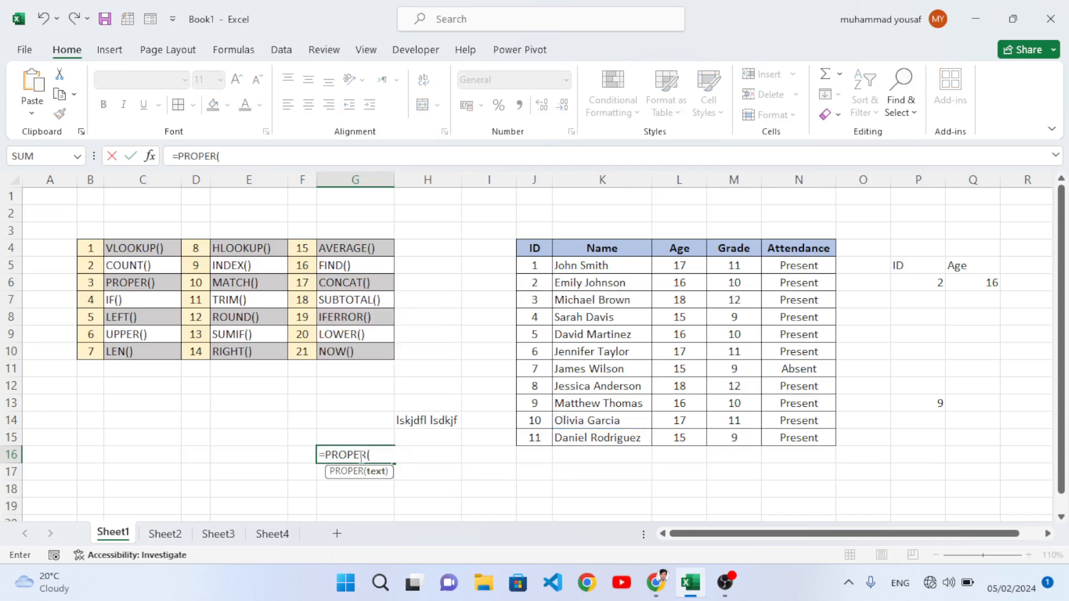
{"action": "left_click", "coordinate": [440, 416]}
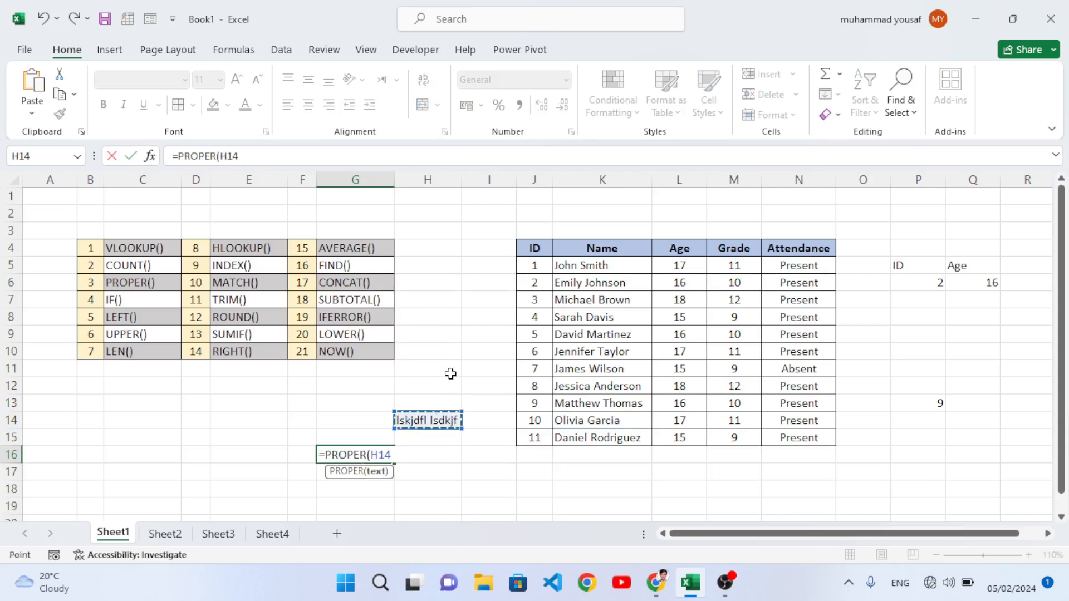
{"action": "type", "text": ")"}
{"action": "key", "text": "Return"}
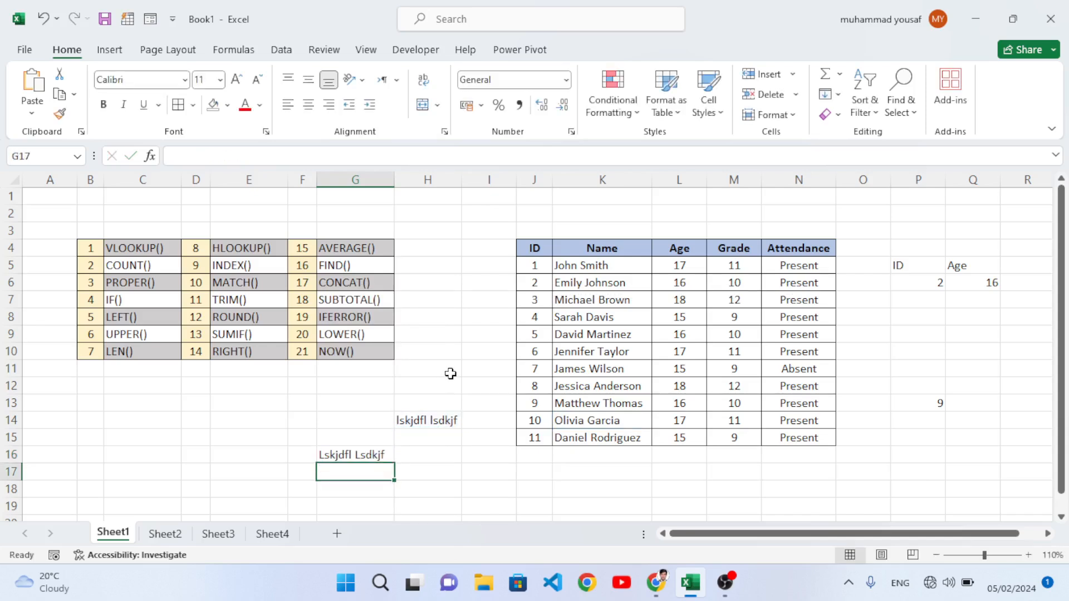
{"action": "left_click", "coordinate": [336, 458]}
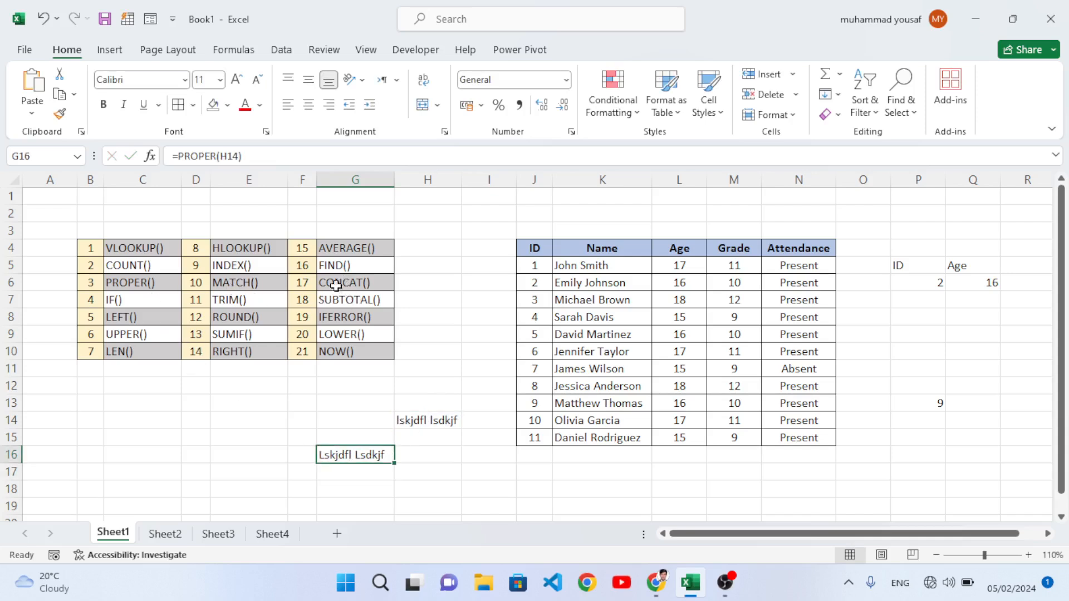
- Enter =CONCAT(P5,Q5) in H18 to join the ID and Age headings into one text
{"action": "left_click", "coordinate": [252, 286]}
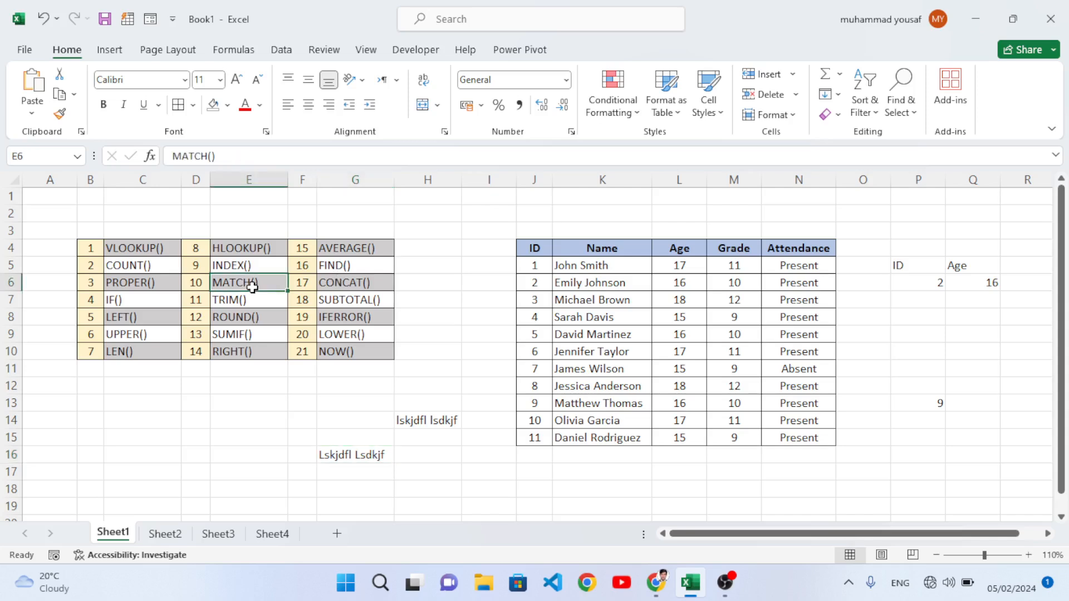
{"action": "left_click", "coordinate": [342, 285]}
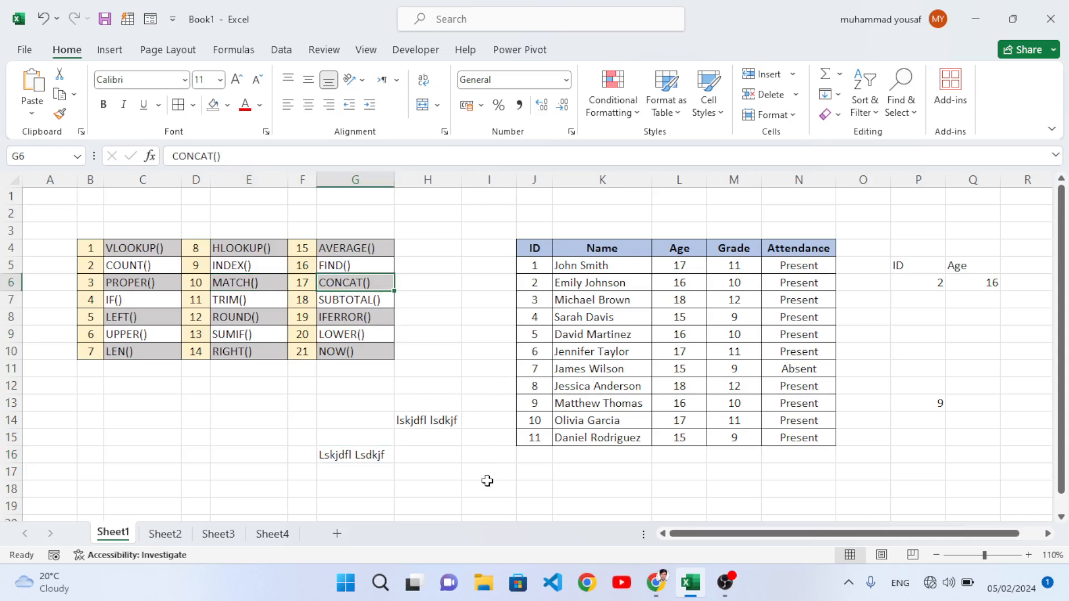
{"action": "left_click", "coordinate": [432, 495]}
{"action": "type", "text": "="}
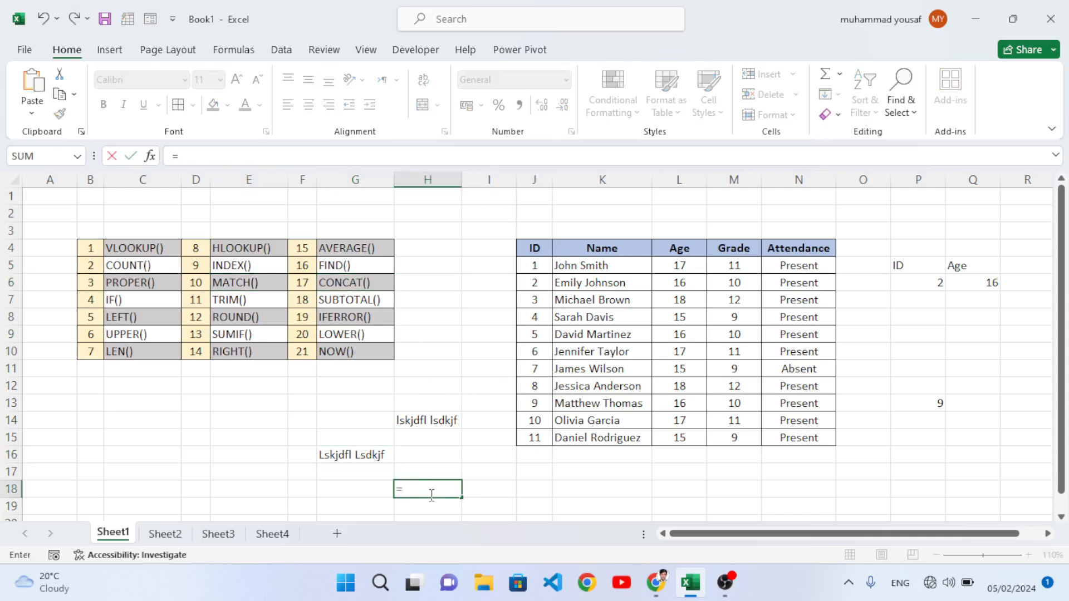
{"action": "type", "text": "conc"}
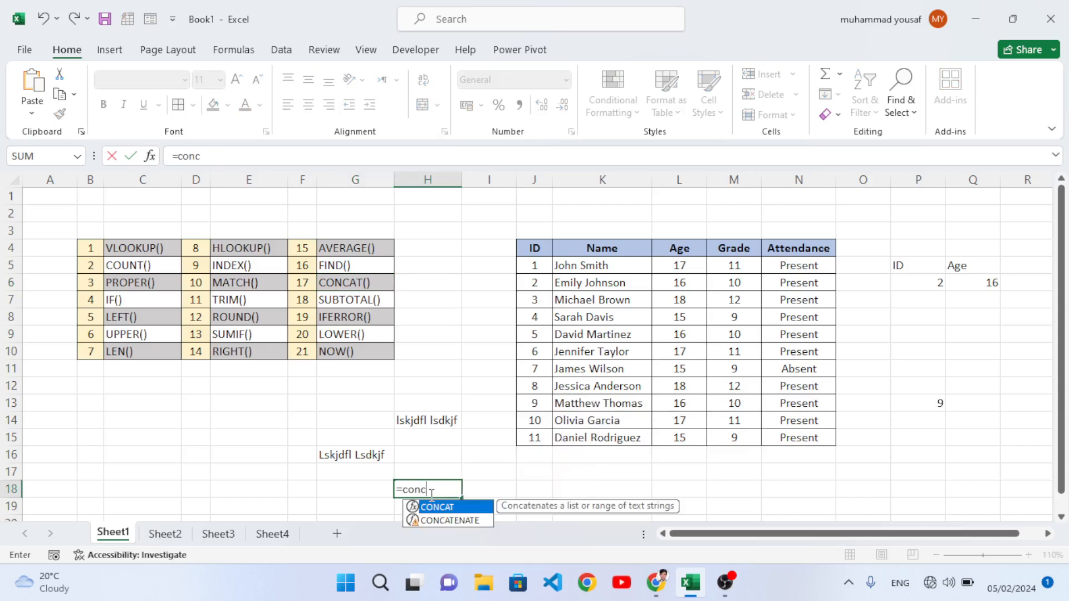
{"action": "key", "text": "Tab"}
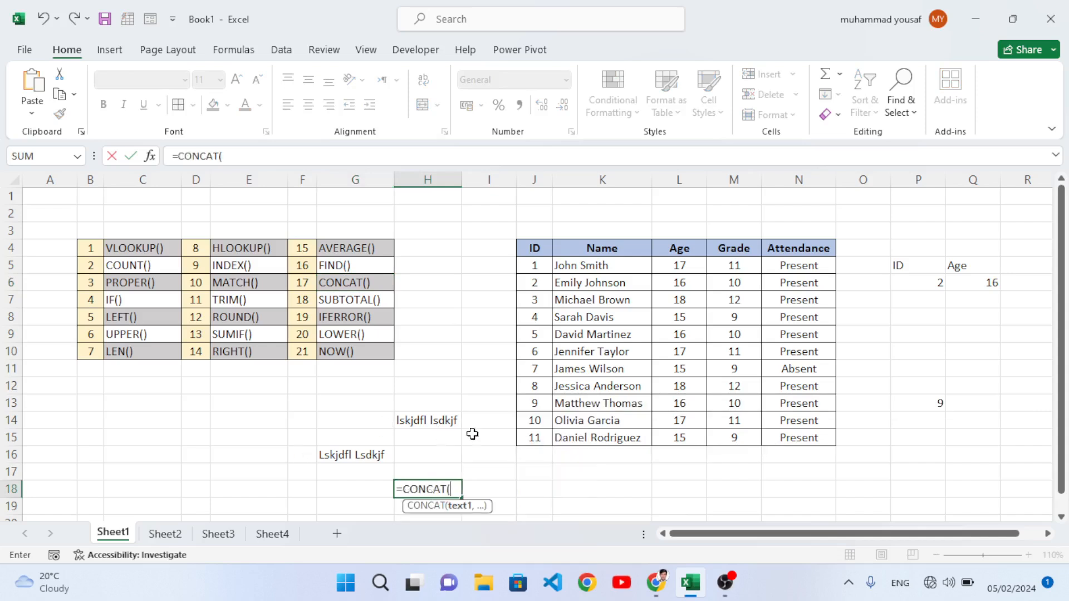
{"action": "left_click", "coordinate": [907, 265]}
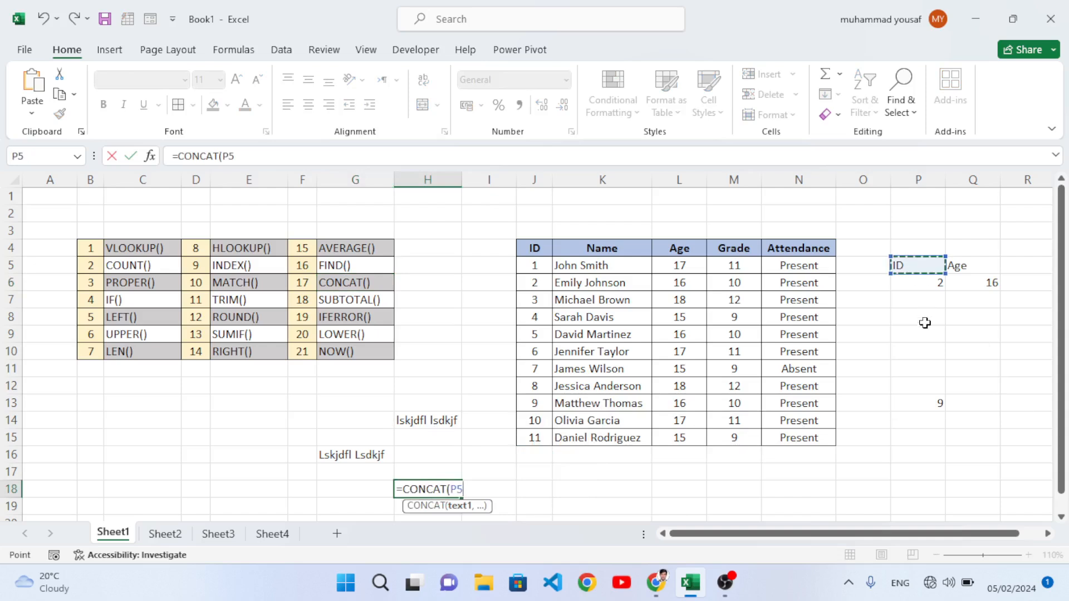
{"action": "type", "text": ","}
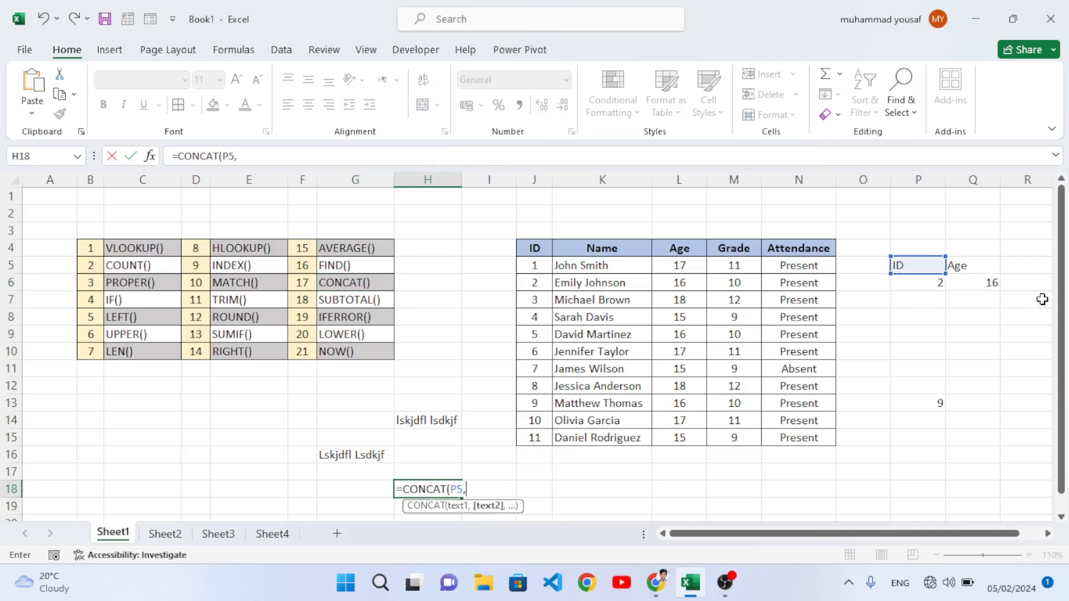
{"action": "left_click", "coordinate": [971, 269]}
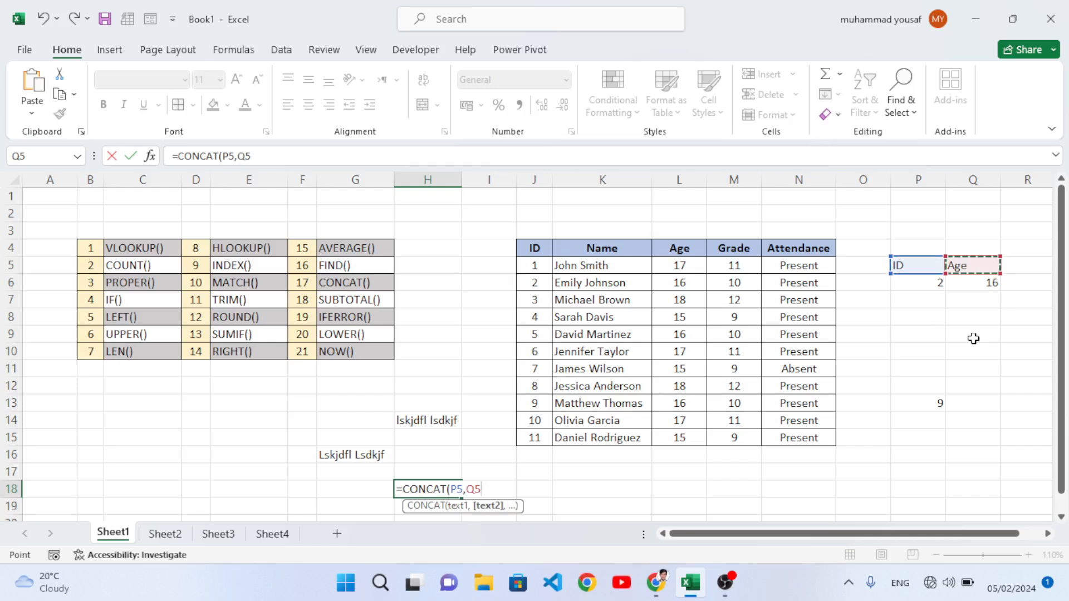
{"action": "type", "text": ")"}
{"action": "key", "text": "Return"}
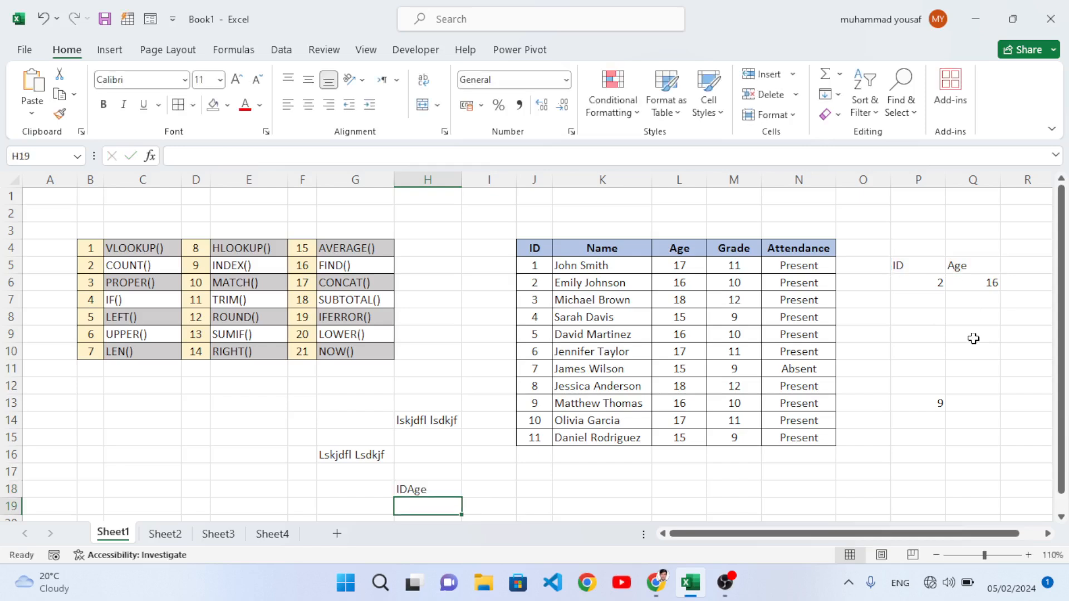
{"action": "left_click", "coordinate": [412, 490]}
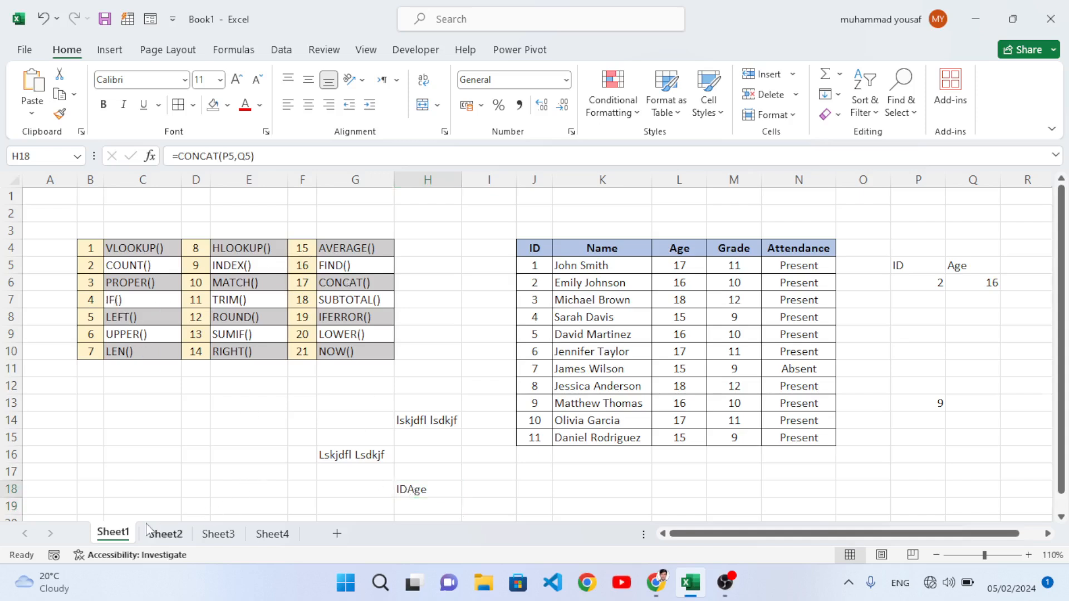
- On Sheet3, enter =IF(H5>70, "Pass", "Fail") in I5 to grade the first student's average
{"action": "left_click", "coordinate": [164, 535]}
{"action": "left_click", "coordinate": [216, 535]}
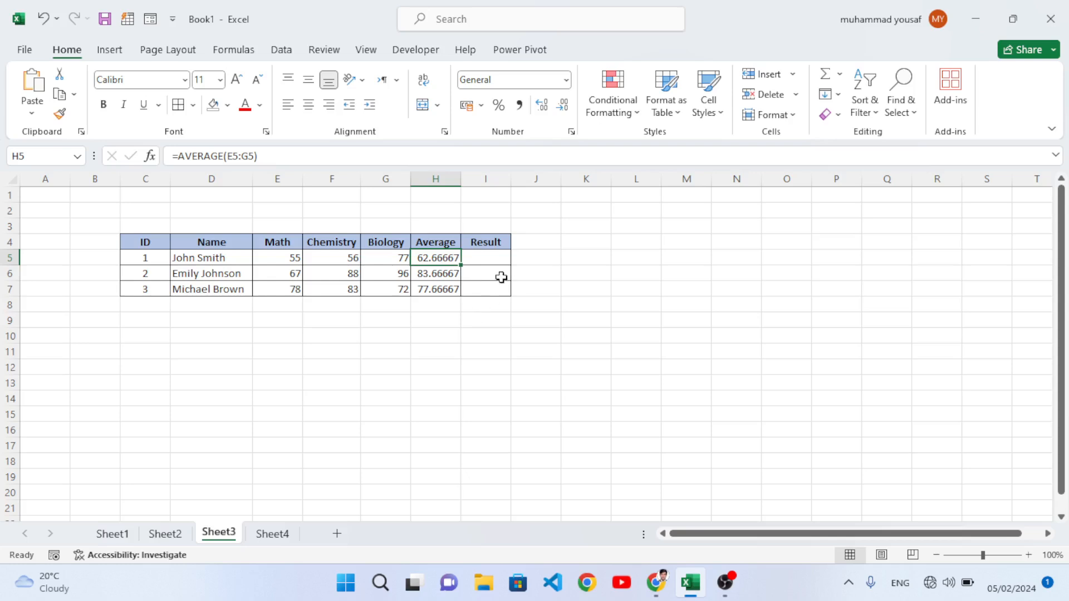
{"action": "left_click", "coordinate": [485, 262]}
{"action": "type", "text": "="}
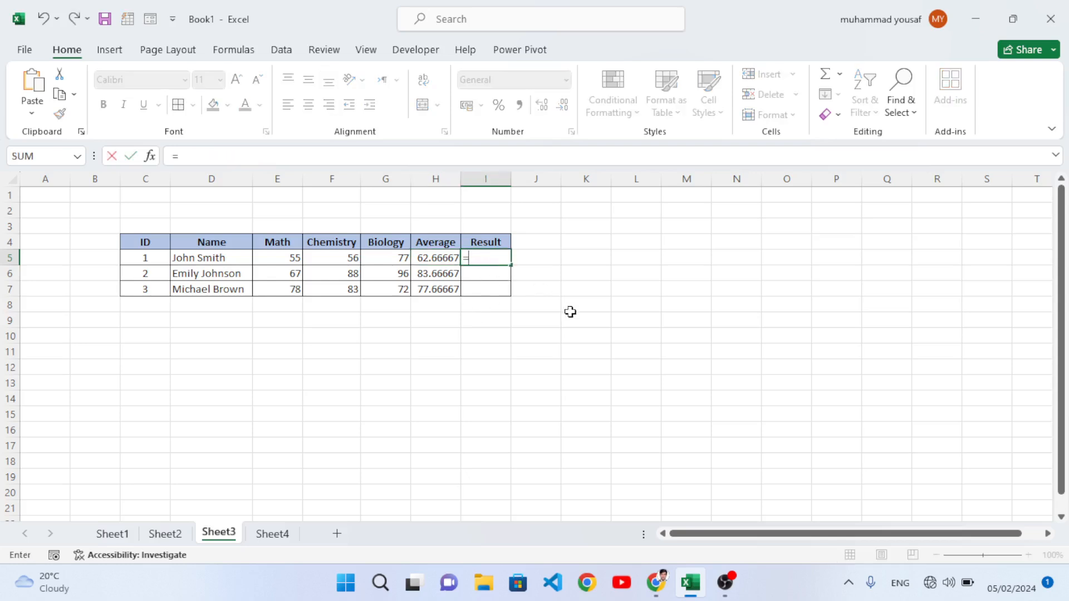
{"action": "type", "text": "if("}
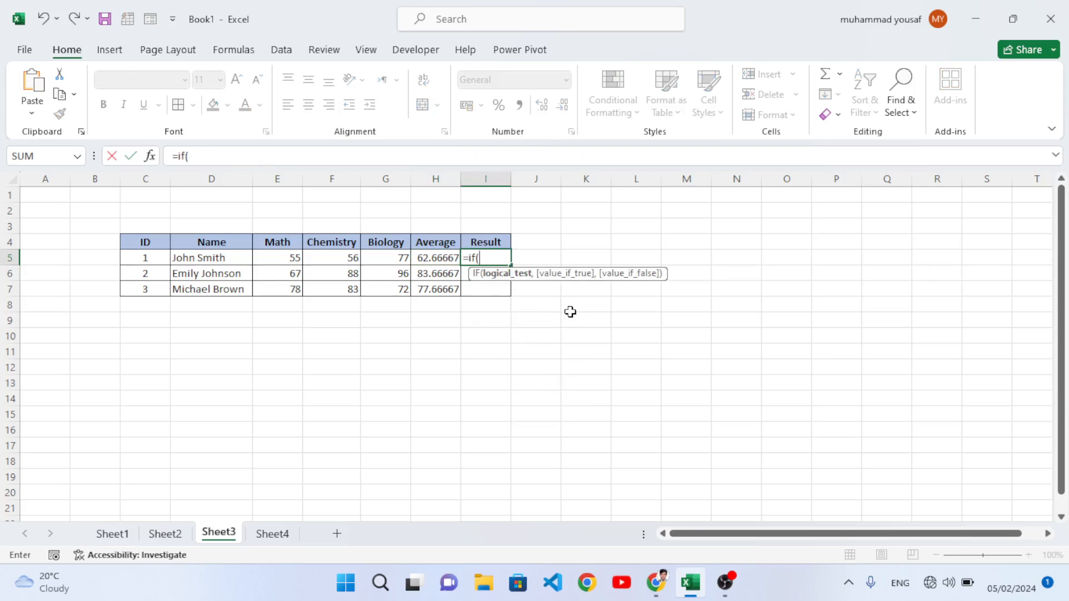
{"action": "left_click", "coordinate": [444, 274]}
{"action": "left_click", "coordinate": [432, 257]}
{"action": "type", "text": ">70"}
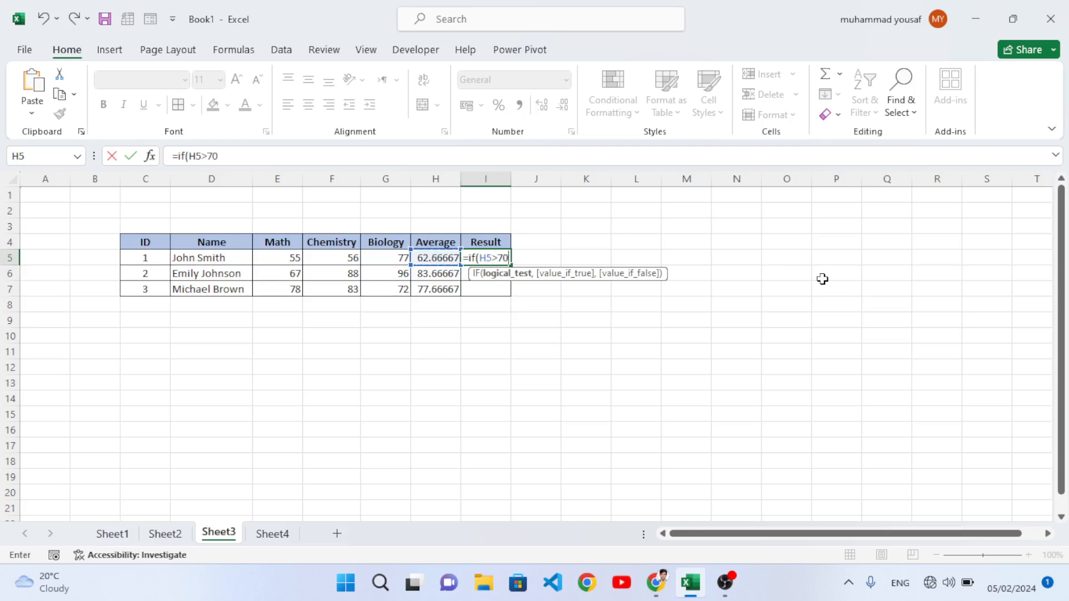
{"action": "type", "text": ", \"Pa"}
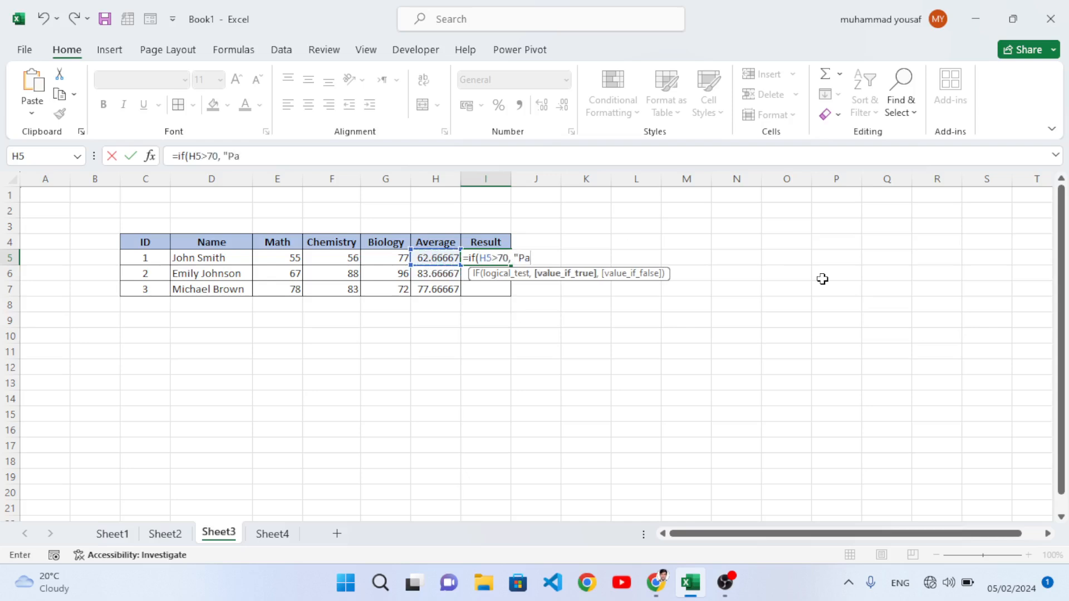
{"action": "type", "text": "ss\","}
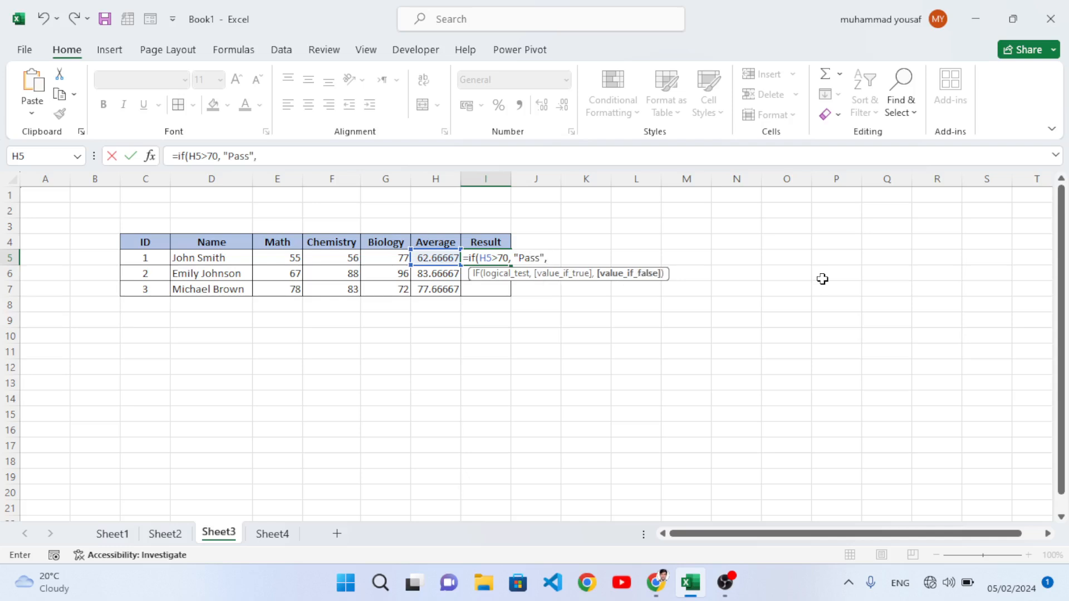
{"action": "type", "text": " \"Fail\")"}
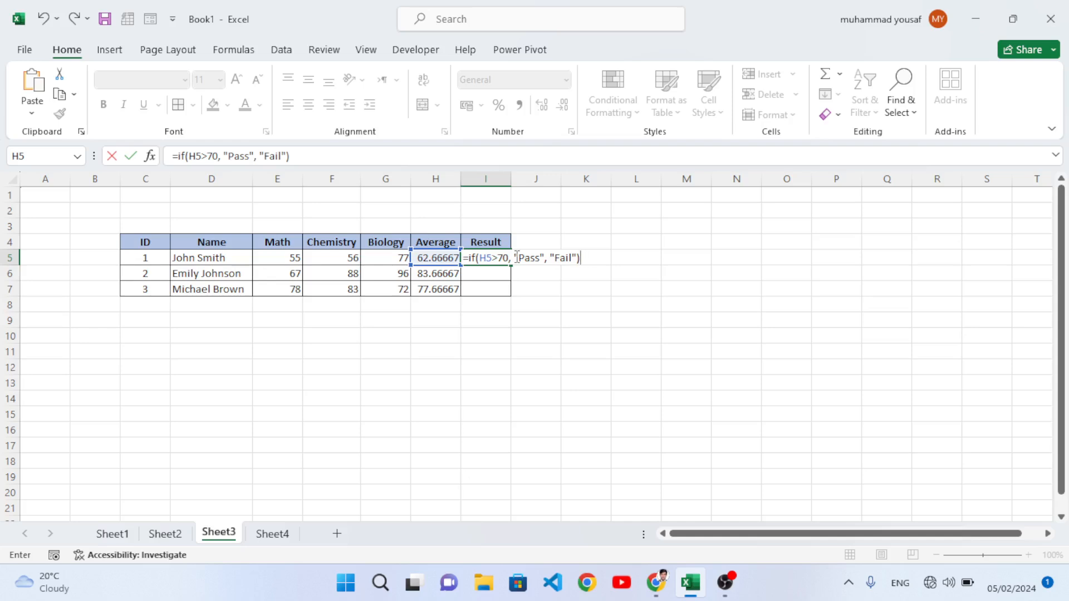
{"action": "key", "text": "Return"}
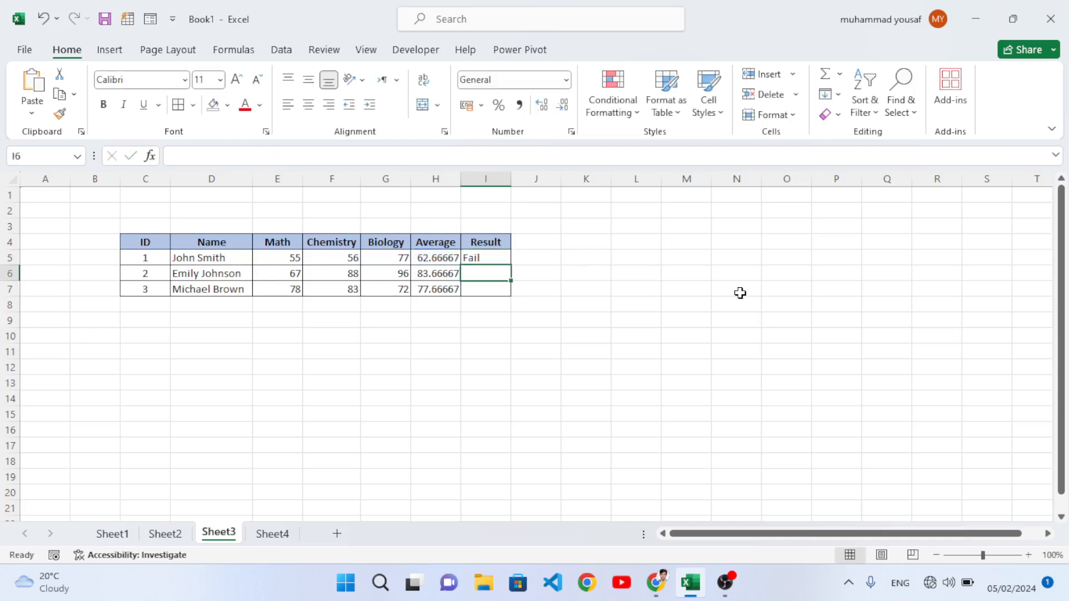
- Fill the pass/fail IF formula from I5 down through I7 for the remaining students
{"action": "left_click", "coordinate": [493, 259]}
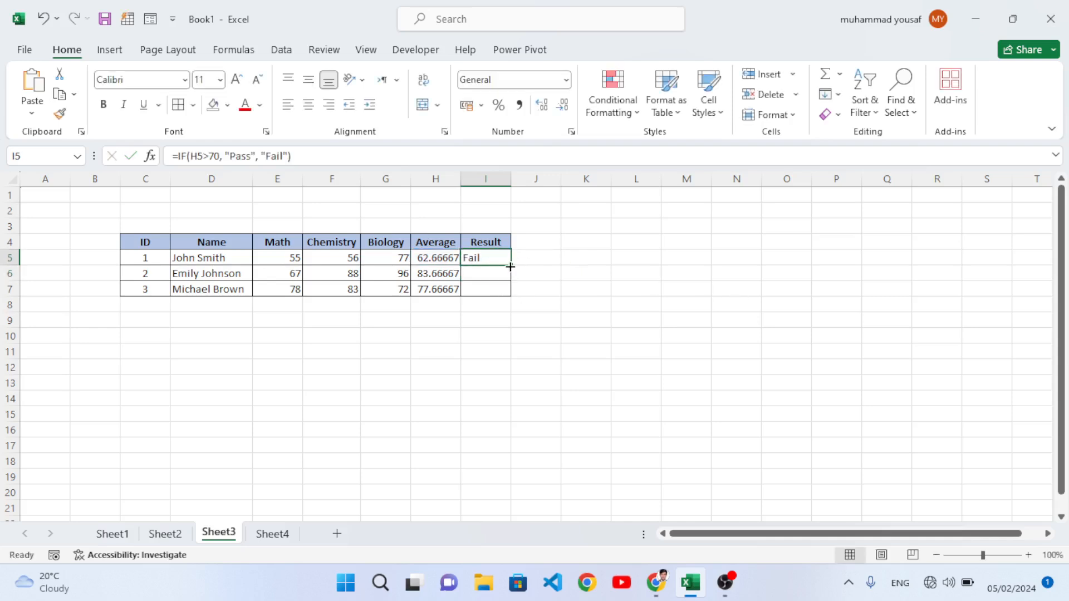
{"action": "left_click_drag", "start_coordinate": [511, 267], "coordinate": [513, 294]}
{"action": "left_click", "coordinate": [495, 273]}
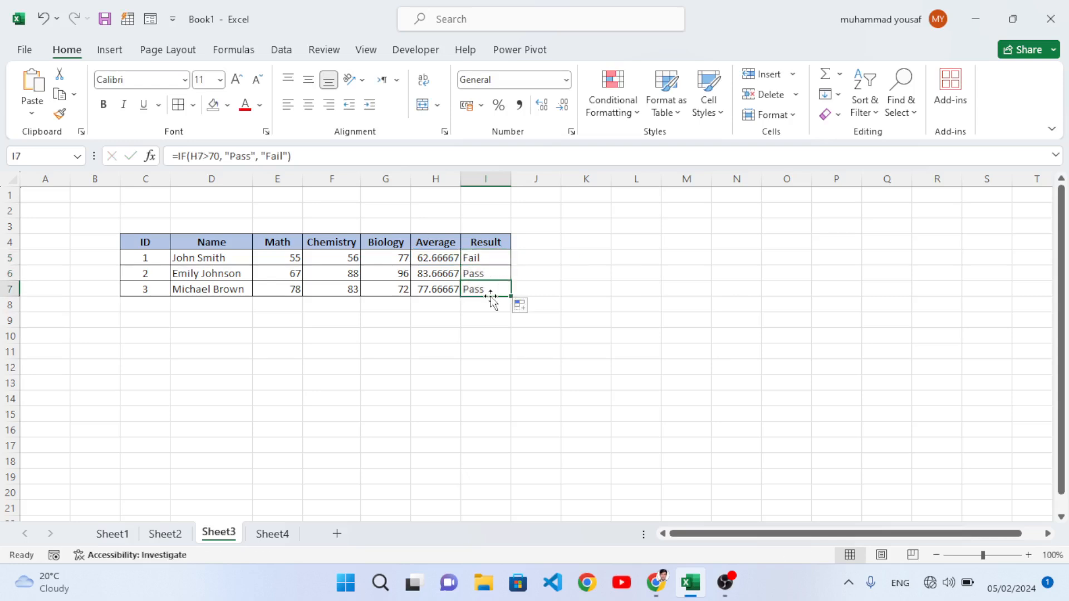
- On Sheet1, delete the CONCAT formula from H18 so the cell is empty
{"action": "left_click", "coordinate": [113, 533]}
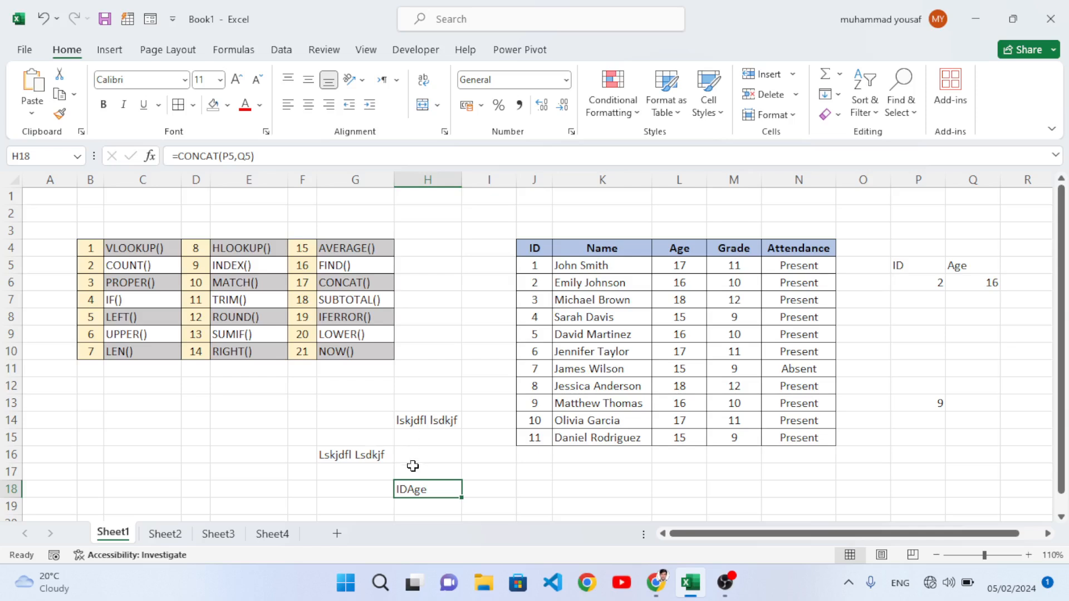
{"action": "double_click", "coordinate": [402, 491]}
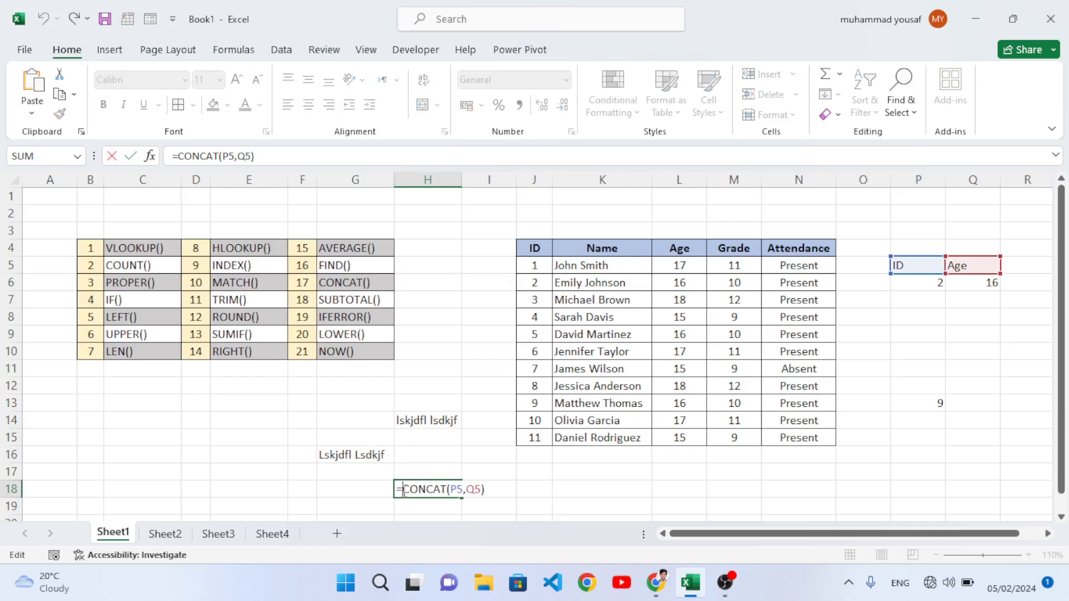
{"action": "left_click", "coordinate": [368, 455]}
{"action": "left_click", "coordinate": [427, 425]}
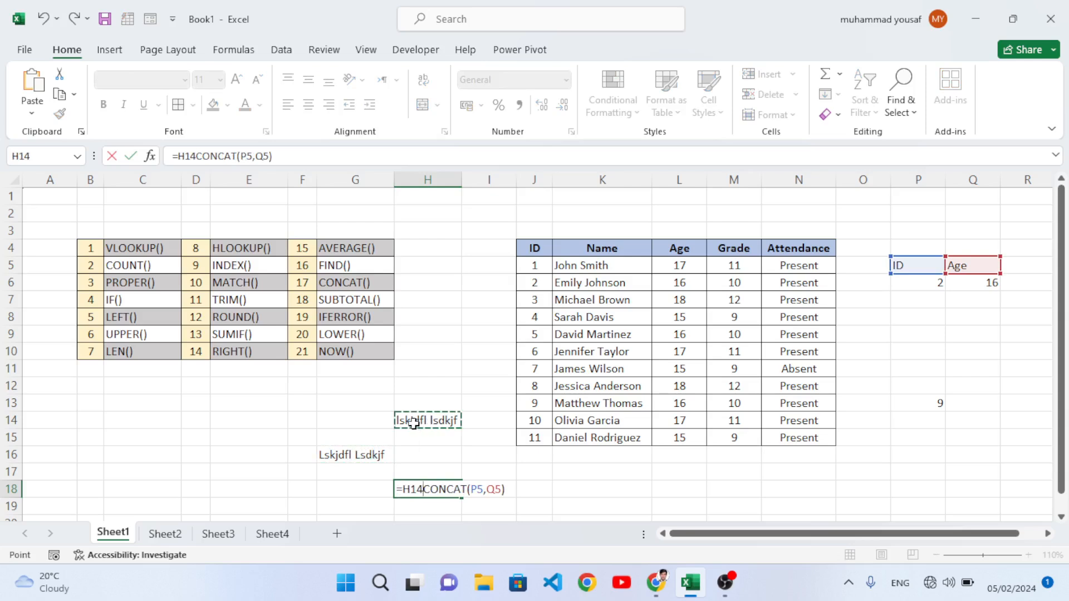
{"action": "left_click_drag", "start_coordinate": [412, 421], "coordinate": [561, 499]}
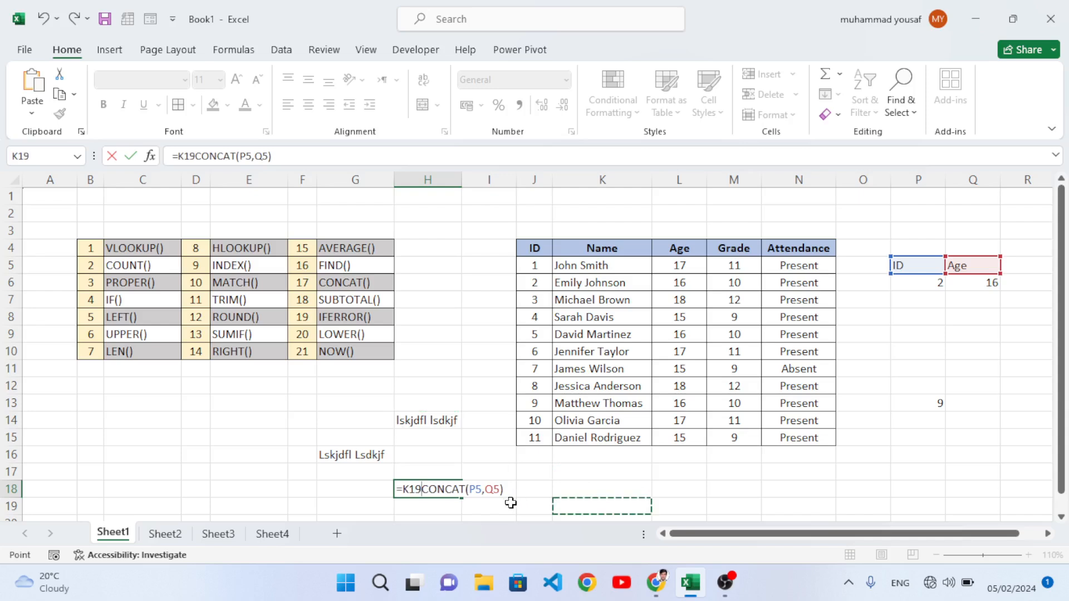
{"action": "key", "text": "Delete"}
{"action": "key", "text": "Delete"}
{"action": "key", "text": "Delete"}
{"action": "key", "text": "Delete"}
{"action": "key", "text": "Delete"}
{"action": "key", "text": "Delete"}
{"action": "key", "text": "Delete"}
{"action": "key", "text": "Delete"}
{"action": "key", "text": "Delete"}
{"action": "key", "text": "Delete"}
{"action": "key", "text": "Delete"}
{"action": "key", "text": "Delete"}
{"action": "key", "text": "Delete"}
{"action": "key", "text": "BackSpace"}
{"action": "key", "text": "BackSpace"}
{"action": "key", "text": "Escape"}
{"action": "left_click", "coordinate": [536, 471]}
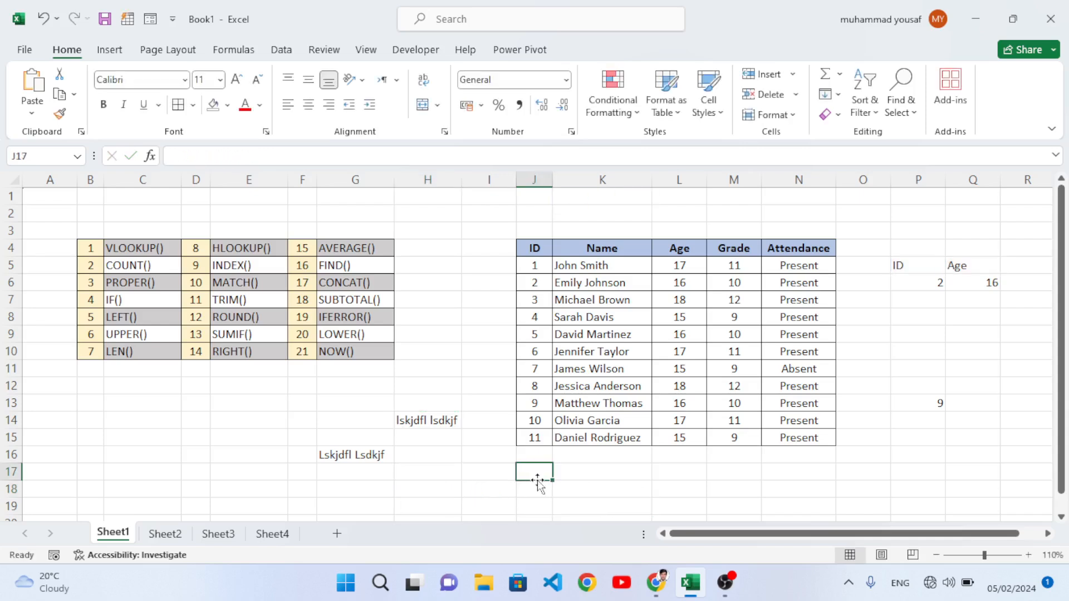
- Insert extra spaces before and within the sample text in H14
{"action": "double_click", "coordinate": [426, 421]}
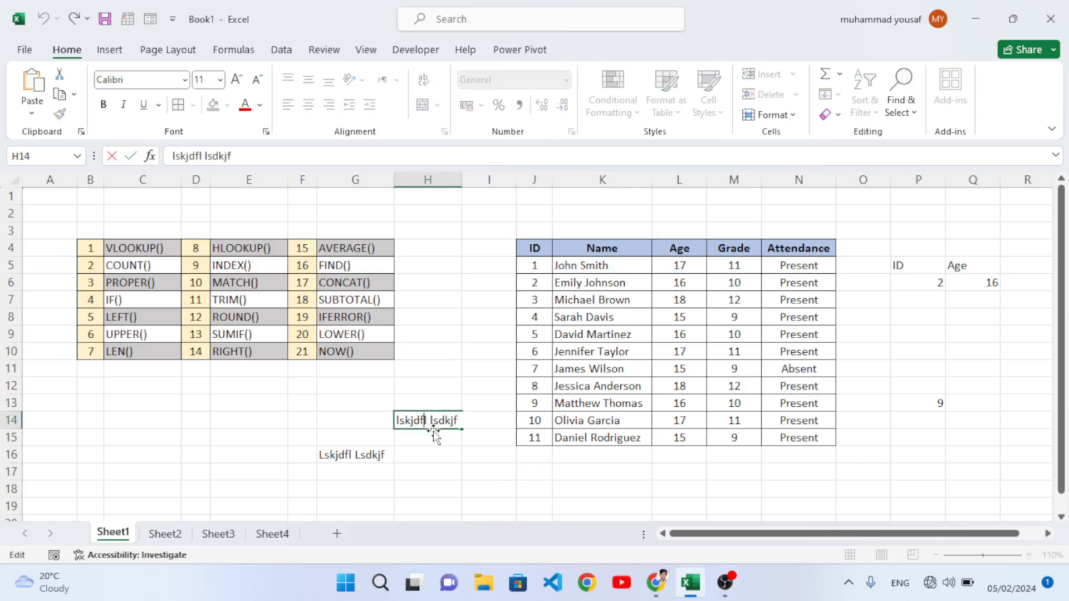
{"action": "left_click", "coordinate": [398, 421]}
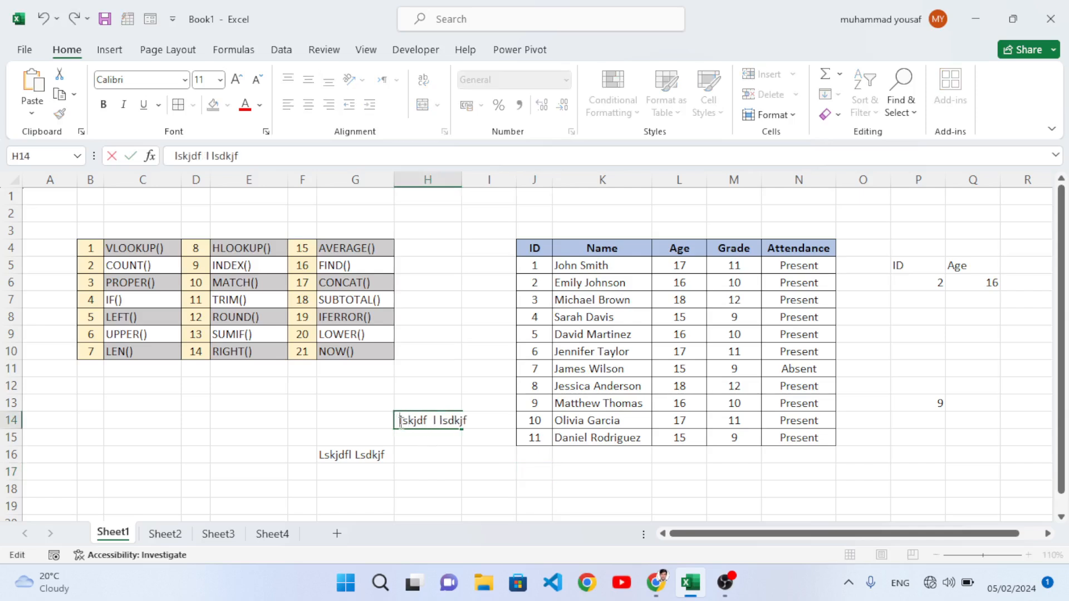
{"action": "left_click", "coordinate": [462, 421]}
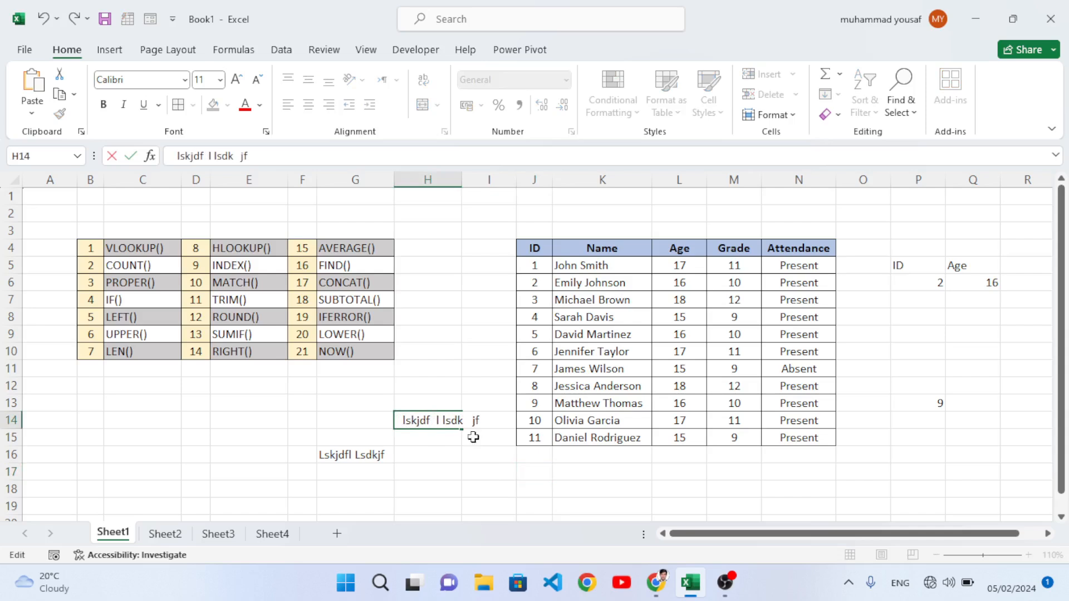
{"action": "left_click", "coordinate": [485, 440]}
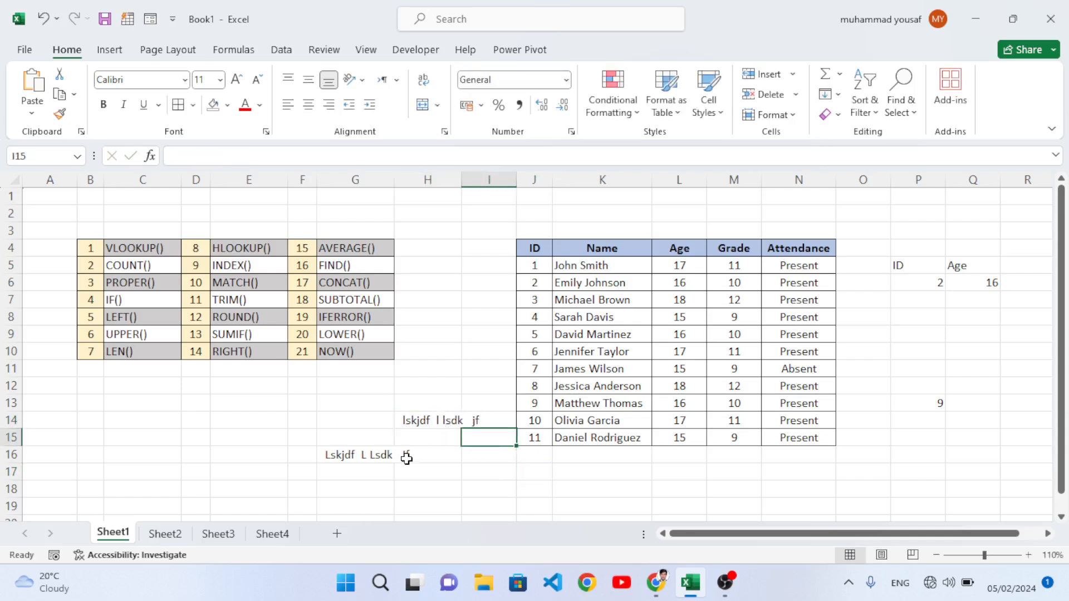
- Clear the PROPER formula from G16
{"action": "left_click", "coordinate": [388, 454]}
{"action": "key", "text": "Delete"}
{"action": "left_click", "coordinate": [425, 455]}
- Enter =TRIM(H14) in G17 to remove the surplus spaces from the sample text
{"action": "left_click", "coordinate": [350, 466]}
{"action": "type", "text": "=ri"}
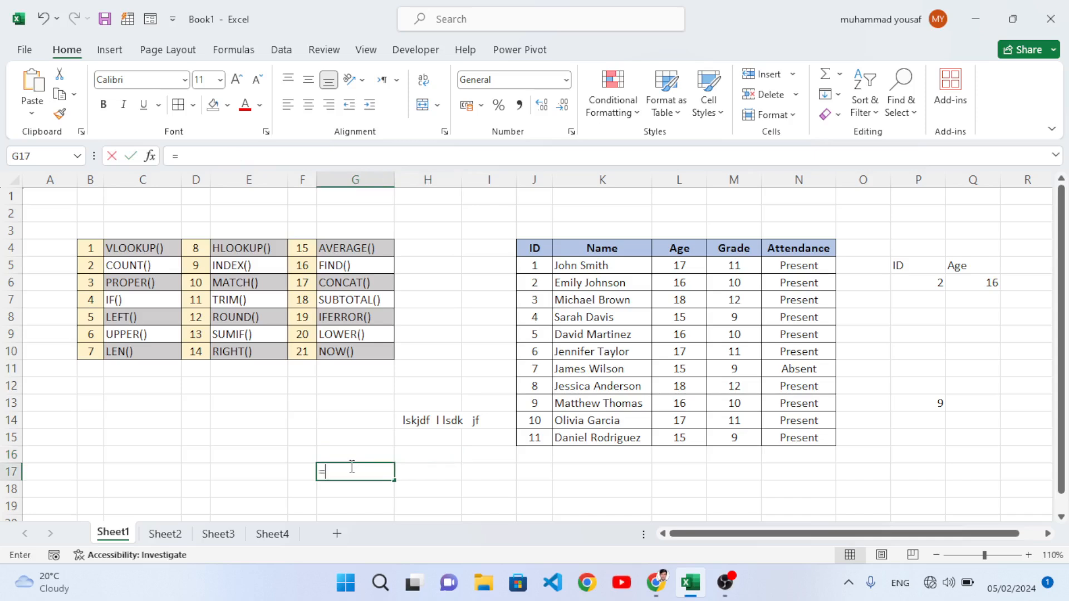
{"action": "key", "text": "BackSpace"}
{"action": "key", "text": "BackSpace"}
{"action": "type", "text": "trim("}
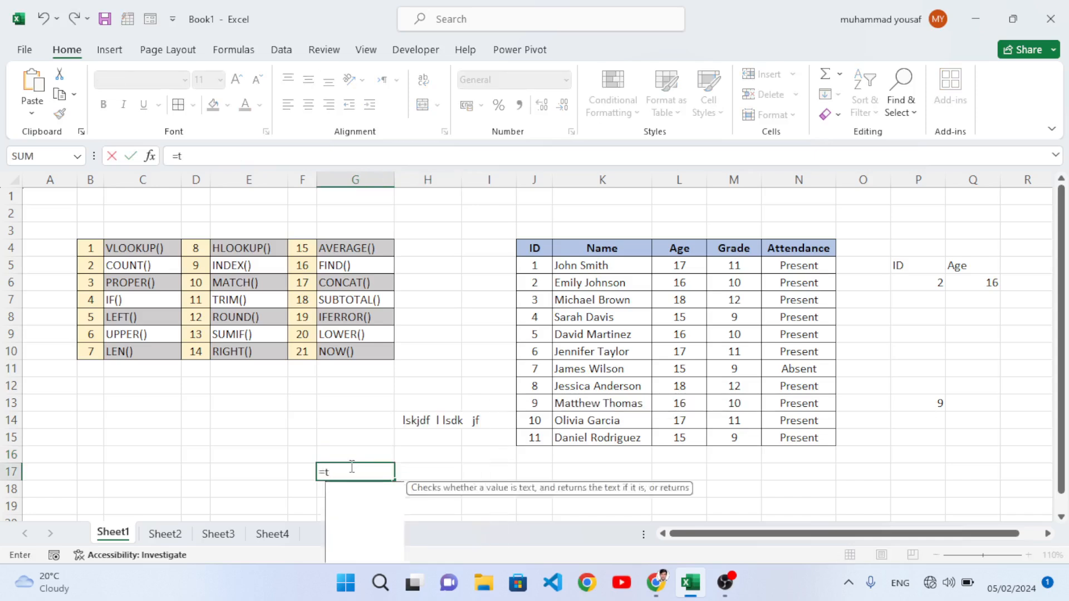
{"action": "left_click", "coordinate": [413, 419]}
{"action": "type", "text": ")"}
{"action": "key", "text": "Return"}
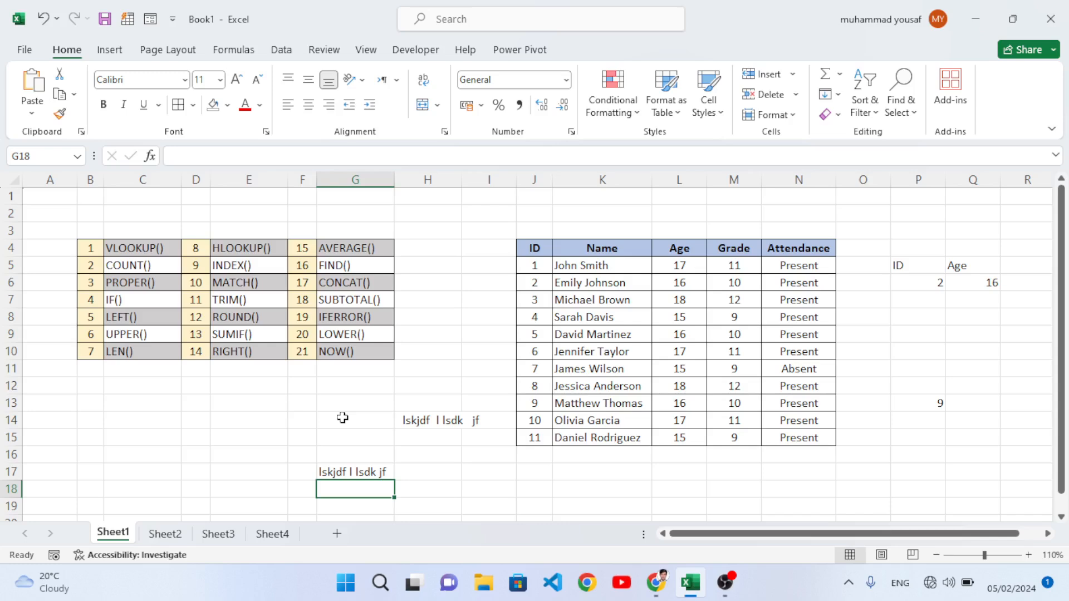
- On Sheet4, enter the label Sub in H16 below the Sales column
{"action": "left_click", "coordinate": [268, 533]}
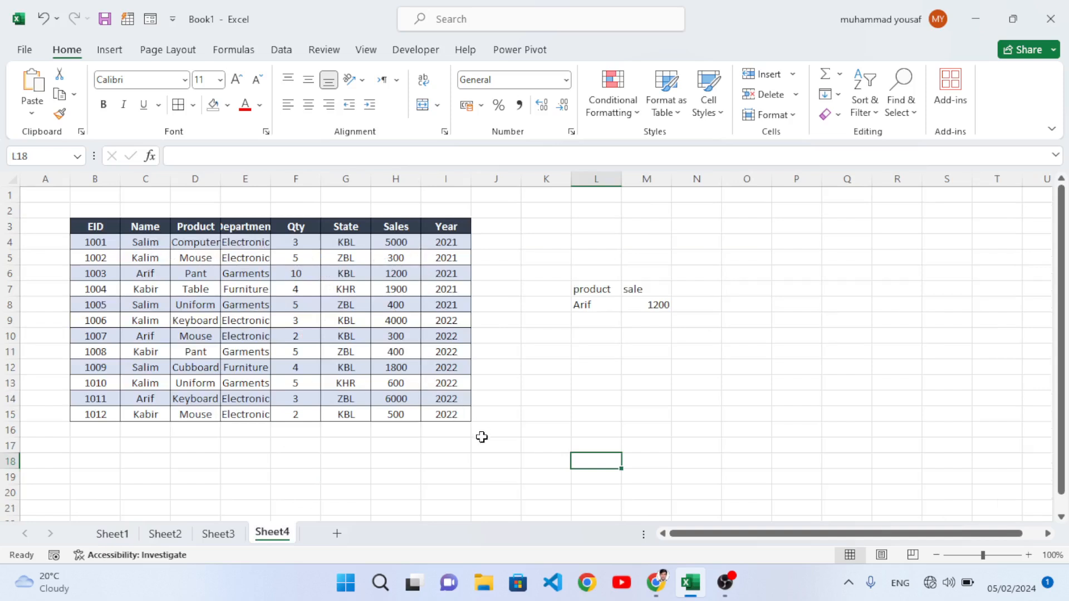
{"action": "left_click", "coordinate": [439, 433]}
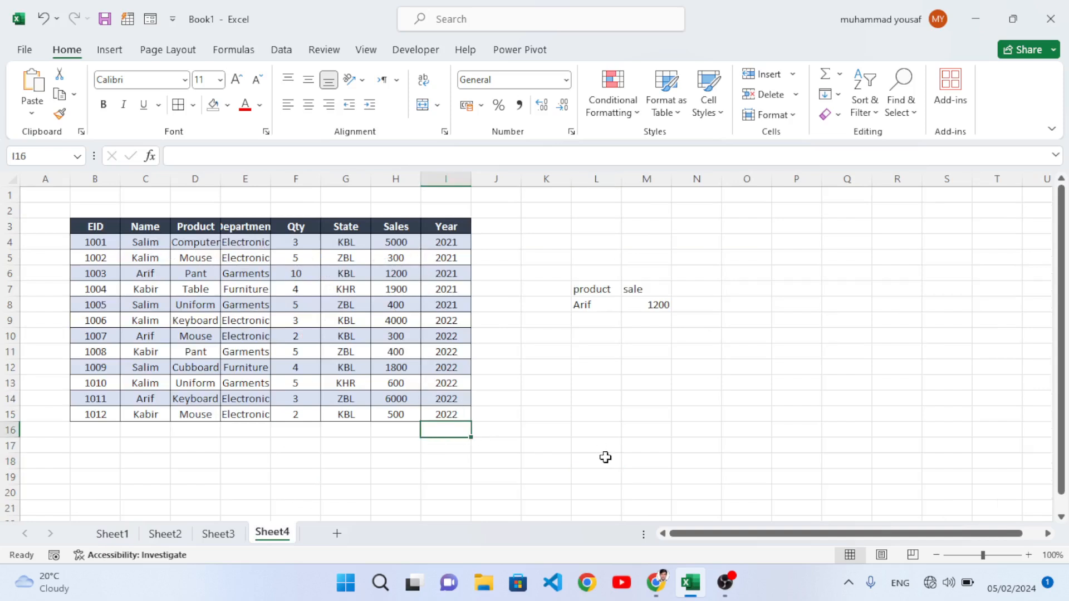
{"action": "left_click", "coordinate": [392, 432]}
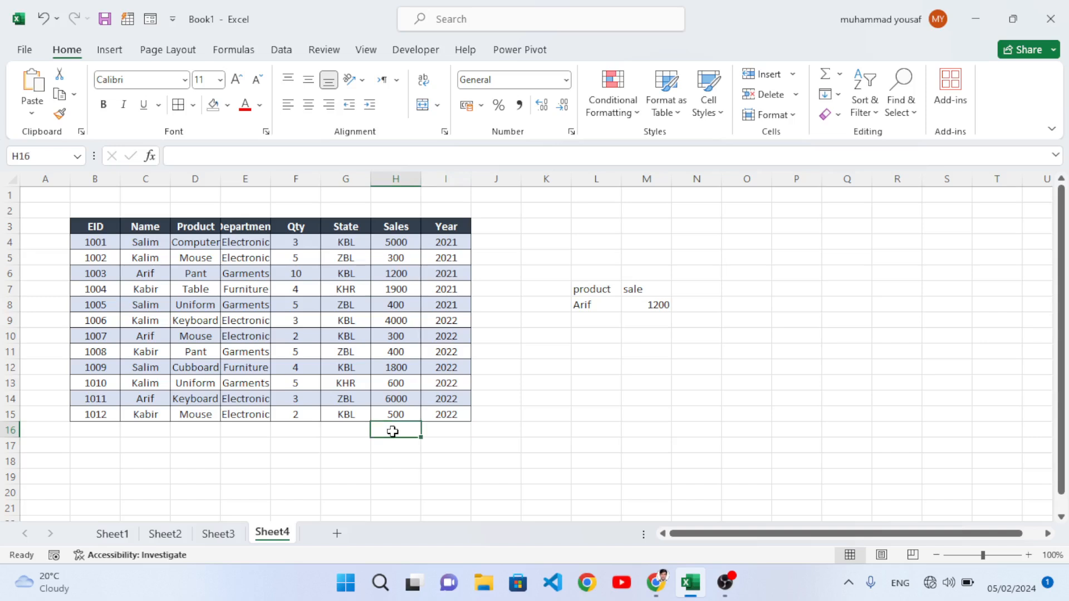
{"action": "type", "text": "Sub"}
{"action": "key", "text": "Tab"}
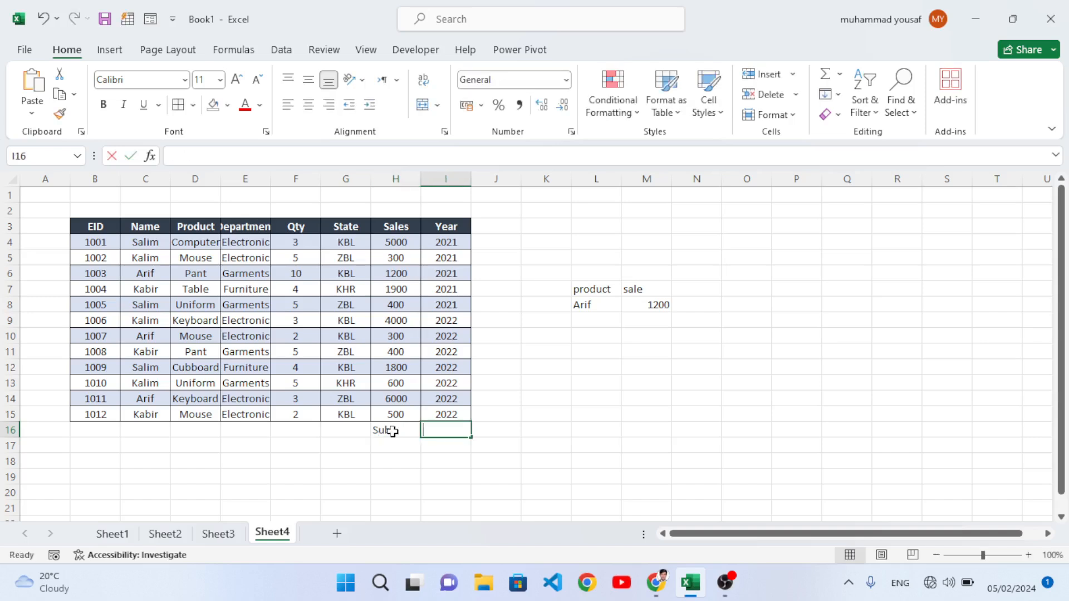
- Try to enter =SUBTOTAL(H4:H15) in I16 to subtotal the Sales values
{"action": "type", "text": "=subtot"}
{"action": "key", "text": "Return"}
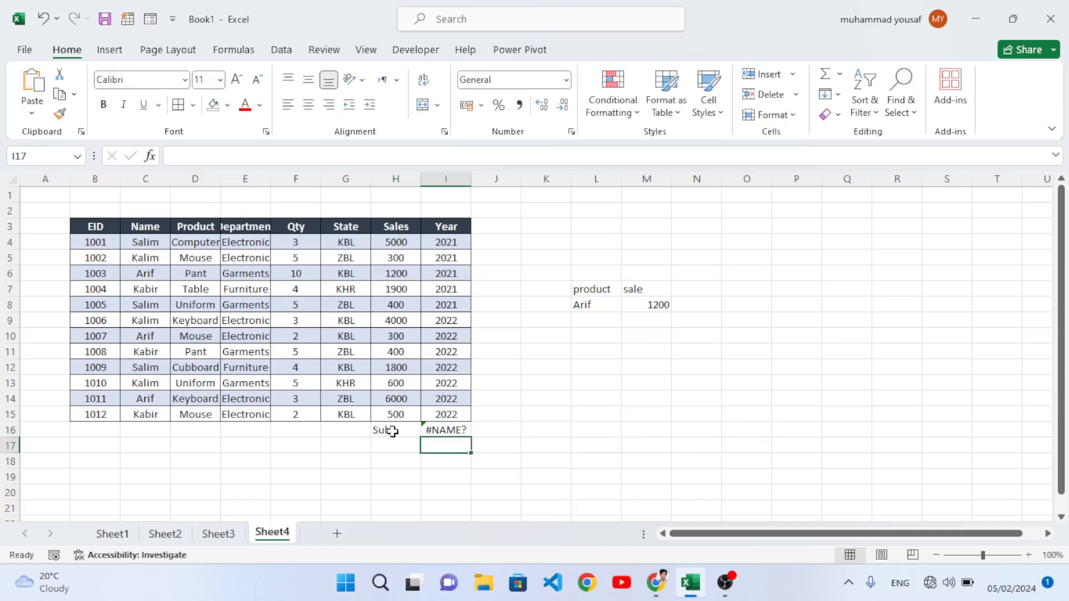
{"action": "key", "text": "Up"}
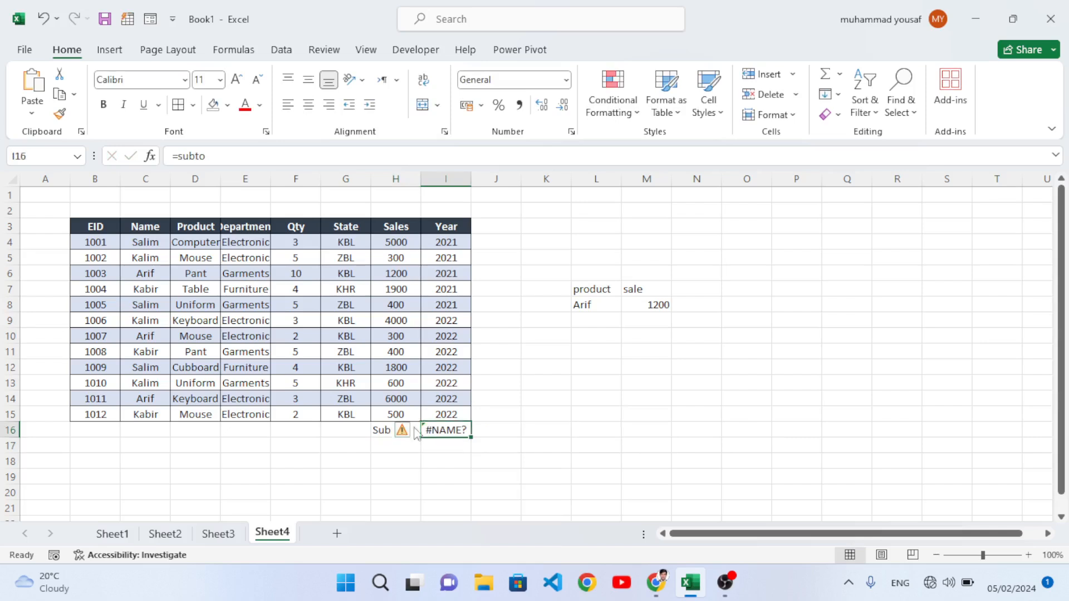
{"action": "double_click", "coordinate": [462, 433]}
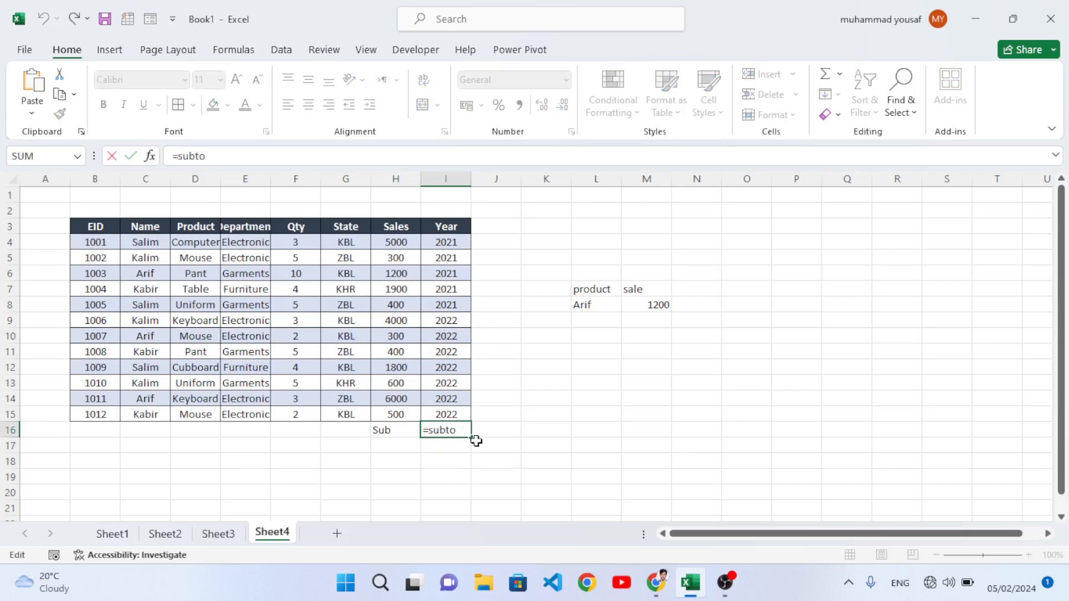
{"action": "type", "text": "t"}
{"action": "double_click", "coordinate": [479, 447]}
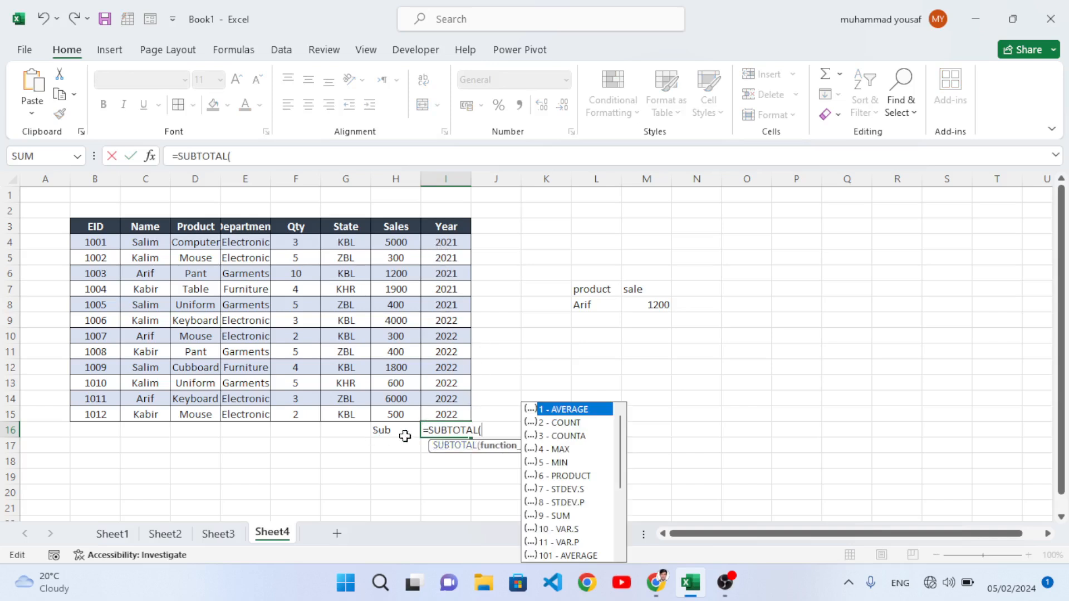
{"action": "left_click_drag", "start_coordinate": [395, 244], "coordinate": [396, 415]}
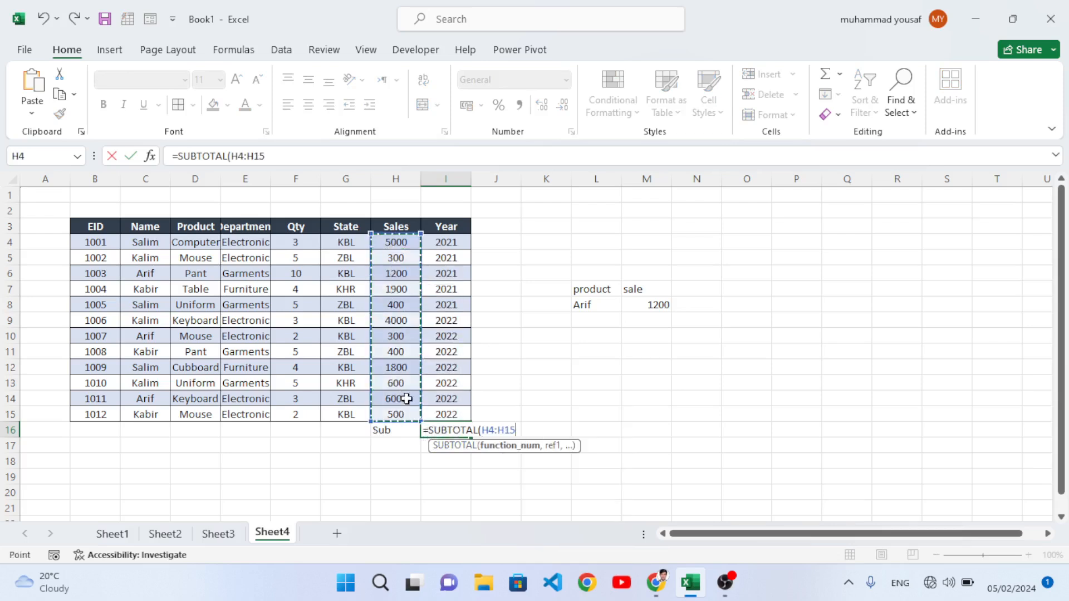
{"action": "type", "text": ")"}
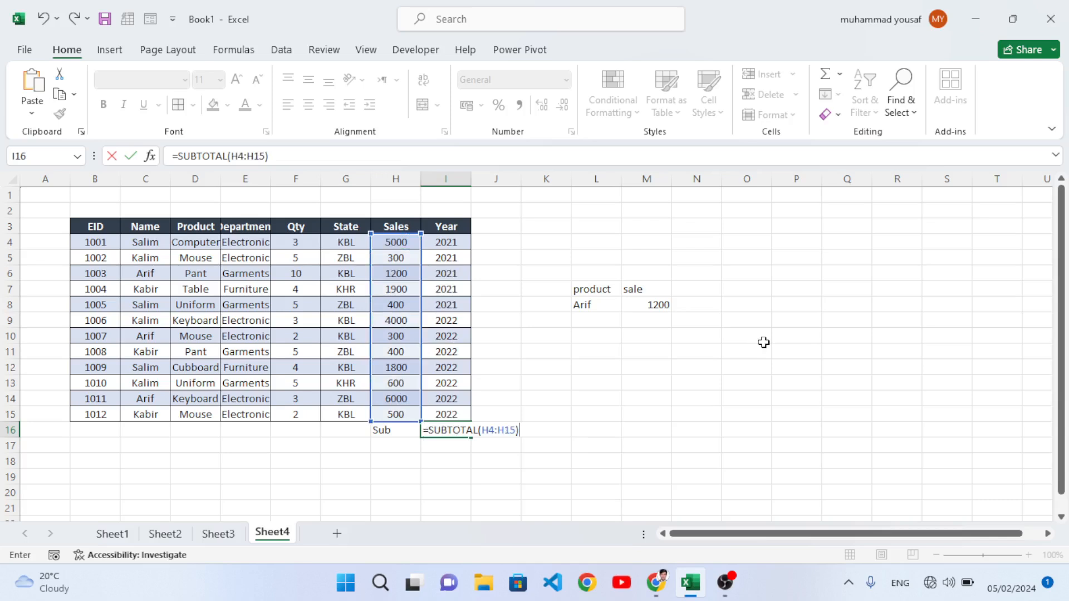
{"action": "key", "text": "Return"}
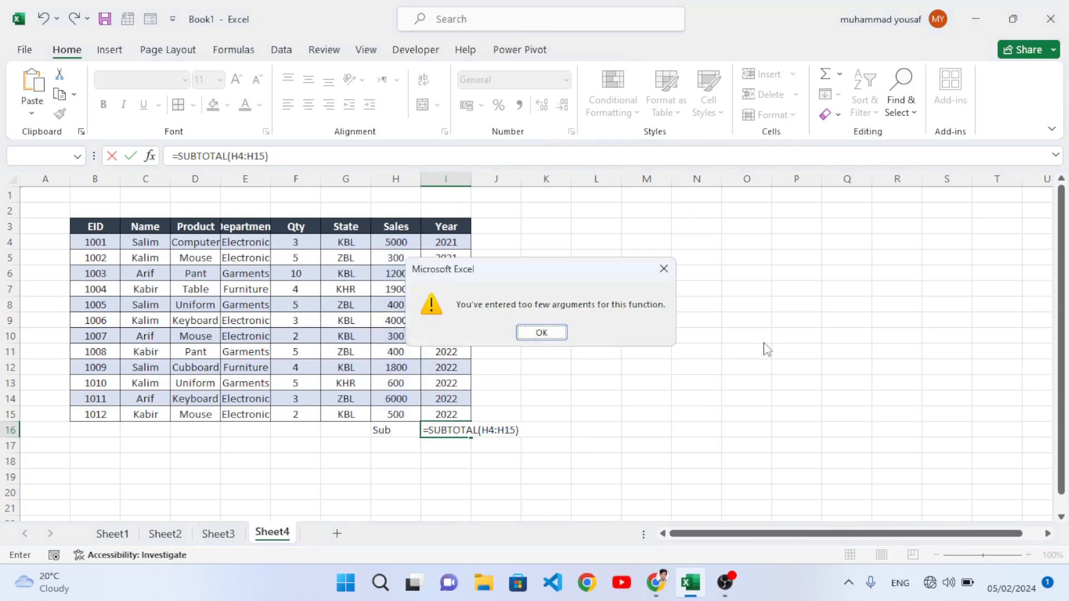
{"action": "left_click", "coordinate": [548, 338]}
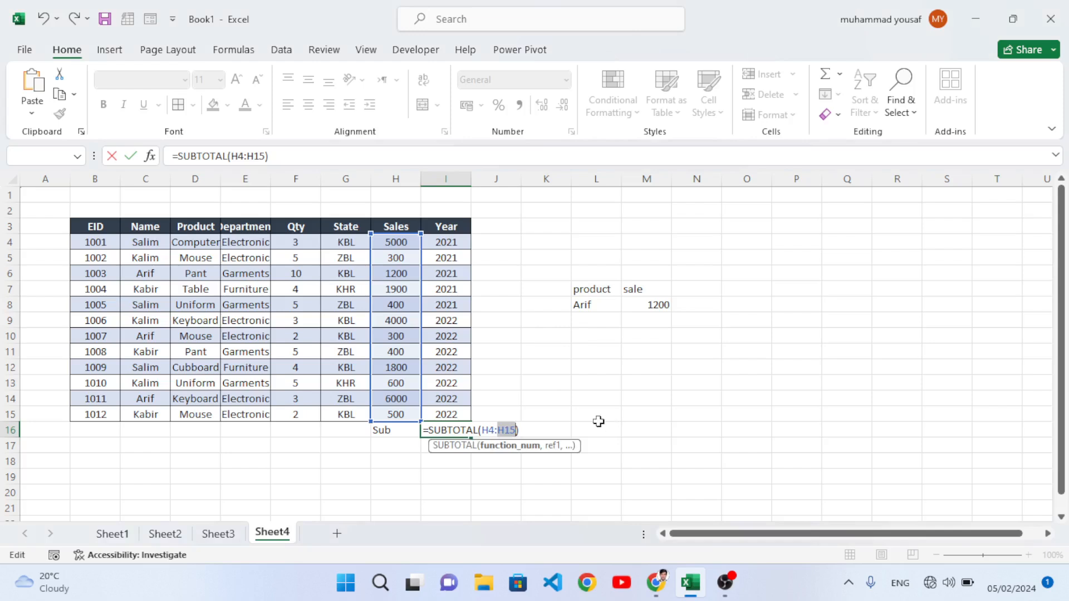
- Clear the SUBTOTAL formula from I16 and leave the cell empty
{"action": "left_click", "coordinate": [467, 431]}
{"action": "left_click_drag", "start_coordinate": [521, 432], "coordinate": [419, 443]}
{"action": "key", "text": "BackSpace"}
{"action": "left_click", "coordinate": [398, 435]}
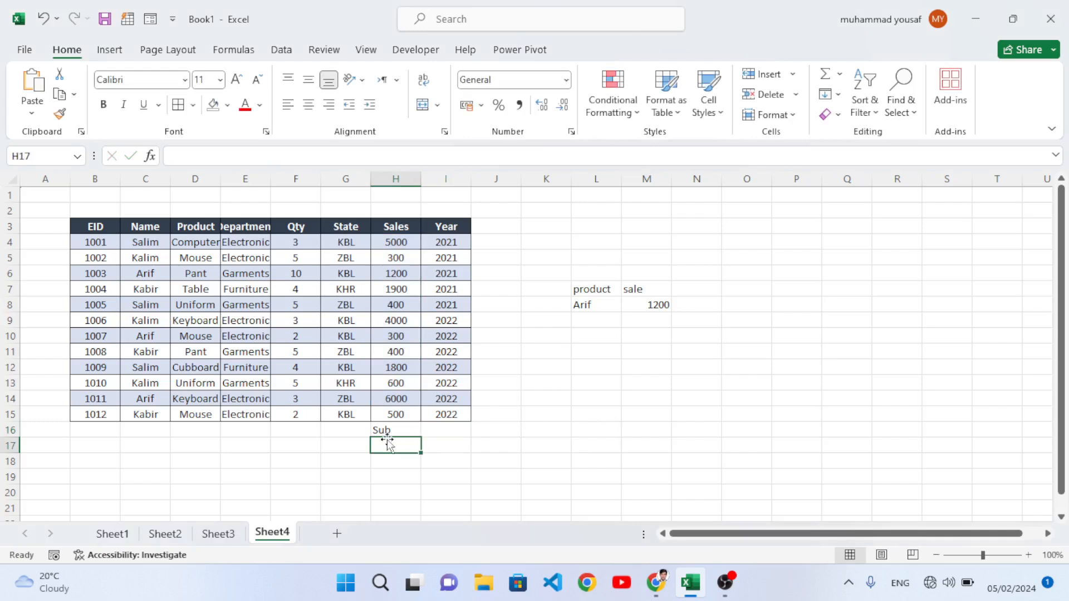
- Clear the Sub label from H16 and try to enter =SUBTOTAL(H4:H15) in that cell
{"action": "key", "text": "Delete"}
{"action": "left_click", "coordinate": [342, 432]}
{"action": "left_click", "coordinate": [386, 437]}
{"action": "type", "text": "=sub"}
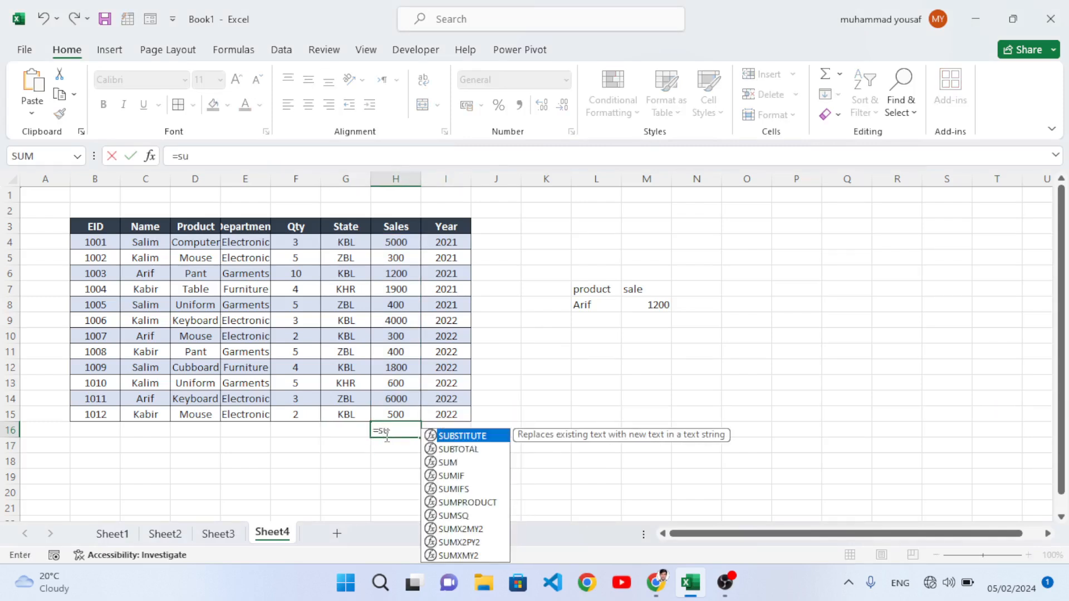
{"action": "key", "text": "Down"}
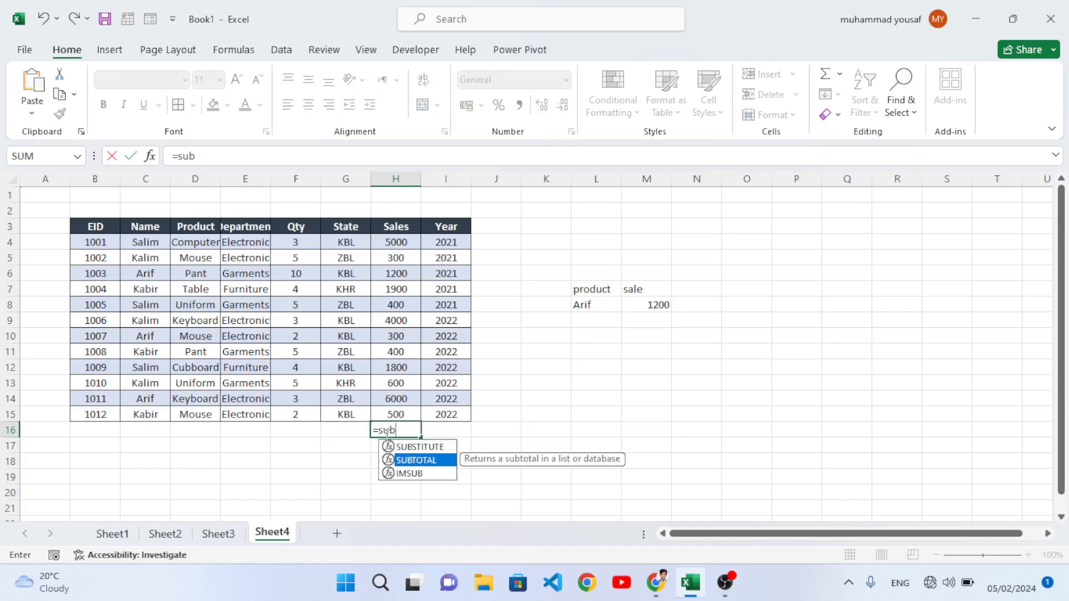
{"action": "key", "text": "Tab"}
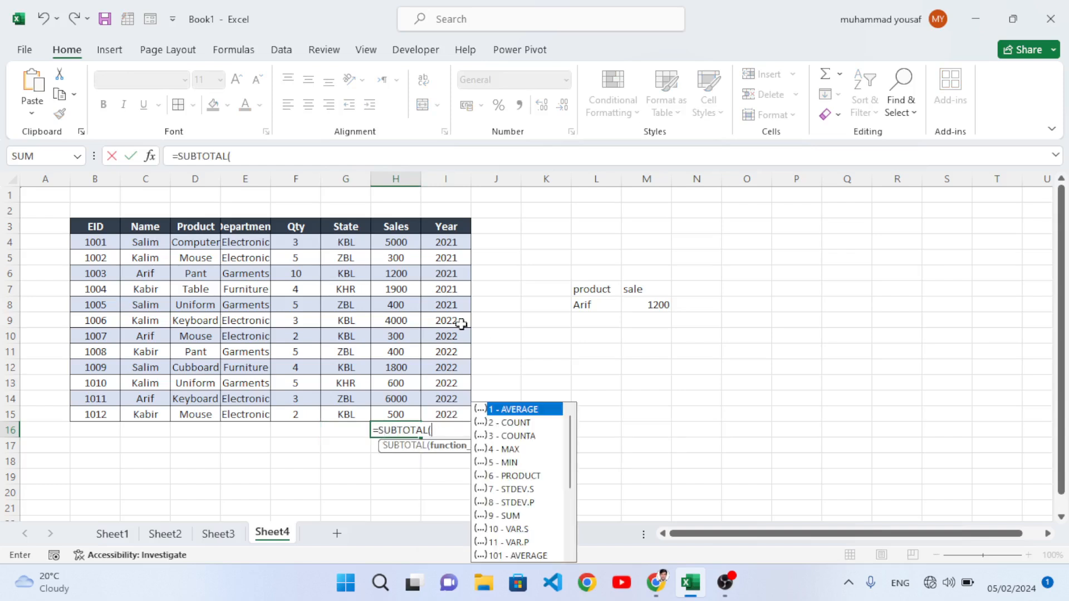
{"action": "left_click_drag", "start_coordinate": [396, 243], "coordinate": [396, 414]}
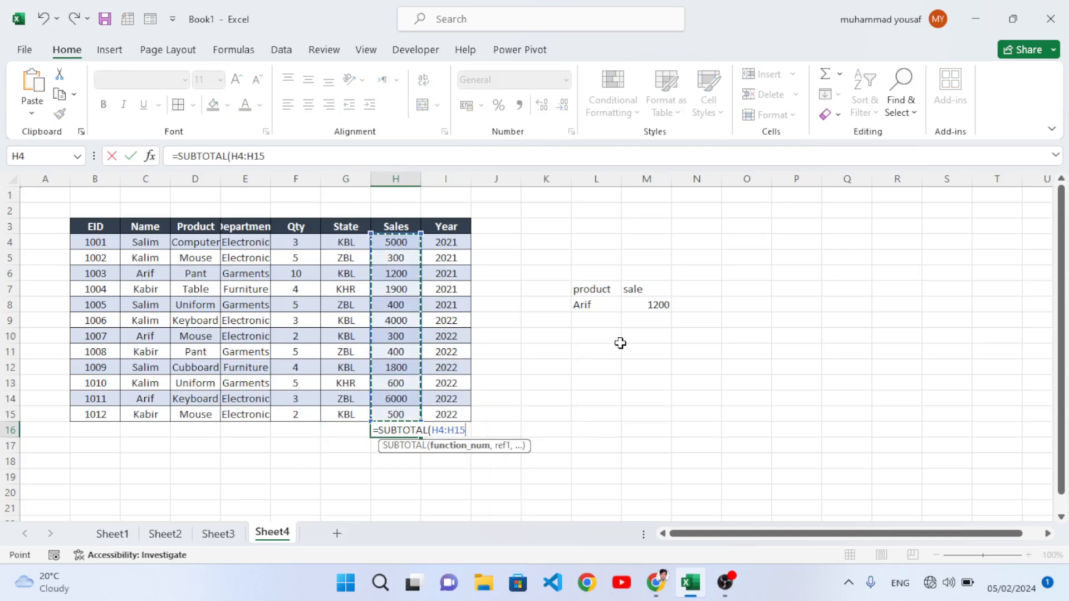
{"action": "type", "text": ")"}
{"action": "key", "text": "Return"}
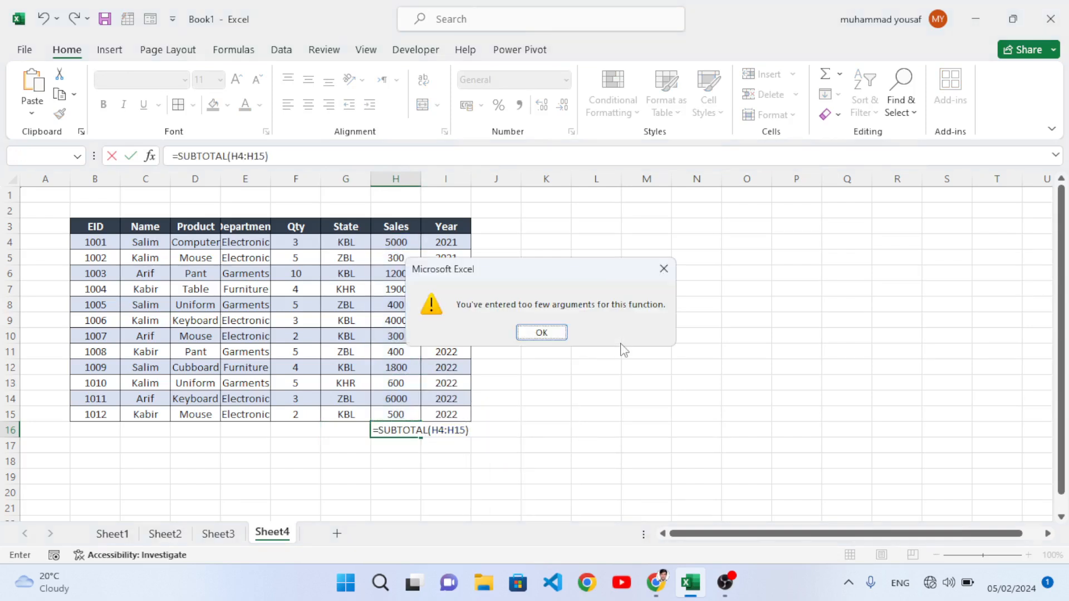
- Dismiss the formula warning and discard the SUBTOTAL entry in H16
{"action": "left_click", "coordinate": [542, 333]}
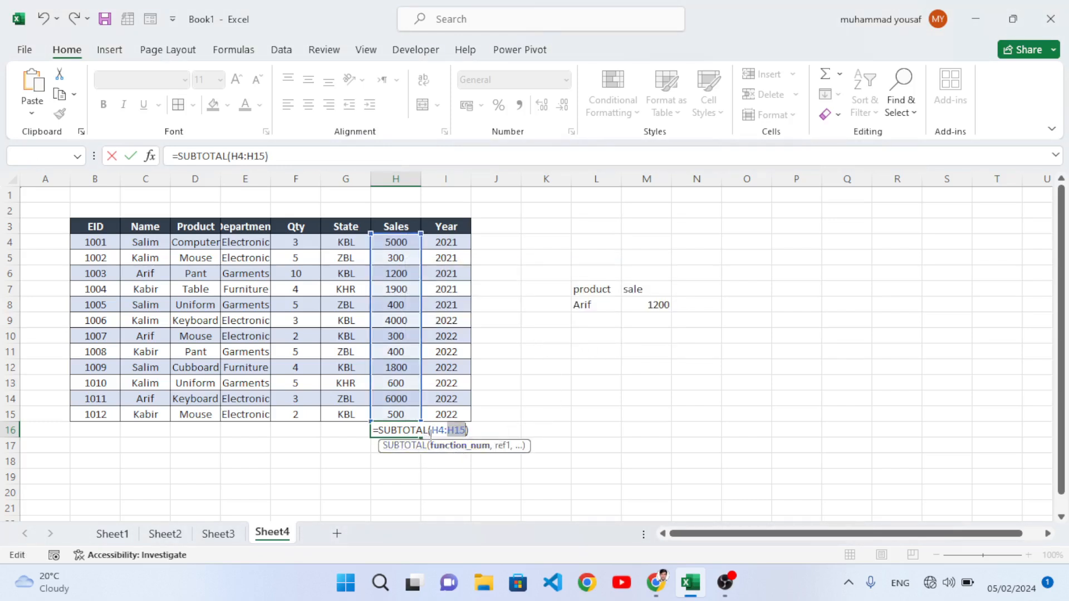
{"action": "left_click", "coordinate": [494, 436]}
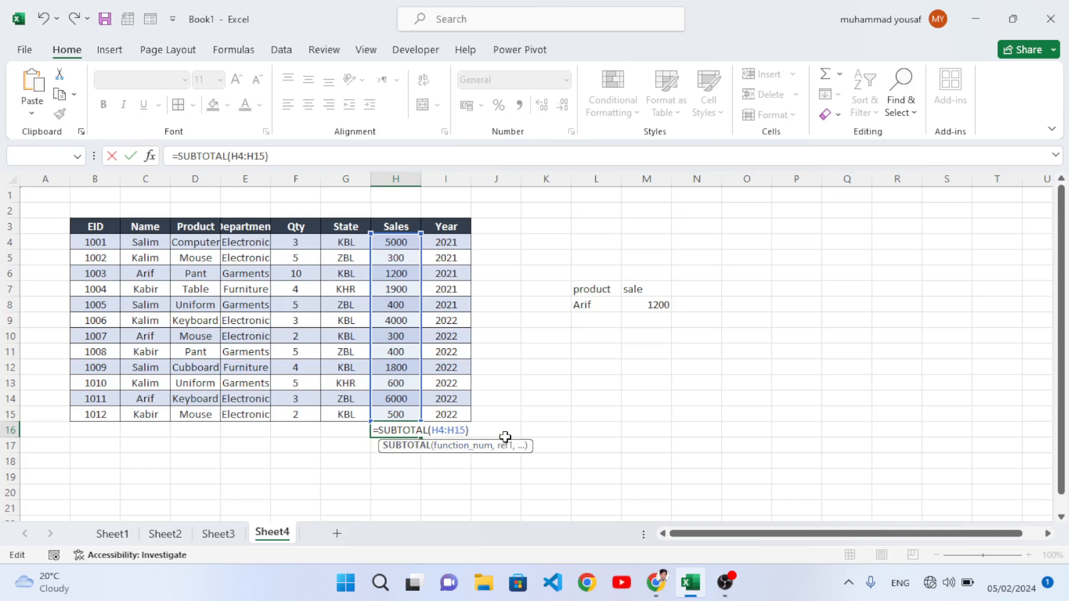
{"action": "left_click_drag", "start_coordinate": [471, 432], "coordinate": [373, 431]}
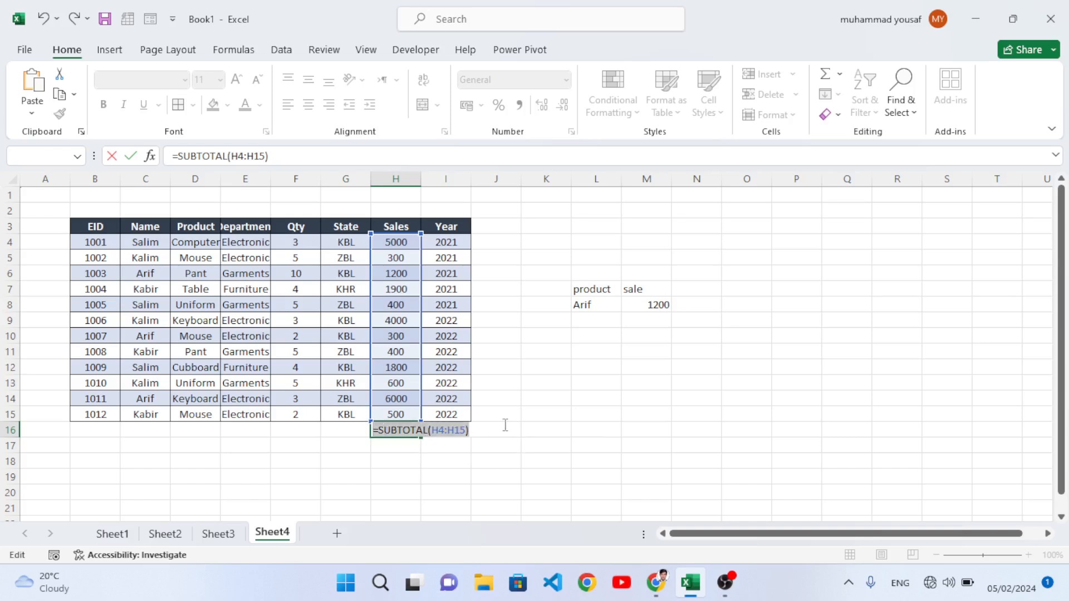
{"action": "key", "text": "Escape"}
{"action": "left_click", "coordinate": [445, 476]}
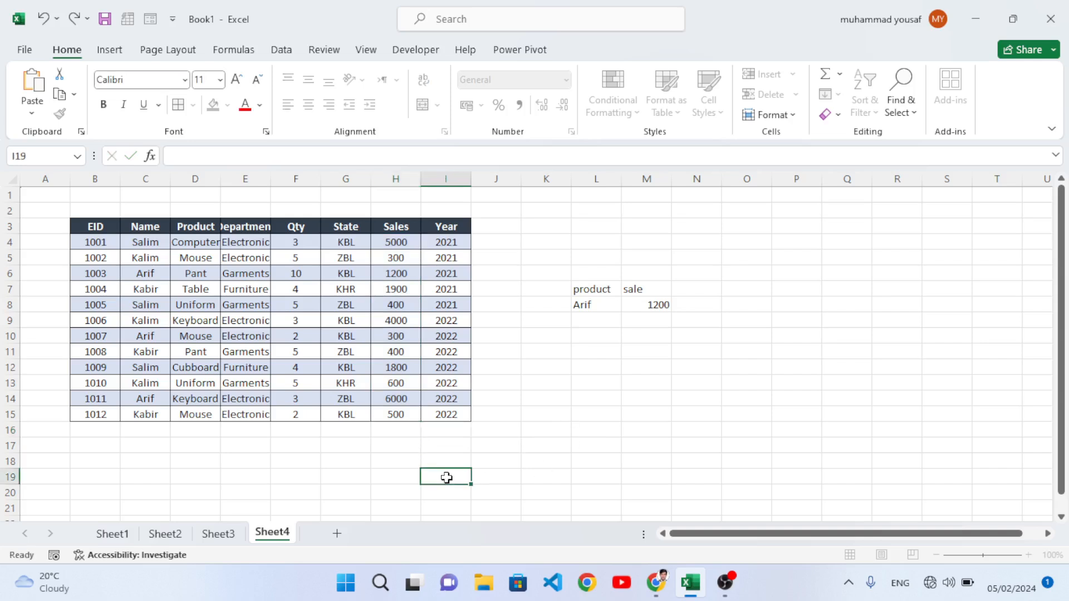
- Enter =SUBTOTAL(9,H4:H15) in H16 to sum the Sales values with function number 9
{"action": "left_click", "coordinate": [382, 428]}
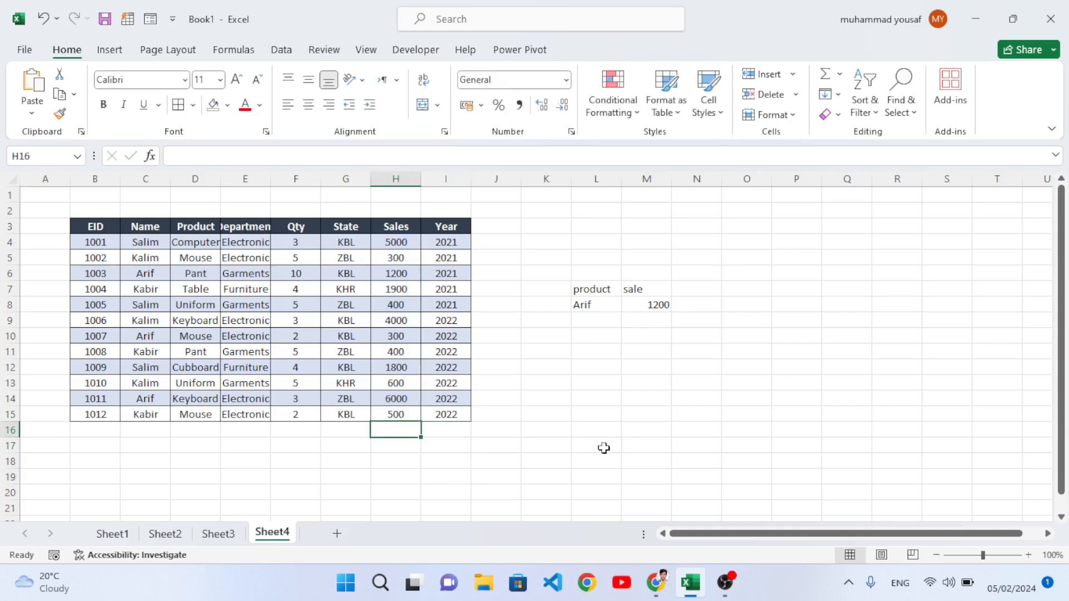
{"action": "type", "text": "=sub"}
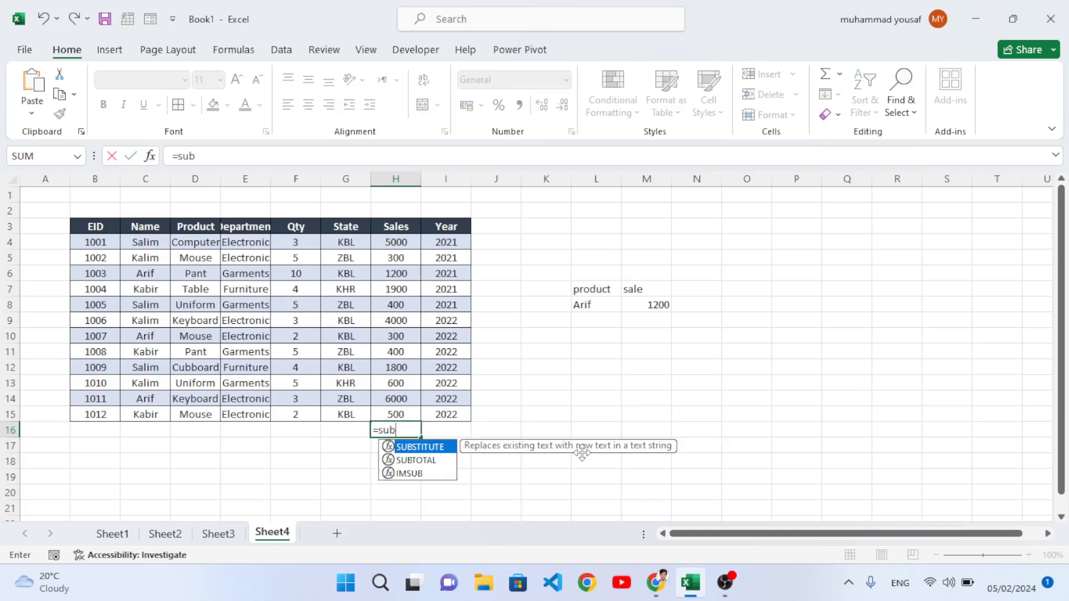
{"action": "key", "text": "Down"}
{"action": "key", "text": "Tab"}
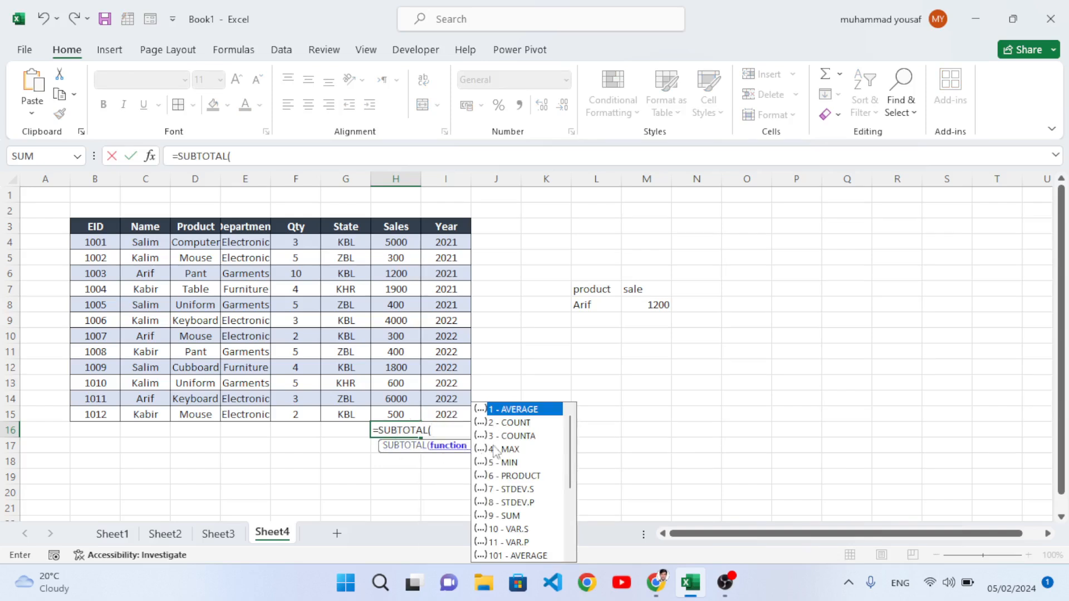
{"action": "scroll", "coordinate": [529, 506], "scroll_direction": "down", "scroll_amount": 1}
{"action": "scroll", "coordinate": [529, 505], "scroll_direction": "down", "scroll_amount": 2}
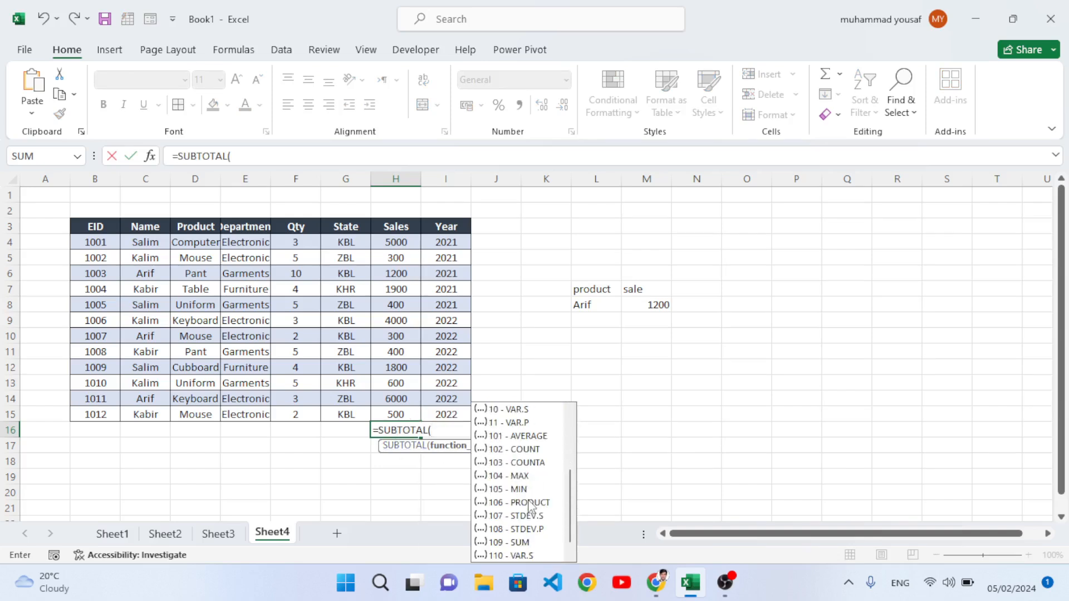
{"action": "scroll", "coordinate": [529, 506], "scroll_direction": "up", "scroll_amount": 3}
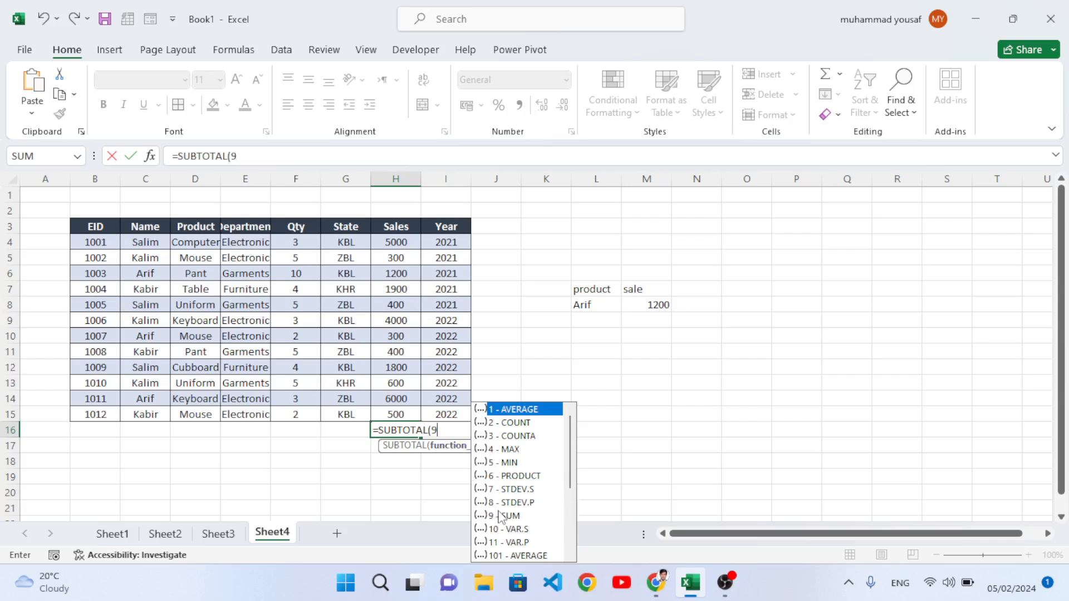
{"action": "type", "text": ","}
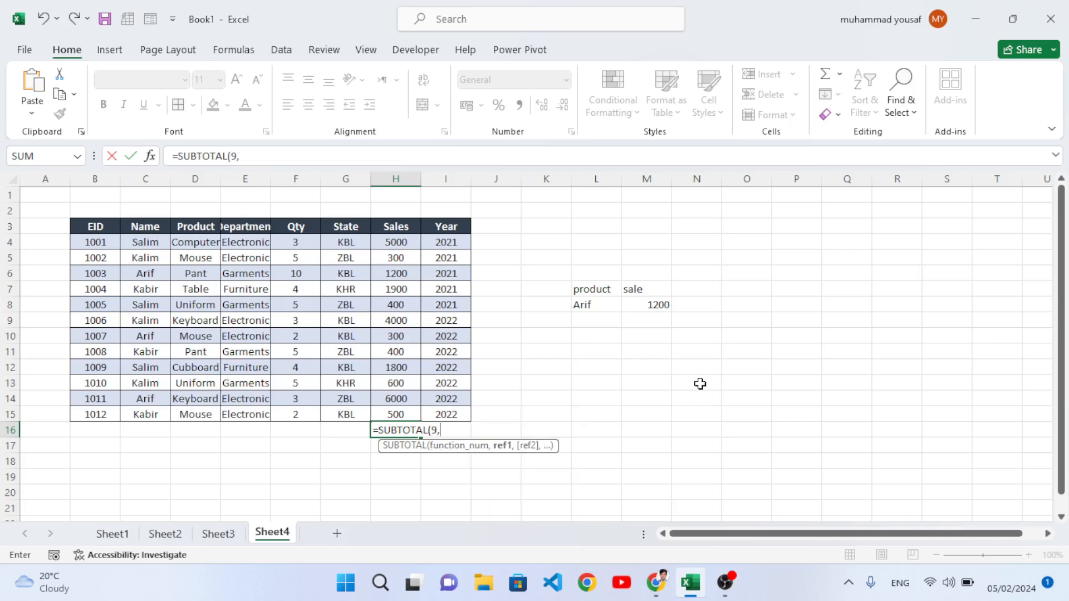
{"action": "left_click_drag", "start_coordinate": [394, 240], "coordinate": [396, 411]}
{"action": "type", "text": ")"}
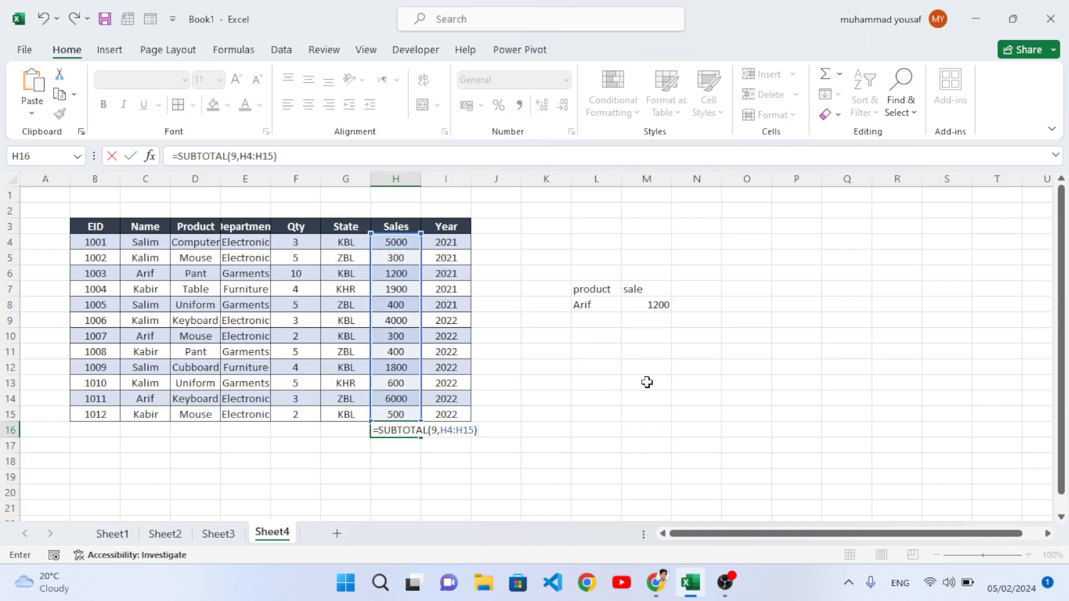
{"action": "key", "text": "Return"}
- Check the subtotal in H16 against the sum of the Sales values in H4:H15
{"action": "left_click", "coordinate": [405, 433]}
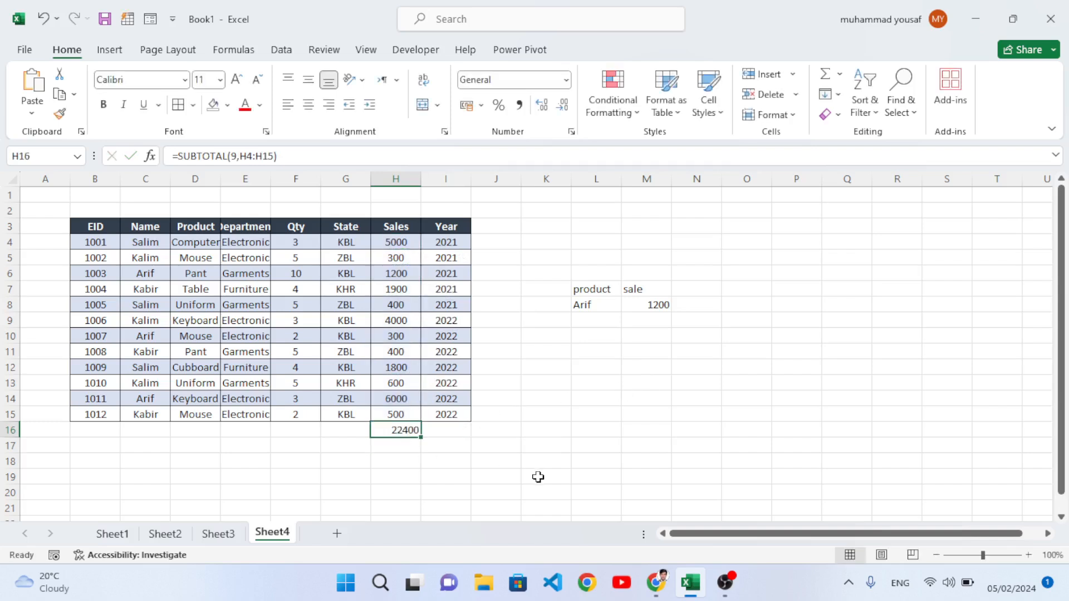
{"action": "left_click_drag", "start_coordinate": [401, 243], "coordinate": [415, 415]}
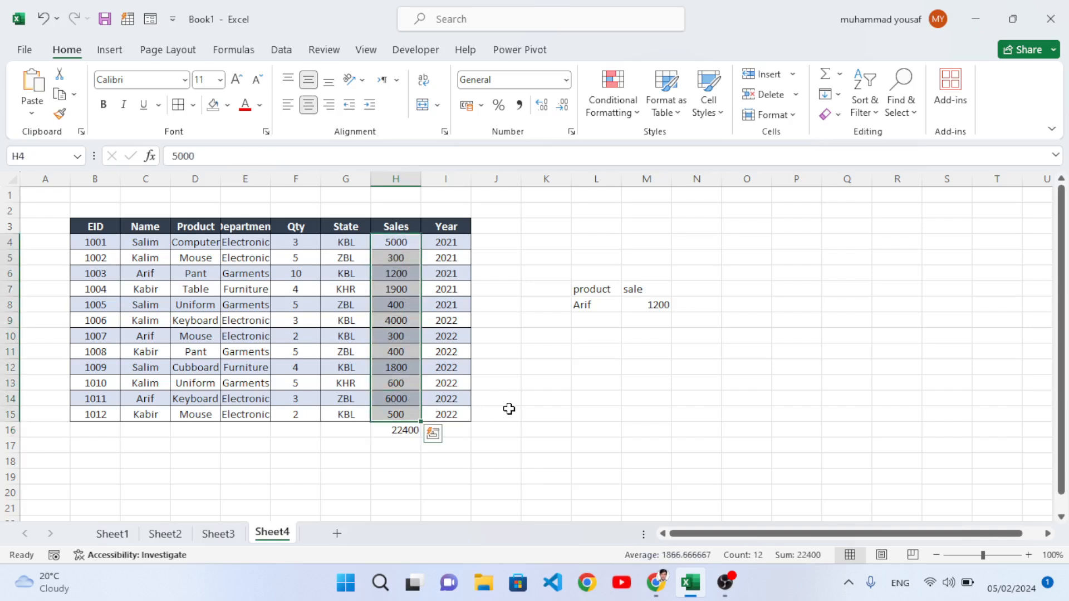
{"action": "left_click", "coordinate": [407, 430]}
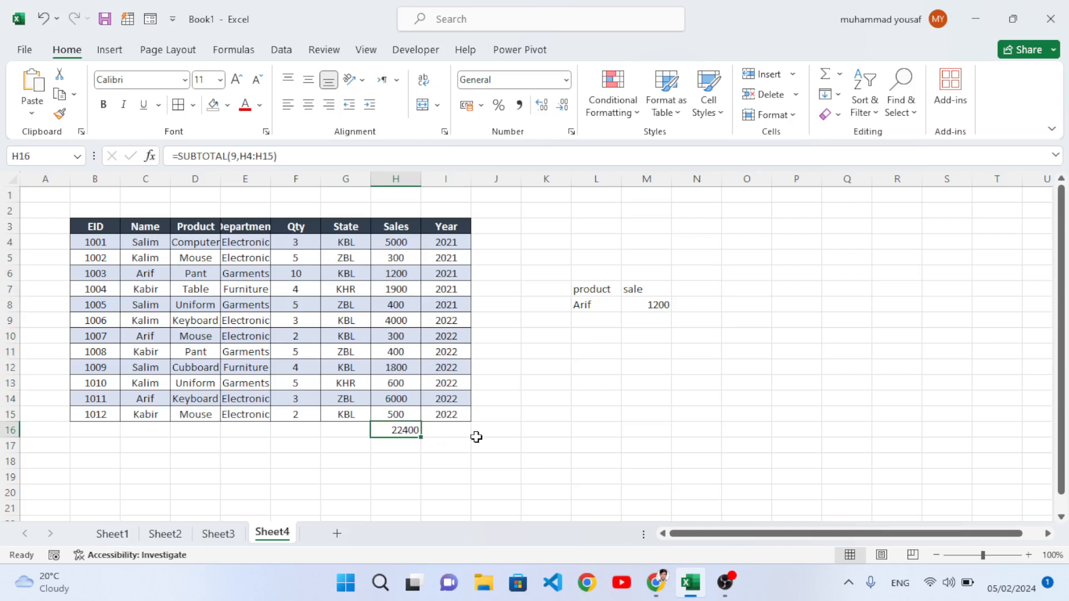
- Turn on filtering for the sales table's headers and widen the Department column so its heading fits
{"action": "left_click", "coordinate": [310, 301]}
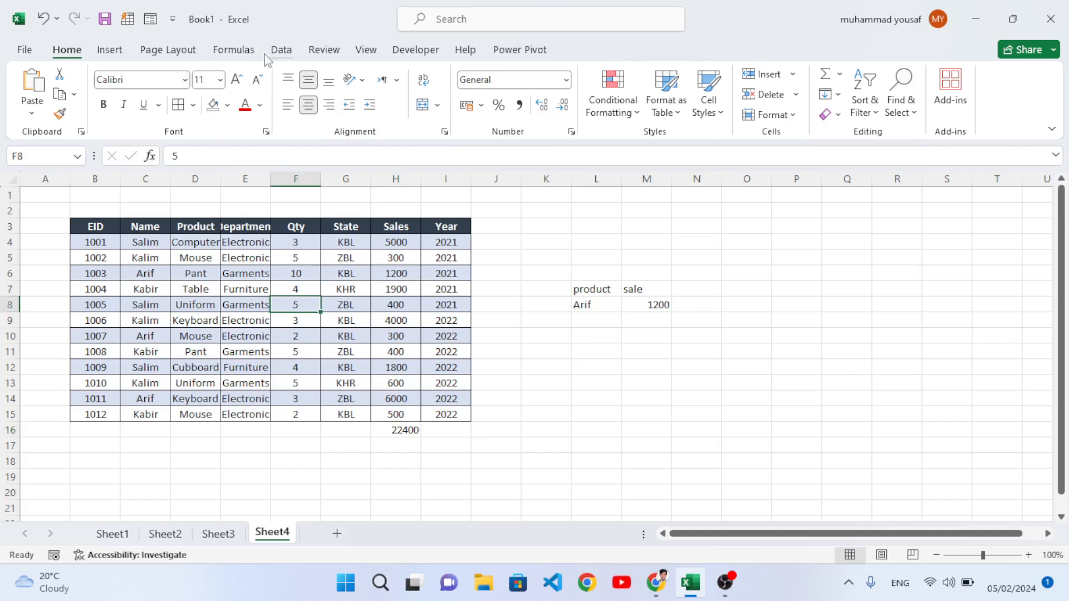
{"action": "left_click", "coordinate": [282, 52]}
{"action": "left_click", "coordinate": [528, 92]}
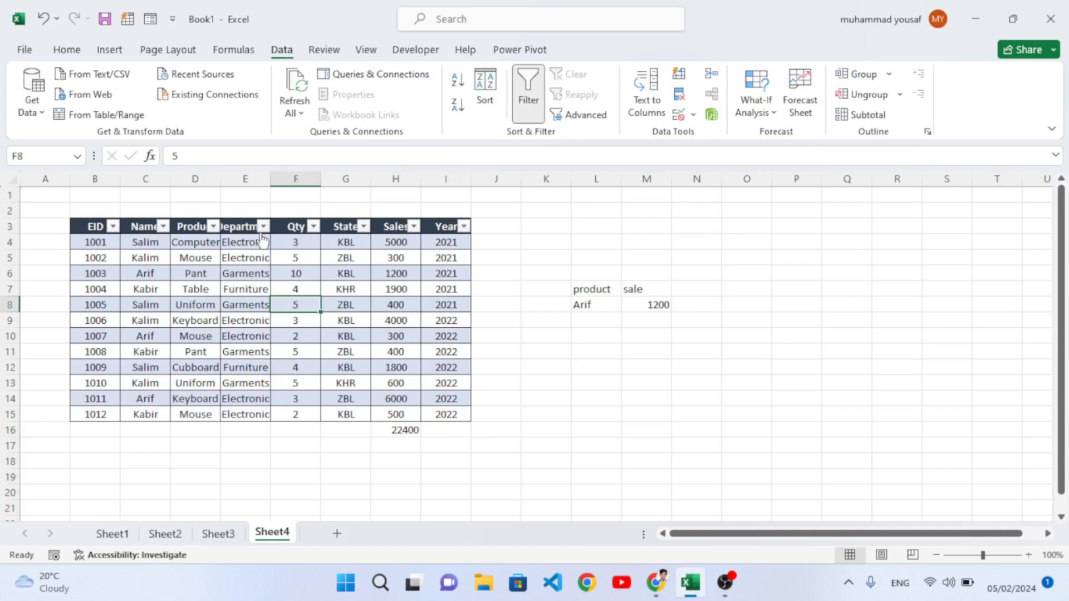
{"action": "left_click_drag", "start_coordinate": [267, 177], "coordinate": [290, 179]}
- Filter the Department column to Electronic only and check the subtotal in H16
{"action": "left_click", "coordinate": [287, 227]}
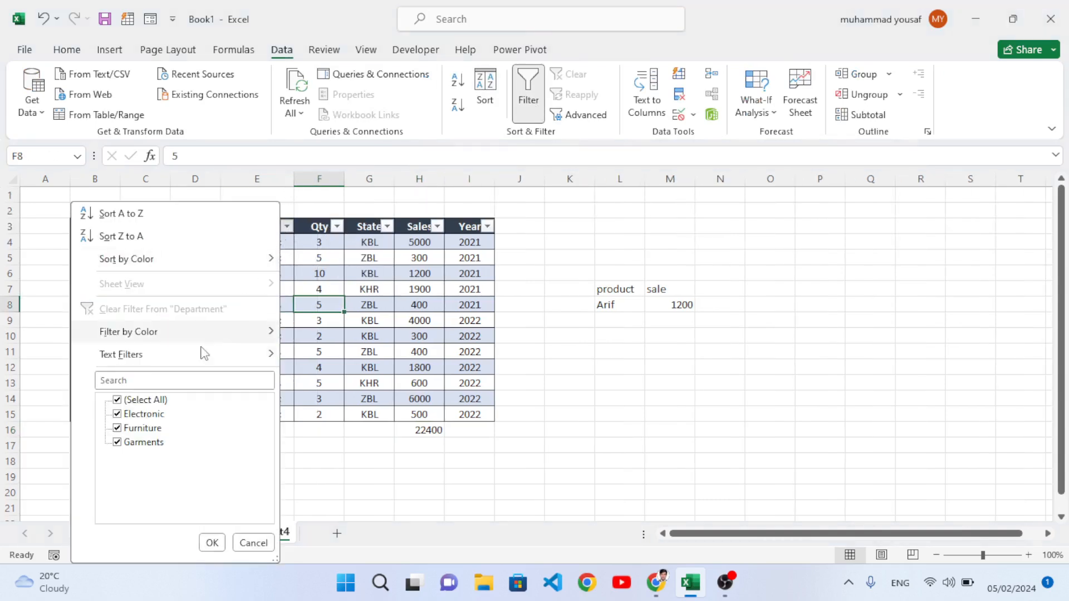
{"action": "left_click", "coordinate": [117, 400]}
{"action": "left_click", "coordinate": [117, 414]}
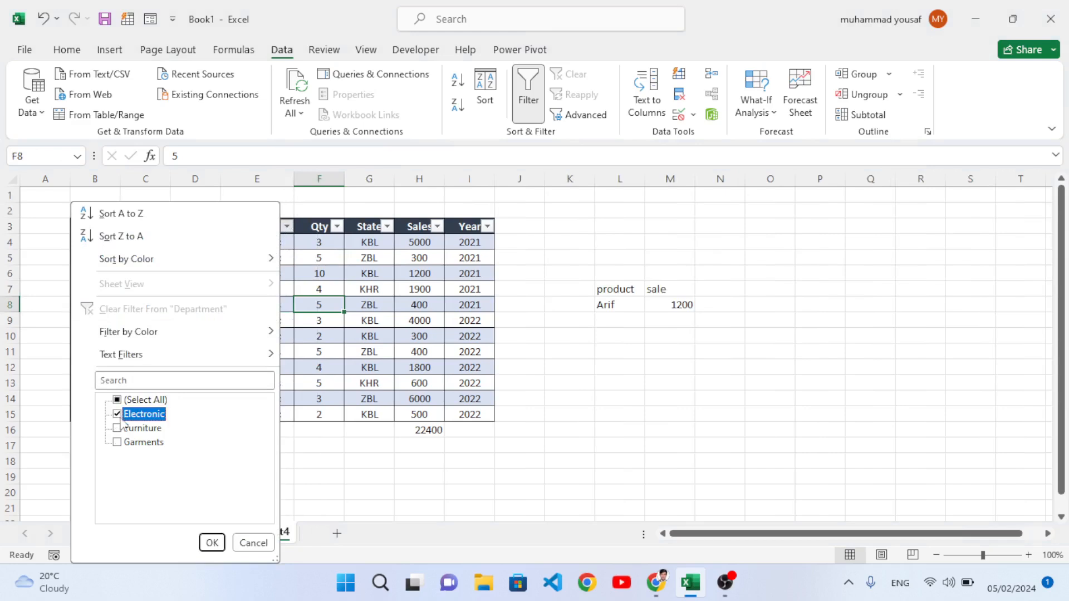
{"action": "left_click", "coordinate": [213, 543]}
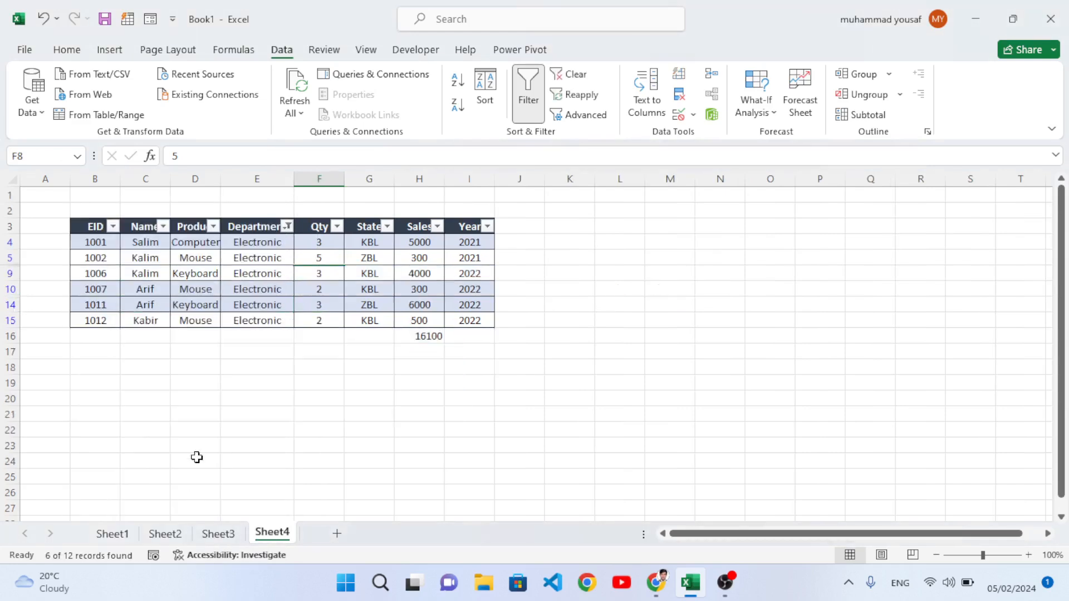
{"action": "left_click", "coordinate": [421, 336]}
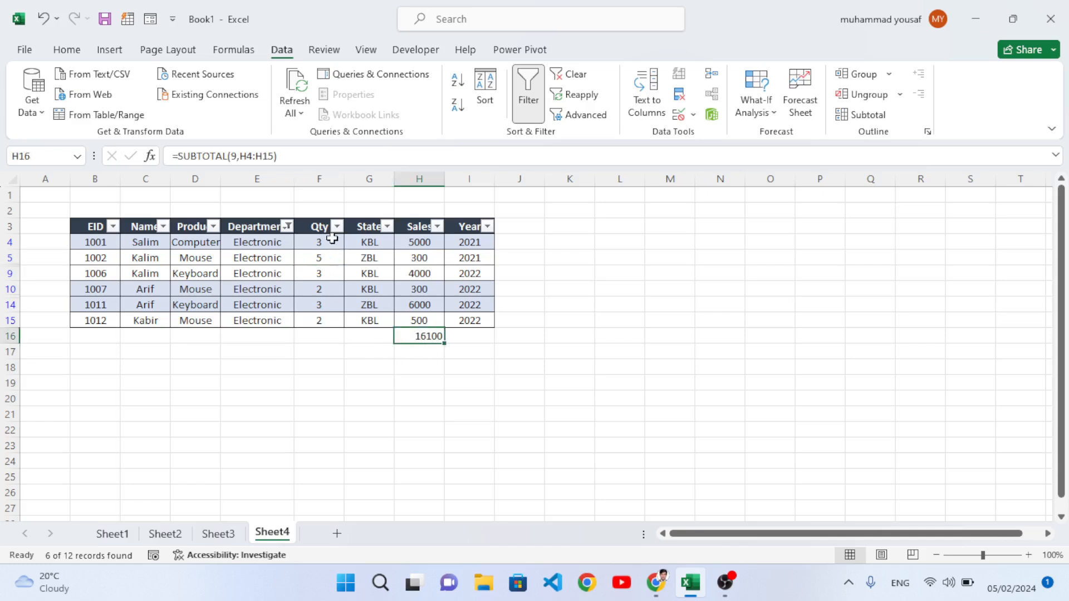
- Reset the Department filter to include all departments
{"action": "left_click", "coordinate": [286, 228]}
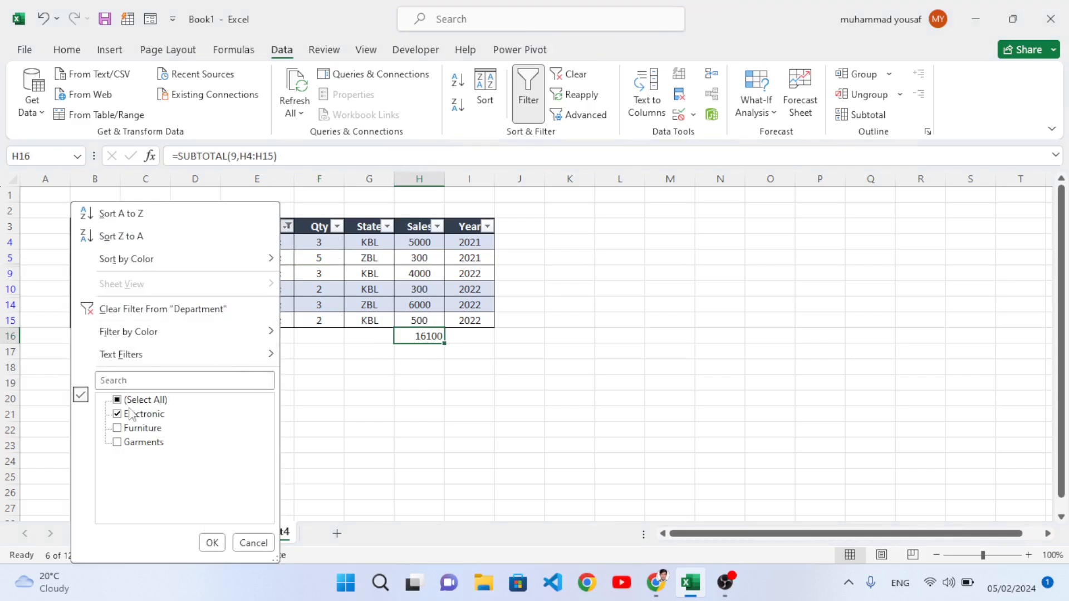
{"action": "left_click", "coordinate": [118, 401]}
{"action": "left_click", "coordinate": [209, 543]}
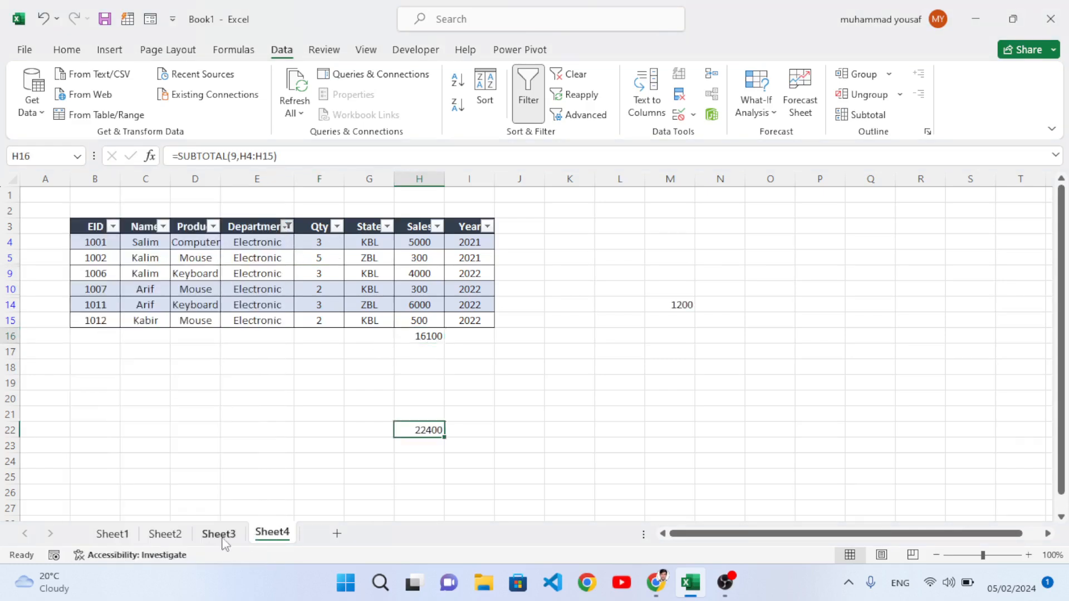
- Enter the label sum in G17 and the label sub in G16, beside the totals below the Sales column
{"action": "left_click", "coordinate": [415, 451]}
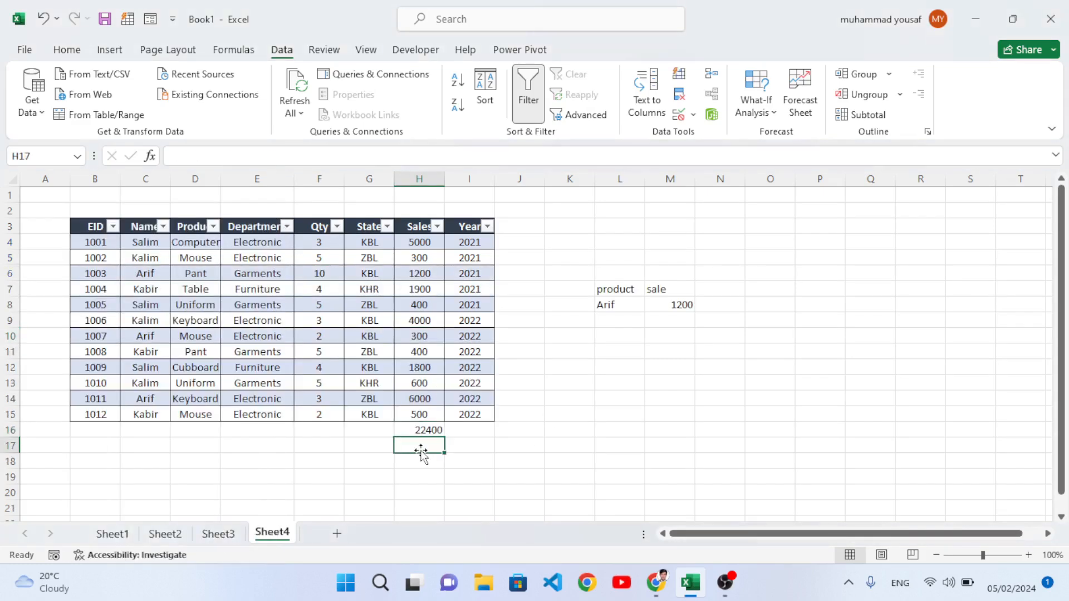
{"action": "type", "text": "su"}
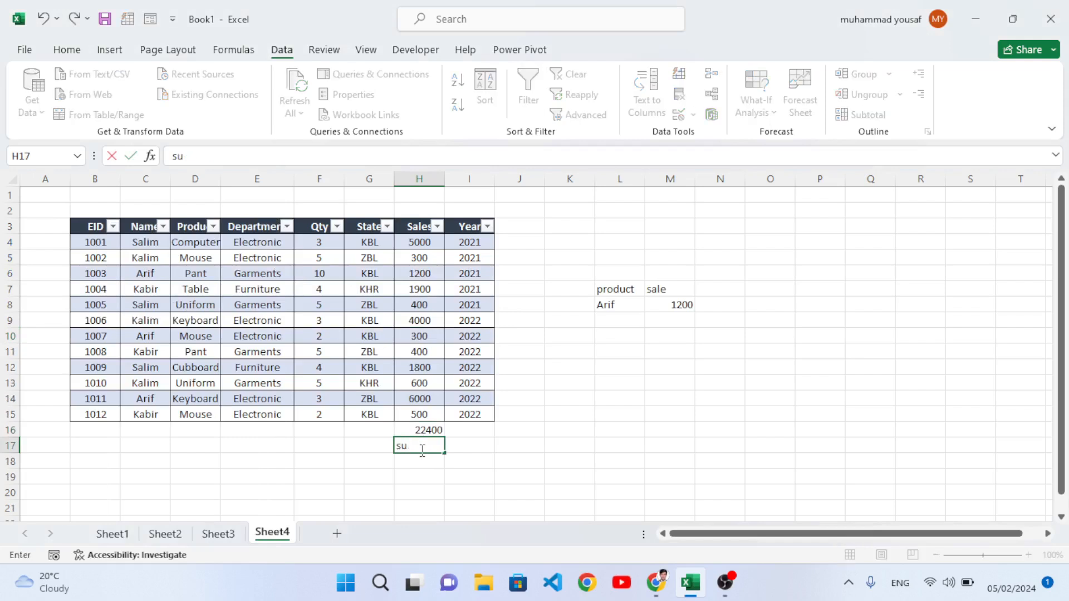
{"action": "key", "text": "Left"}
{"action": "type", "text": "sub"}
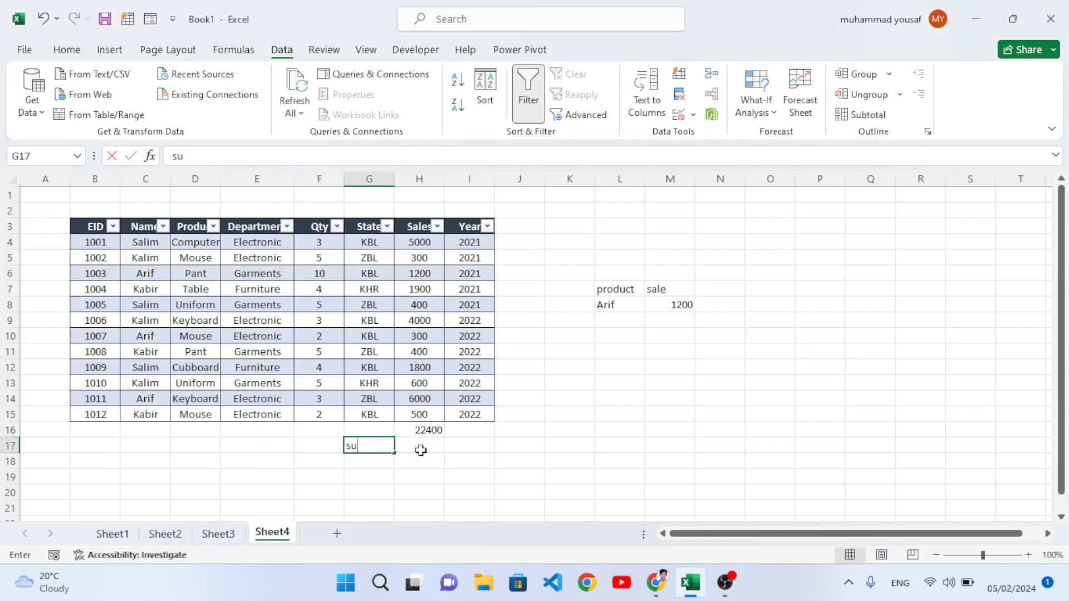
{"action": "key", "text": "Up"}
{"action": "type", "text": "sub"}
- Enter =SUM(H4:H15) in H17 to total the Sales values beneath the subtotal
{"action": "key", "text": "Right"}
{"action": "key", "text": "Down"}
{"action": "type", "text": "=sum("}
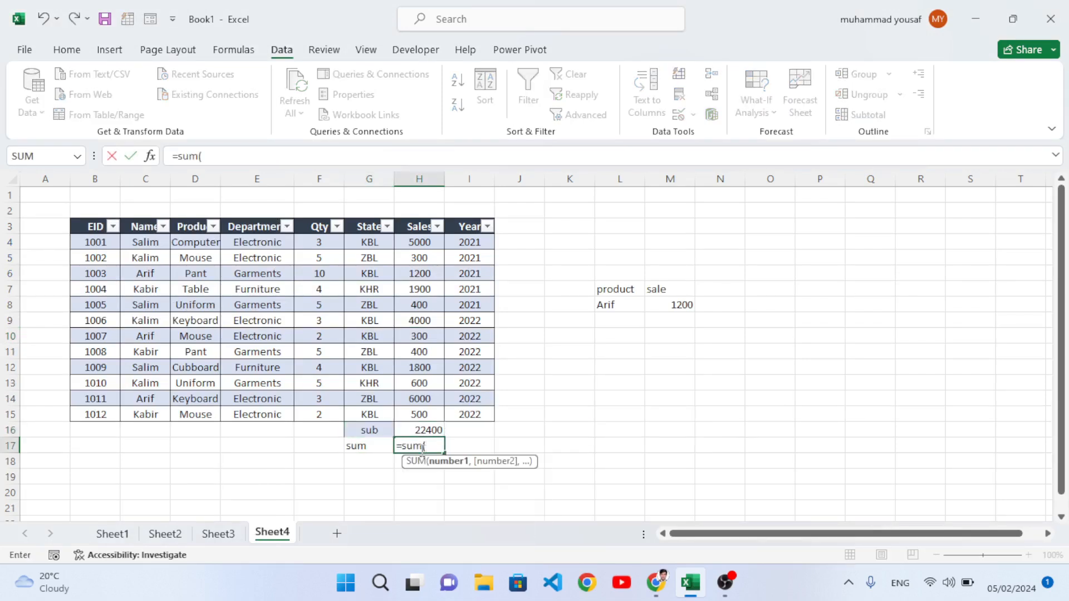
{"action": "left_click_drag", "start_coordinate": [419, 241], "coordinate": [440, 410]}
{"action": "type", "text": ")"}
{"action": "key", "text": "Return"}
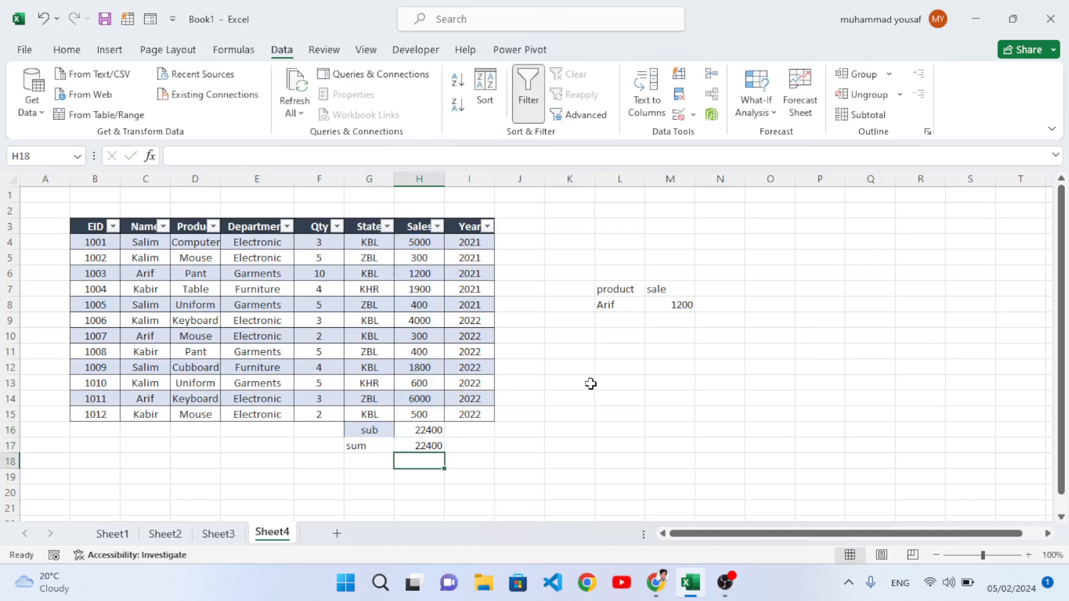
- Filter the Department column to Electronic only and check the cells below the Sales column for the totals
{"action": "left_click", "coordinate": [426, 435]}
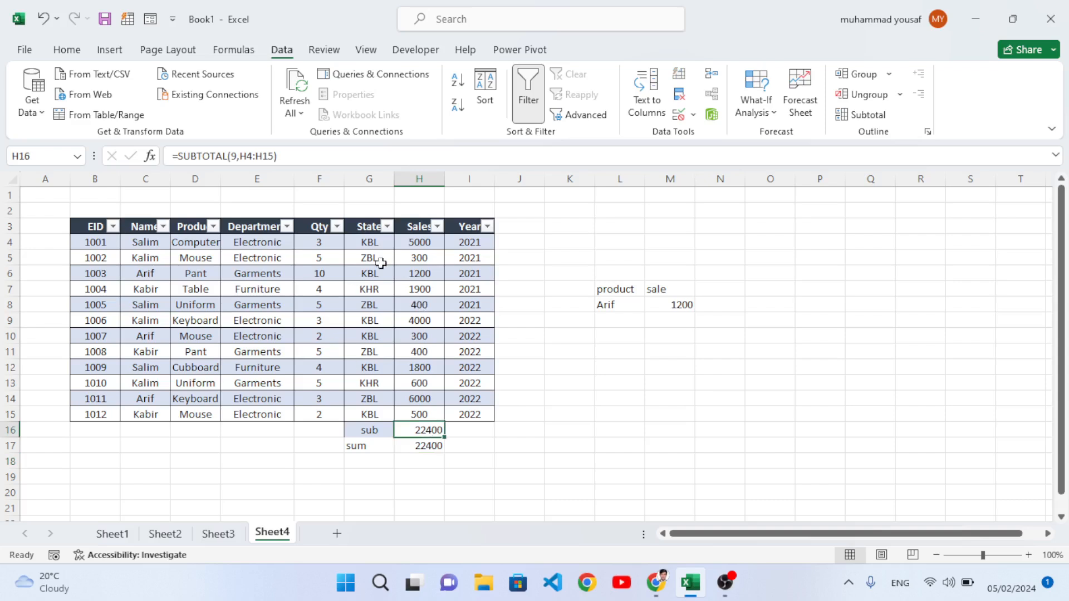
{"action": "left_click", "coordinate": [287, 226]}
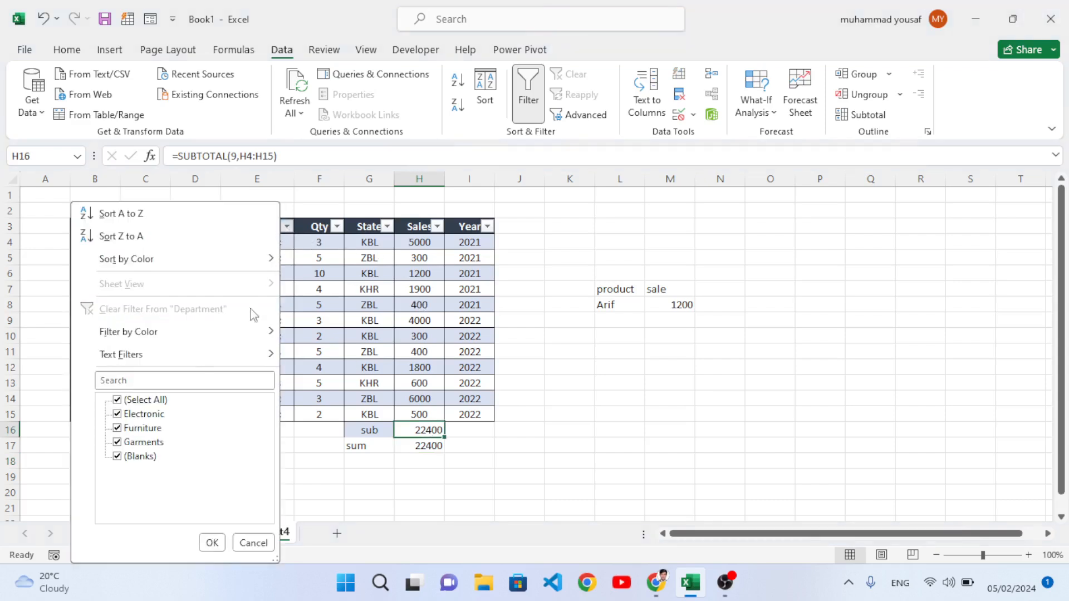
{"action": "left_click", "coordinate": [135, 401]}
{"action": "left_click", "coordinate": [136, 414]}
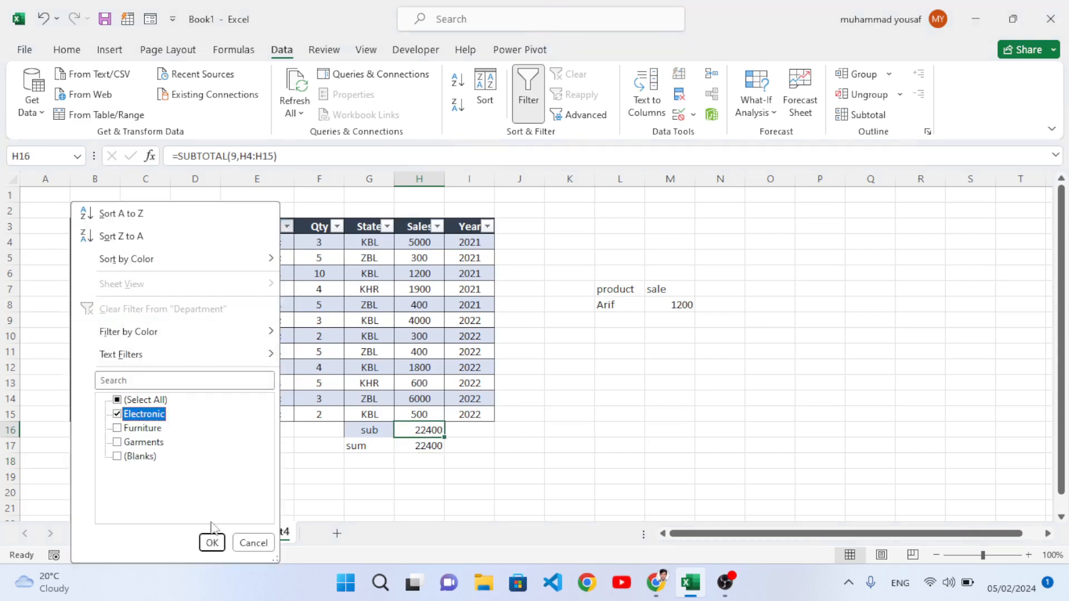
{"action": "left_click", "coordinate": [212, 543]}
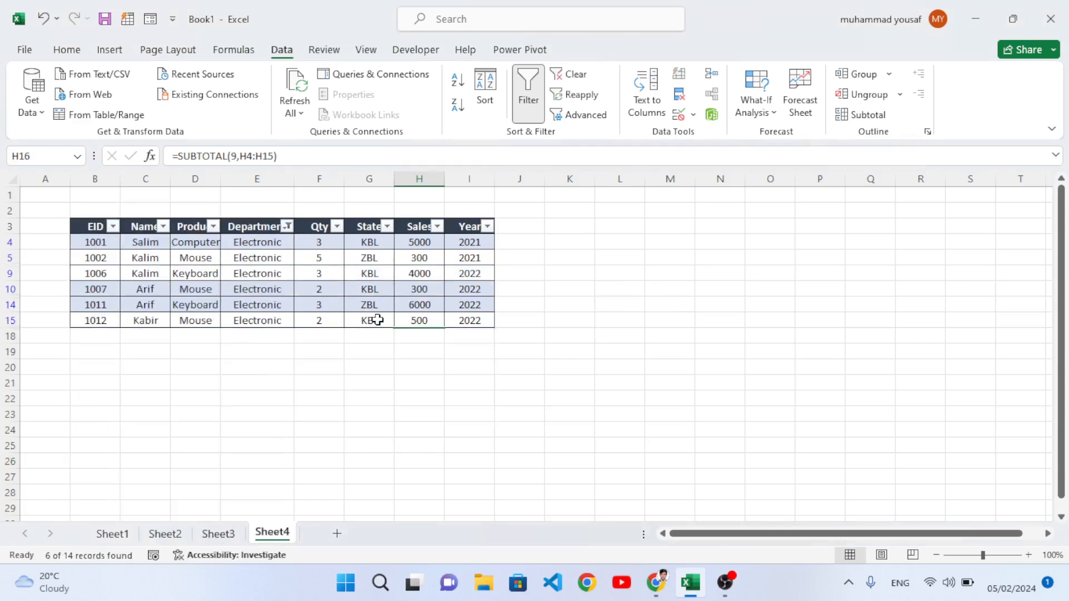
{"action": "left_click", "coordinate": [421, 348]}
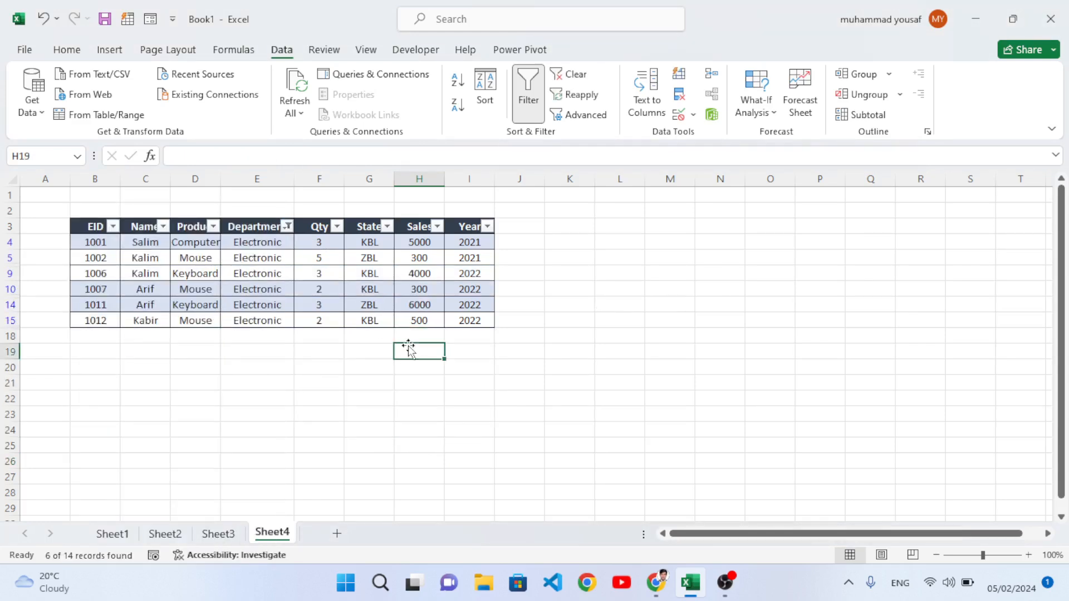
{"action": "left_click", "coordinate": [422, 336]}
{"action": "left_click", "coordinate": [431, 370]}
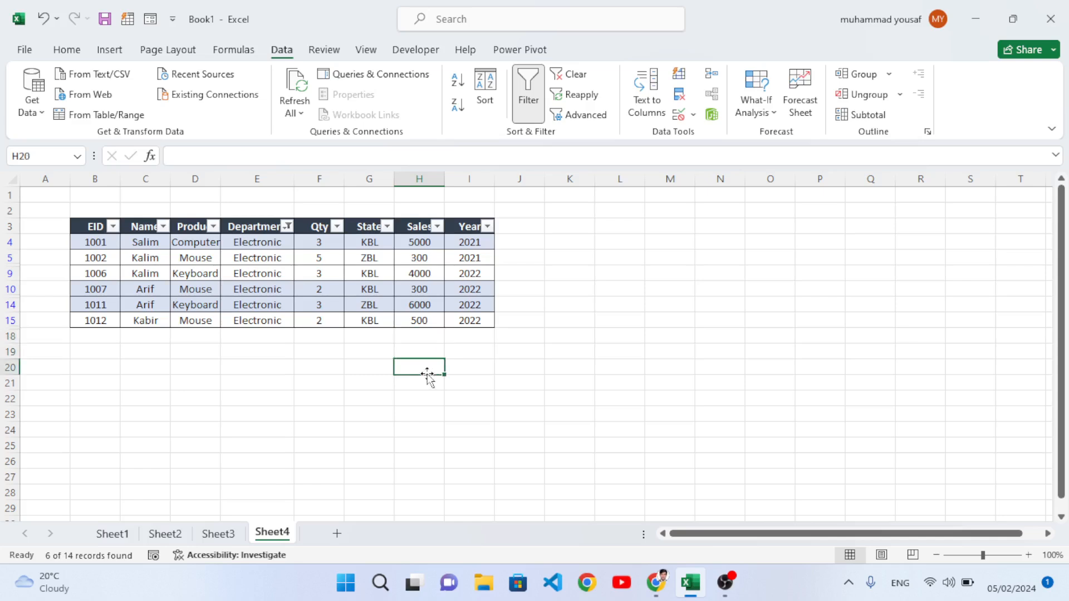
- Reset the Department filter to include all departments again
{"action": "left_click", "coordinate": [288, 227]}
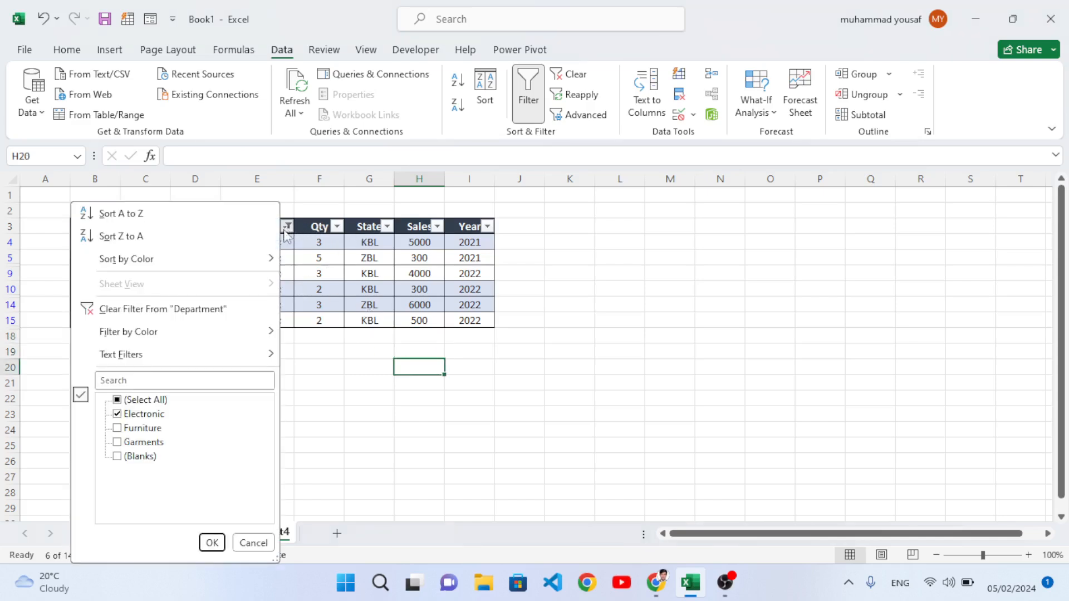
{"action": "left_click", "coordinate": [118, 400]}
{"action": "left_click", "coordinate": [211, 543]}
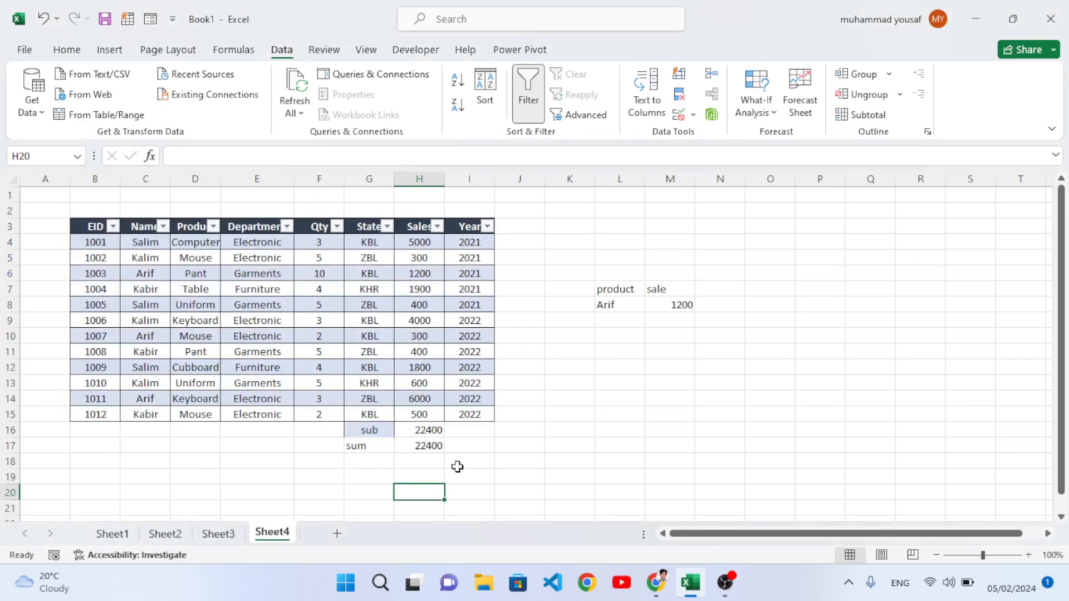
- Apply borders to all cells of the sub and sum block, G16:H17
{"action": "left_click", "coordinate": [385, 446]}
{"action": "left_click_drag", "start_coordinate": [350, 432], "coordinate": [421, 445]}
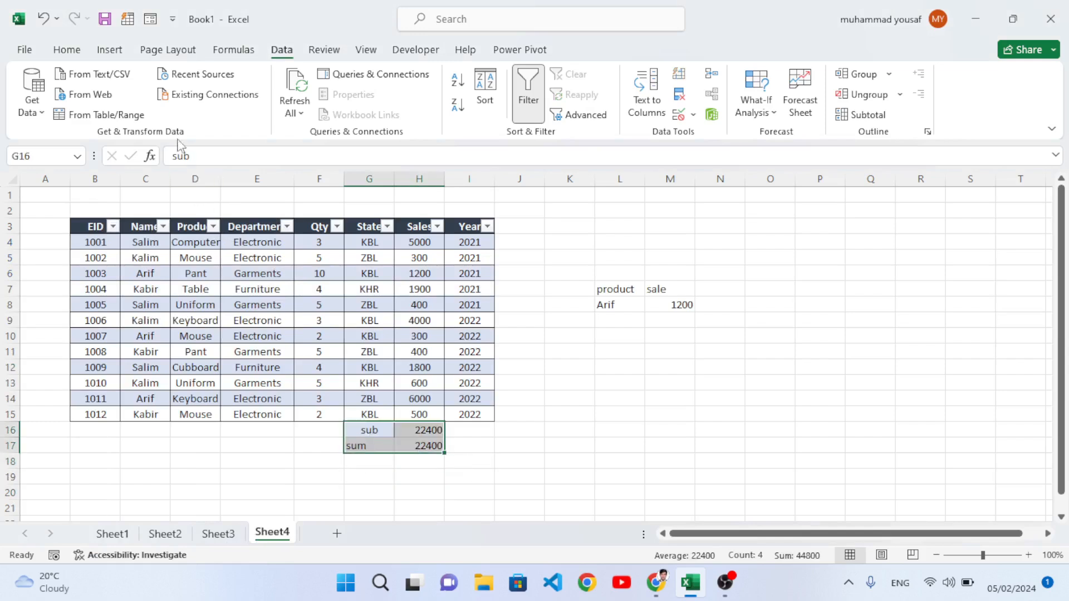
{"action": "left_click", "coordinate": [69, 51]}
{"action": "left_click", "coordinate": [179, 105]}
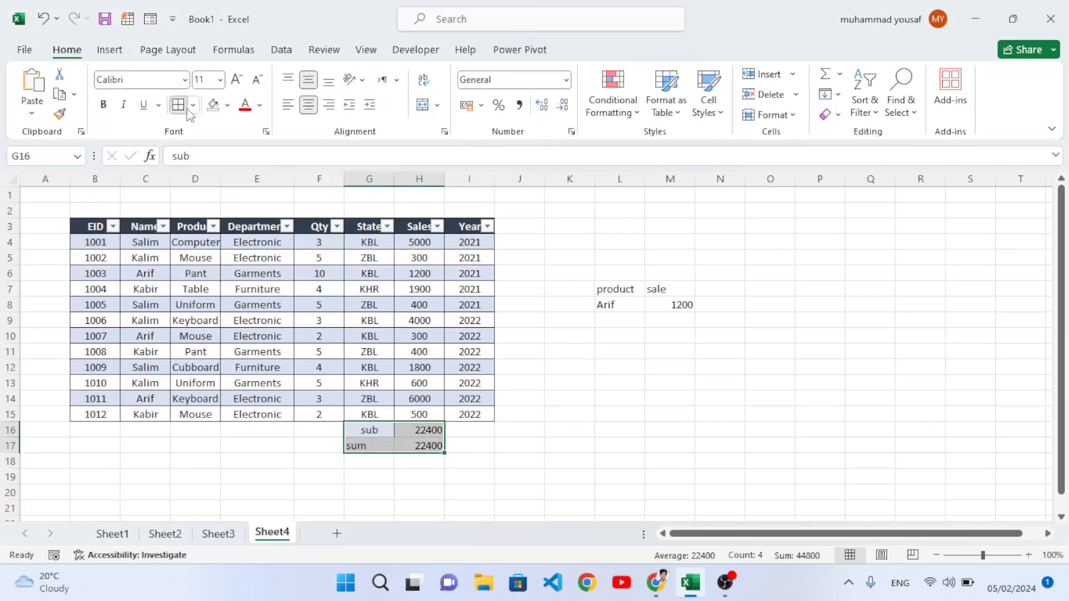
{"action": "left_click", "coordinate": [530, 444]}
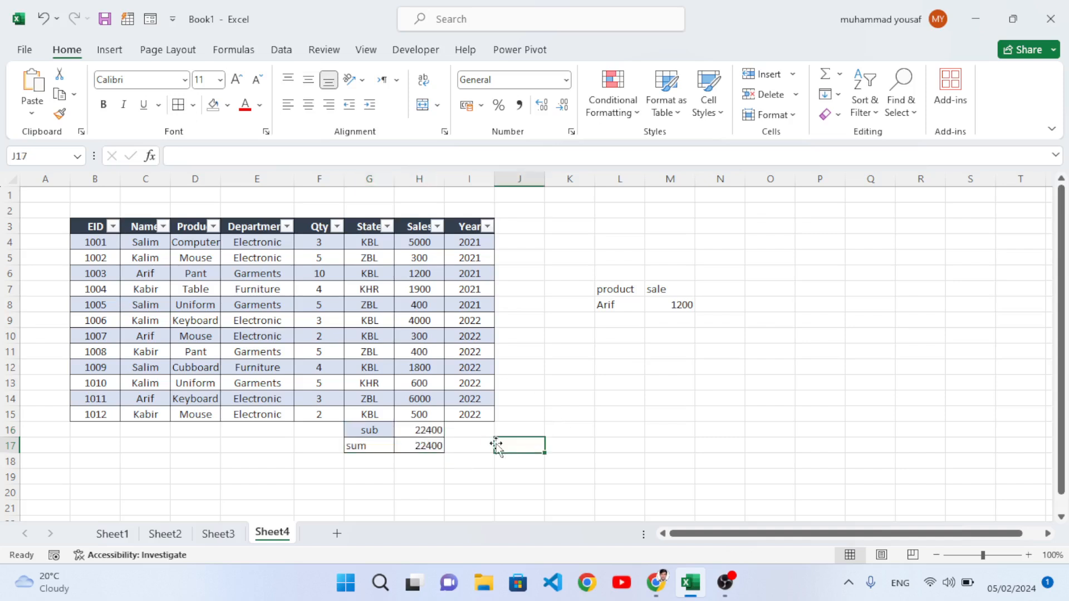
- Filter the Department column to exclude Electronic and Furniture, keeping Garments and blanks
{"action": "left_click", "coordinate": [287, 226]}
{"action": "left_click", "coordinate": [143, 414]}
{"action": "left_click", "coordinate": [144, 428]}
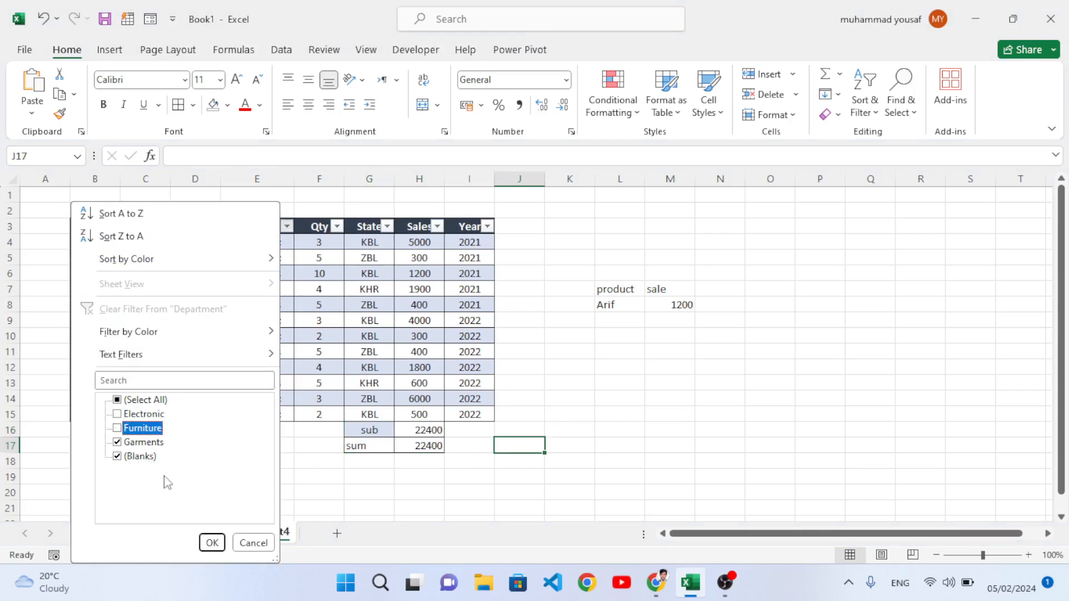
{"action": "left_click", "coordinate": [212, 543]}
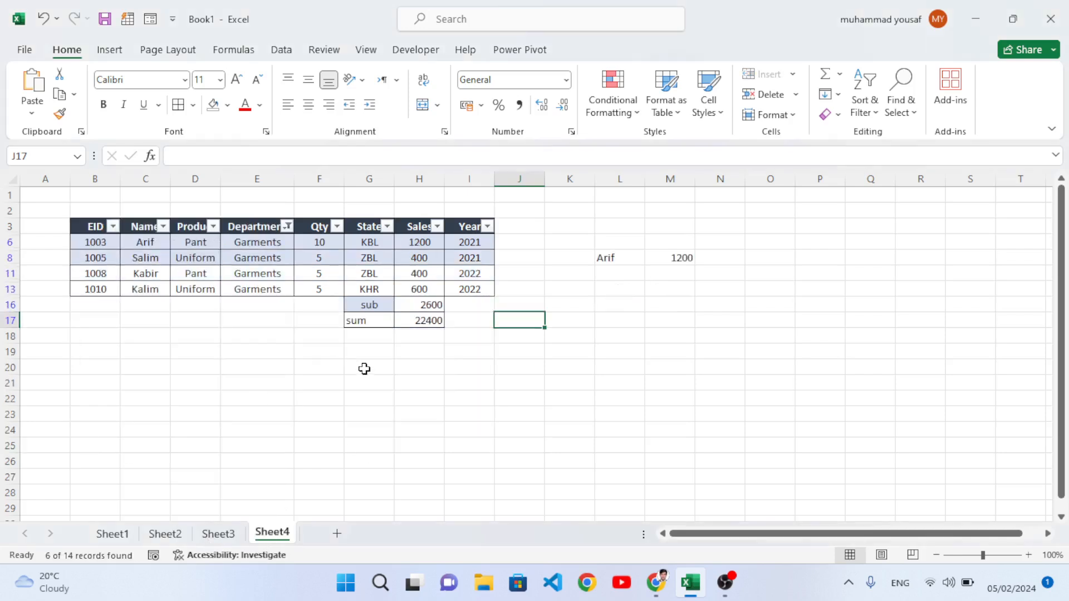
- Compare the SUM in H17 and the SUBTOTAL in H16 with the sum of the visible Garments sales
{"action": "left_click", "coordinate": [422, 322]}
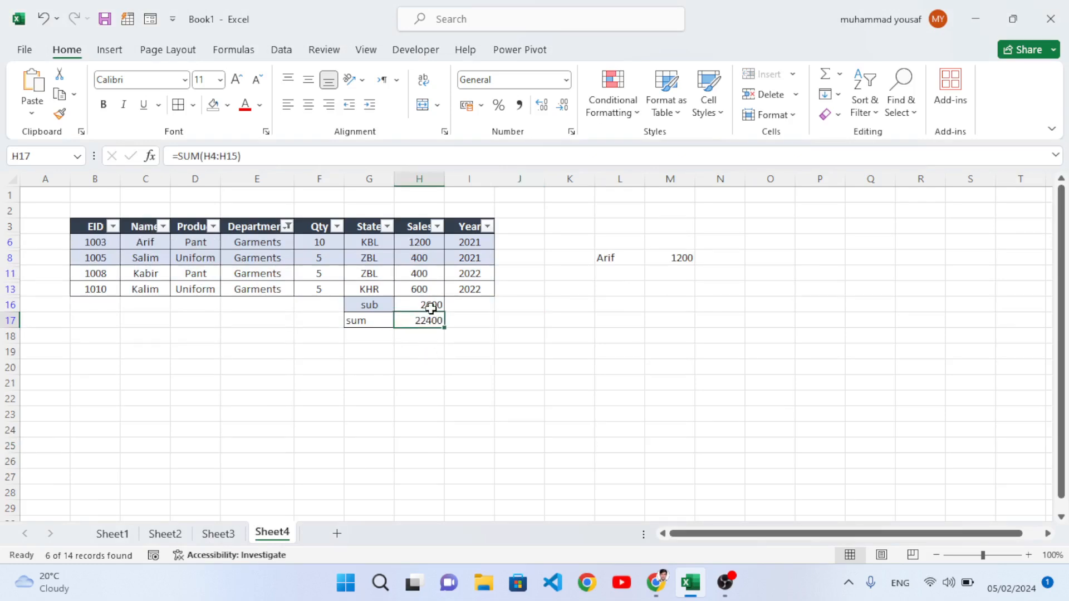
{"action": "left_click", "coordinate": [418, 308]}
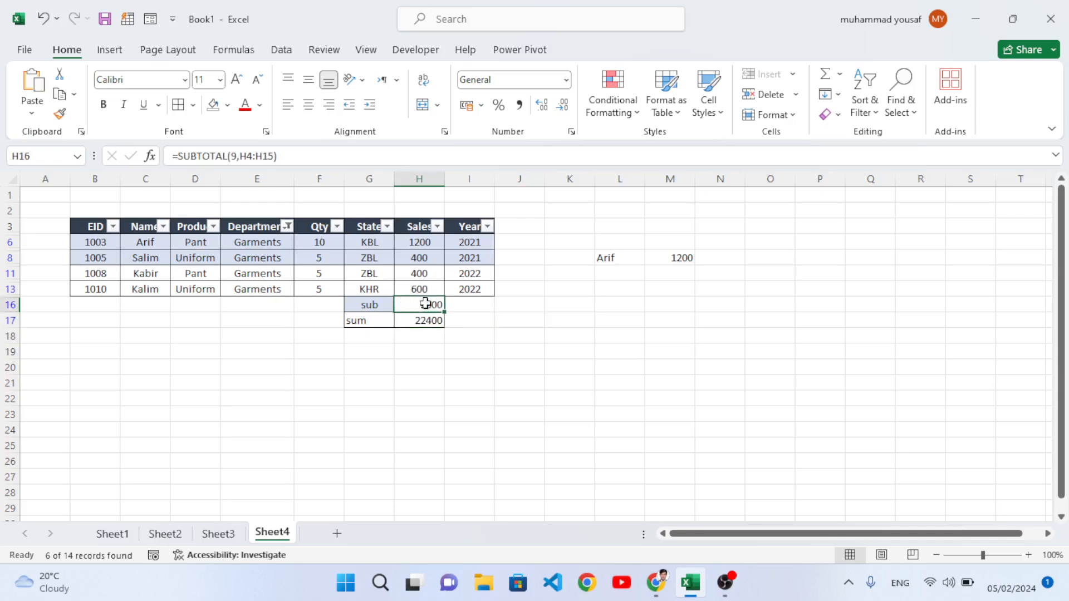
{"action": "left_click_drag", "start_coordinate": [409, 248], "coordinate": [415, 289]}
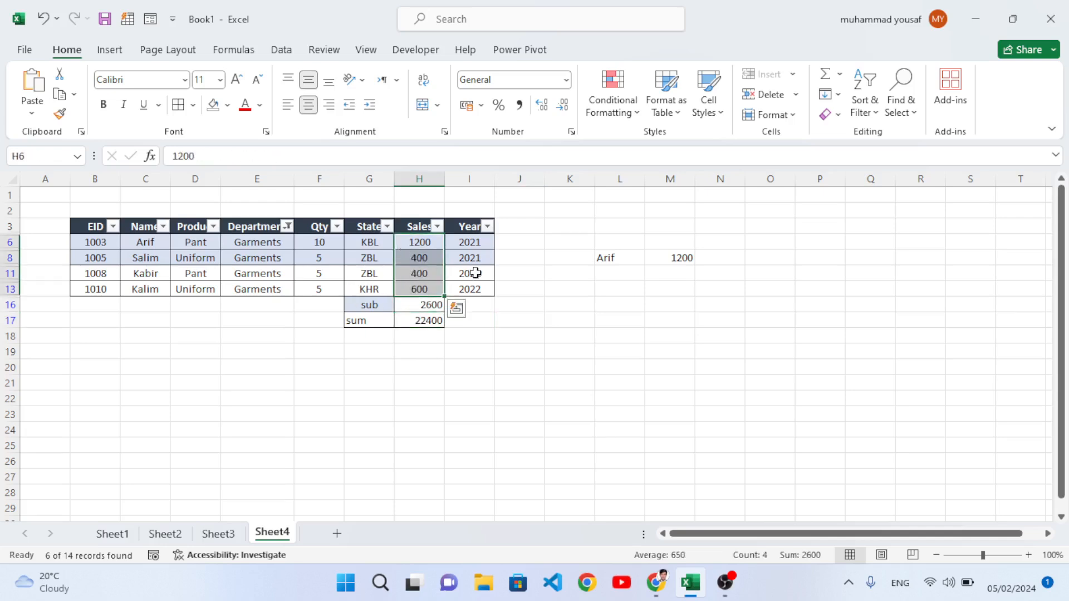
{"action": "left_click", "coordinate": [419, 272]}
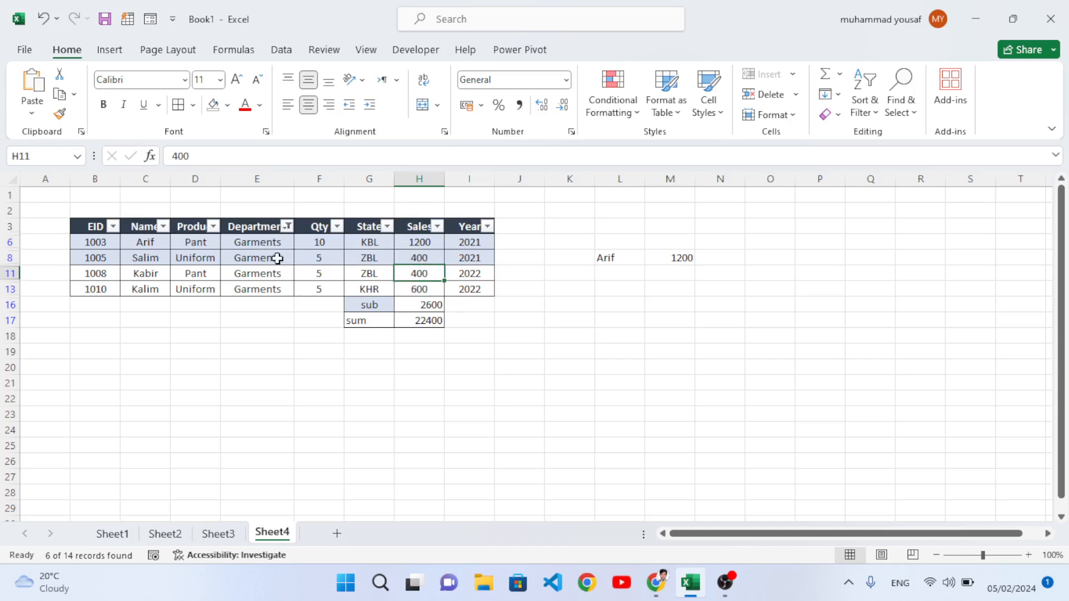
{"action": "left_click_drag", "start_coordinate": [419, 238], "coordinate": [421, 290]}
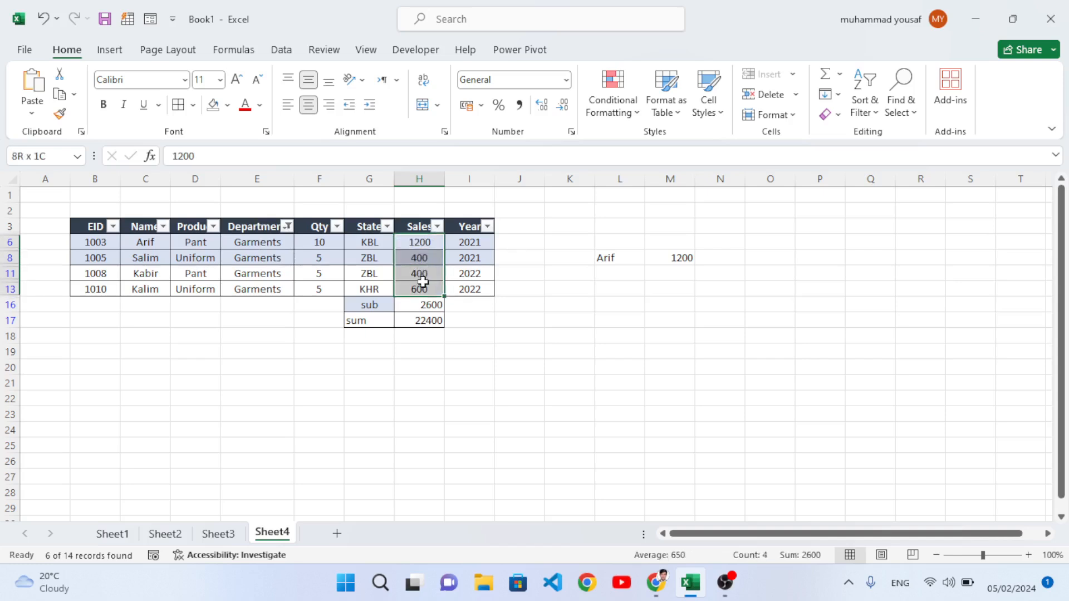
{"action": "left_click", "coordinate": [413, 244]}
{"action": "left_click_drag", "start_coordinate": [412, 244], "coordinate": [421, 289]}
{"action": "left_click", "coordinate": [489, 318]}
{"action": "left_click", "coordinate": [419, 319]}
{"action": "left_click", "coordinate": [420, 305]}
- On Sheet1, enter =LEFT(K15,3) in K18 to extract the first three characters of the last student's name
{"action": "left_click", "coordinate": [113, 533]}
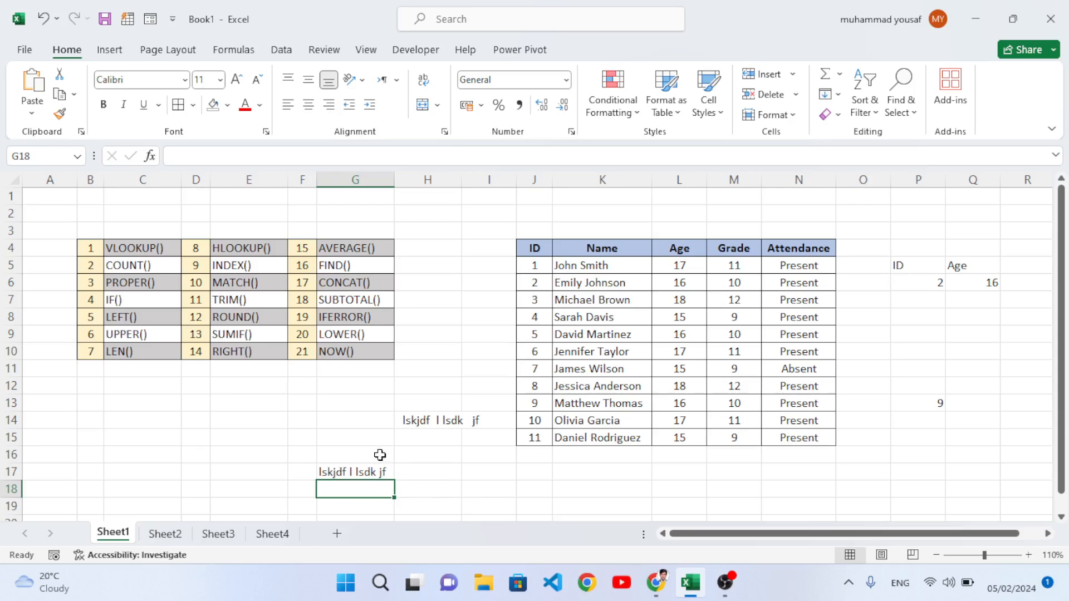
{"action": "left_click", "coordinate": [578, 441]}
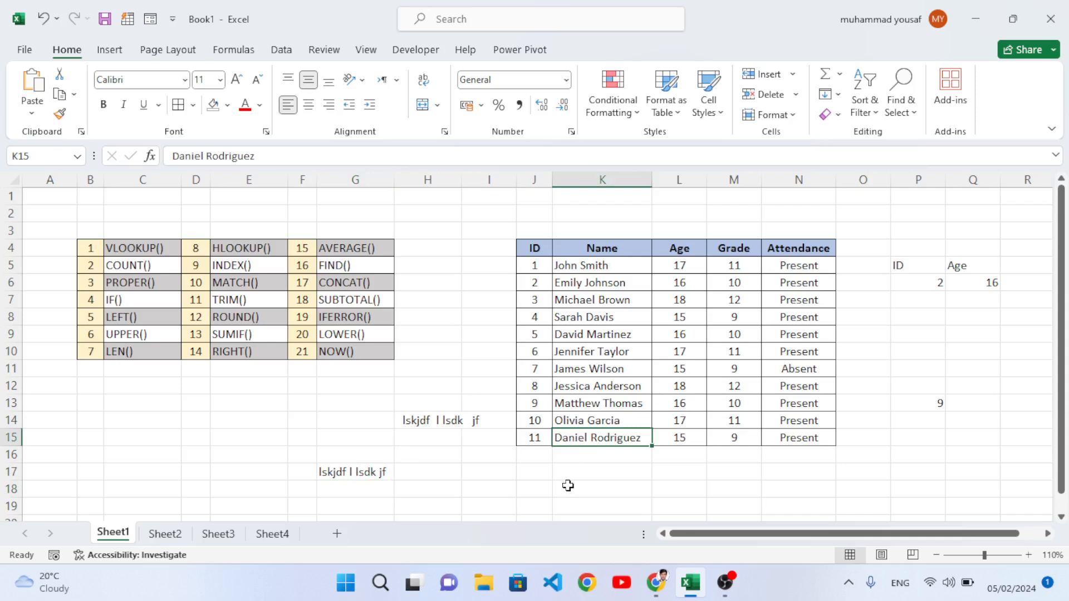
{"action": "left_click", "coordinate": [568, 486]}
{"action": "type", "text": "=lef"}
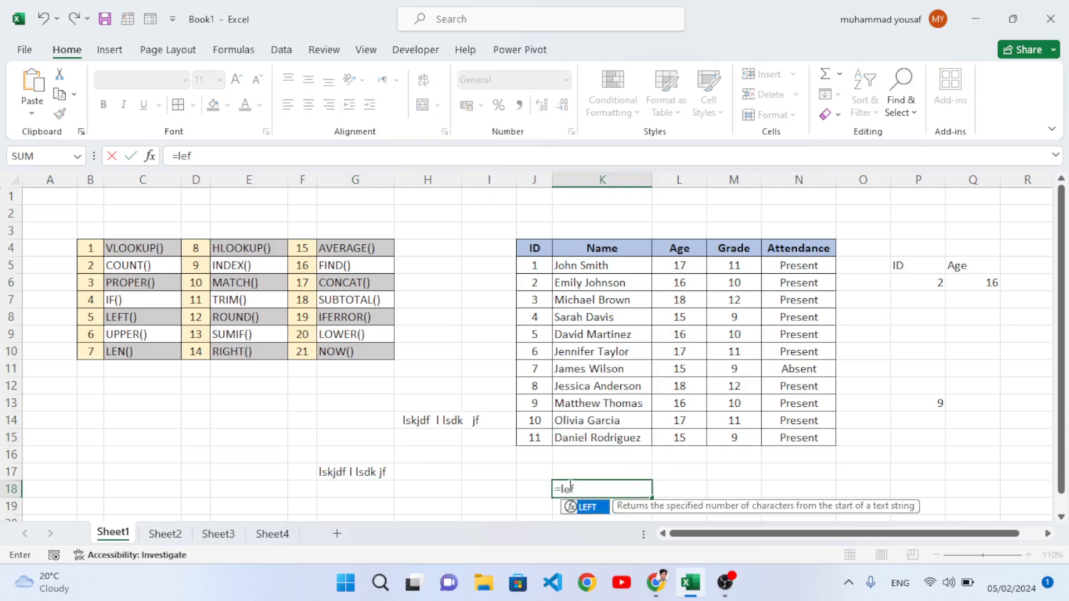
{"action": "type", "text": "t("}
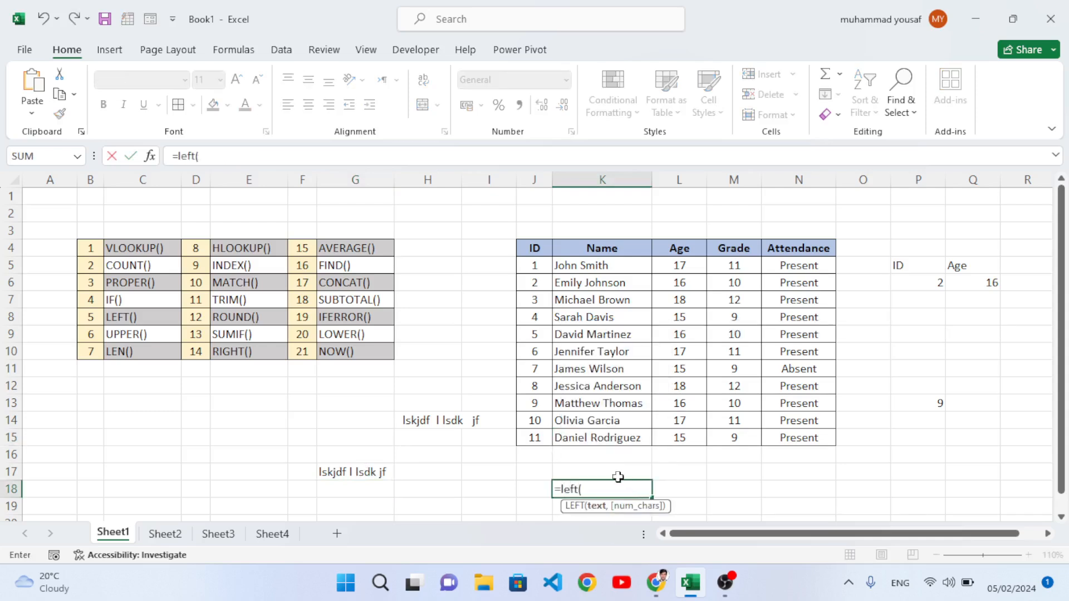
{"action": "left_click", "coordinate": [590, 439]}
{"action": "type", "text": ",3"}
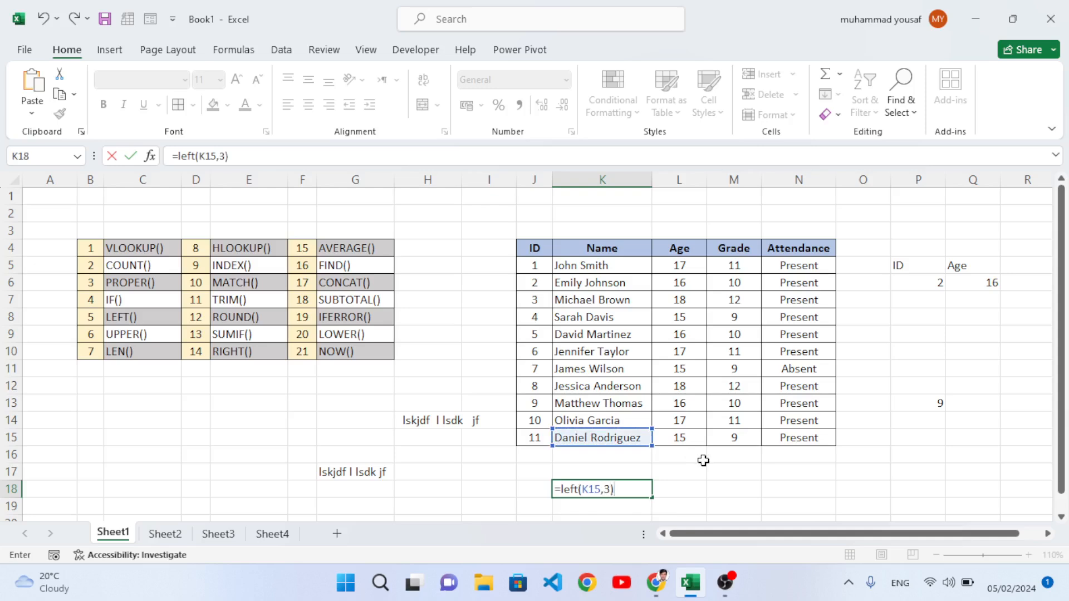
{"action": "key", "text": "ctrl+Return"}
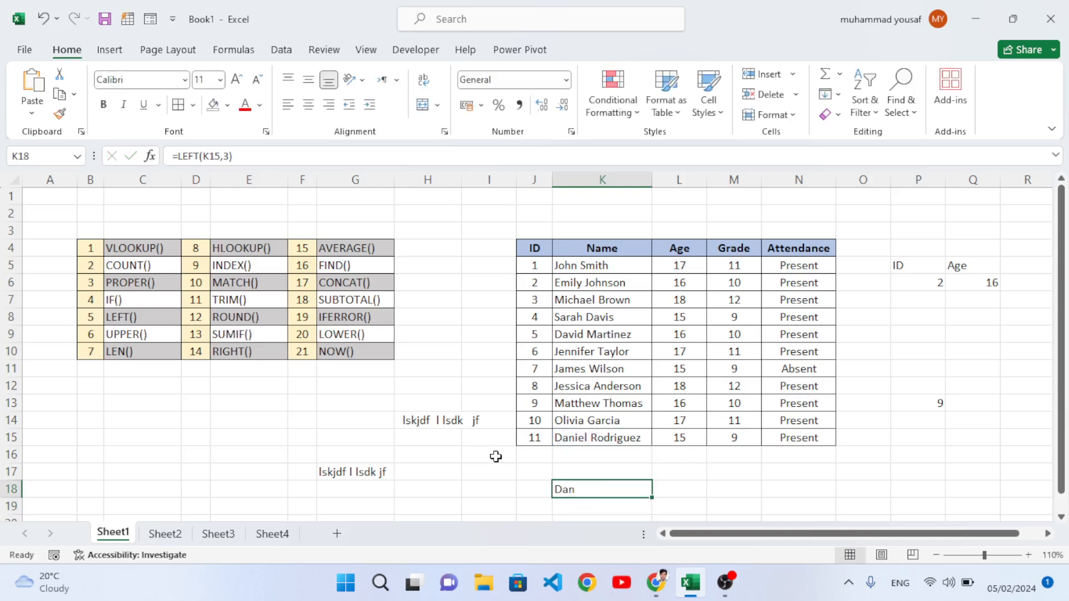
- Try the ROUND function in M18 with the formula =ROUND(0,1)
{"action": "left_click", "coordinate": [712, 484]}
{"action": "type", "text": "="}
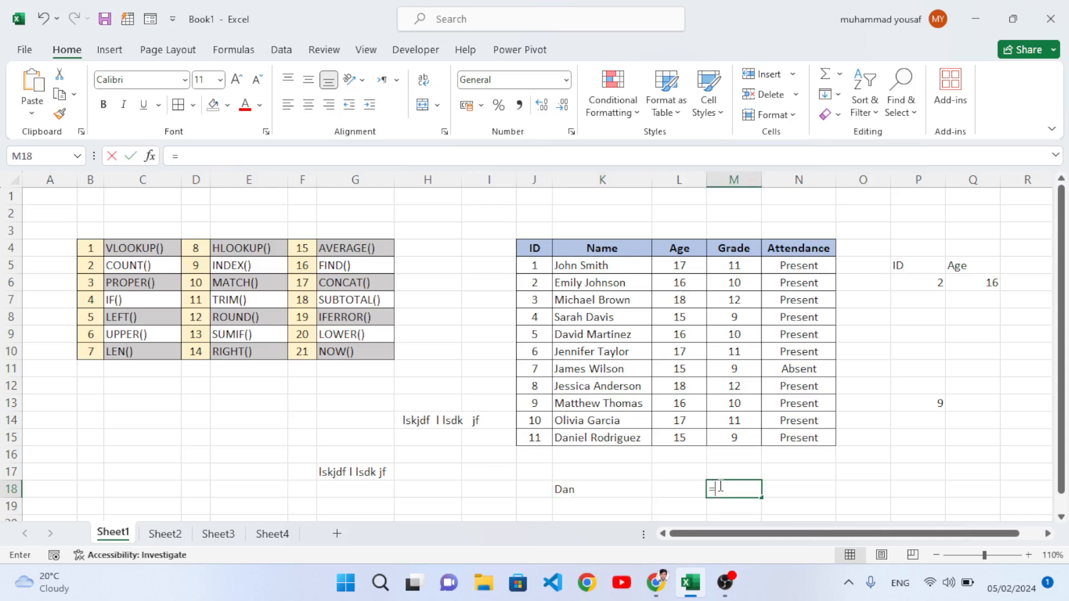
{"action": "type", "text": "round("}
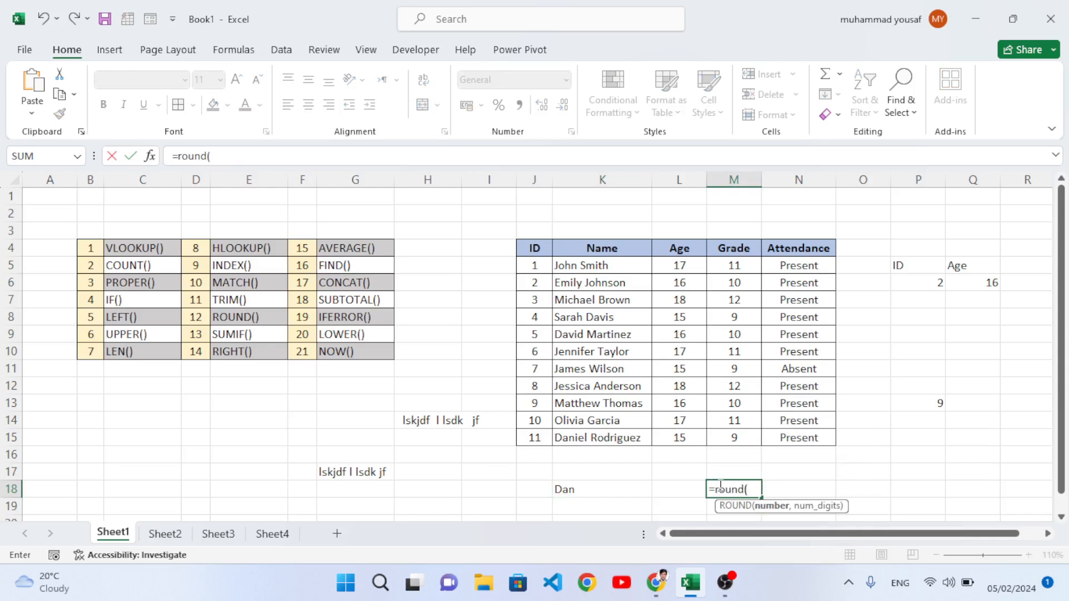
{"action": "type", "text": ")"}
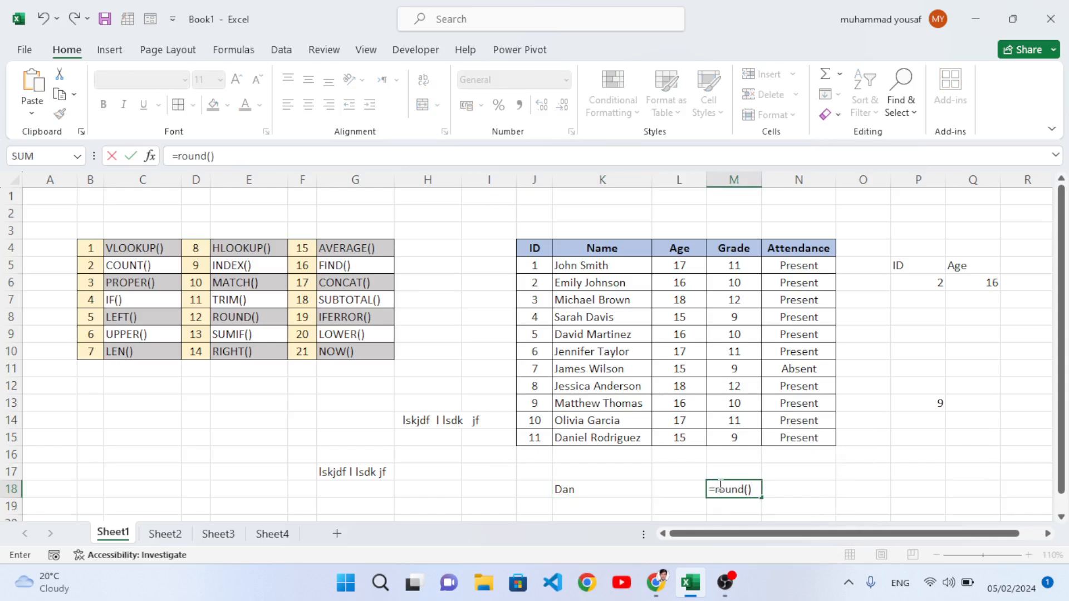
{"action": "key", "text": "Return"}
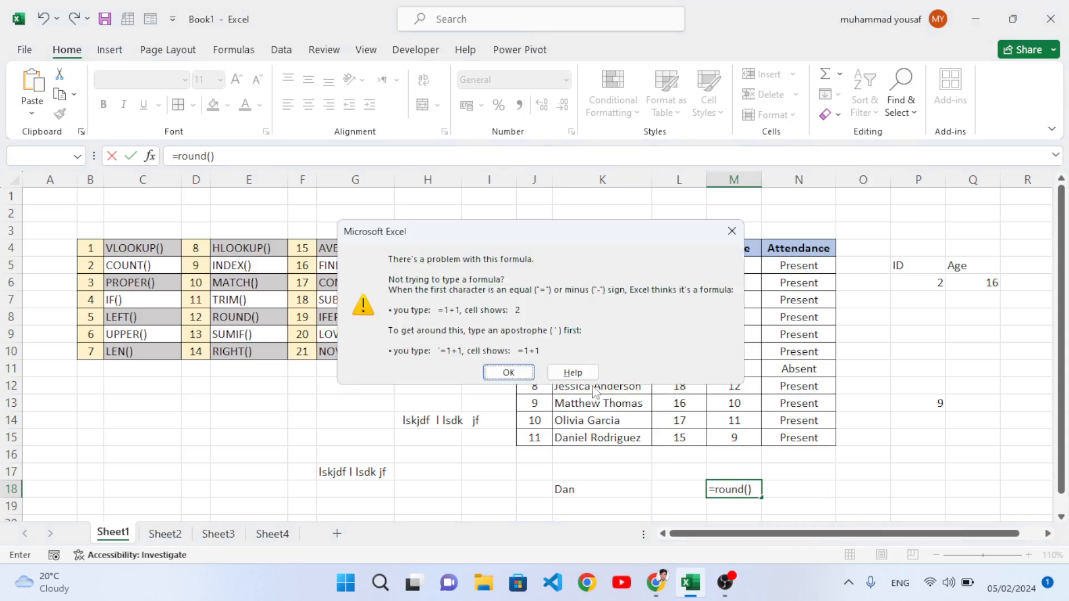
{"action": "left_click", "coordinate": [509, 372]}
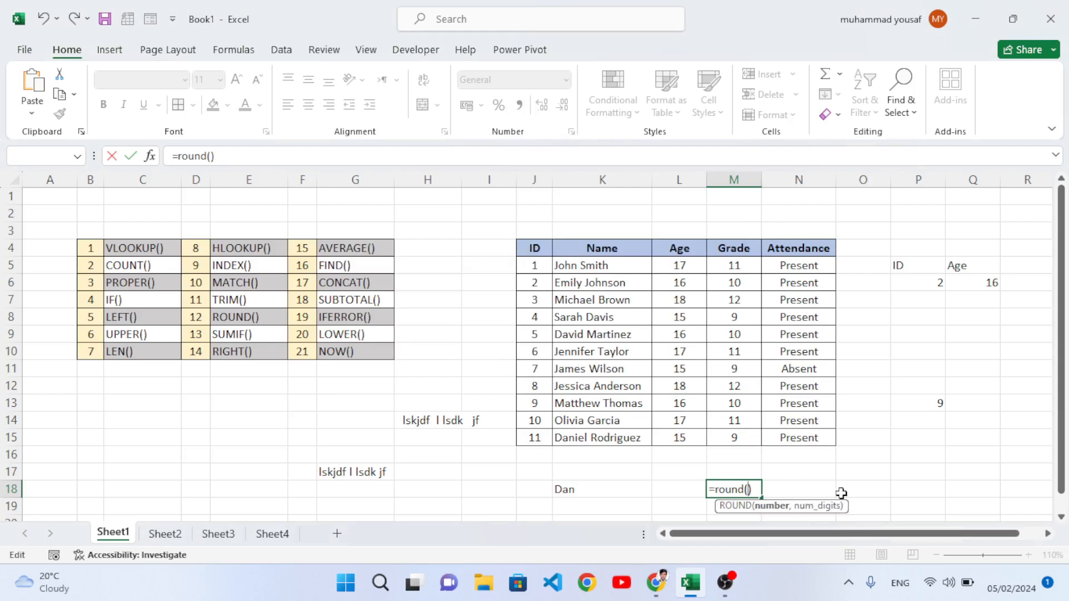
{"action": "type", "text": "0,1"}
{"action": "key", "text": "Return"}
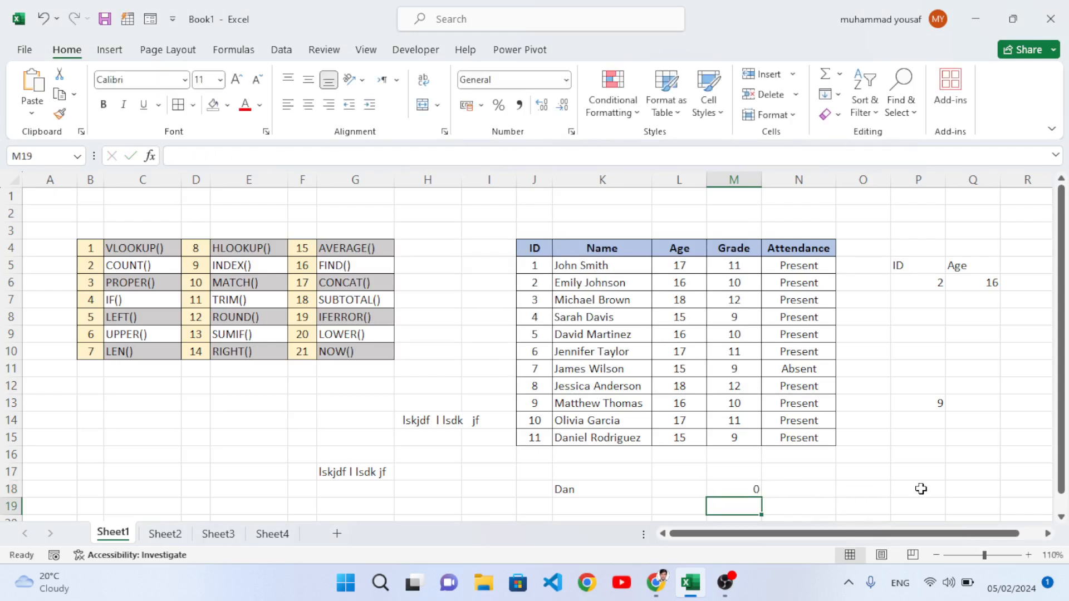
- Try =ROUND(3,10) in M18 in place of the existing formula, and clear the cell
{"action": "left_click", "coordinate": [747, 489]}
{"action": "key", "text": "F2"}
{"action": "key", "text": "Escape"}
{"action": "type", "text": "=round"}
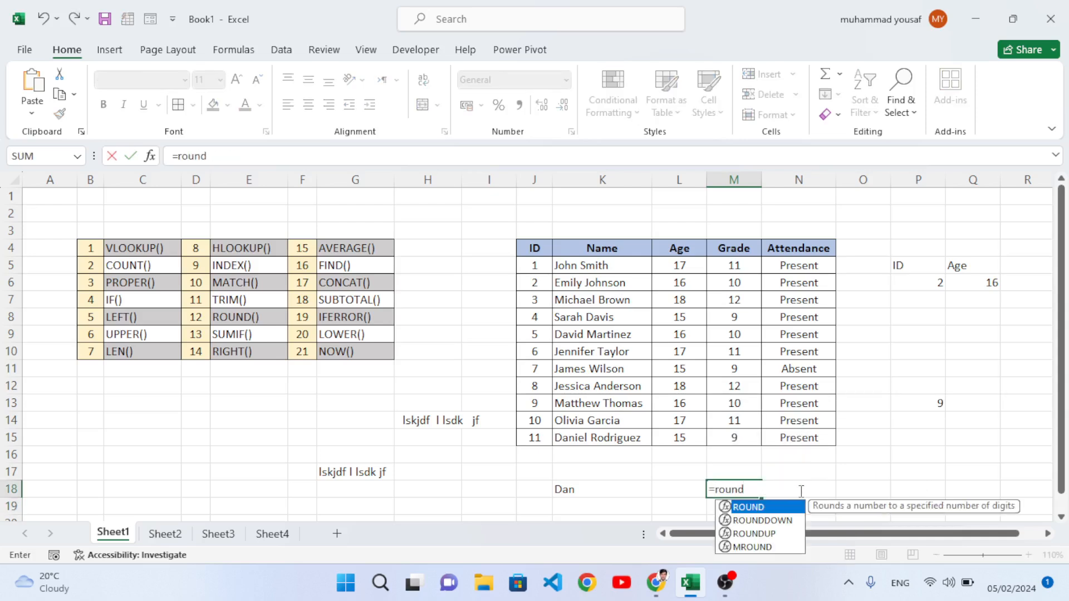
{"action": "type", "text": "(3,10"}
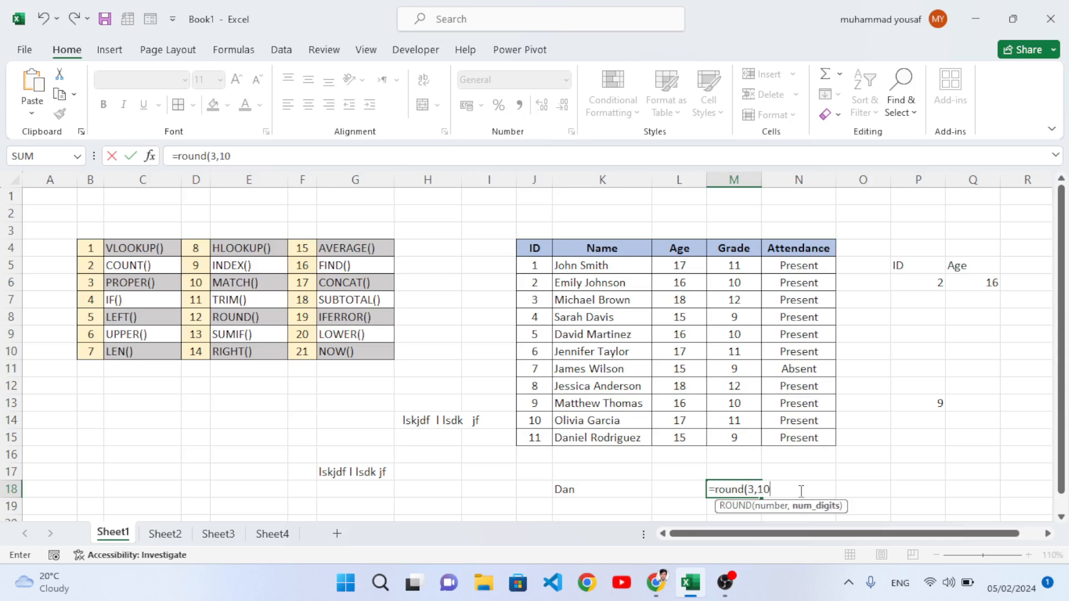
{"action": "type", "text": ")"}
{"action": "key", "text": "Return"}
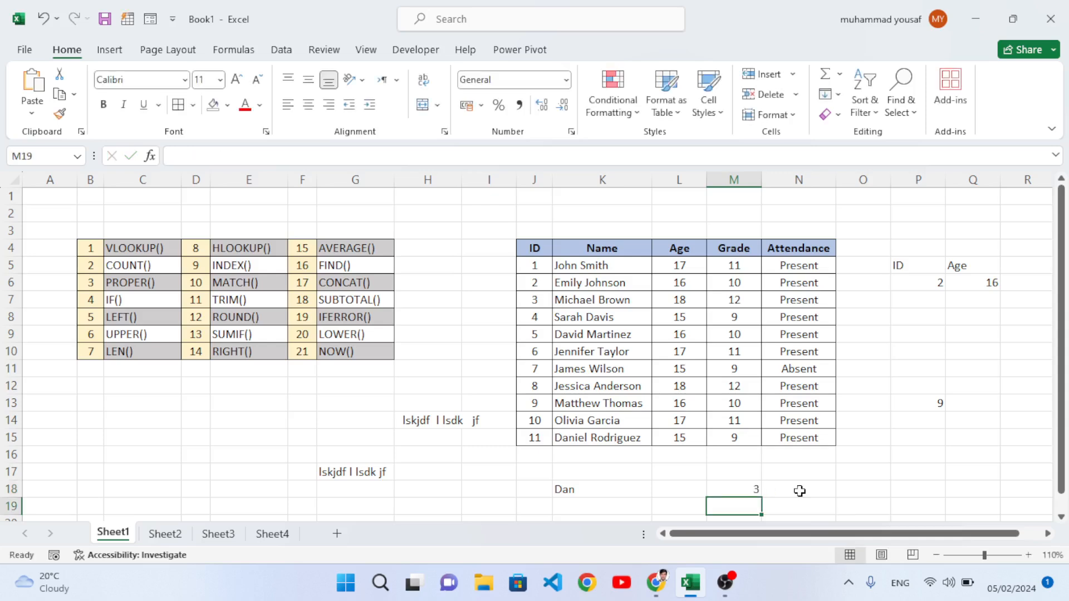
{"action": "left_click", "coordinate": [748, 488]}
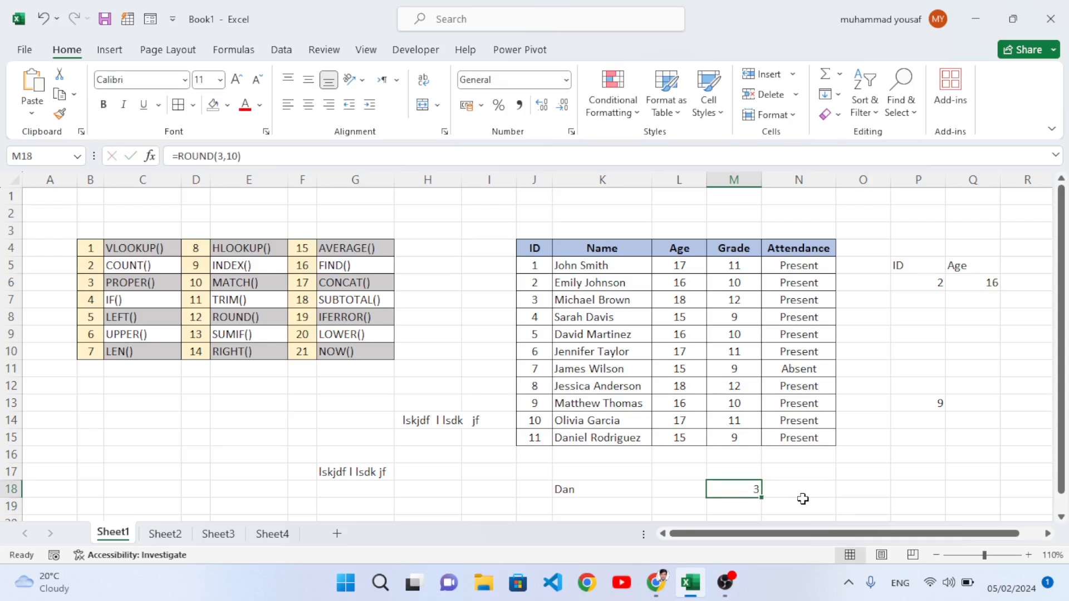
{"action": "key", "text": "Delete"}
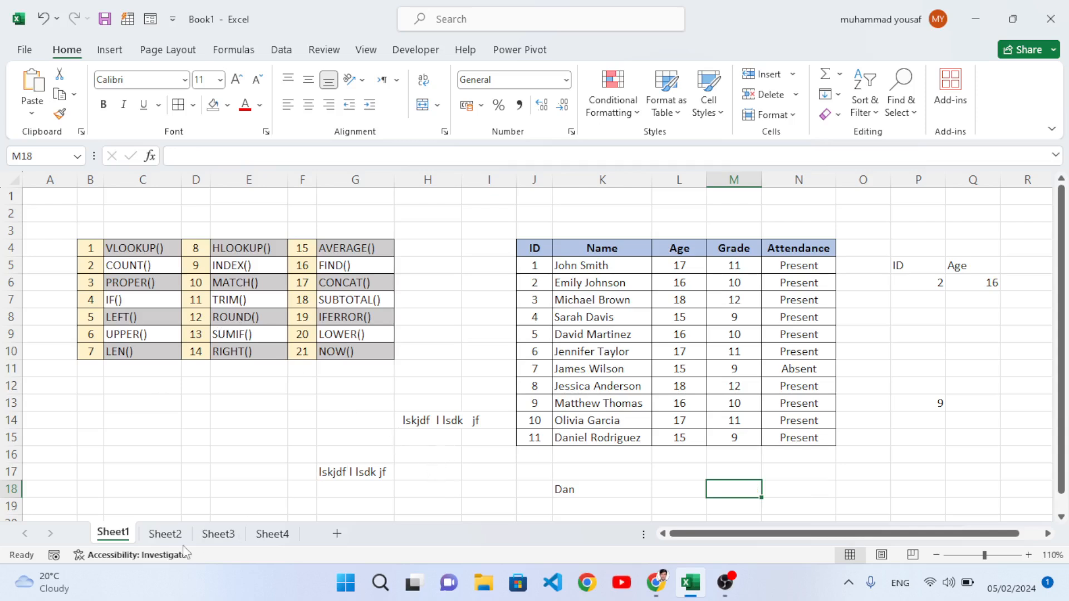
- On Sheet3, enter =ROUND(H5,2) in H10 to round the first student's average to two decimals, and compare it with H5
{"action": "left_click", "coordinate": [219, 535]}
{"action": "left_click", "coordinate": [450, 257]}
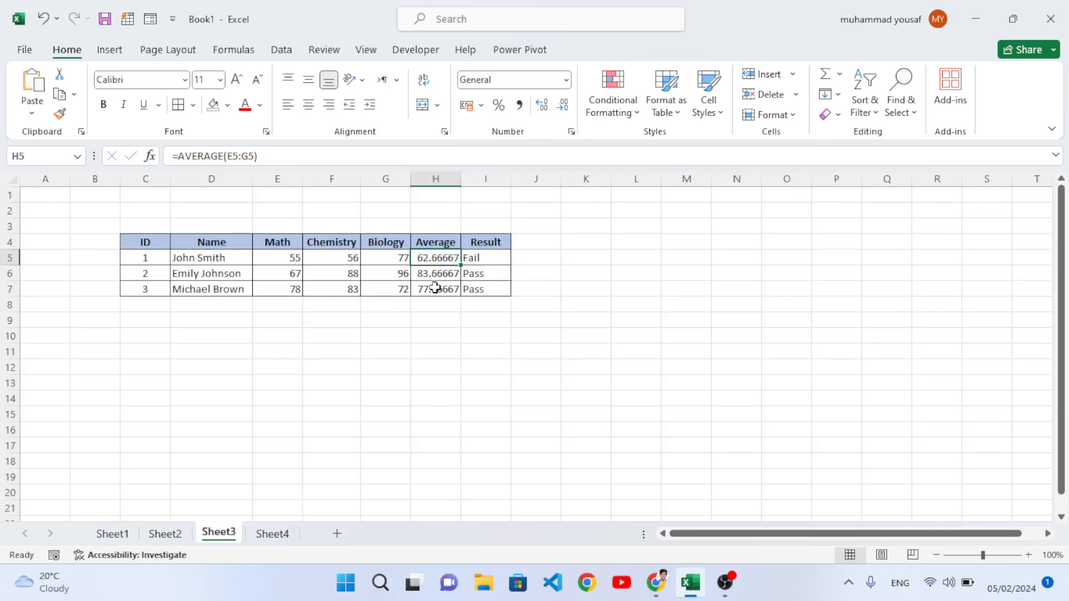
{"action": "left_click", "coordinate": [440, 337]}
{"action": "type", "text": "="}
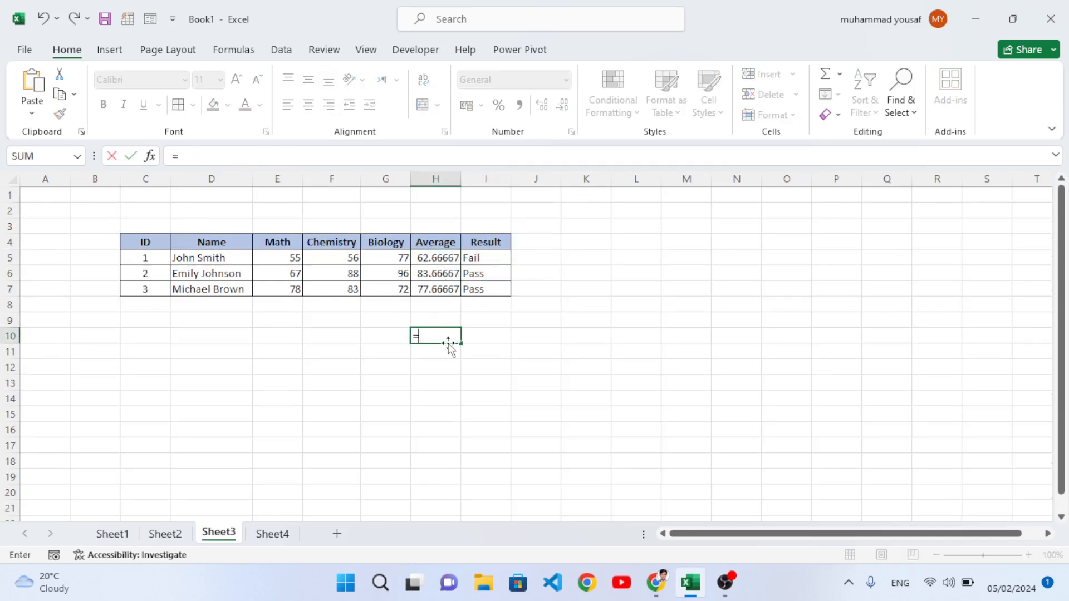
{"action": "type", "text": "round("}
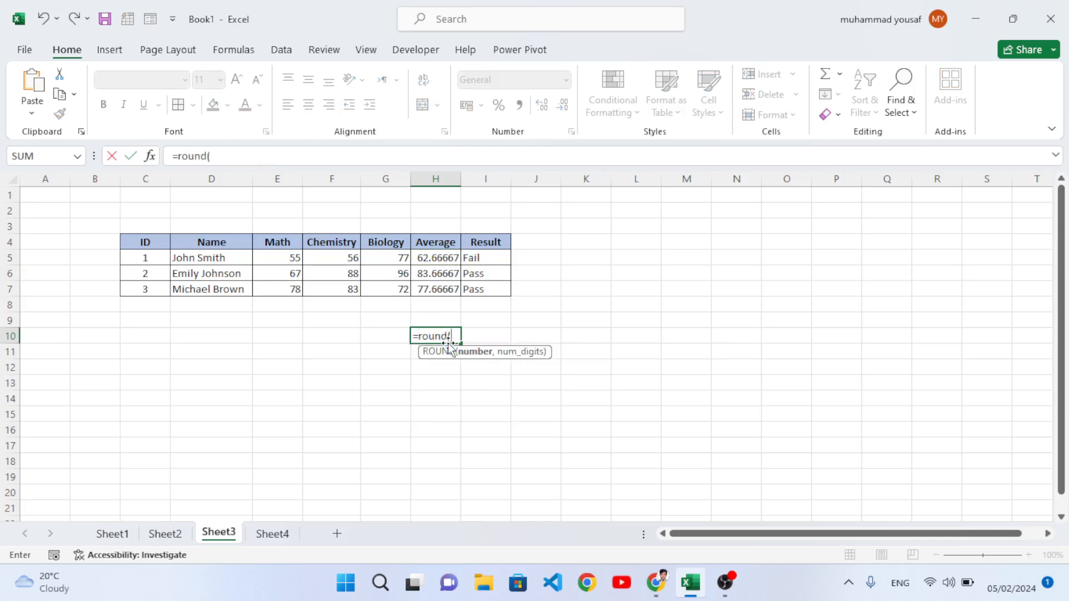
{"action": "left_click", "coordinate": [435, 263]}
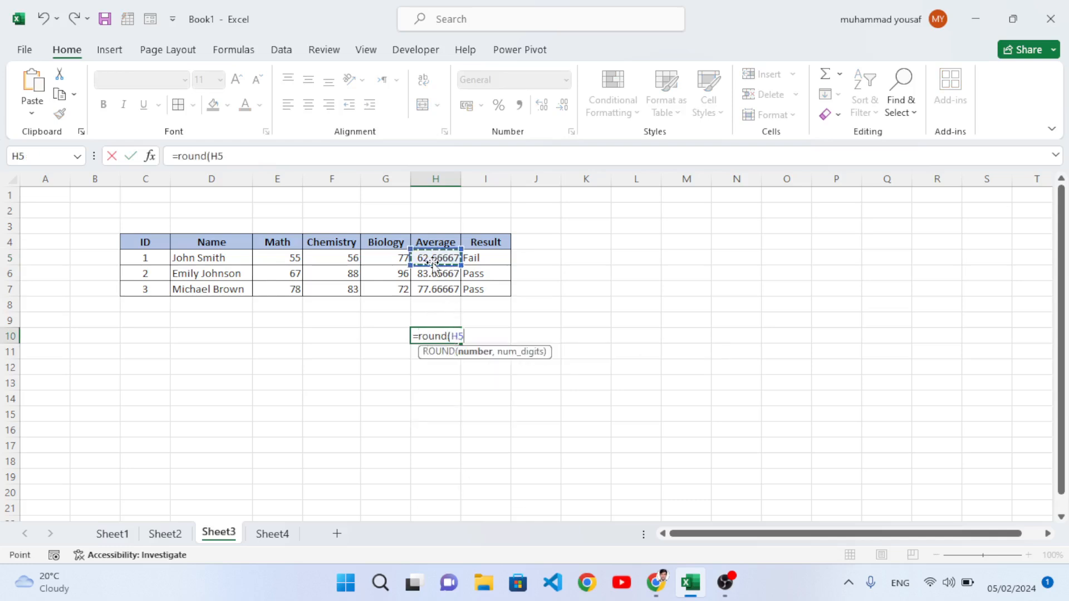
{"action": "type", "text": ",2"}
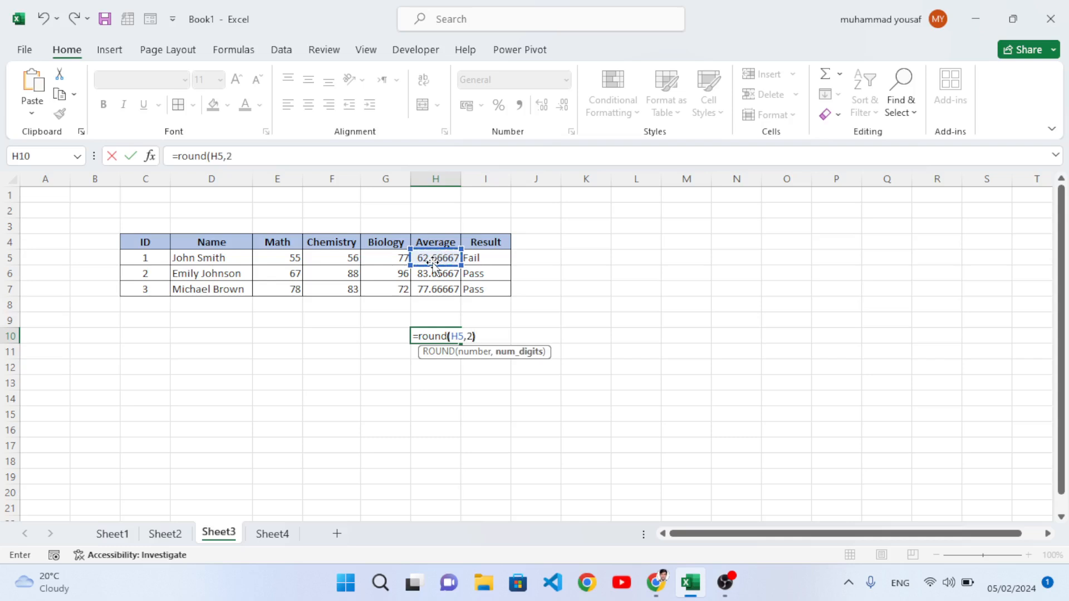
{"action": "key", "text": "Return"}
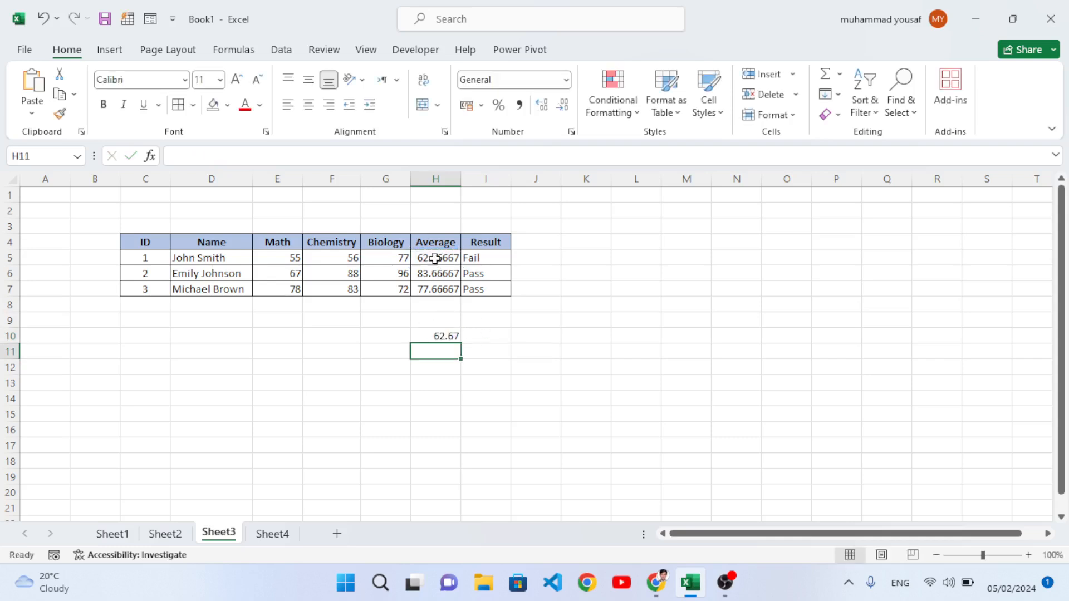
{"action": "left_click", "coordinate": [433, 252]}
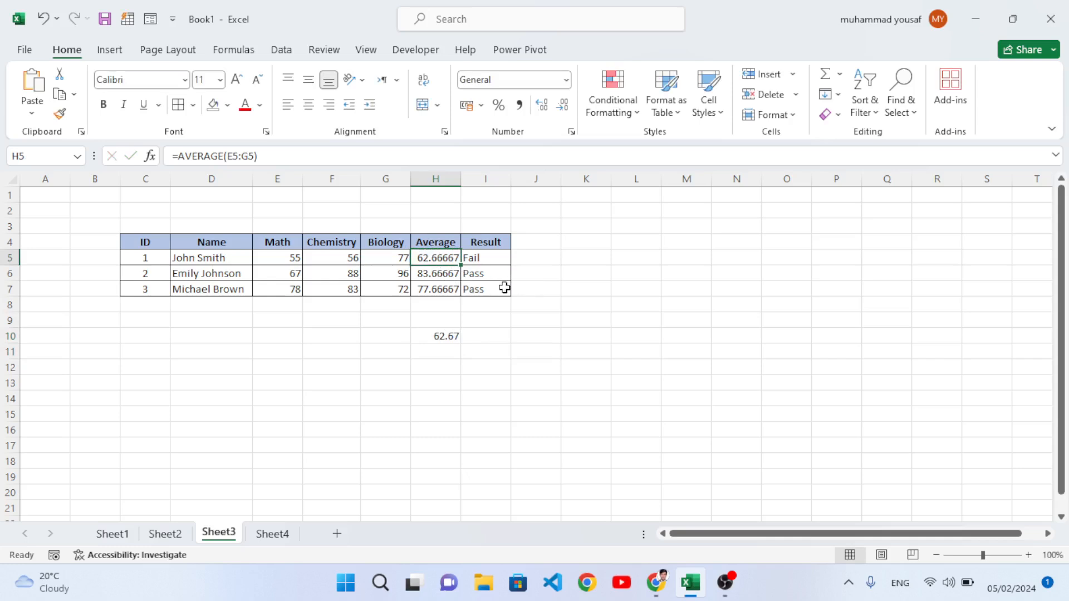
{"action": "left_click", "coordinate": [428, 335]}
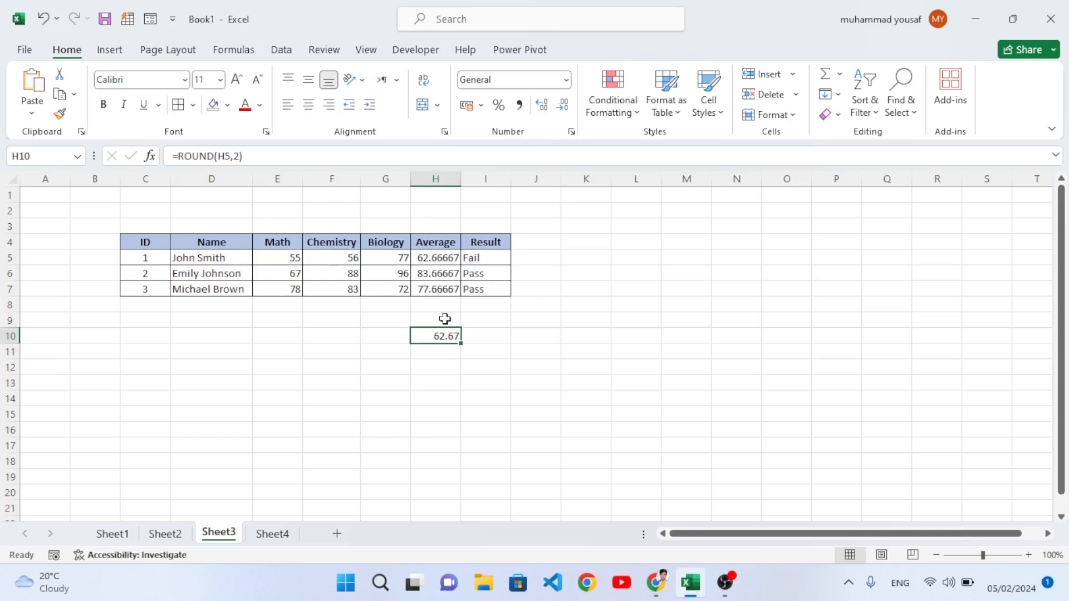
- Enter the division formula =10/0 in L10 of Sheet3
{"action": "left_click", "coordinate": [113, 534]}
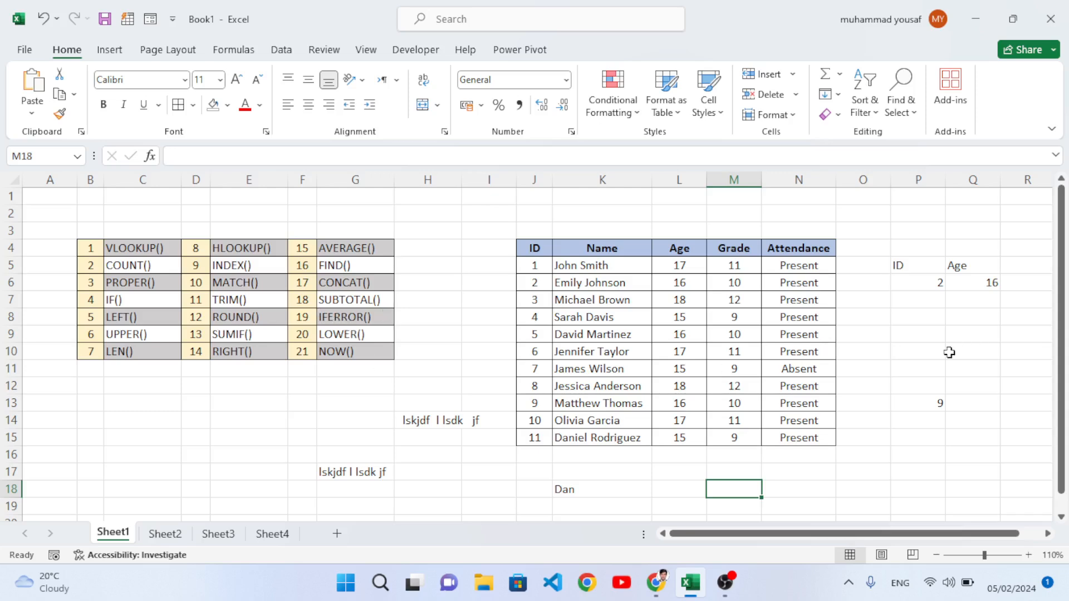
{"action": "left_click", "coordinate": [220, 535]}
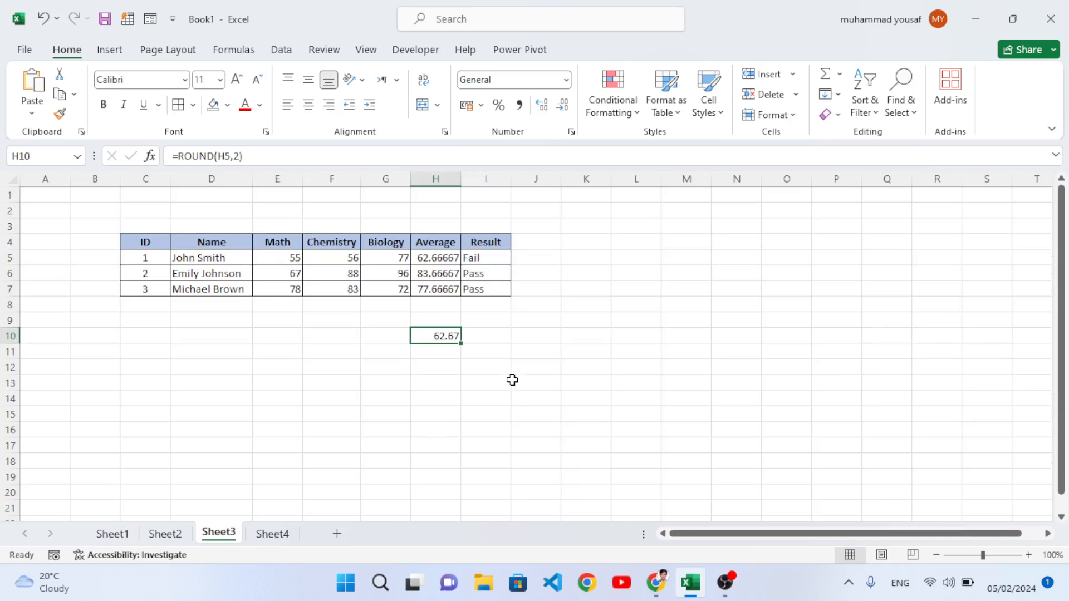
{"action": "left_click", "coordinate": [638, 333]}
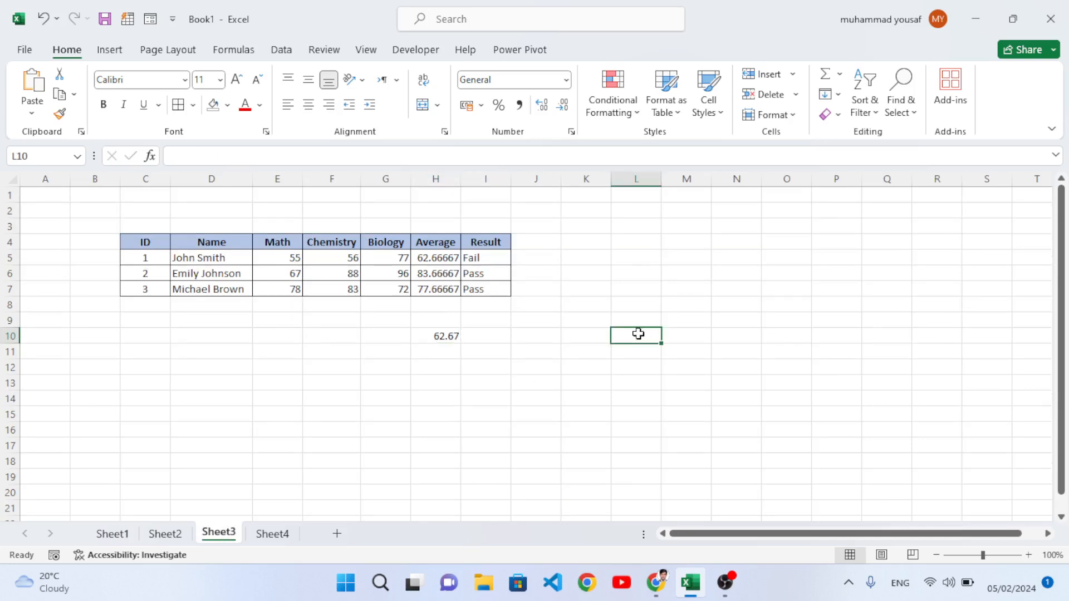
{"action": "type", "text": "=10/0"}
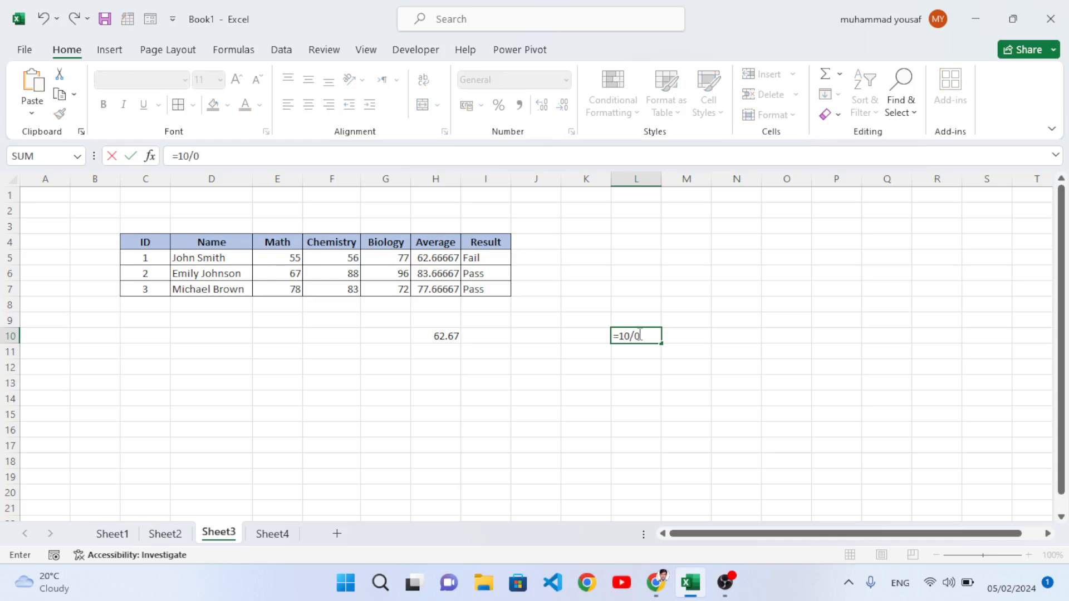
{"action": "key", "text": "Return"}
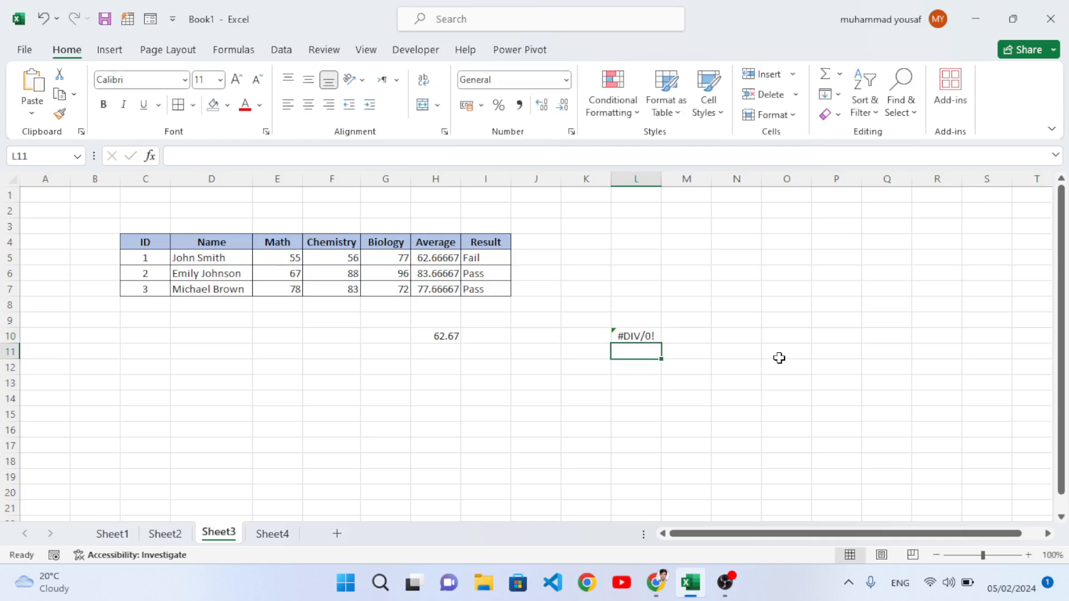
- Enter =IFERROR(L10, "Error") in N10 to return the text Error when the division in L10 fails
{"action": "left_click_drag", "start_coordinate": [374, 259], "coordinate": [384, 303]}
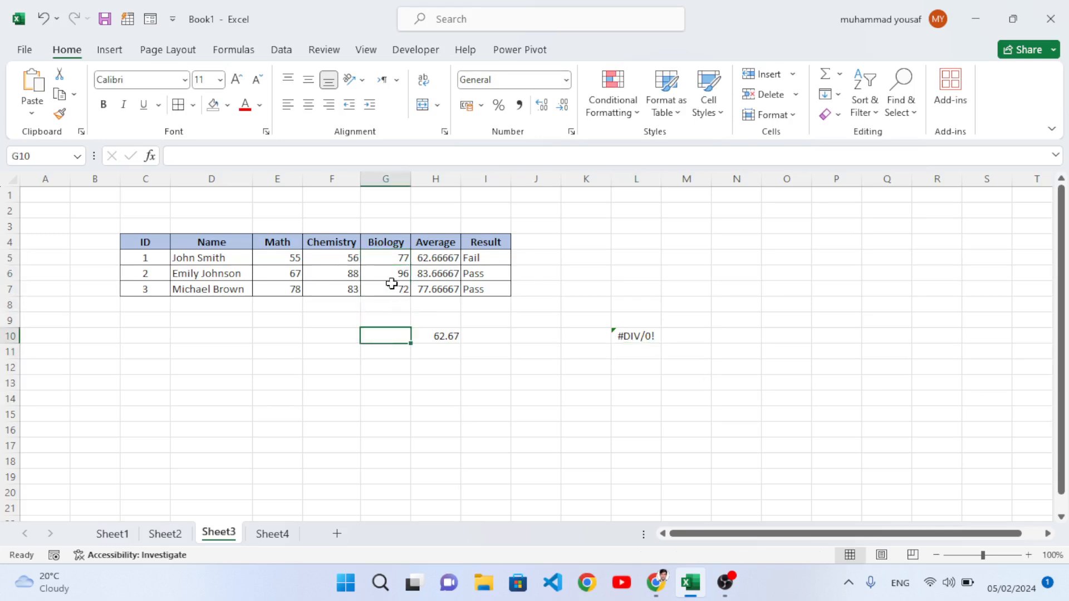
{"action": "left_click_drag", "start_coordinate": [388, 260], "coordinate": [393, 276]}
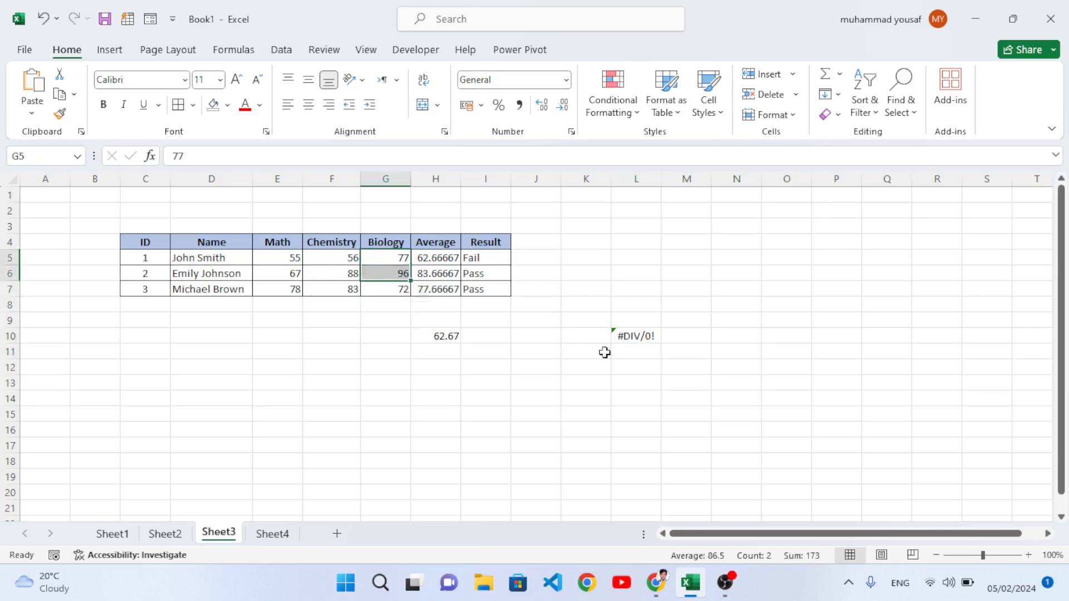
{"action": "left_click", "coordinate": [729, 336]}
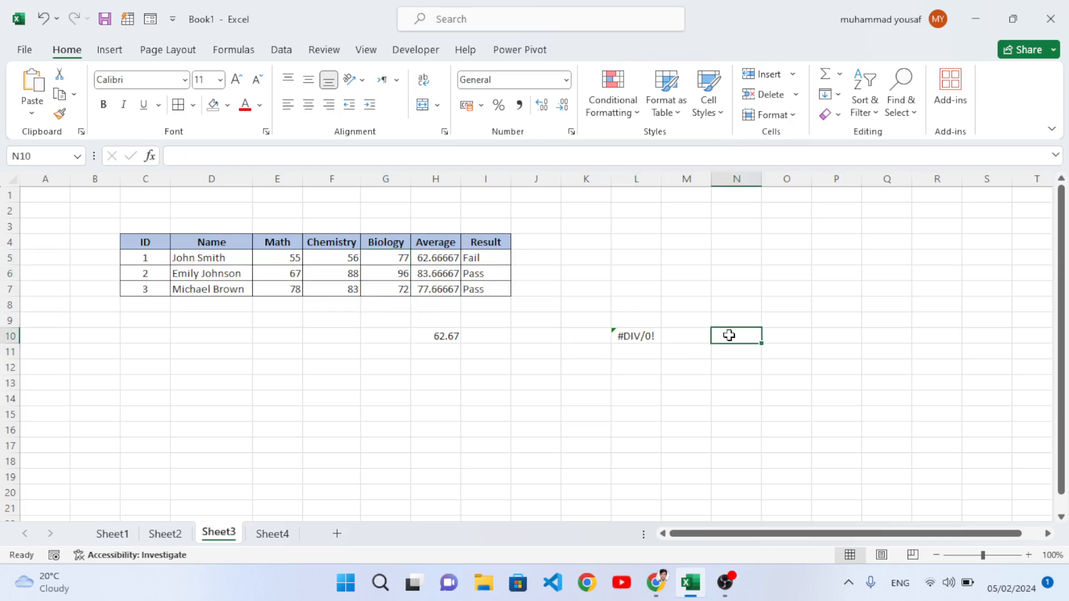
{"action": "type", "text": "=if"}
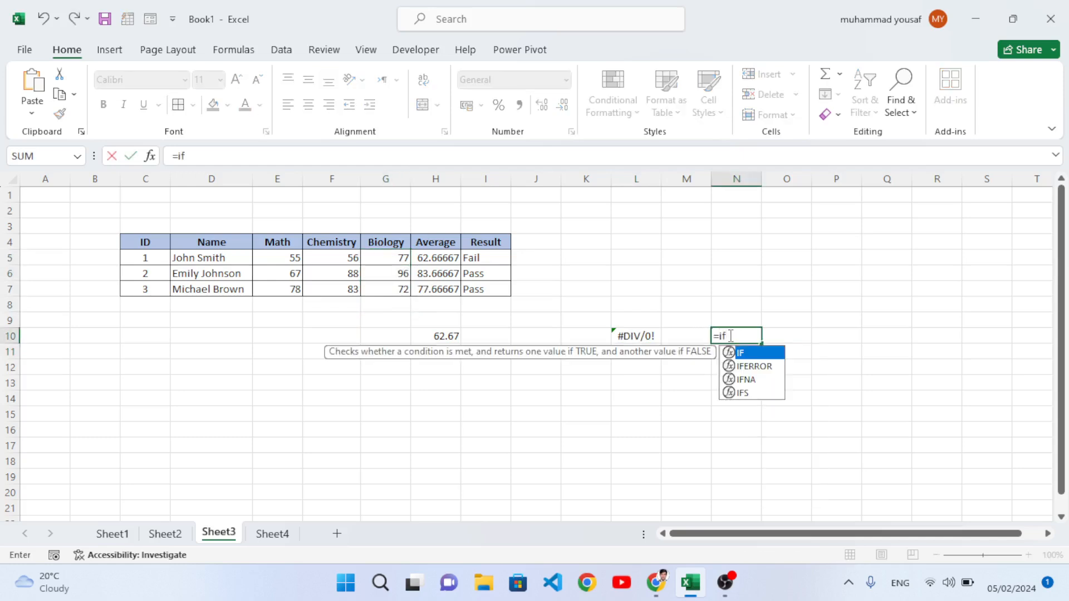
{"action": "type", "text": "err"}
{"action": "key", "text": "Tab"}
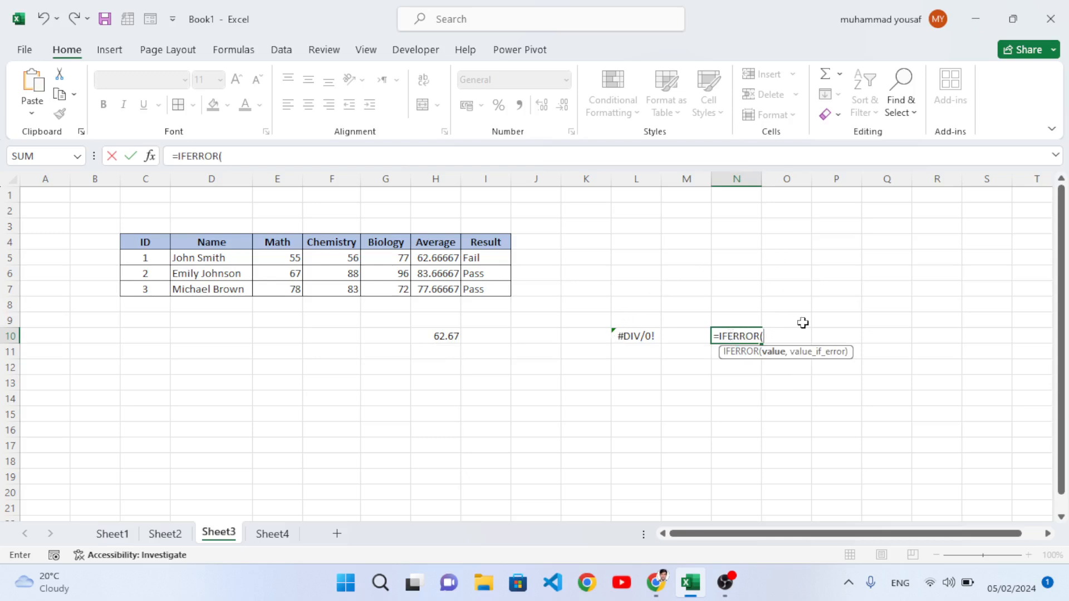
{"action": "left_click", "coordinate": [635, 337]}
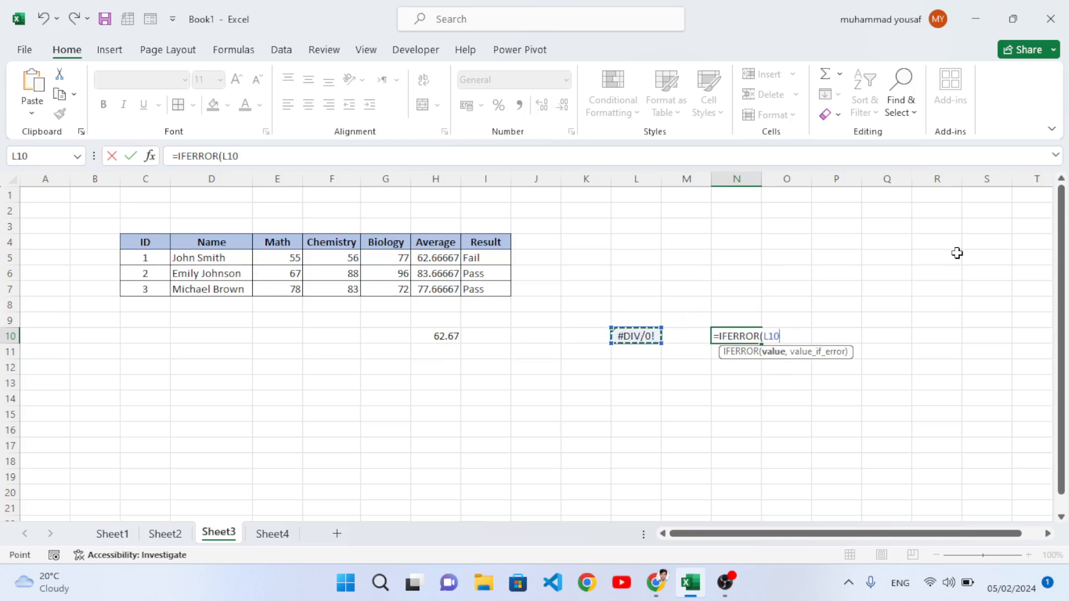
{"action": "type", "text": ", \"Error"}
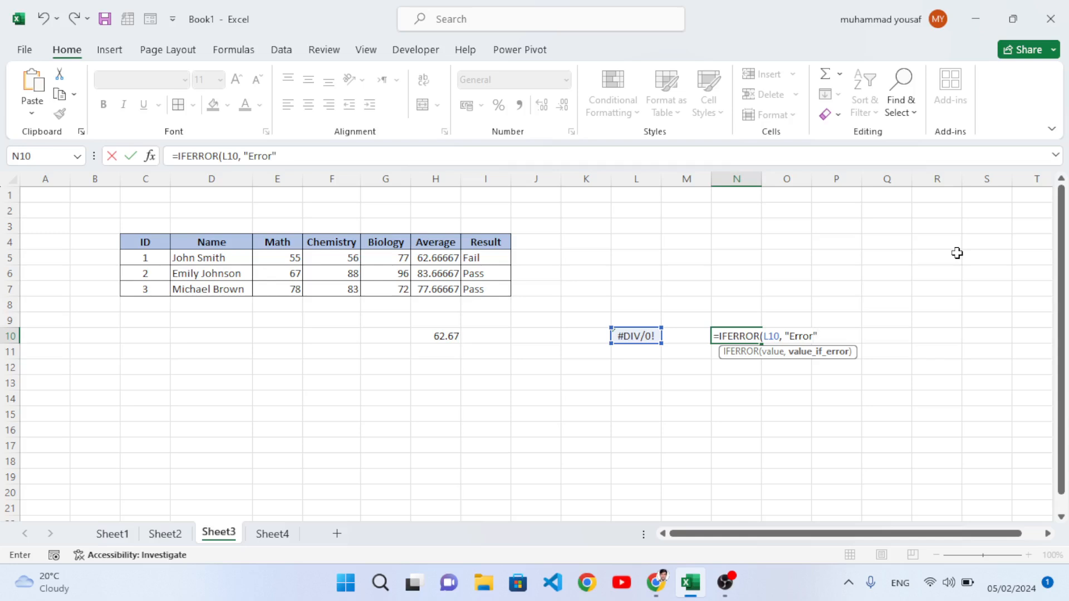
{"action": "type", "text": ")"}
{"action": "key", "text": "Return"}
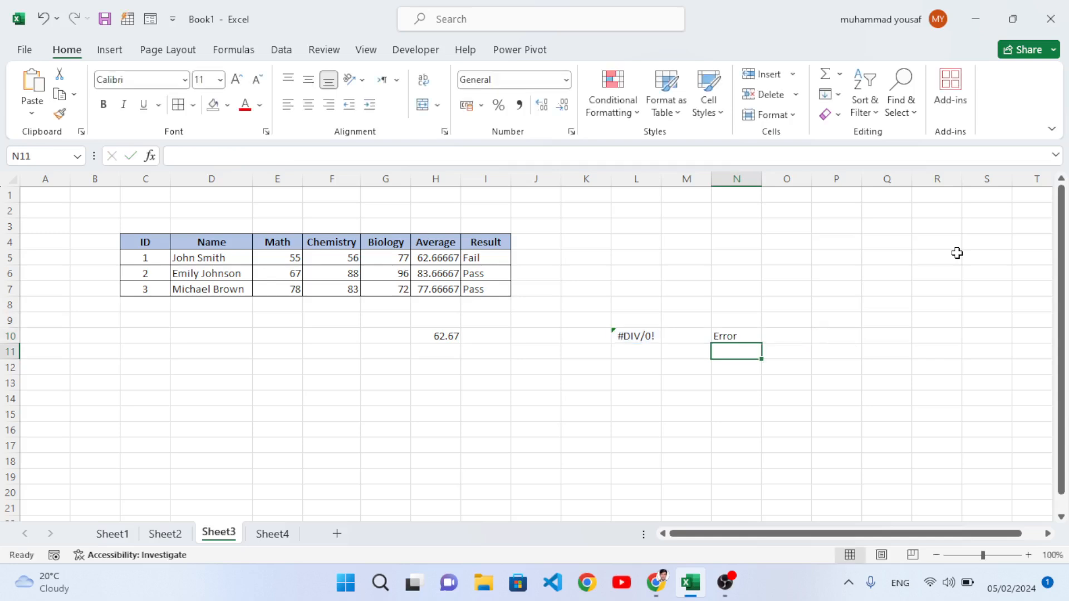
- Change the divisor of the formula in L10 so the division gives 10, and check the IFERROR formula in N10
{"action": "left_click", "coordinate": [737, 335]}
{"action": "left_click", "coordinate": [627, 338]}
{"action": "double_click", "coordinate": [632, 336]}
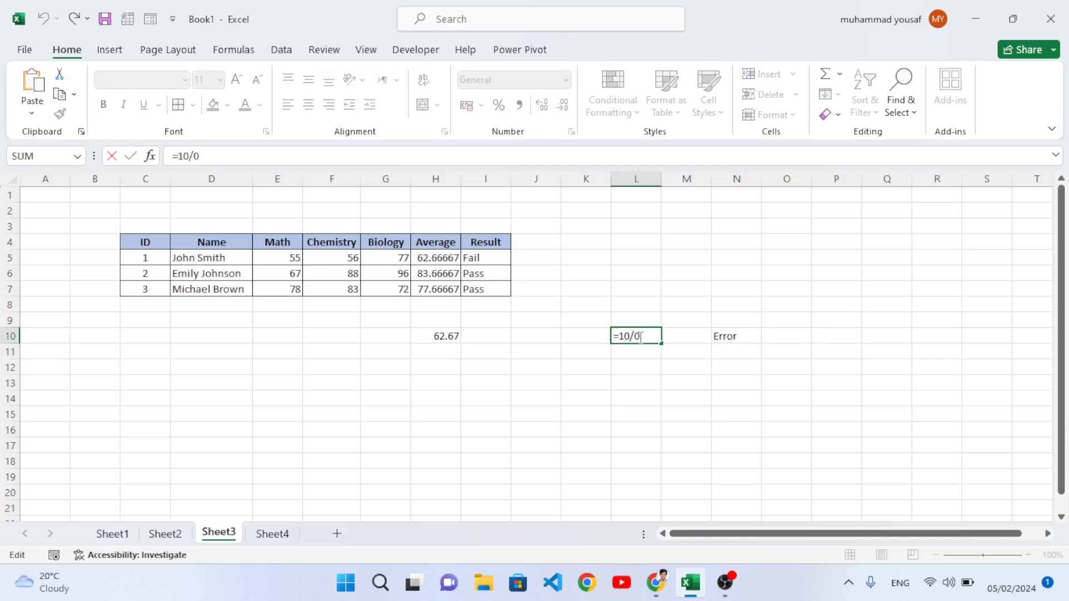
{"action": "key", "text": "Return"}
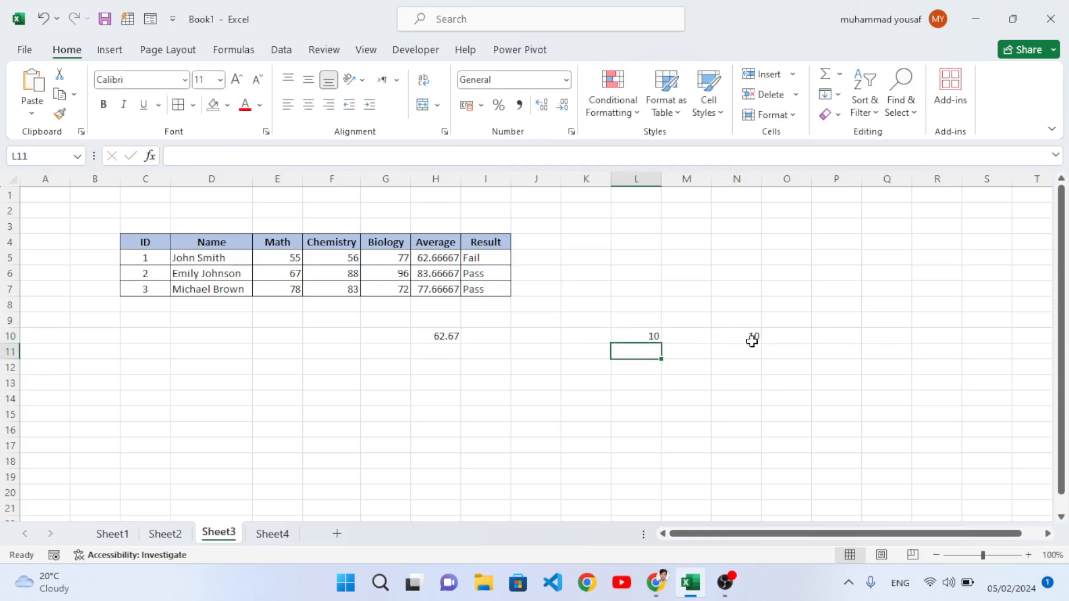
{"action": "left_click", "coordinate": [750, 338]}
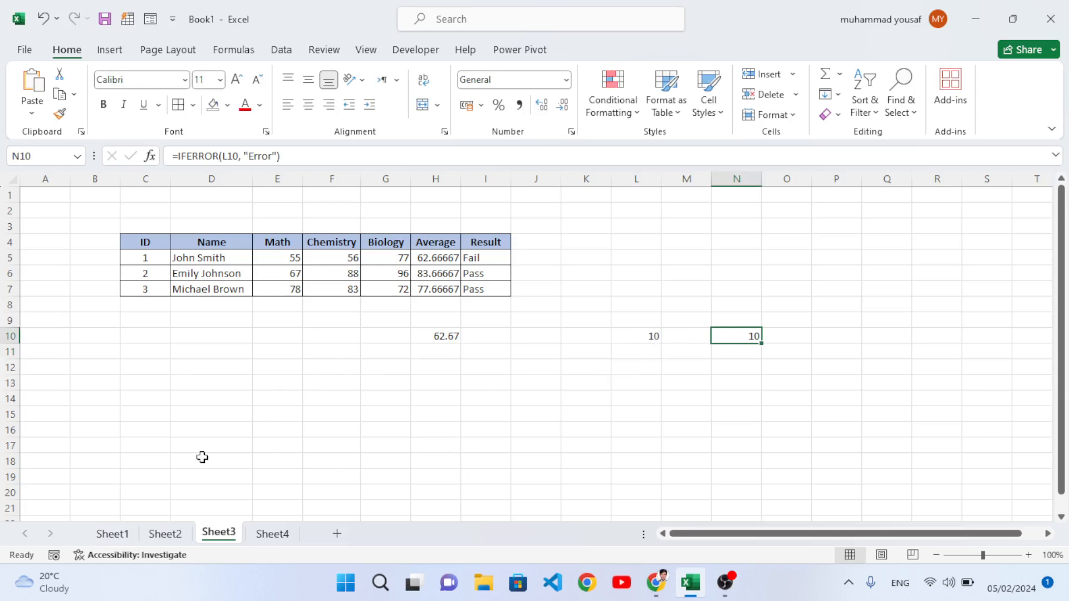
- On Sheet1, enter =UPPER(G17) in E17 to convert the text in G17 to uppercase
{"action": "left_click", "coordinate": [111, 533]}
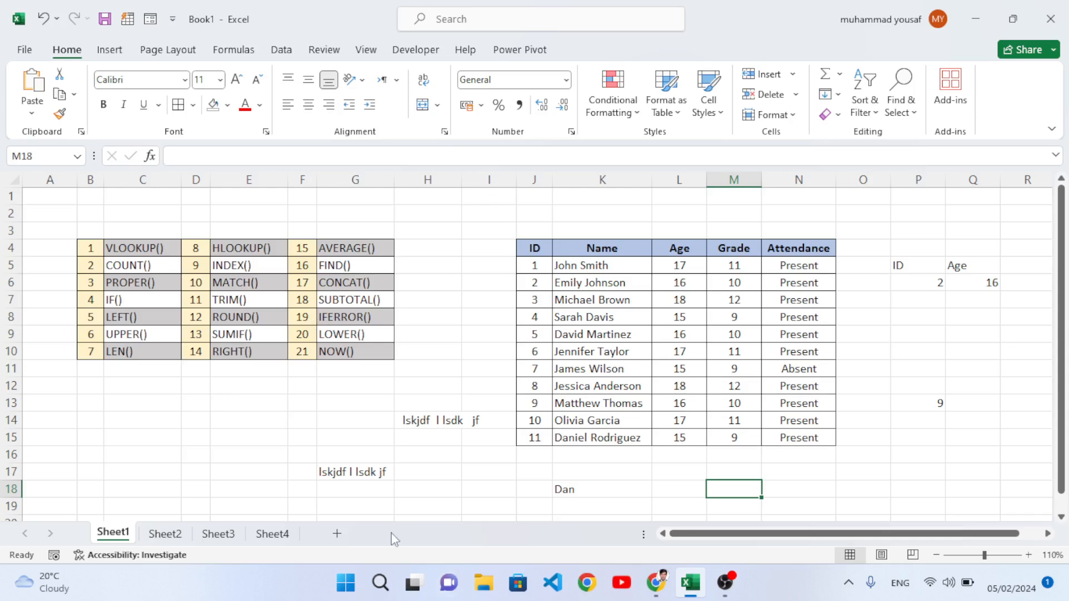
{"action": "left_click", "coordinate": [360, 475]}
{"action": "left_click", "coordinate": [219, 475]}
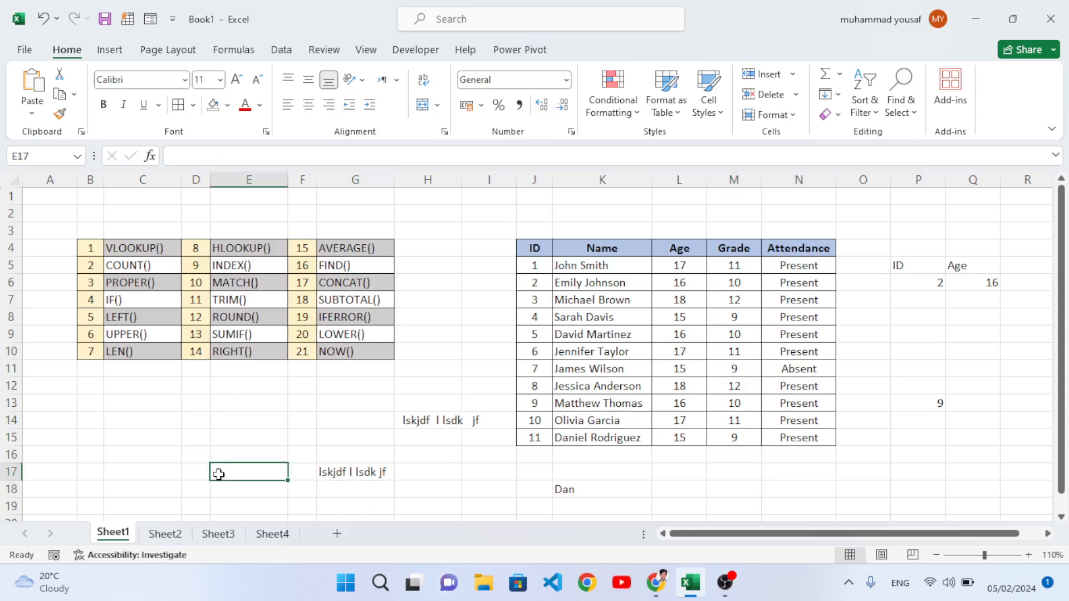
{"action": "type", "text": "=upp"}
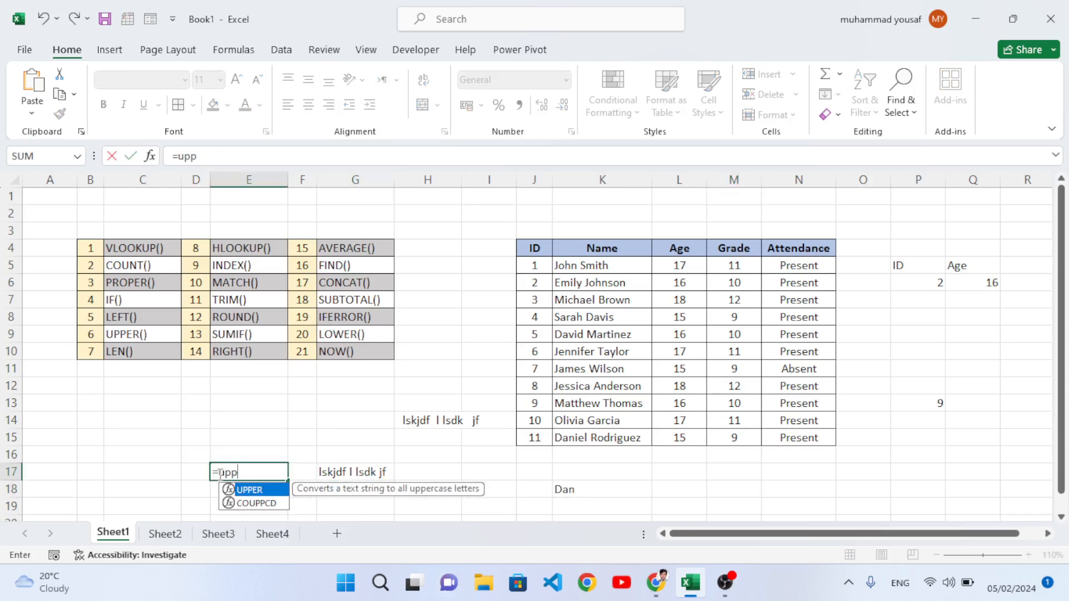
{"action": "key", "text": "Tab"}
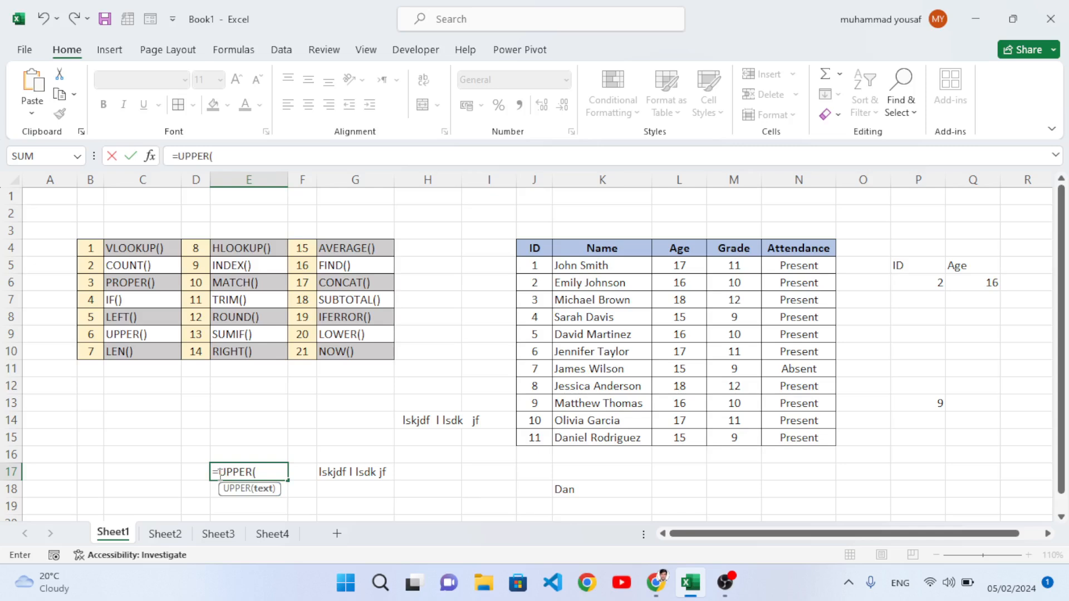
{"action": "left_click", "coordinate": [326, 472]}
{"action": "type", "text": ")"}
{"action": "key", "text": "Return"}
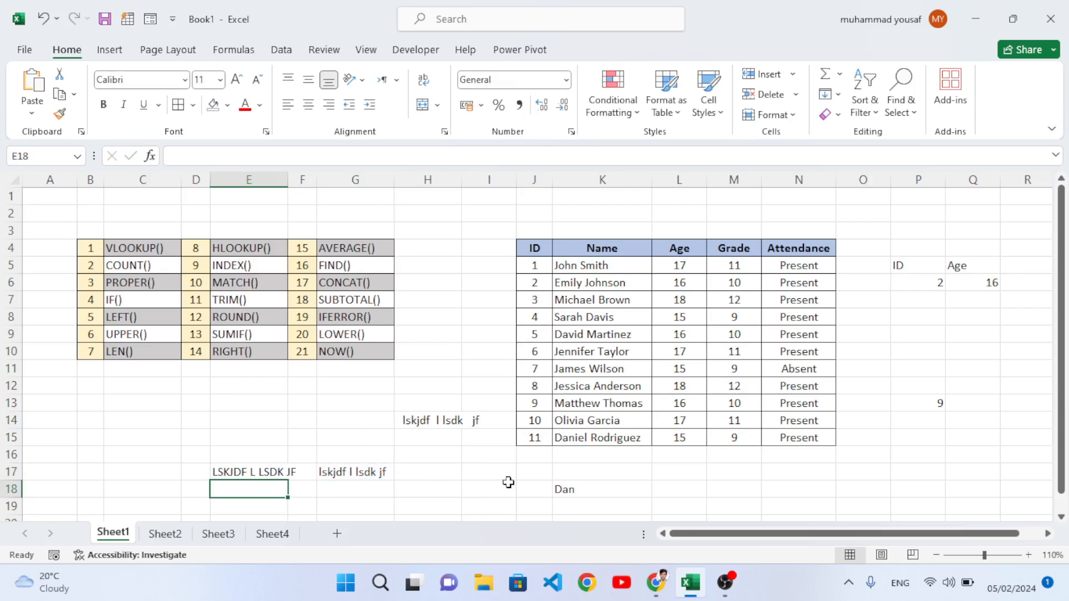
- On Sheet4, compare the criteria Mouse and Computer in N8:N9 with their matching entries in the product column of the sales table
{"action": "left_click", "coordinate": [227, 536]}
{"action": "left_click", "coordinate": [262, 534]}
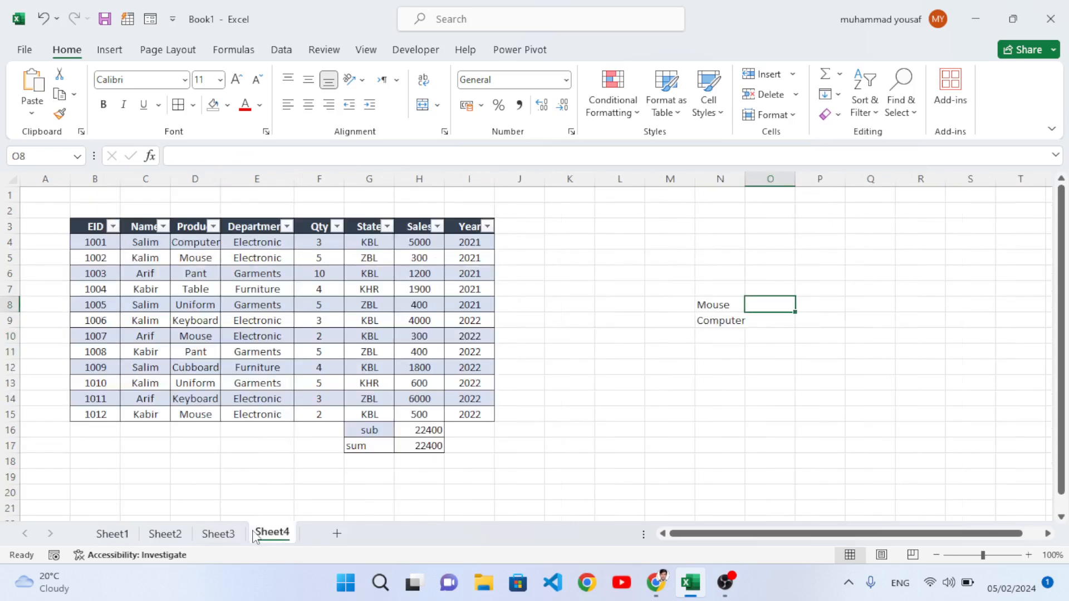
{"action": "left_click", "coordinate": [712, 306]}
{"action": "left_click", "coordinate": [716, 323]}
{"action": "left_click", "coordinate": [719, 305]}
{"action": "left_click", "coordinate": [723, 321]}
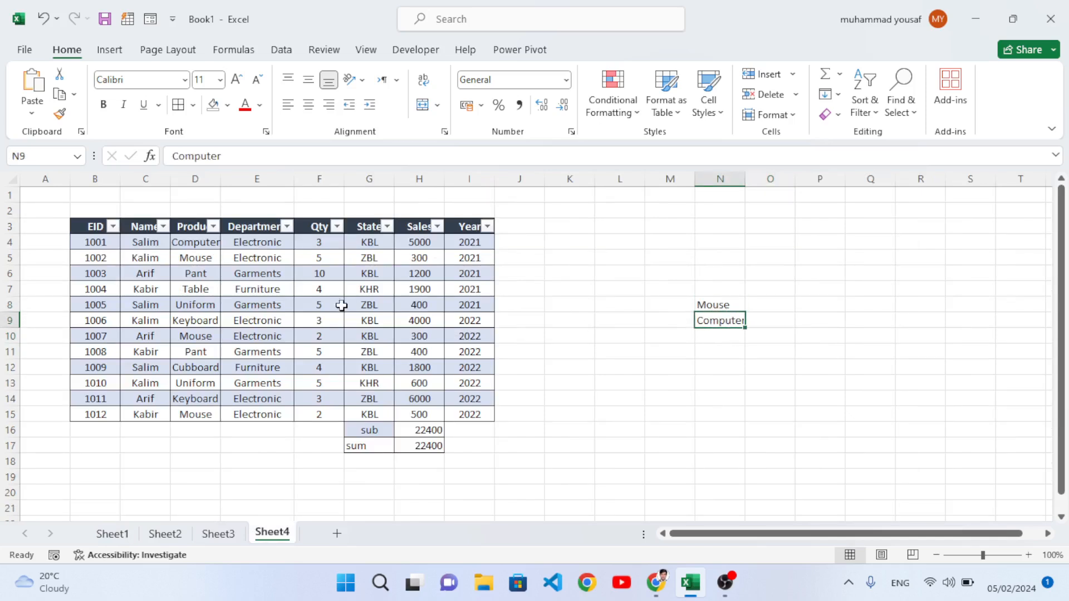
{"action": "left_click", "coordinate": [201, 248]}
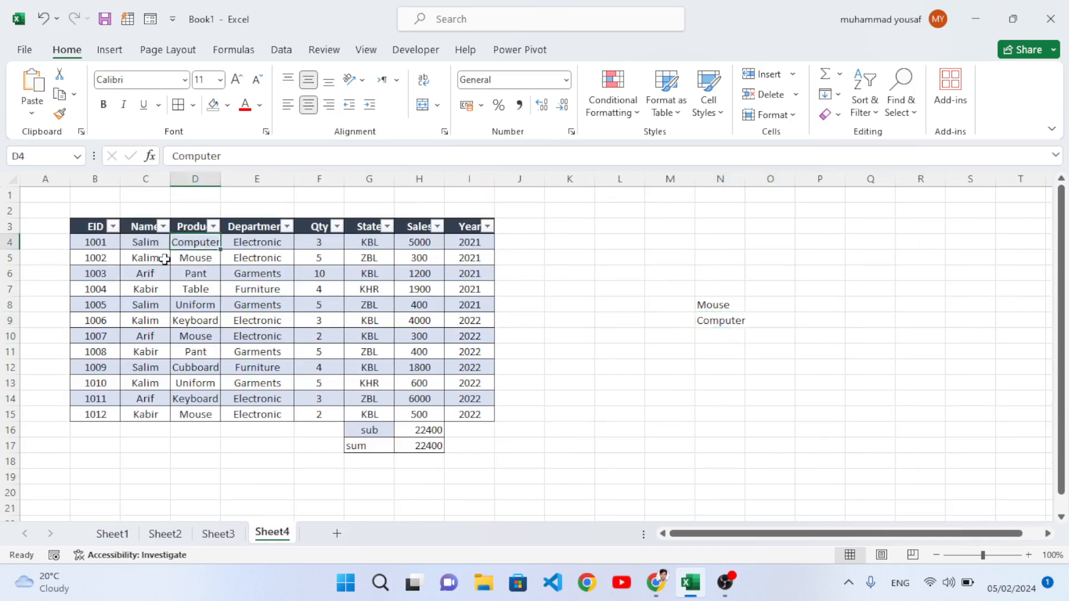
{"action": "left_click", "coordinate": [194, 262]}
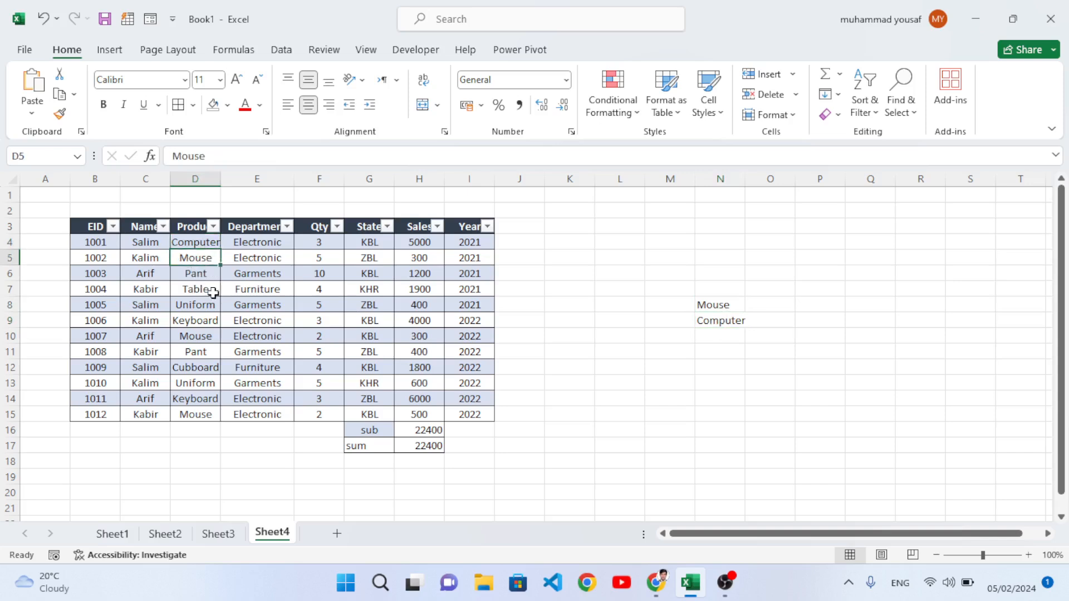
{"action": "left_click", "coordinate": [193, 338]}
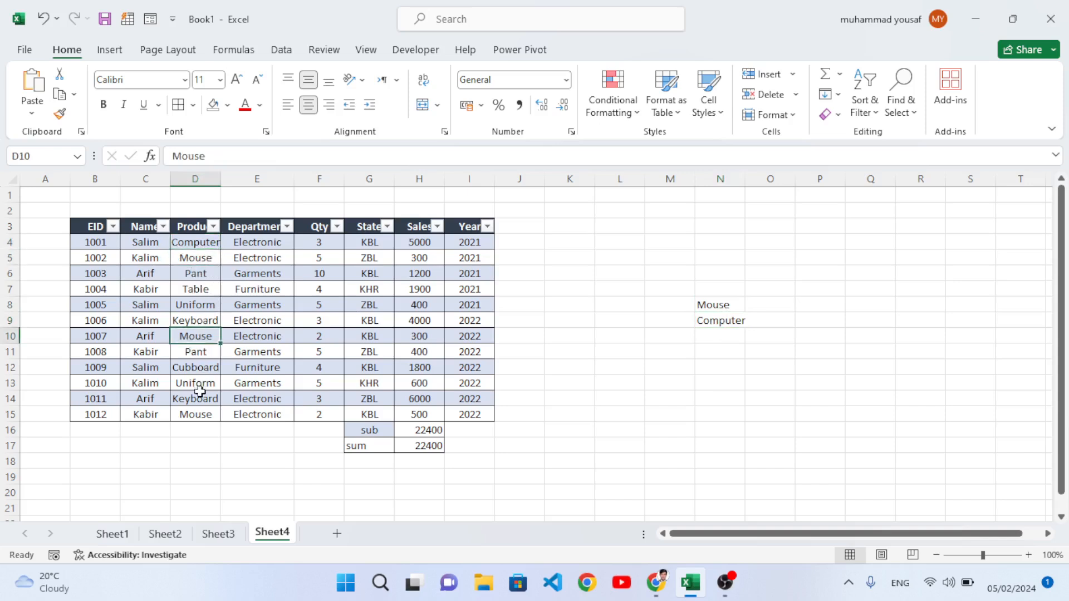
{"action": "left_click", "coordinate": [196, 418]}
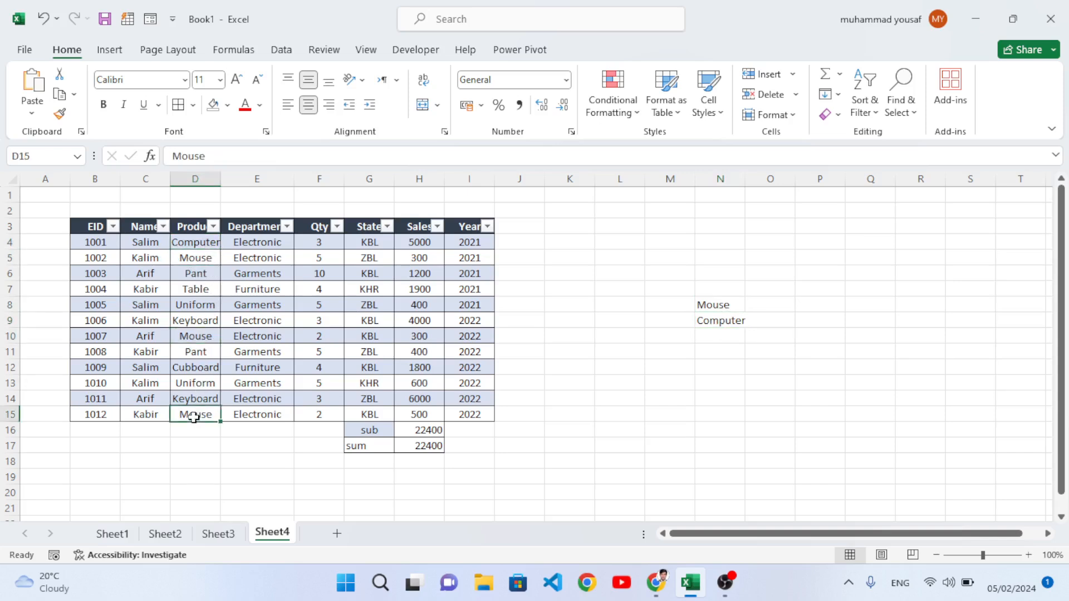
- Enter =SUMIF(D4:D15,N8,H4:H15) in O8 to total the sales of the product Mouse
{"action": "left_click", "coordinate": [188, 243]}
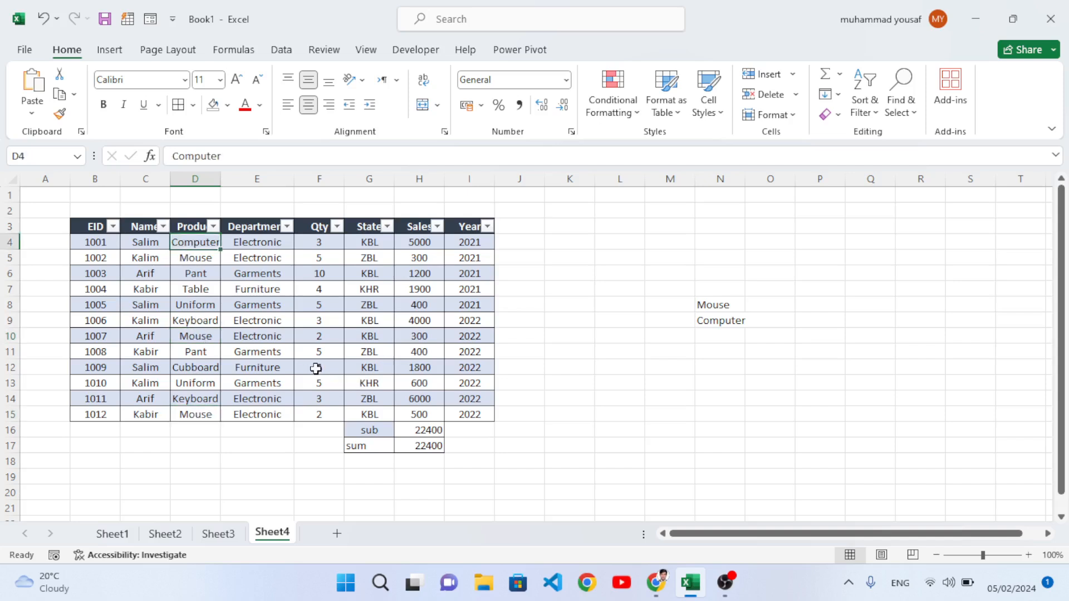
{"action": "left_click", "coordinate": [761, 305]}
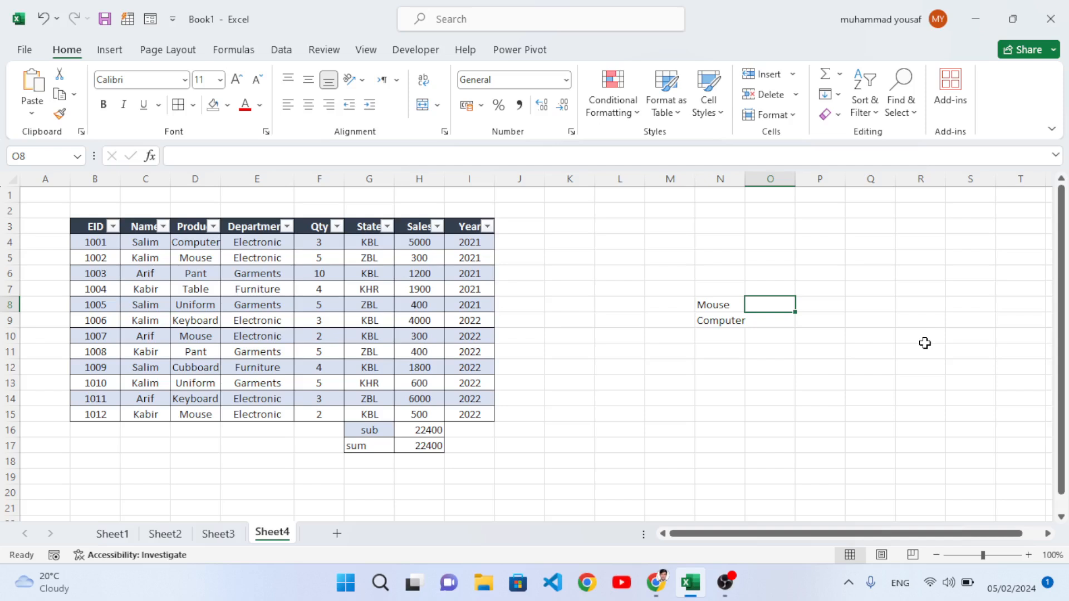
{"action": "type", "text": "=sum"}
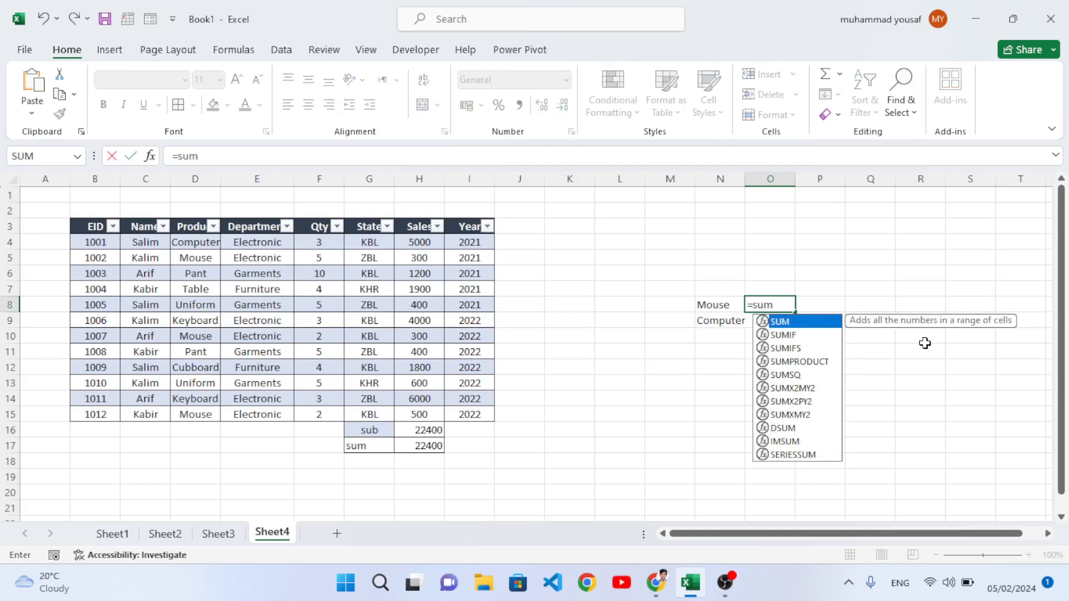
{"action": "key", "text": "Down"}
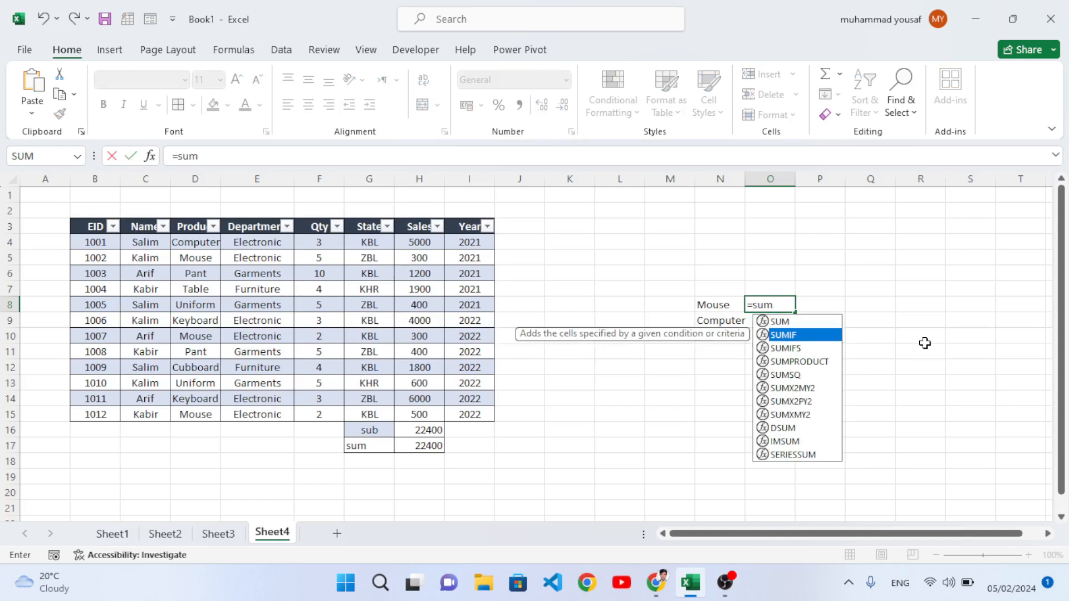
{"action": "key", "text": "Tab"}
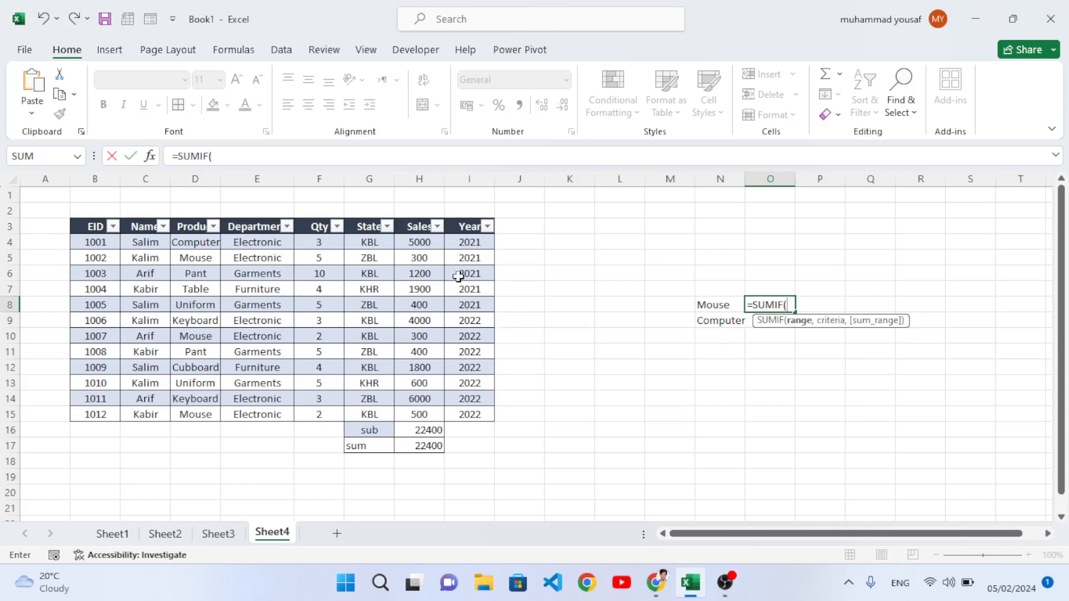
{"action": "left_click_drag", "start_coordinate": [415, 242], "coordinate": [432, 411]}
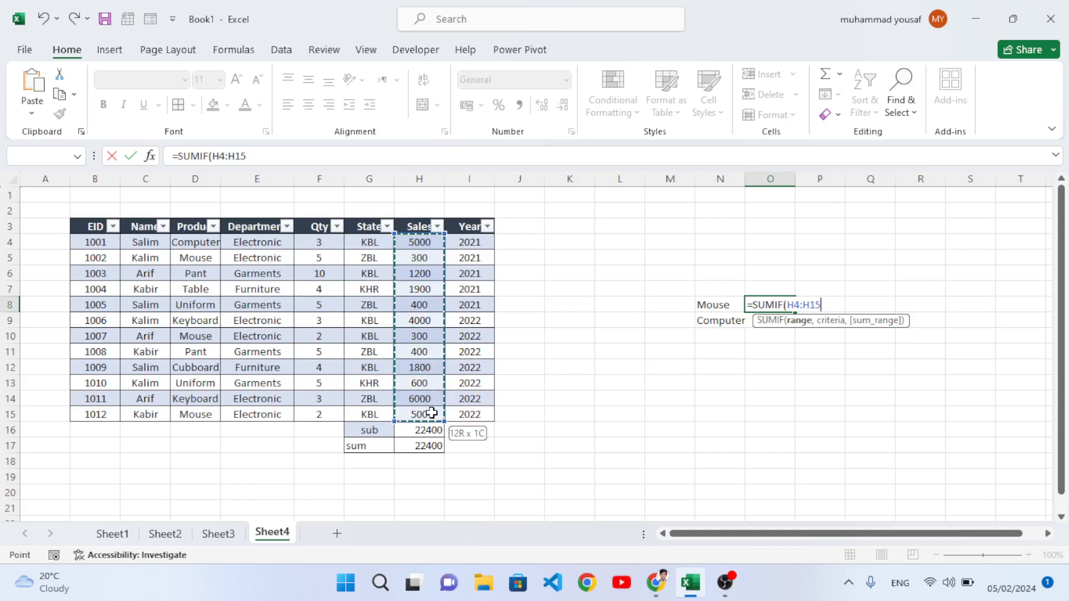
{"action": "left_click_drag", "start_coordinate": [432, 412], "coordinate": [430, 411]}
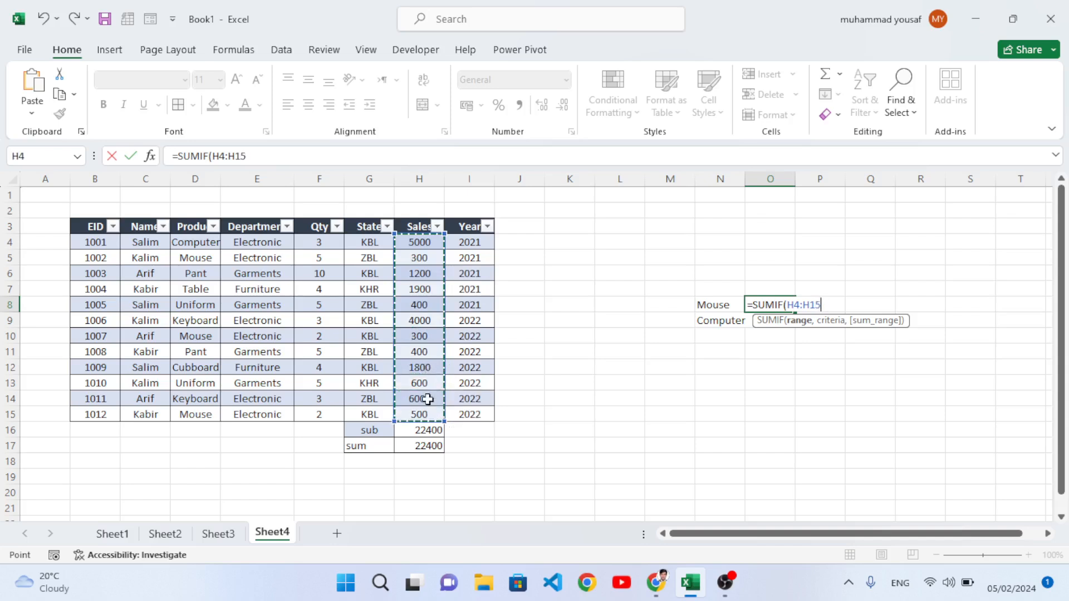
{"action": "left_click_drag", "start_coordinate": [204, 247], "coordinate": [216, 416]}
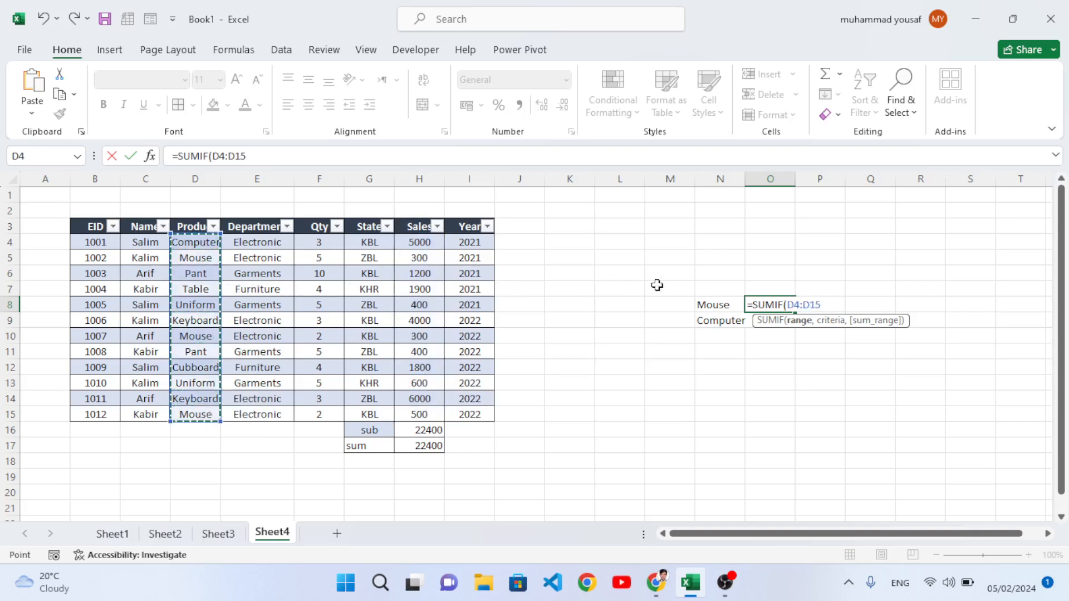
{"action": "type", "text": ","}
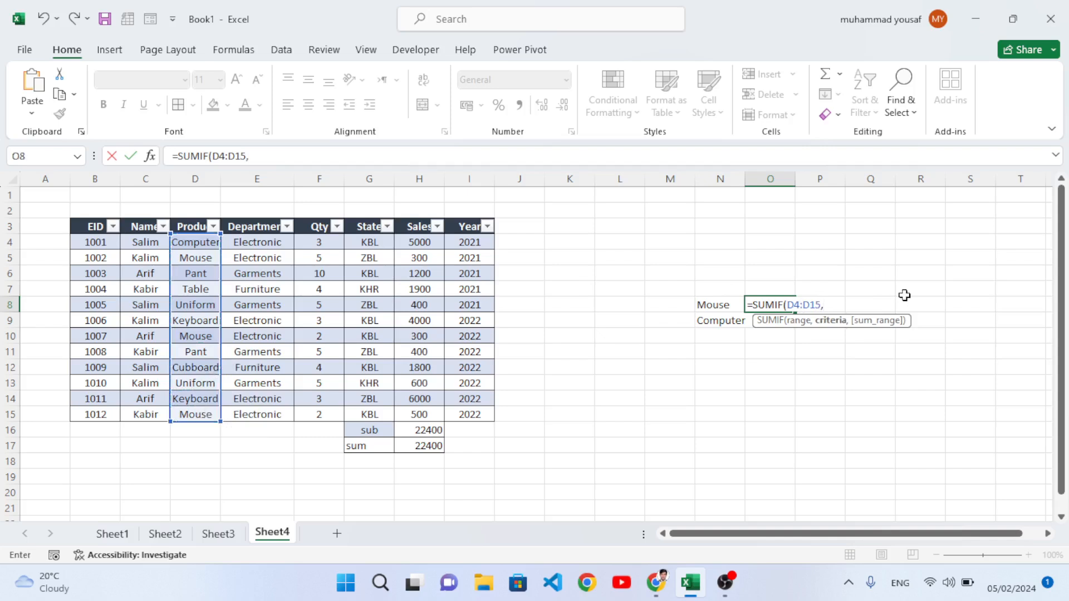
{"action": "left_click", "coordinate": [715, 305]}
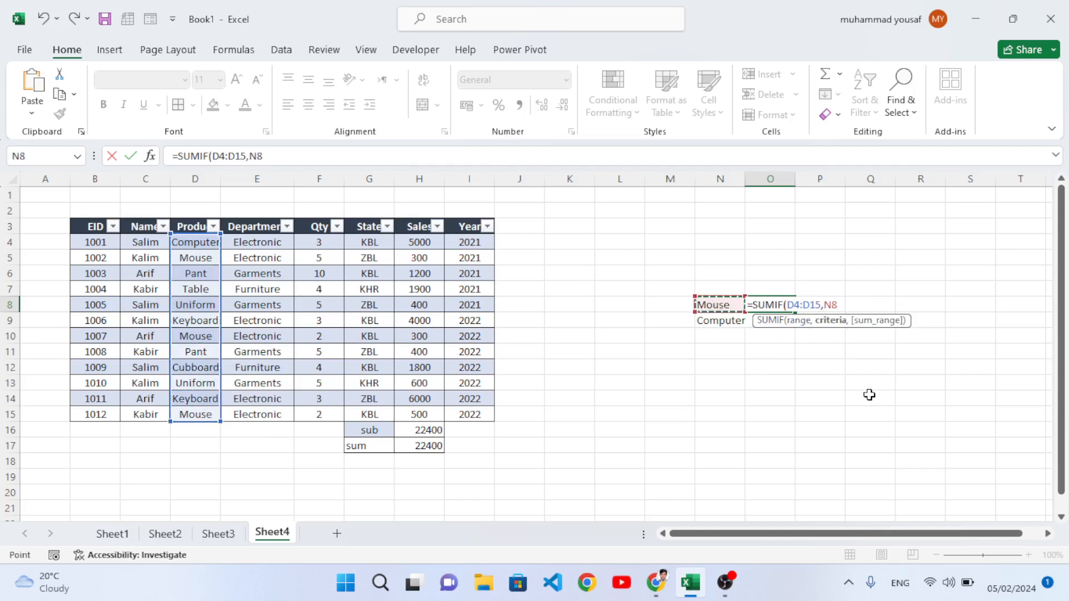
{"action": "type", "text": ","}
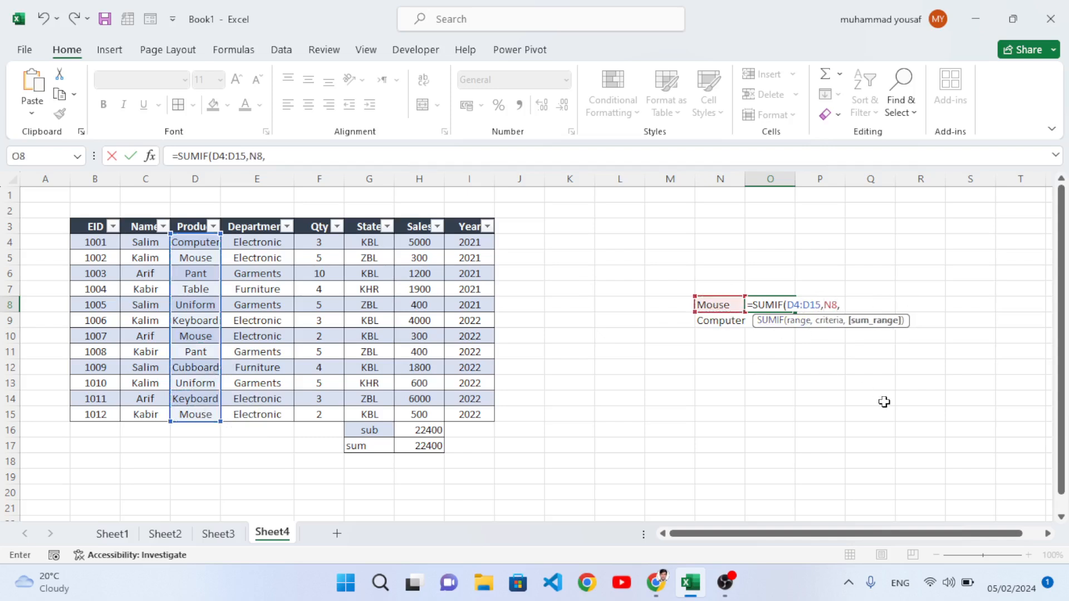
{"action": "left_click_drag", "start_coordinate": [413, 242], "coordinate": [417, 415]}
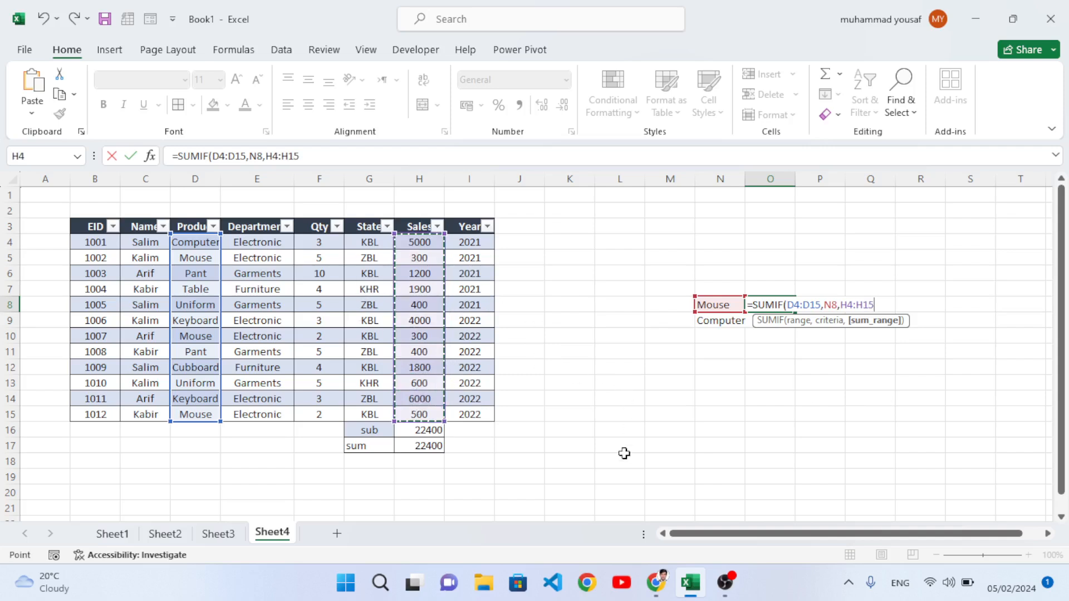
{"action": "type", "text": ")"}
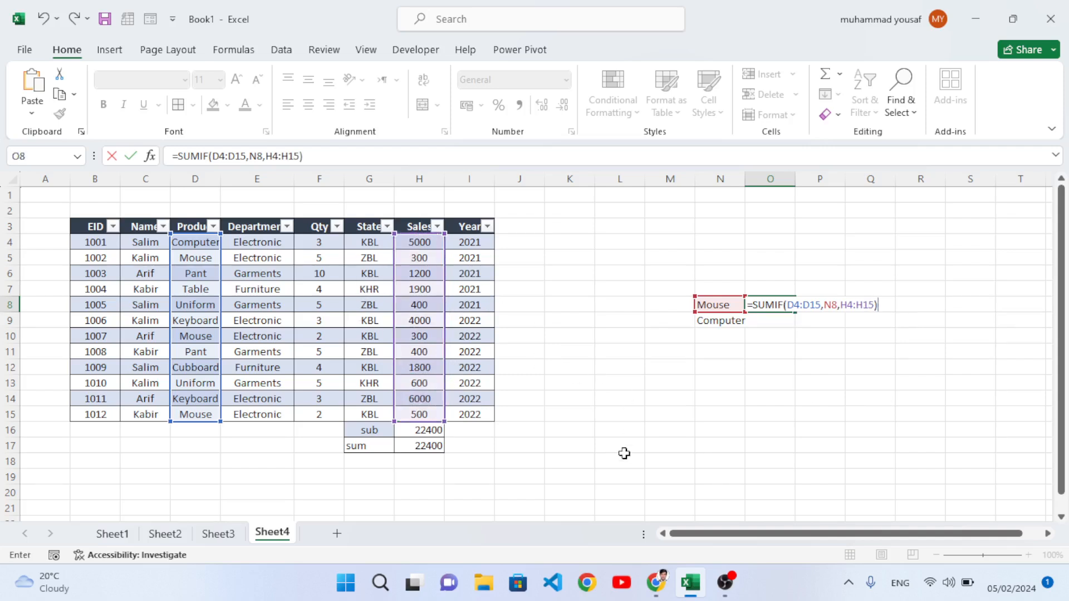
{"action": "key", "text": "Return"}
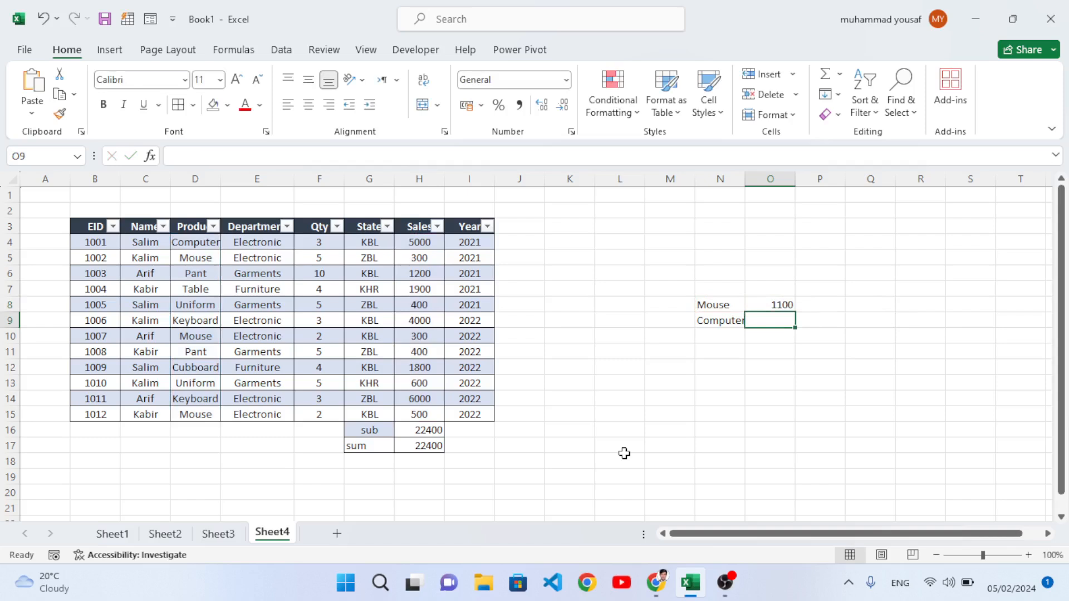
- Check the SUMIF result in O8 against each Mouse entry and its sales value in the table
{"action": "left_click", "coordinate": [780, 305]}
{"action": "left_click", "coordinate": [206, 264]}
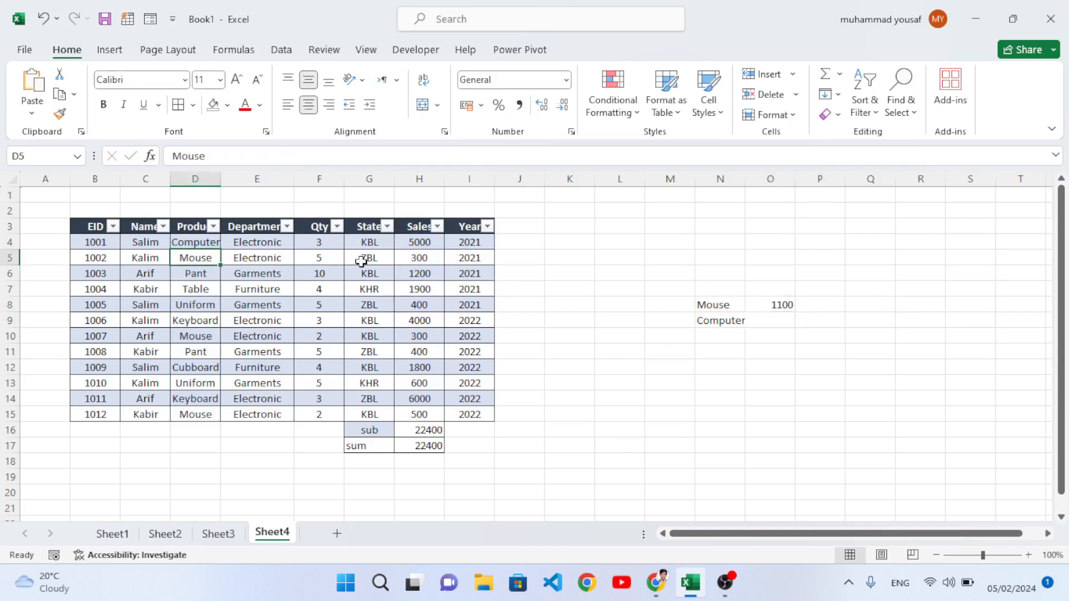
{"action": "left_click", "coordinate": [416, 262]}
{"action": "left_click", "coordinate": [209, 336]}
{"action": "left_click", "coordinate": [403, 341]}
{"action": "left_click", "coordinate": [198, 421]}
{"action": "left_click", "coordinate": [412, 418]}
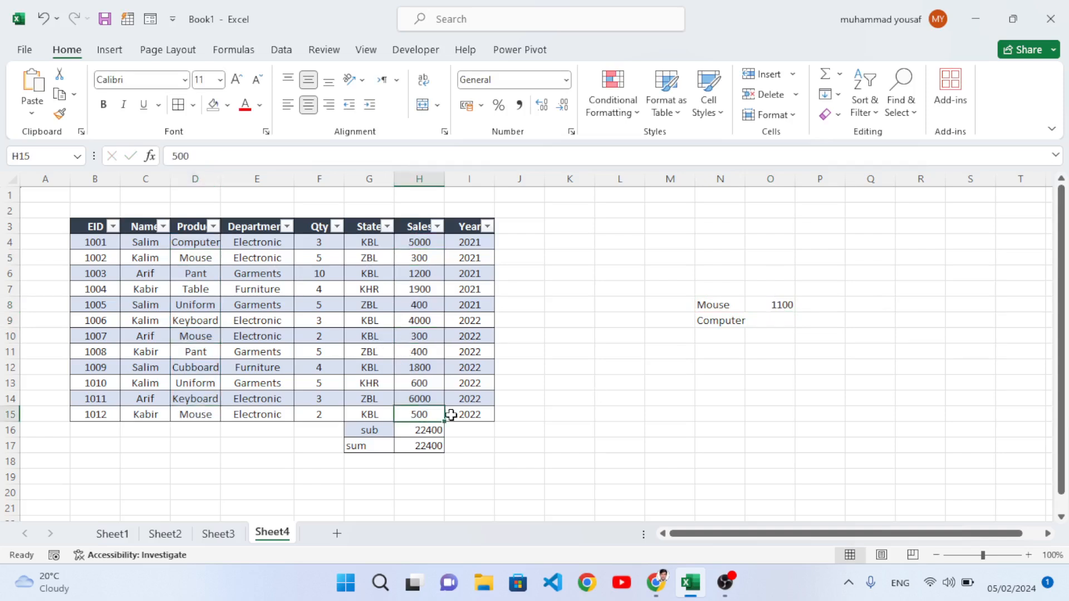
- Fill the SUMIF formula from O8 down to O9 and check it against the Computer criterion and its table entry
{"action": "left_click", "coordinate": [788, 305]}
{"action": "left_click_drag", "start_coordinate": [795, 313], "coordinate": [795, 327]}
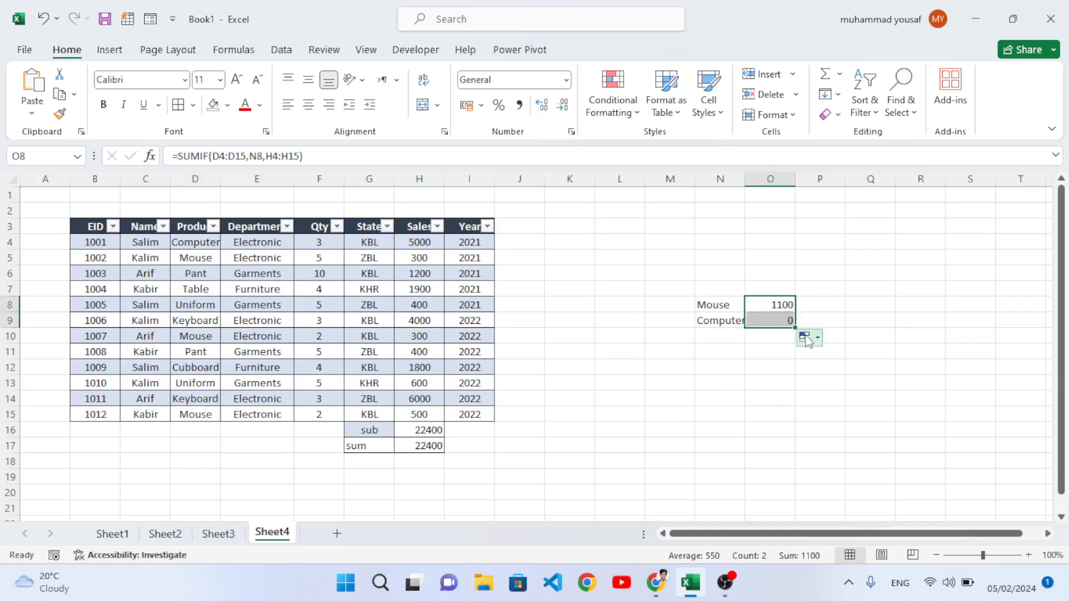
{"action": "left_click", "coordinate": [763, 321]}
{"action": "left_click", "coordinate": [734, 322]}
{"action": "left_click", "coordinate": [767, 322]}
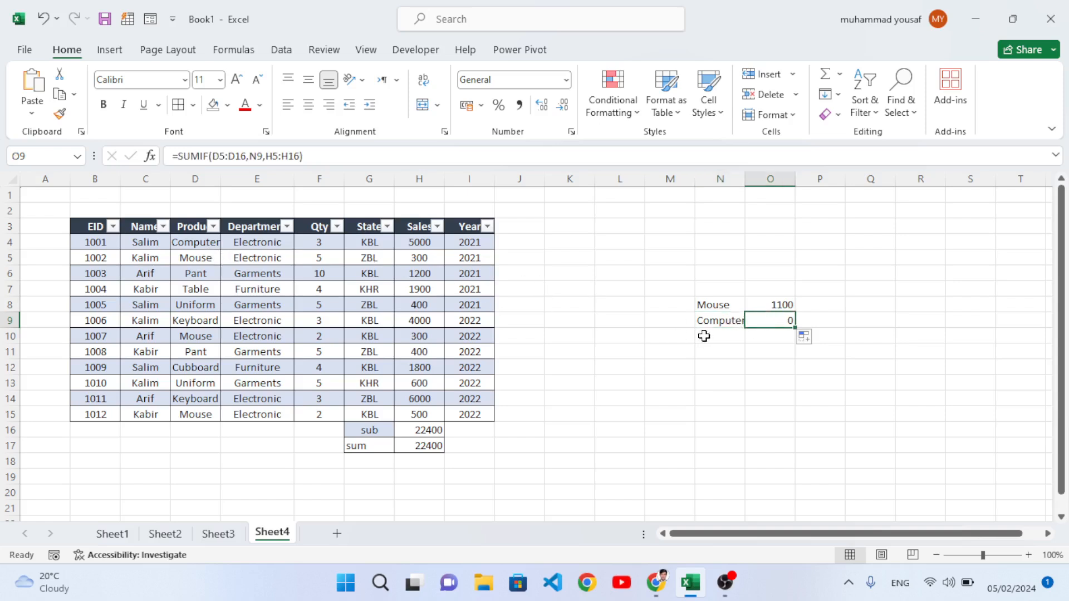
{"action": "left_click", "coordinate": [734, 322]}
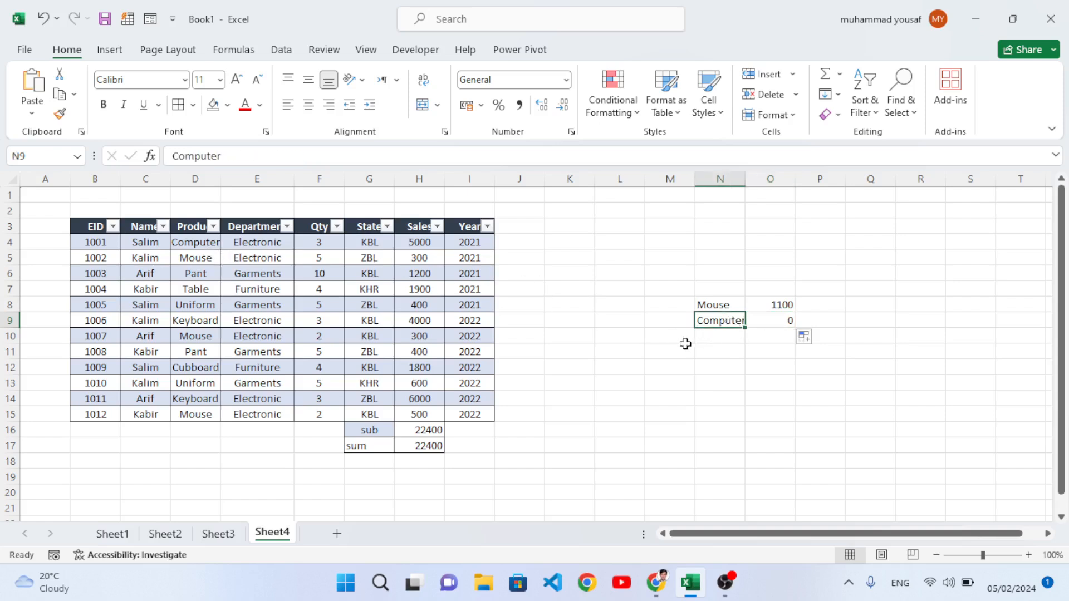
{"action": "left_click", "coordinate": [201, 244]}
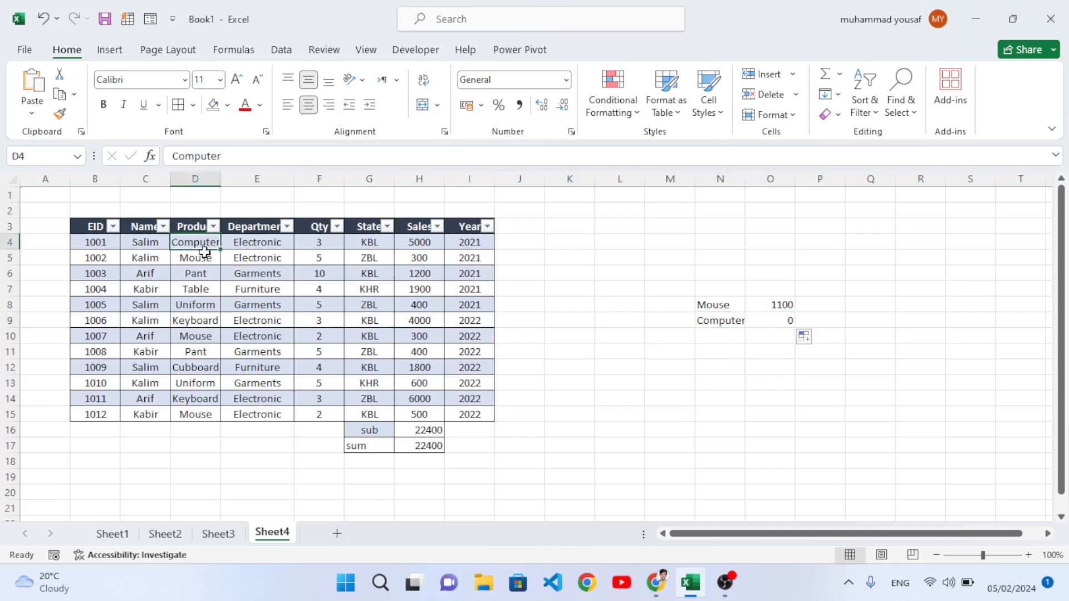
- Change the criteria range of the SUMIF formula in O9 to D4:D16
{"action": "double_click", "coordinate": [785, 322]}
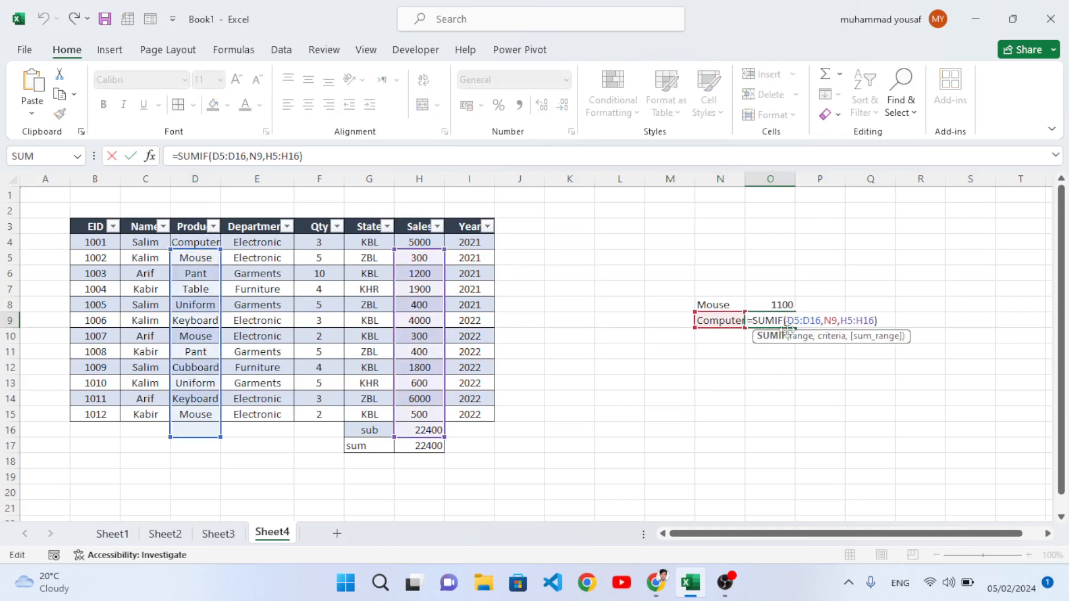
{"action": "left_click", "coordinate": [796, 321]}
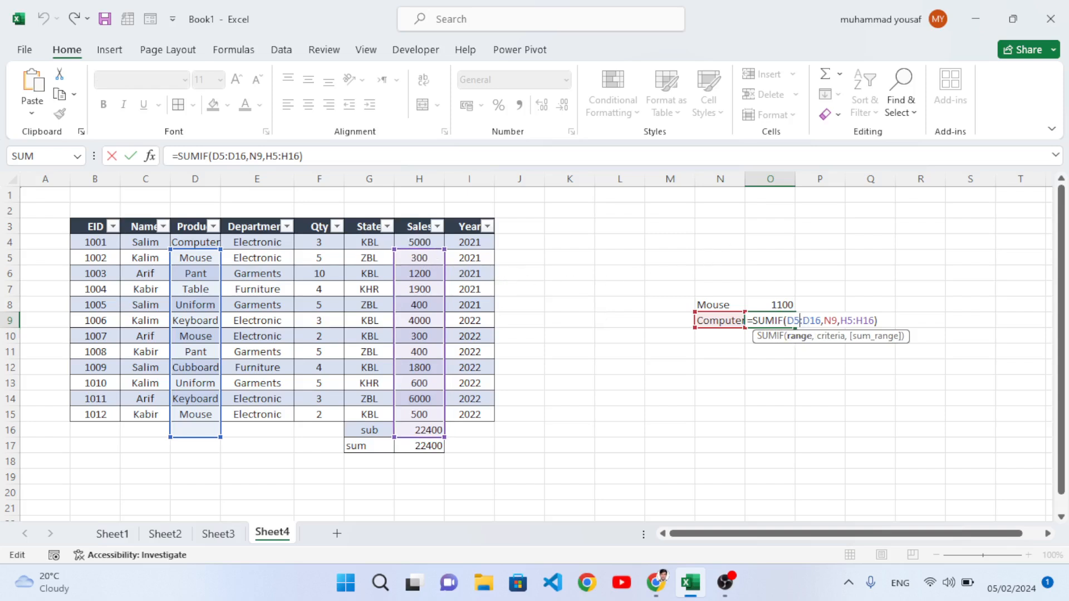
{"action": "key", "text": "Return"}
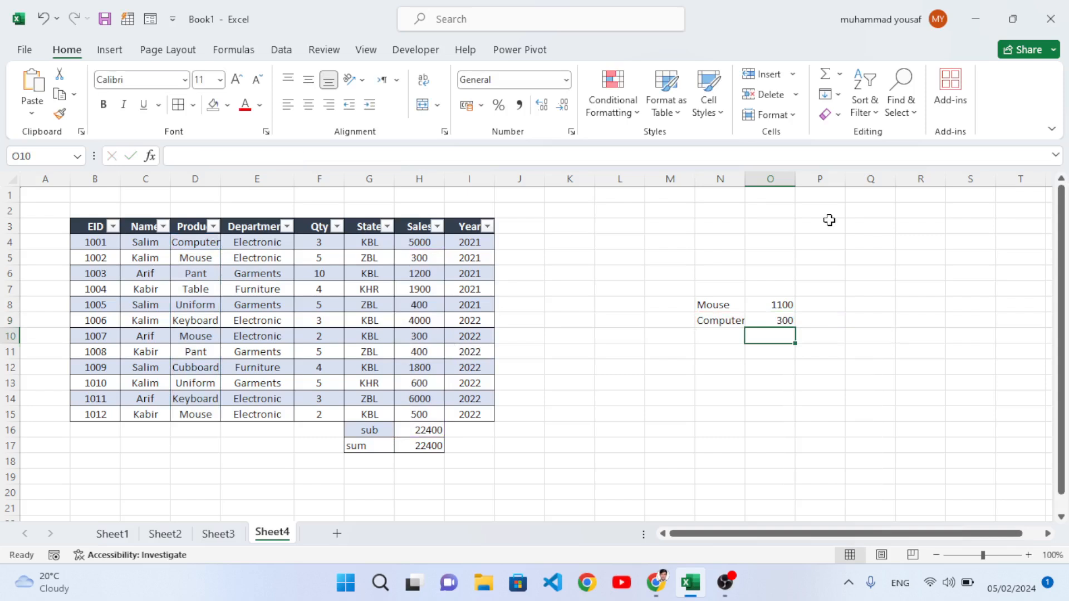
{"action": "left_click", "coordinate": [780, 321]}
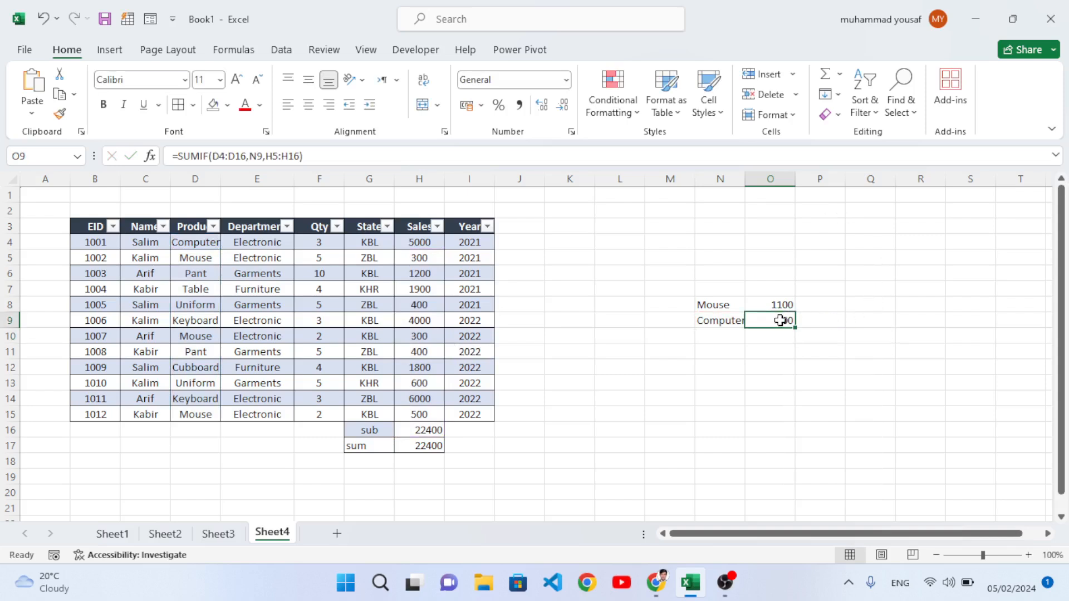
- Change the sum range of the SUMIF formula in O9 to H4:H16 and compare the result with the Computer row's sales
{"action": "double_click", "coordinate": [780, 320]}
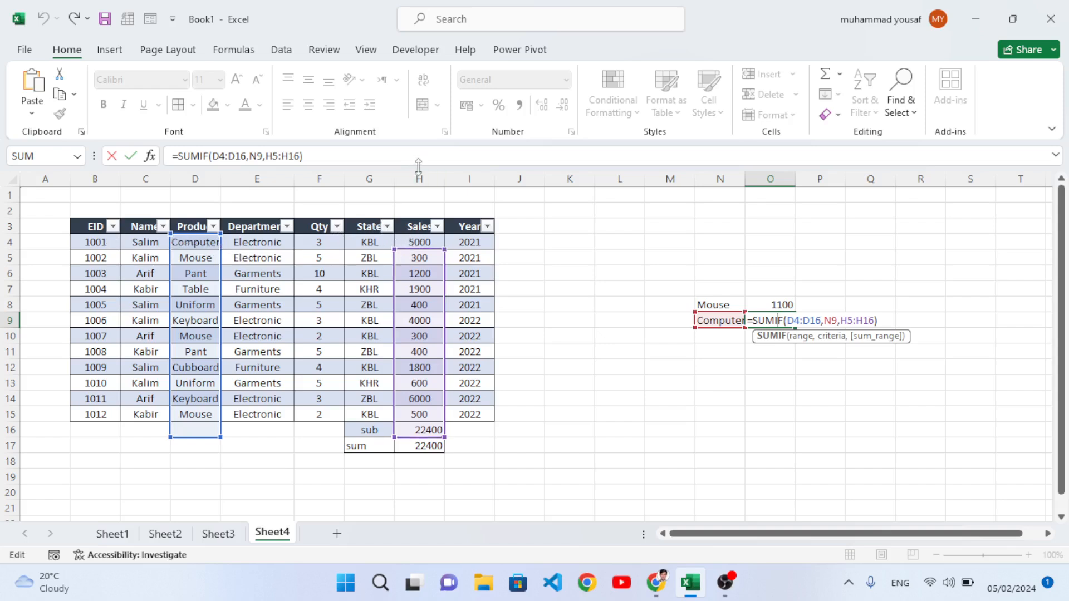
{"action": "left_click", "coordinate": [855, 321]}
{"action": "key", "text": "BackSpace"}
{"action": "type", "text": "4"}
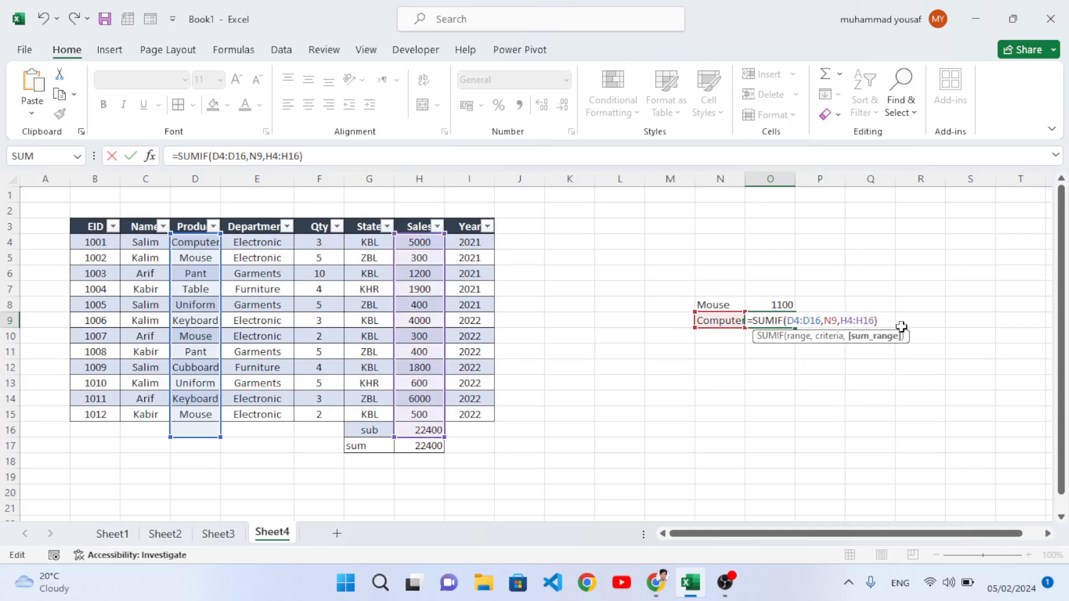
{"action": "key", "text": "Return"}
{"action": "left_click", "coordinate": [785, 322]}
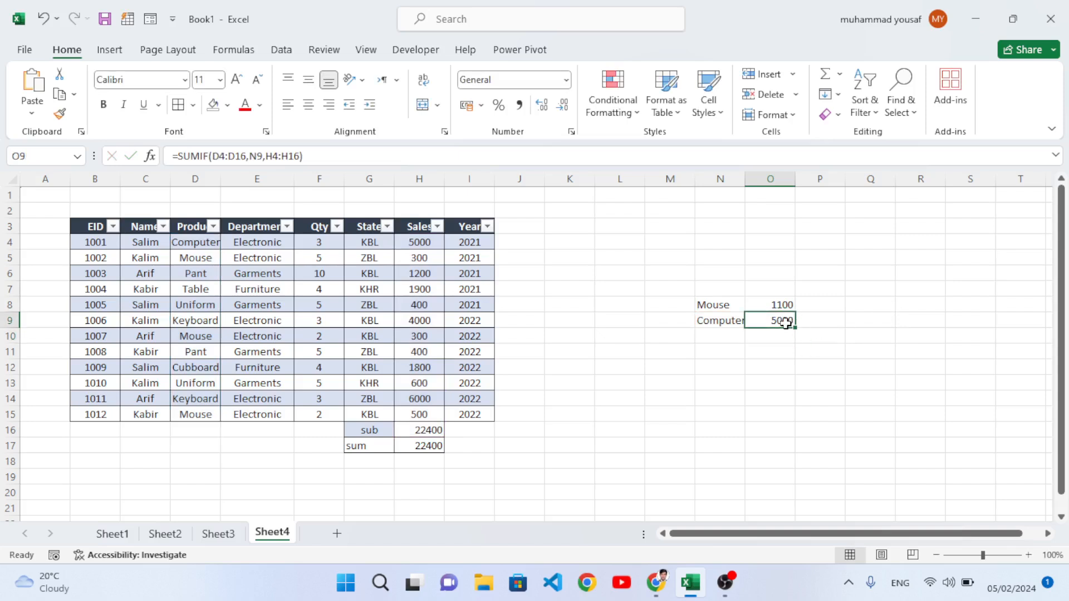
{"action": "left_click", "coordinate": [728, 322]}
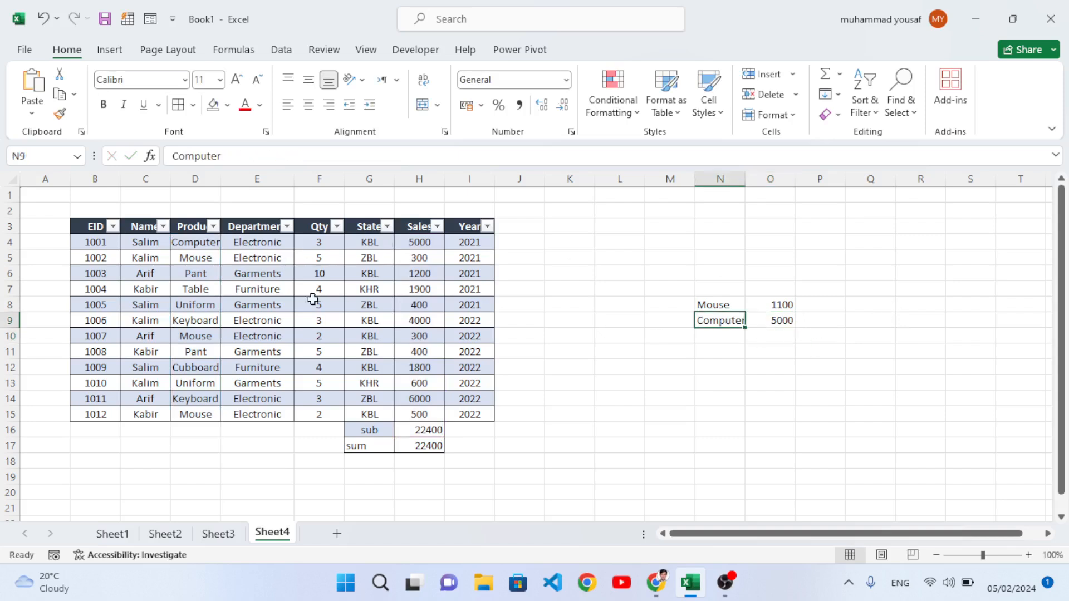
{"action": "left_click", "coordinate": [422, 245]}
{"action": "left_click", "coordinate": [210, 245]}
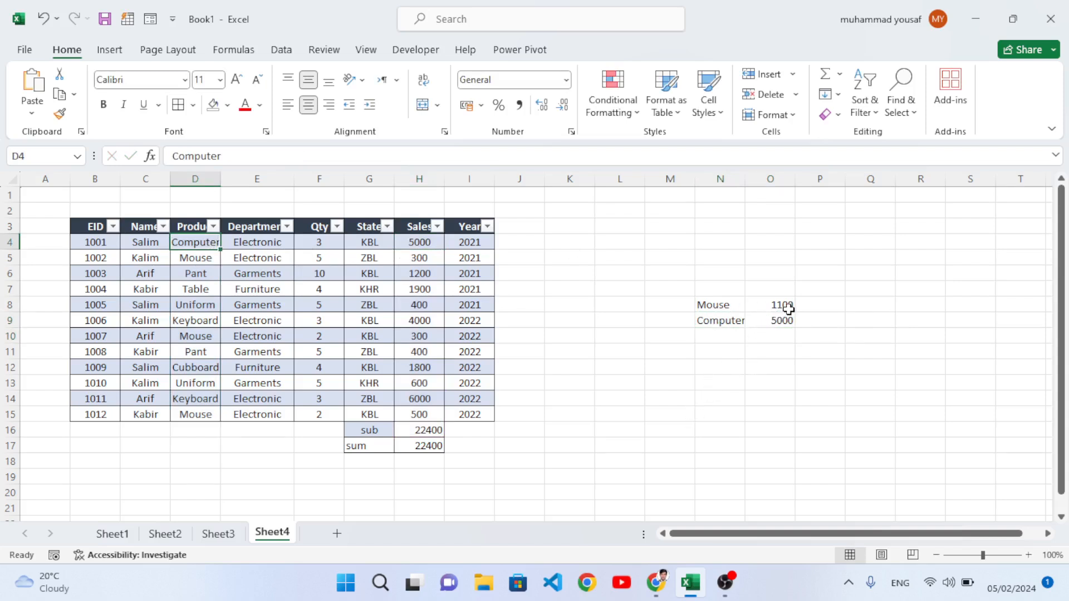
{"action": "left_click", "coordinate": [829, 306]}
{"action": "type", "text": "=su"}
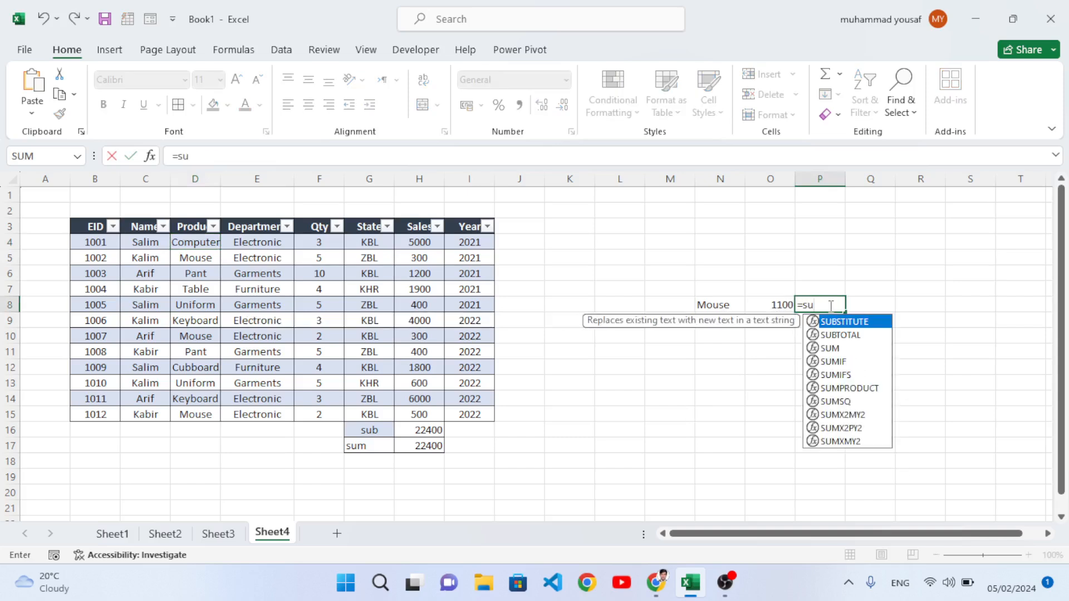
{"action": "type", "text": "m"}
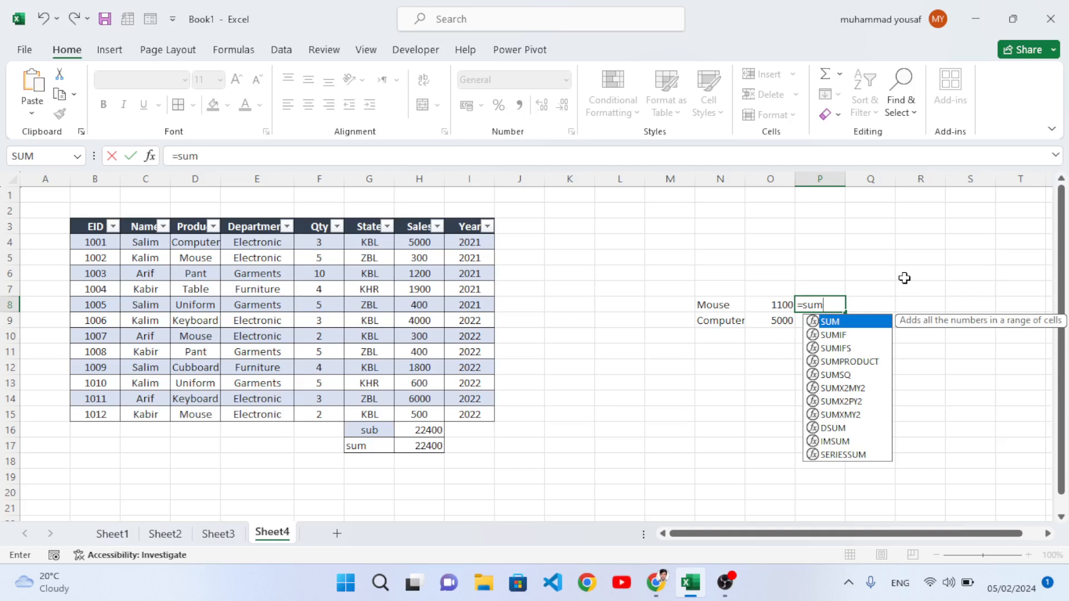
{"action": "key", "text": "BackSpace"}
{"action": "key", "text": "BackSpace"}
{"action": "key", "text": "BackSpace"}
{"action": "key", "text": "BackSpace"}
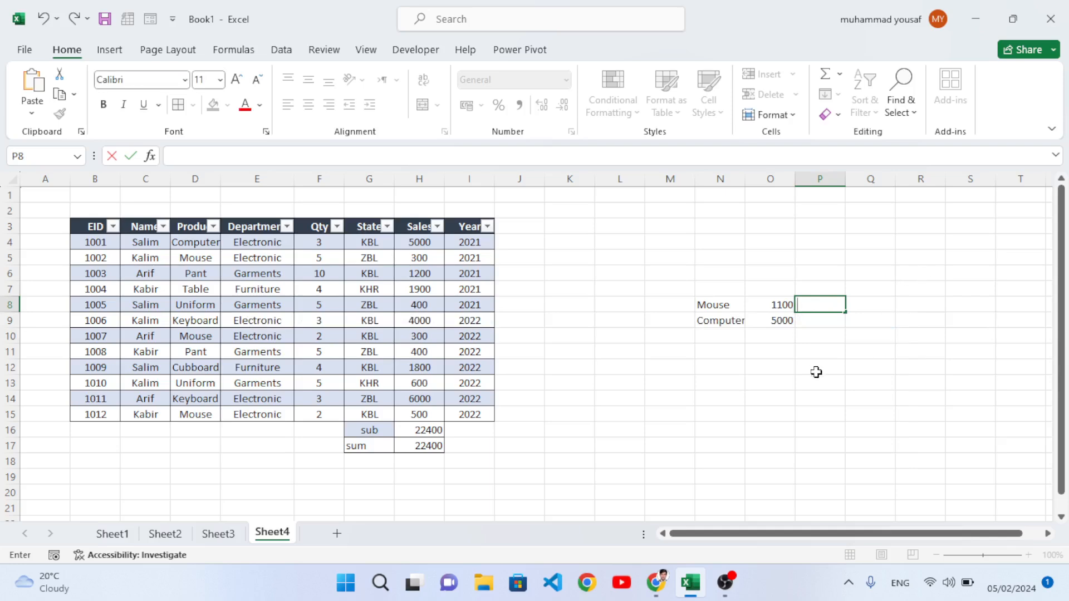
{"action": "left_click", "coordinate": [816, 372]}
- On Sheet1, enter a LOWER formula in E18 that converts the uppercase text in E17 to lowercase
{"action": "left_click", "coordinate": [112, 533]}
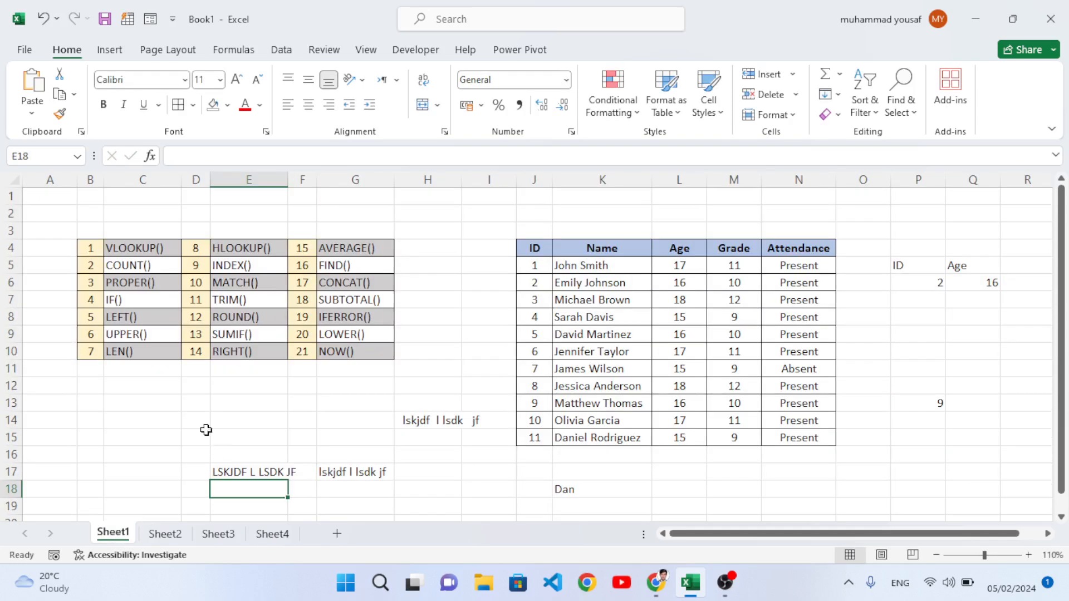
{"action": "left_click", "coordinate": [251, 470]}
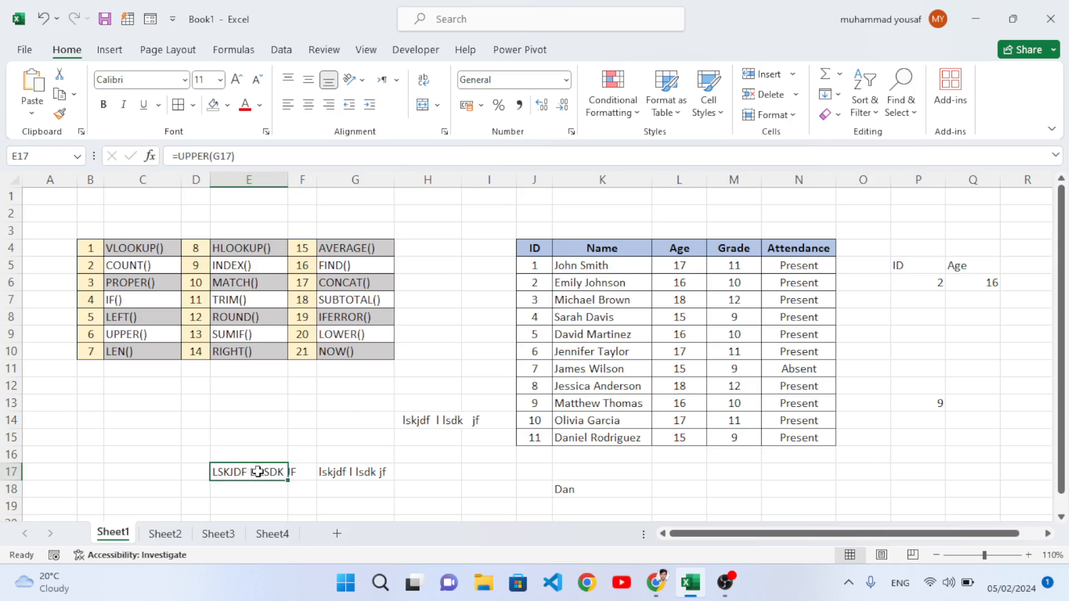
{"action": "scroll", "coordinate": [258, 472], "scroll_direction": "down", "scroll_amount": 1}
{"action": "left_click", "coordinate": [262, 438]}
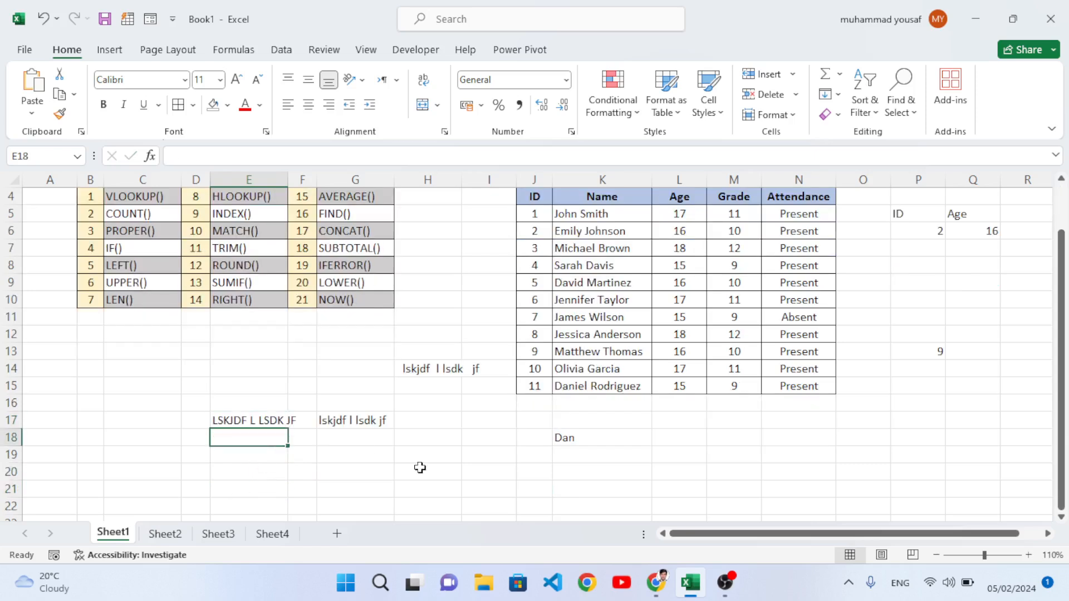
{"action": "type", "text": "=low"}
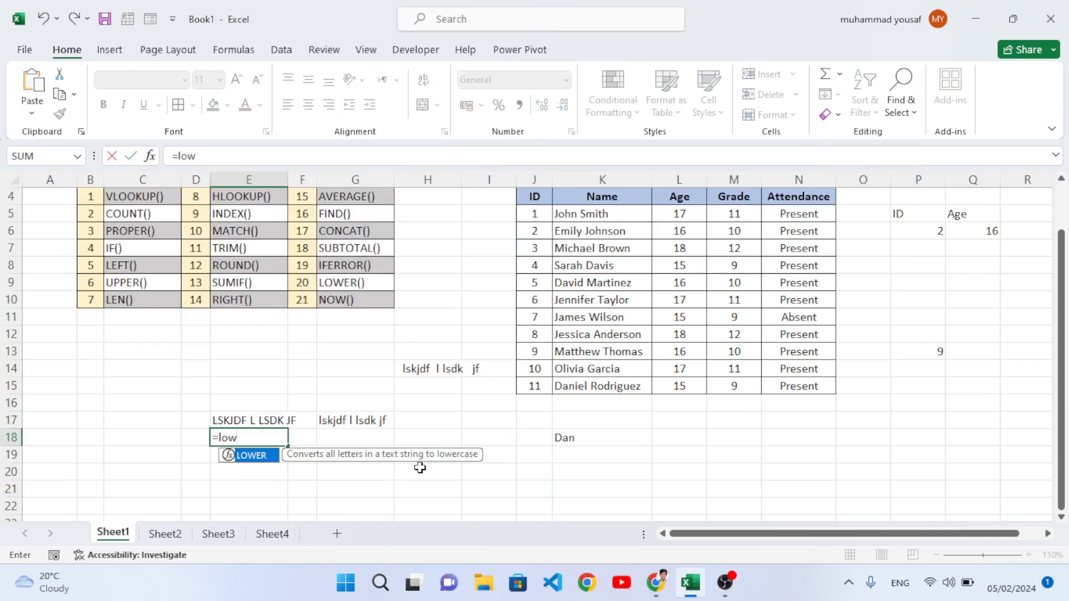
{"action": "key", "text": "Tab"}
{"action": "left_click", "coordinate": [291, 421]}
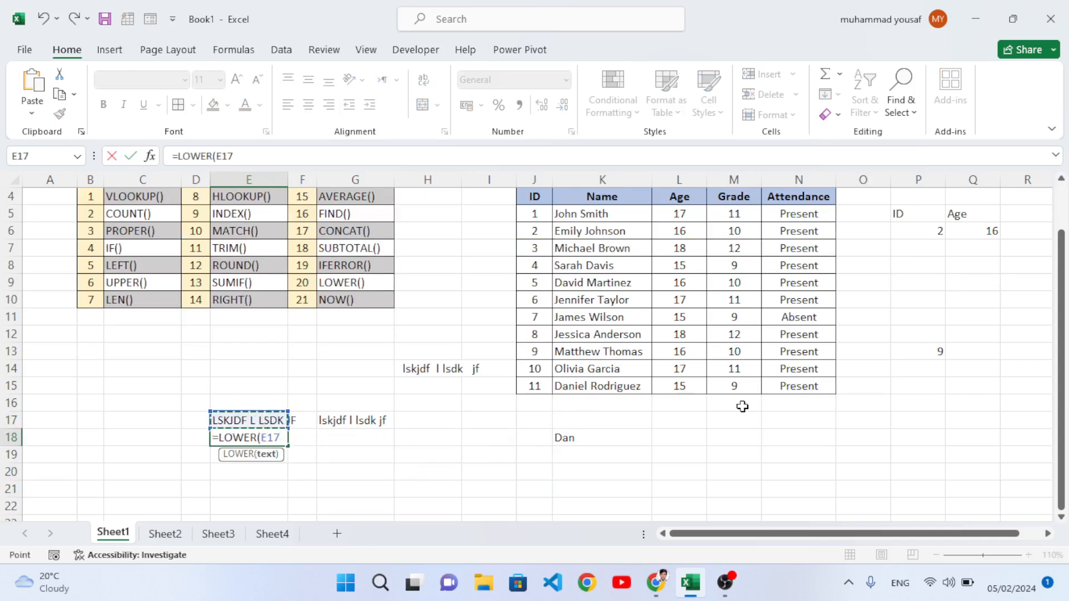
{"action": "key", "text": "Left"}
{"action": "type", "text": ")"}
{"action": "key", "text": "Return"}
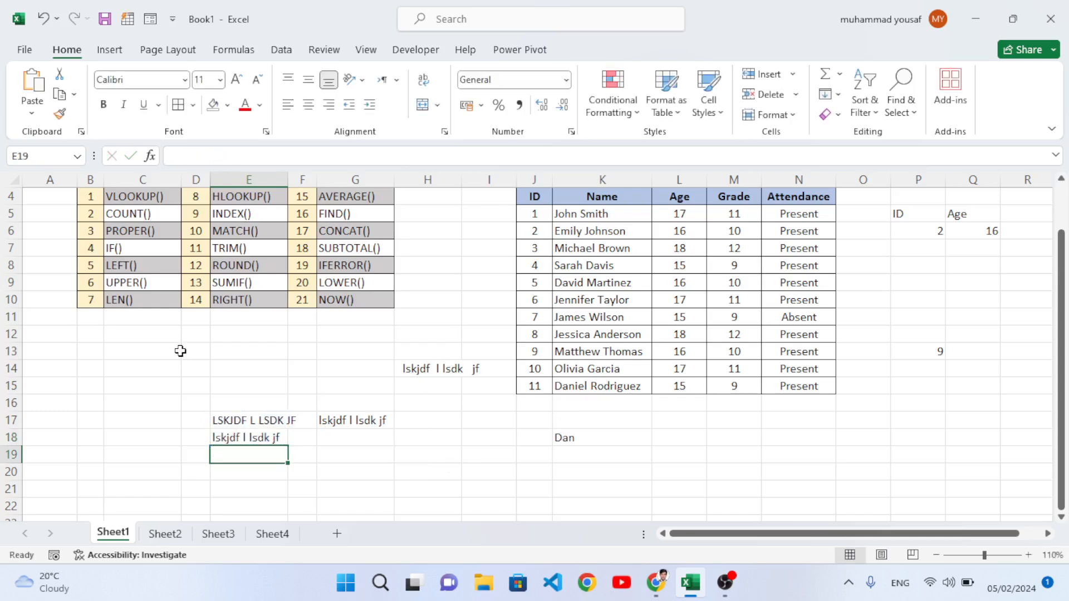
- Enter a LEN formula in E19 that counts the characters of the lowercase text in E18
{"action": "type", "text": "=len"}
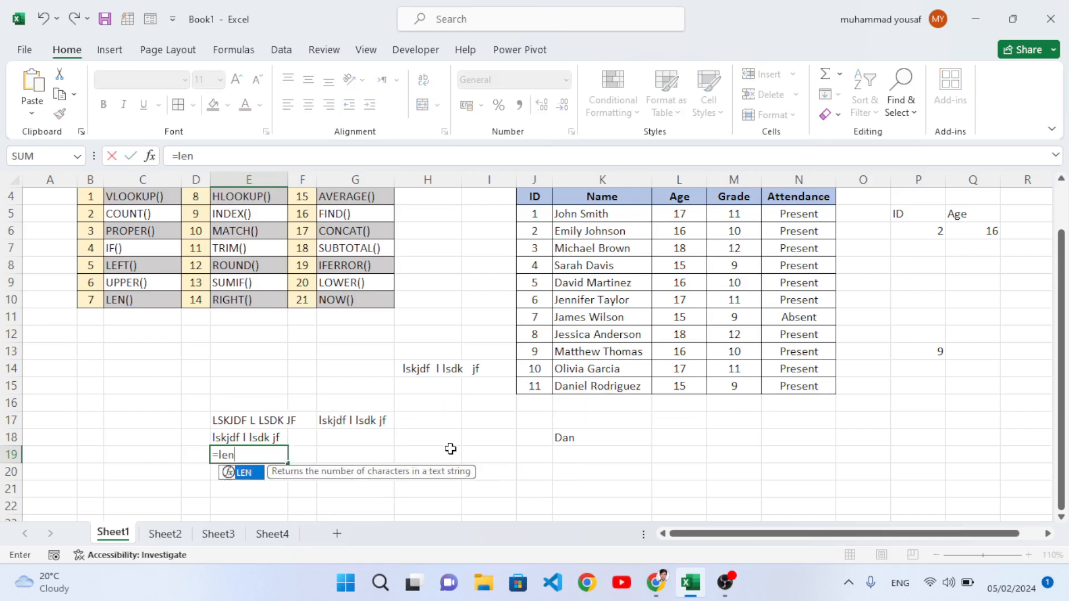
{"action": "type", "text": "("}
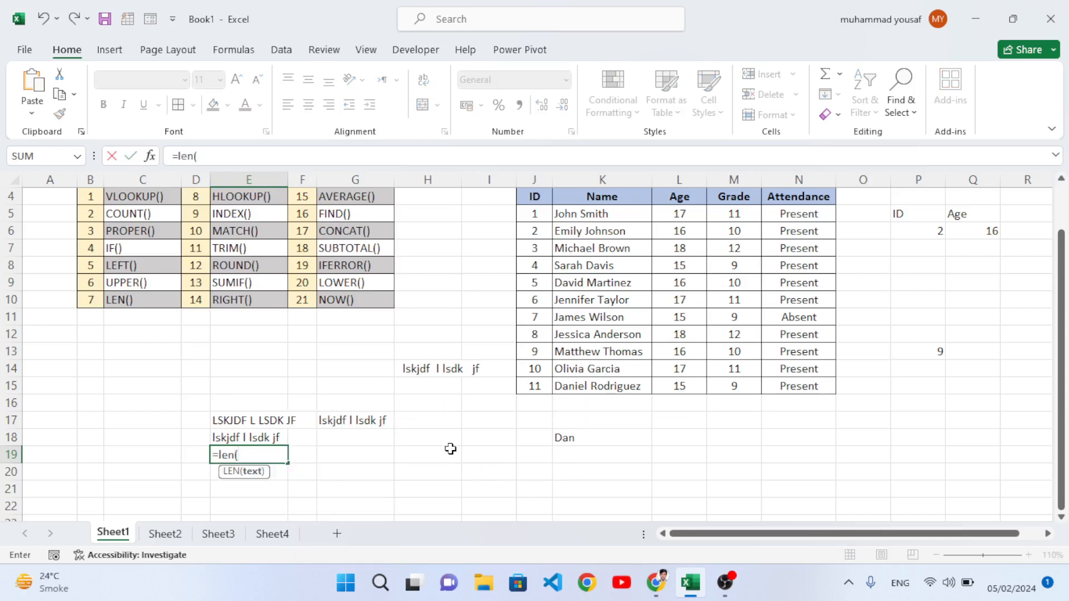
{"action": "left_click", "coordinate": [276, 438]}
{"action": "type", "text": ")"}
{"action": "key", "text": "Return"}
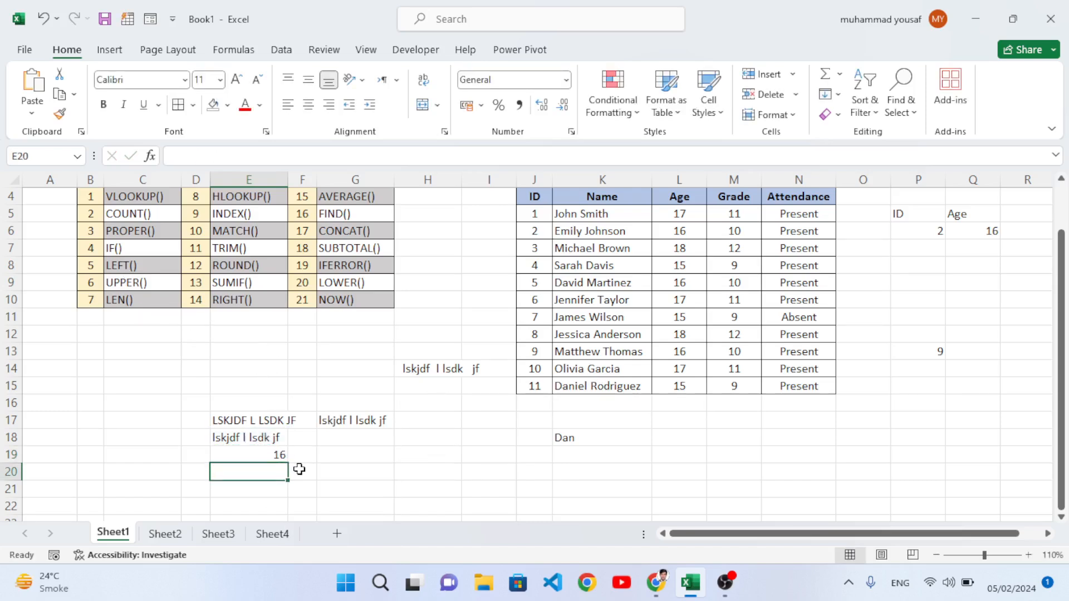
{"action": "left_click", "coordinate": [259, 440]}
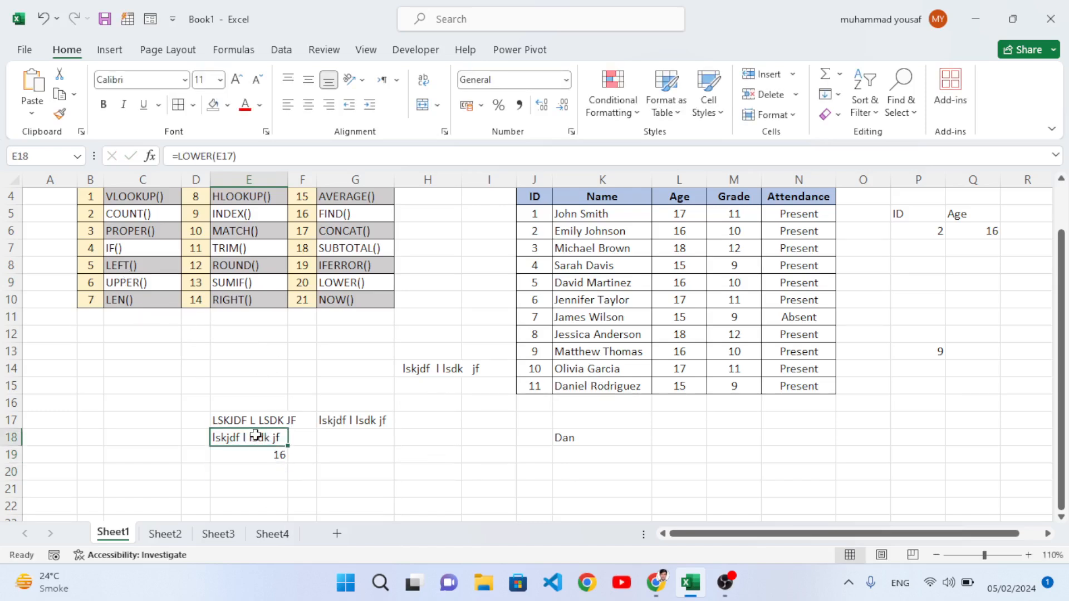
- Enter a RIGHT formula in G19 that extracts the last 5 characters of the text in G17
{"action": "left_click", "coordinate": [341, 454]}
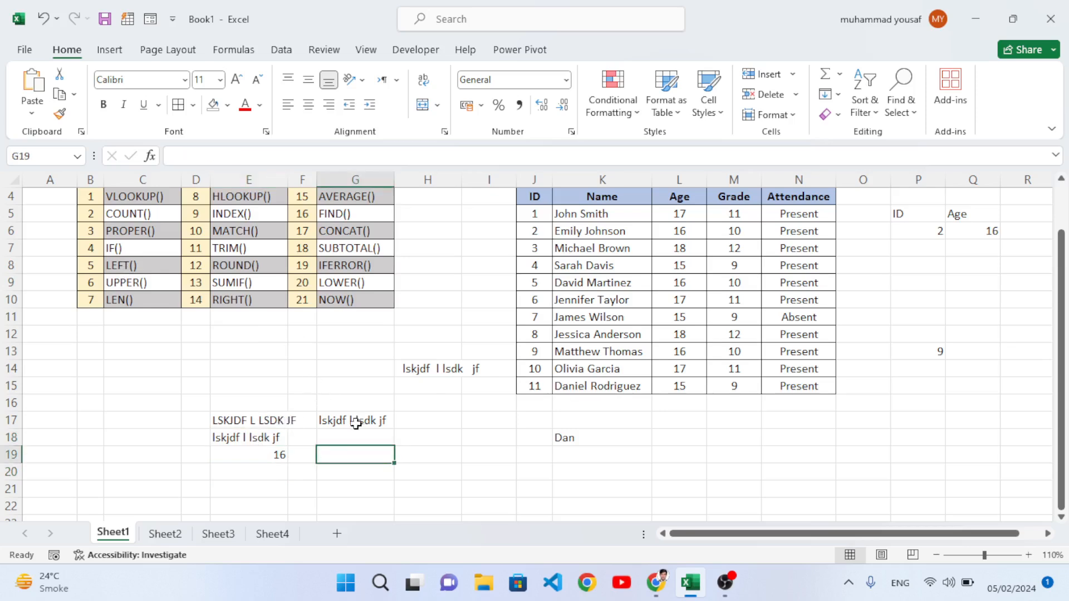
{"action": "type", "text": "=right"}
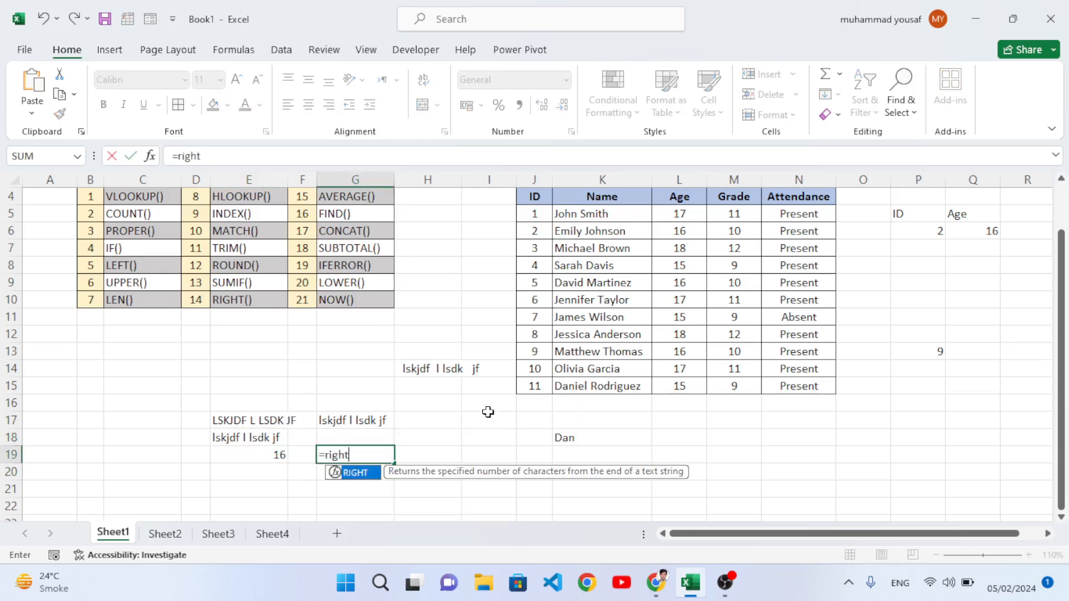
{"action": "type", "text": "("}
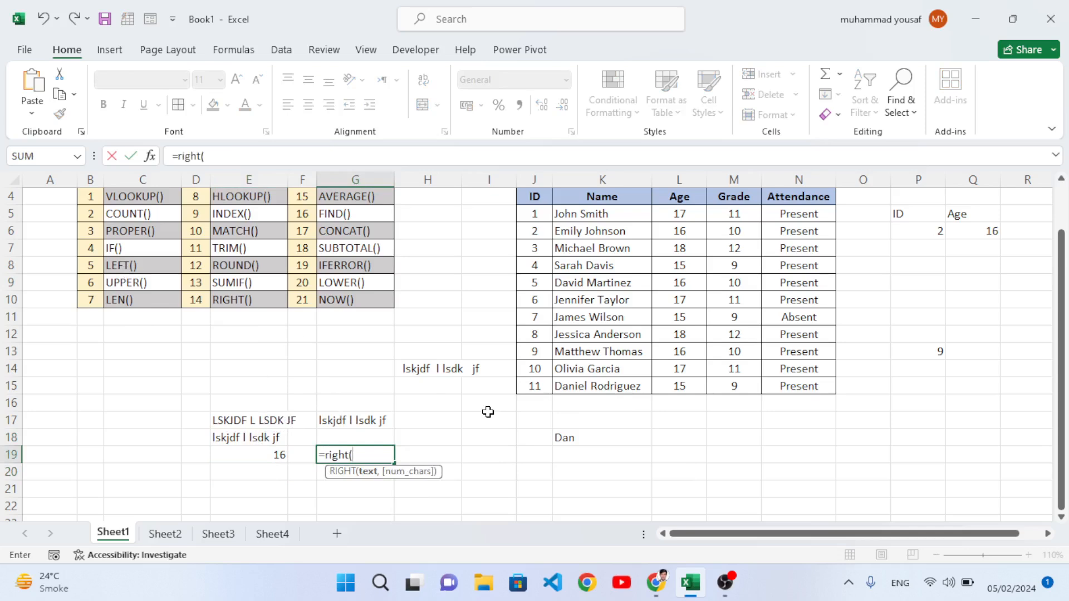
{"action": "left_click", "coordinate": [368, 425]}
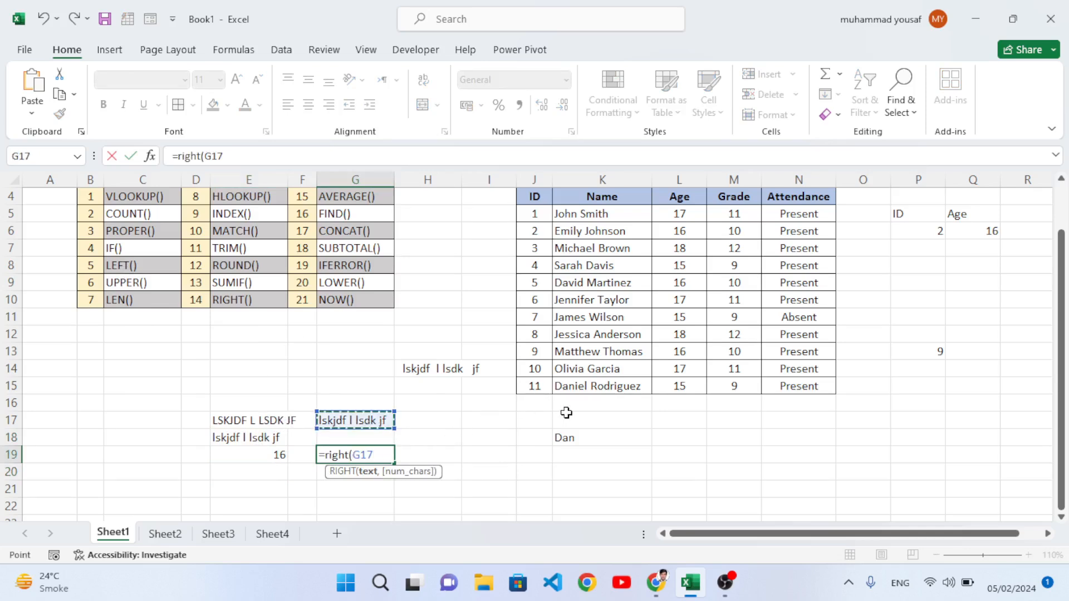
{"action": "type", "text": ",5)"}
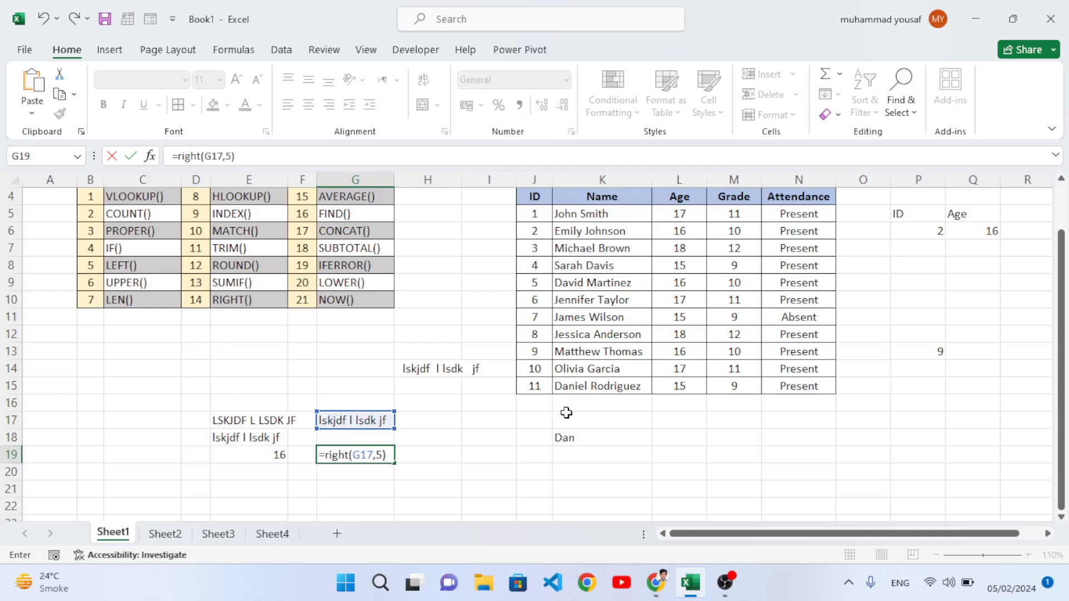
{"action": "key", "text": "Return"}
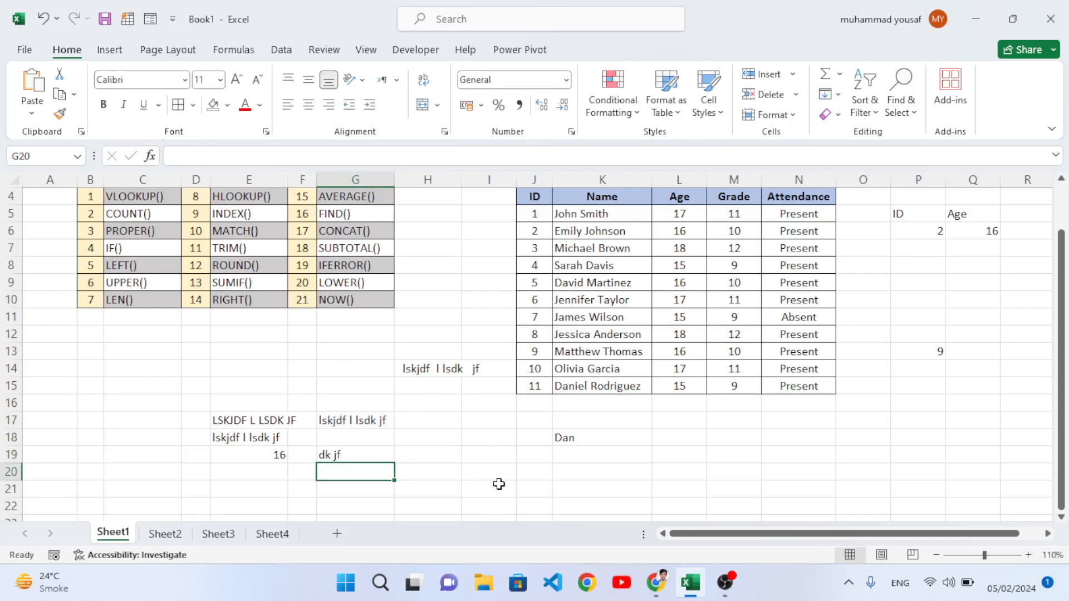
- Enter the NOW function in N19 and widen column N so the full date and time fit
{"action": "left_click", "coordinate": [807, 452]}
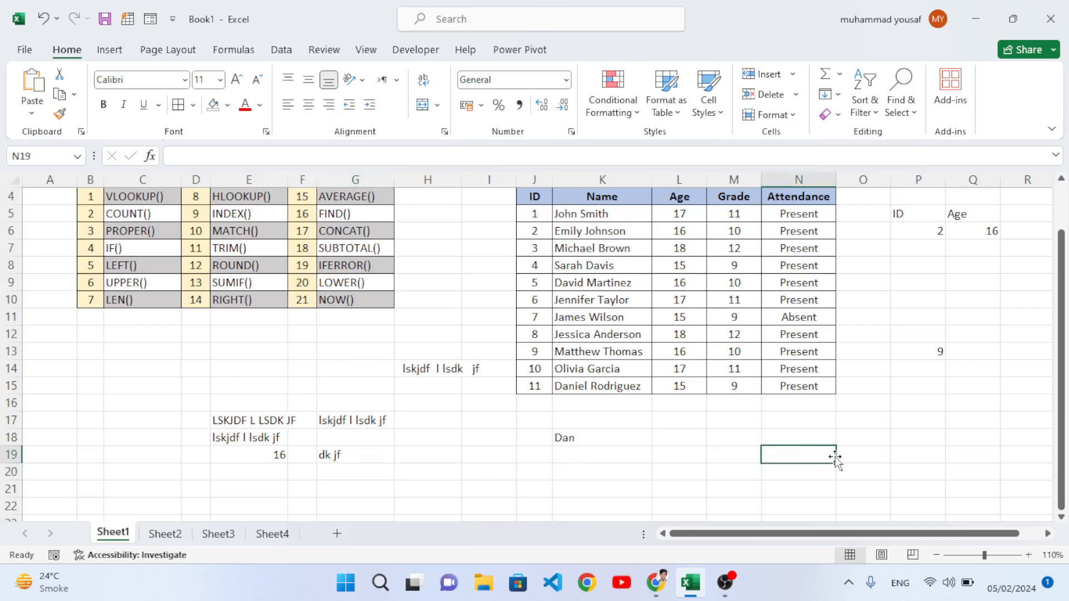
{"action": "type", "text": "=Now("}
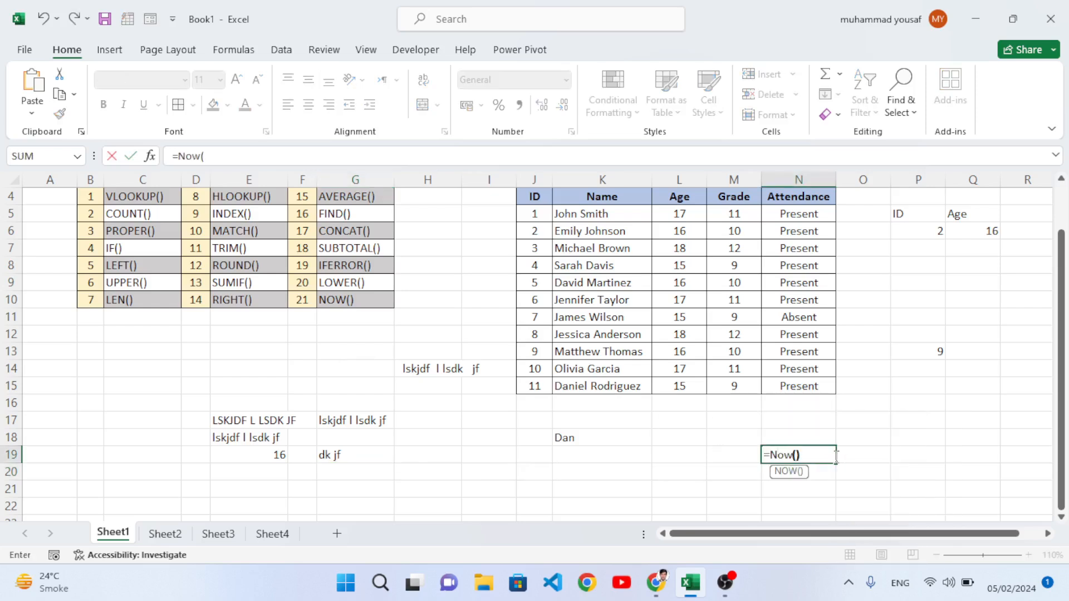
{"action": "key", "text": "Return"}
{"action": "left_click_drag", "start_coordinate": [836, 179], "coordinate": [860, 184]}
{"action": "left_click", "coordinate": [842, 455]}
{"action": "scroll", "coordinate": [913, 444], "scroll_direction": "up", "scroll_amount": 1}
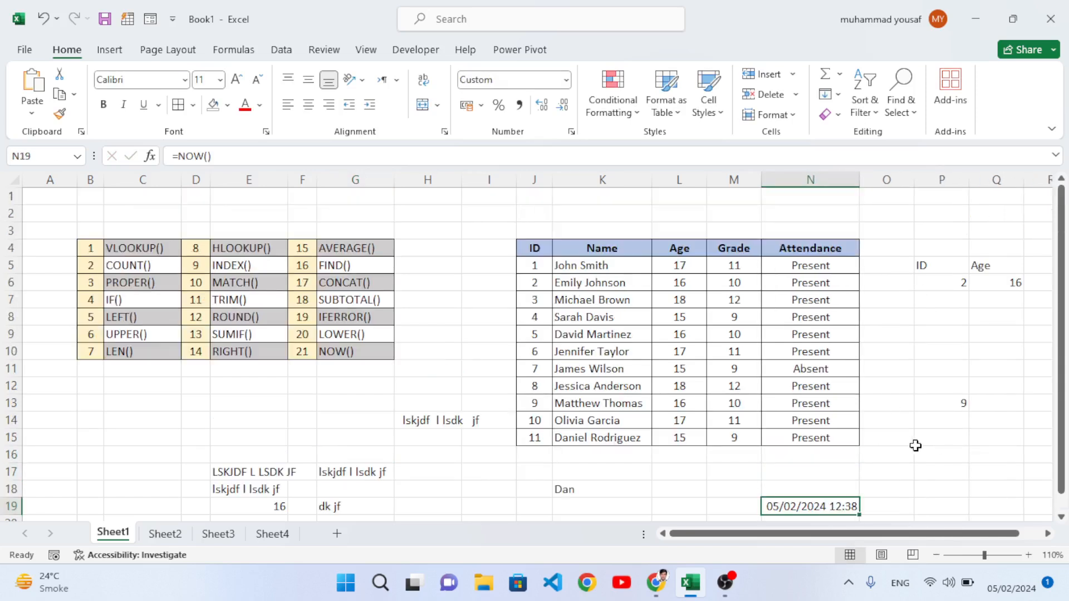